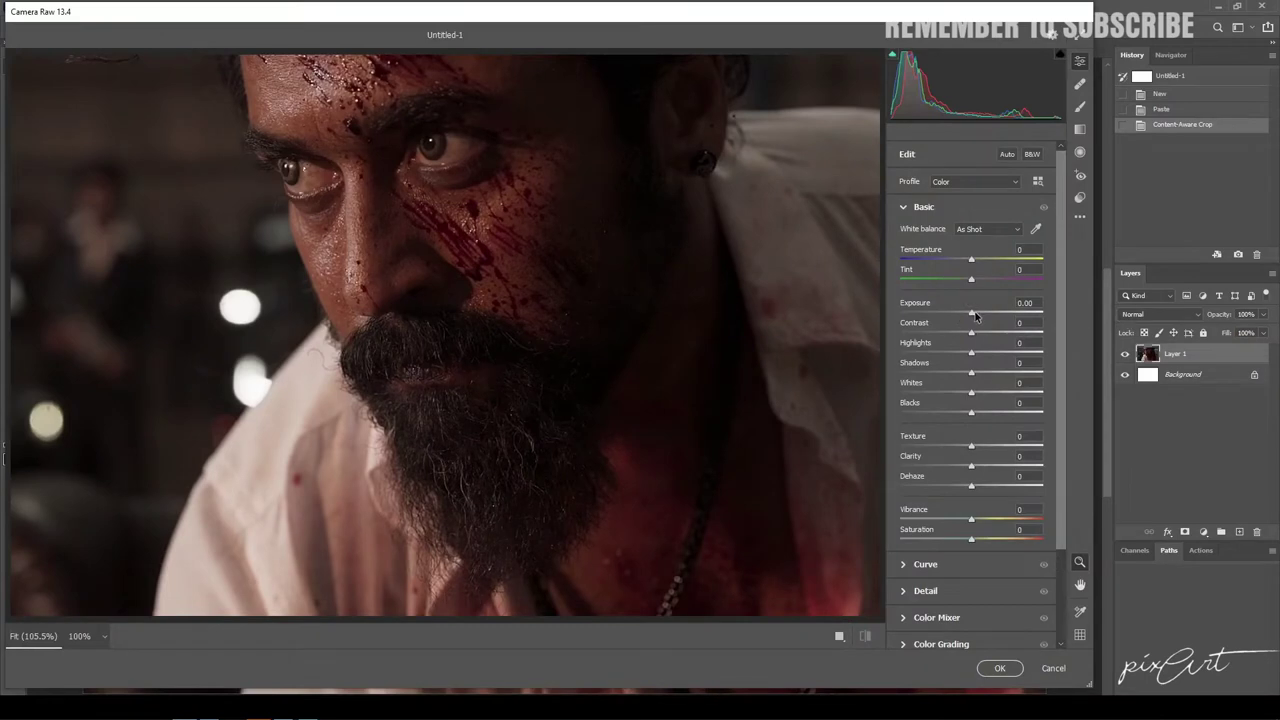
Step: Apply Camera Raw: Exposure +1.40, Contrast +36, Highlights -36, Shadows +32, Clarity +14, Vibrance +34
{"action": "mouse_move", "coordinate": [973, 313]}
{"action": "left_mouse_down"}
{"action": "mouse_move", "coordinate": [990, 311]}
{"action": "mouse_move", "coordinate": [995, 337]}
{"action": "mouse_move", "coordinate": [950, 355]}
{"action": "mouse_move", "coordinate": [995, 376]}
{"action": "left_mouse_up"}
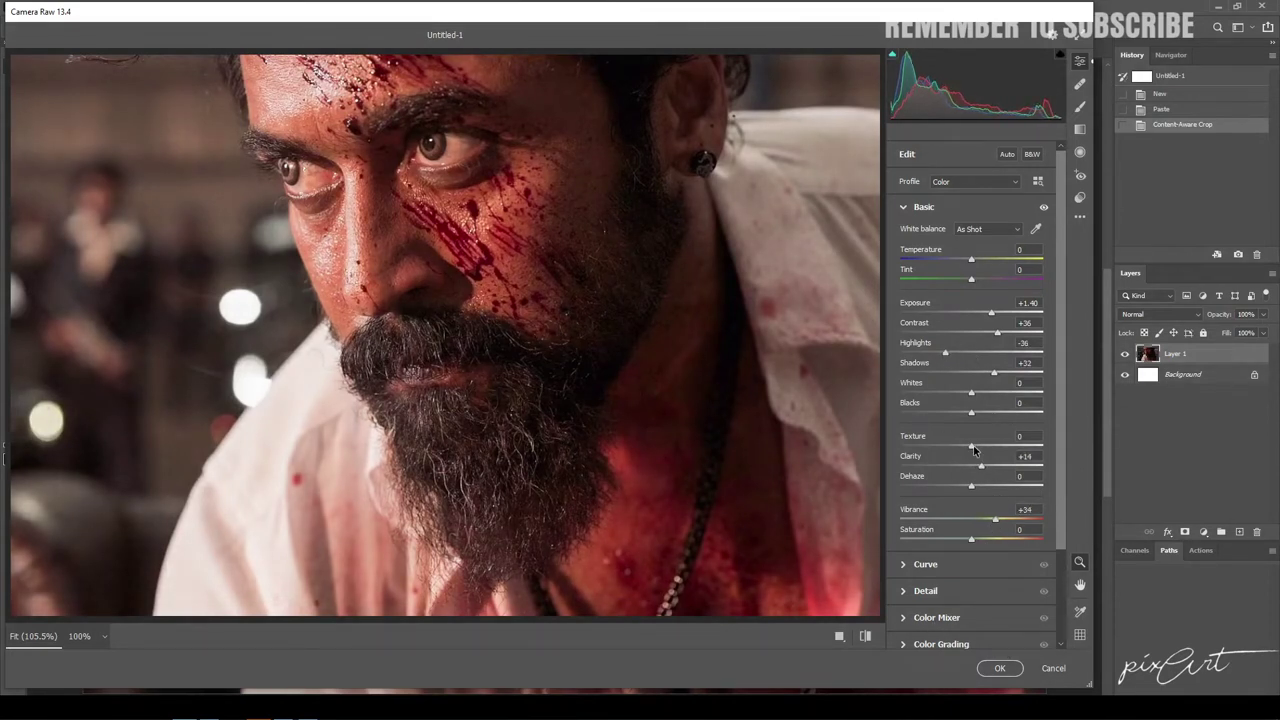
{"action": "left_click", "coordinate": [999, 669]}
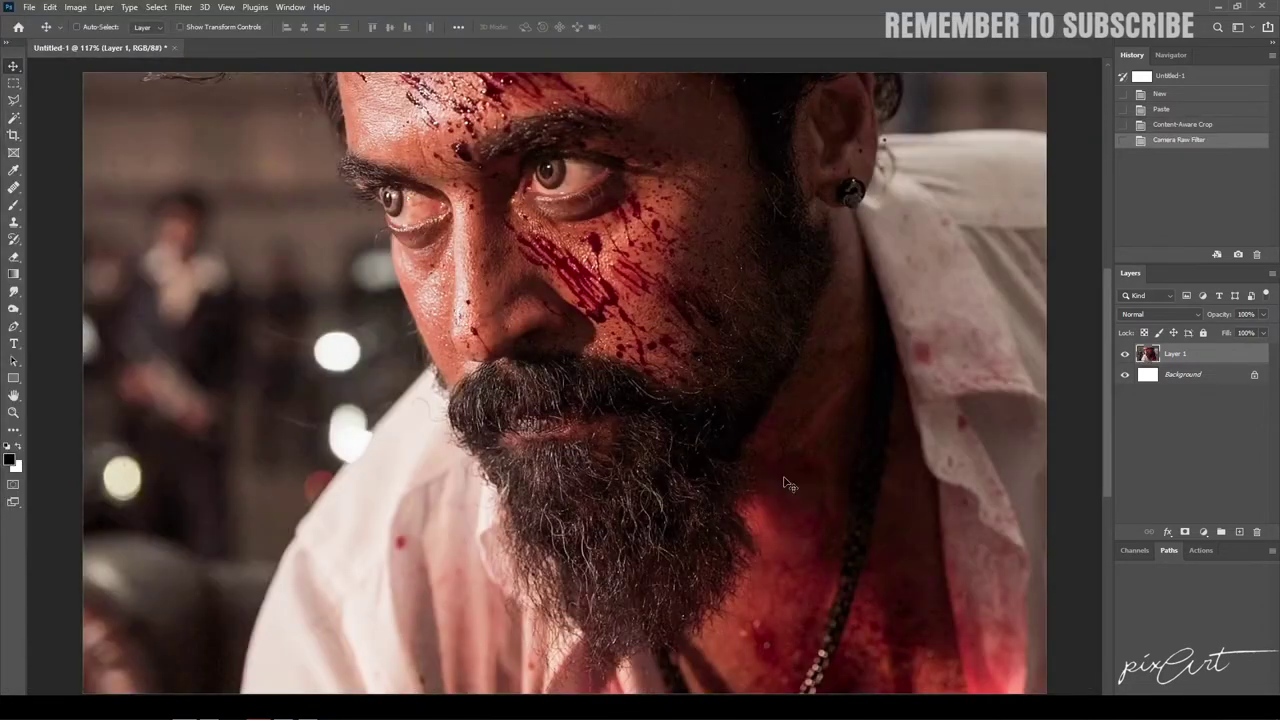
Step: With the Pen tool, start a path of anchors along the shirt's lower edge
{"action": "scroll", "coordinate": [718, 470], "scroll_direction": "up", "scroll_amount": 1}
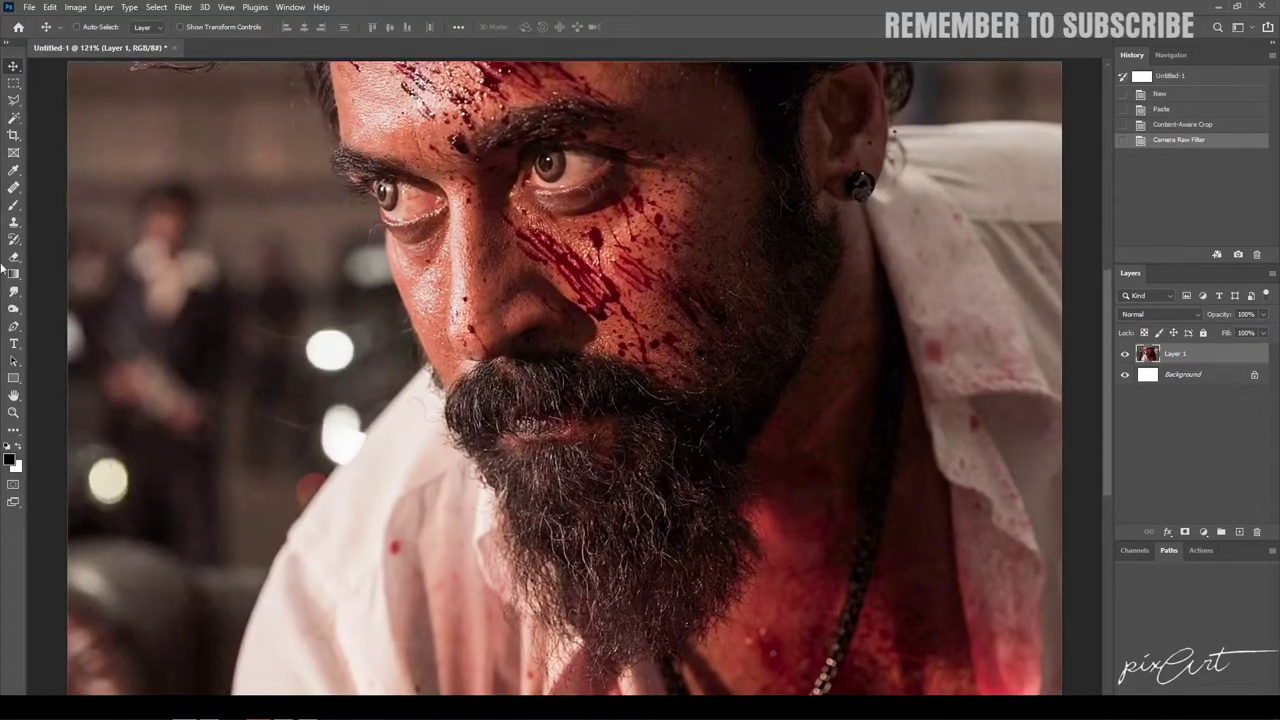
{"action": "left_click", "coordinate": [13, 326]}
{"action": "scroll", "coordinate": [323, 674], "scroll_direction": "up", "scroll_amount": 3}
{"action": "scroll", "coordinate": [272, 443], "scroll_direction": "up", "scroll_amount": 2}
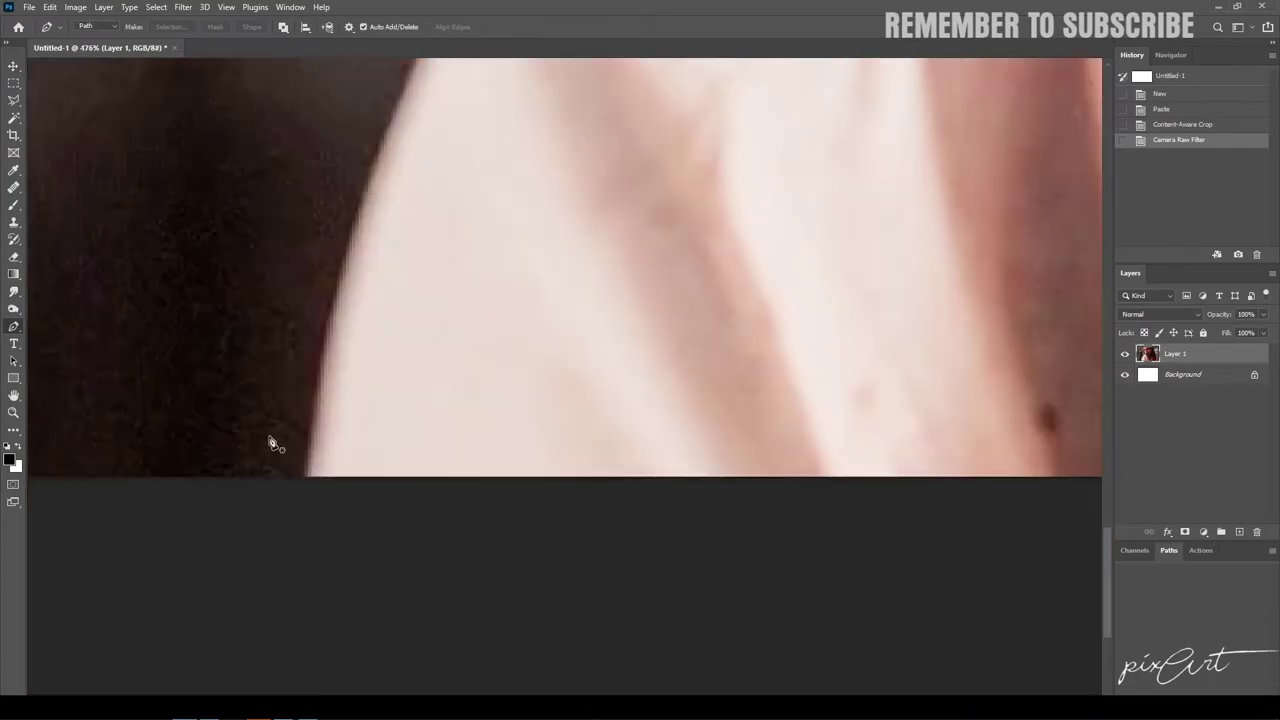
{"action": "left_click", "coordinate": [311, 484]}
{"action": "scroll", "coordinate": [300, 450], "scroll_direction": "up", "scroll_amount": 3}
{"action": "left_click", "coordinate": [283, 512]}
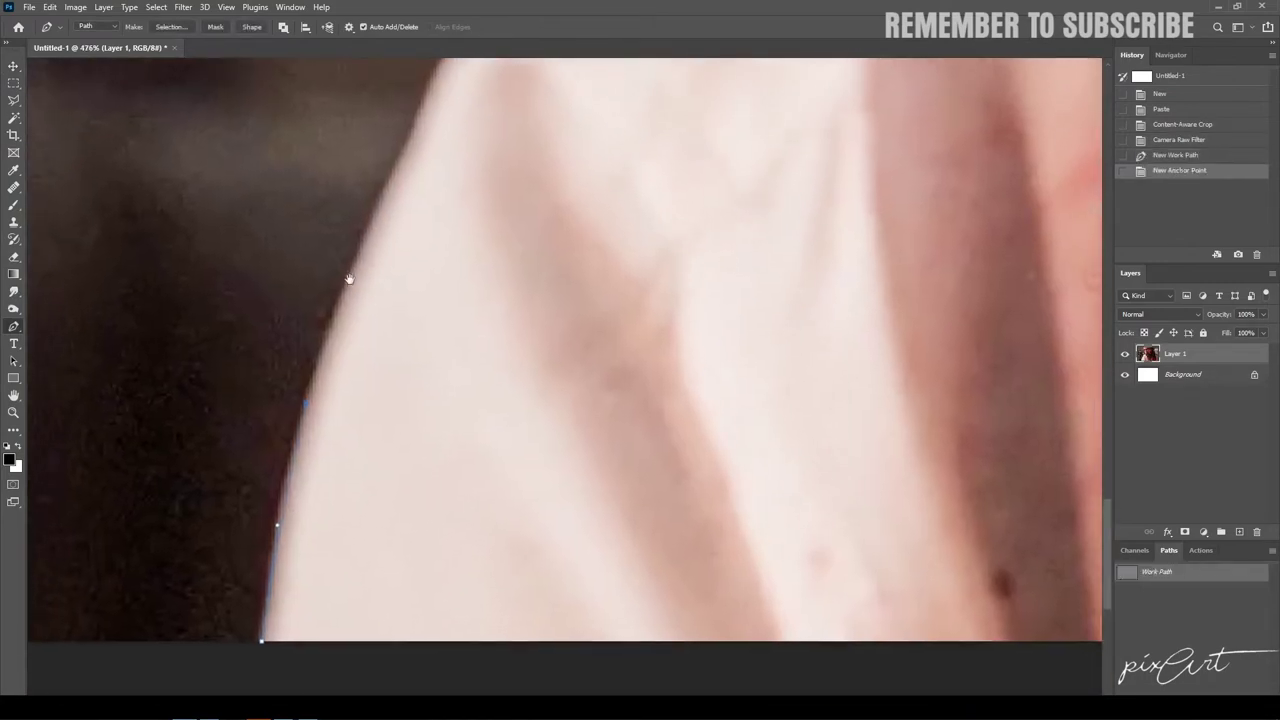
{"action": "left_click", "coordinate": [414, 128]}
{"action": "left_click", "coordinate": [434, 100]}
{"action": "left_click_drag", "start_coordinate": [434, 100], "coordinate": [264, 488]}
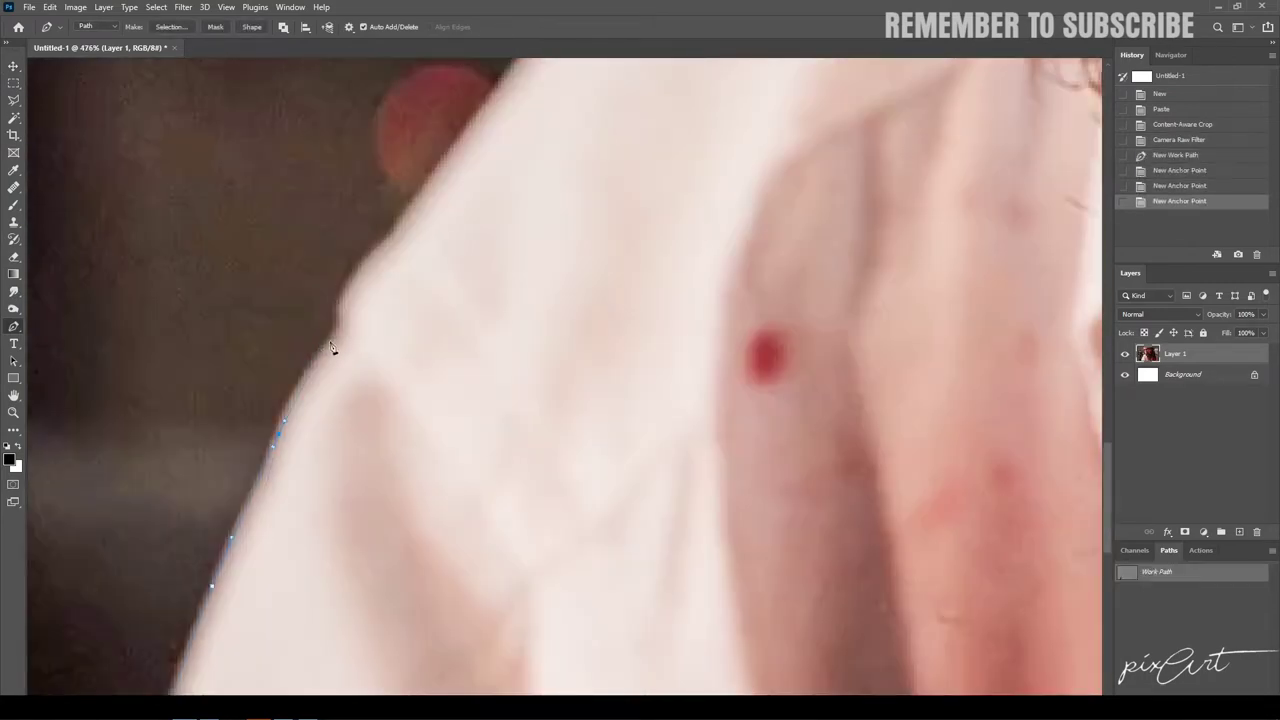
{"action": "left_click", "coordinate": [337, 331]}
Step: Extend the path up the collar and along the cheek, undoing misplaced eyelid anchors
{"action": "left_click", "coordinate": [487, 108]}
{"action": "scroll", "coordinate": [445, 220], "scroll_direction": "up", "scroll_amount": 3}
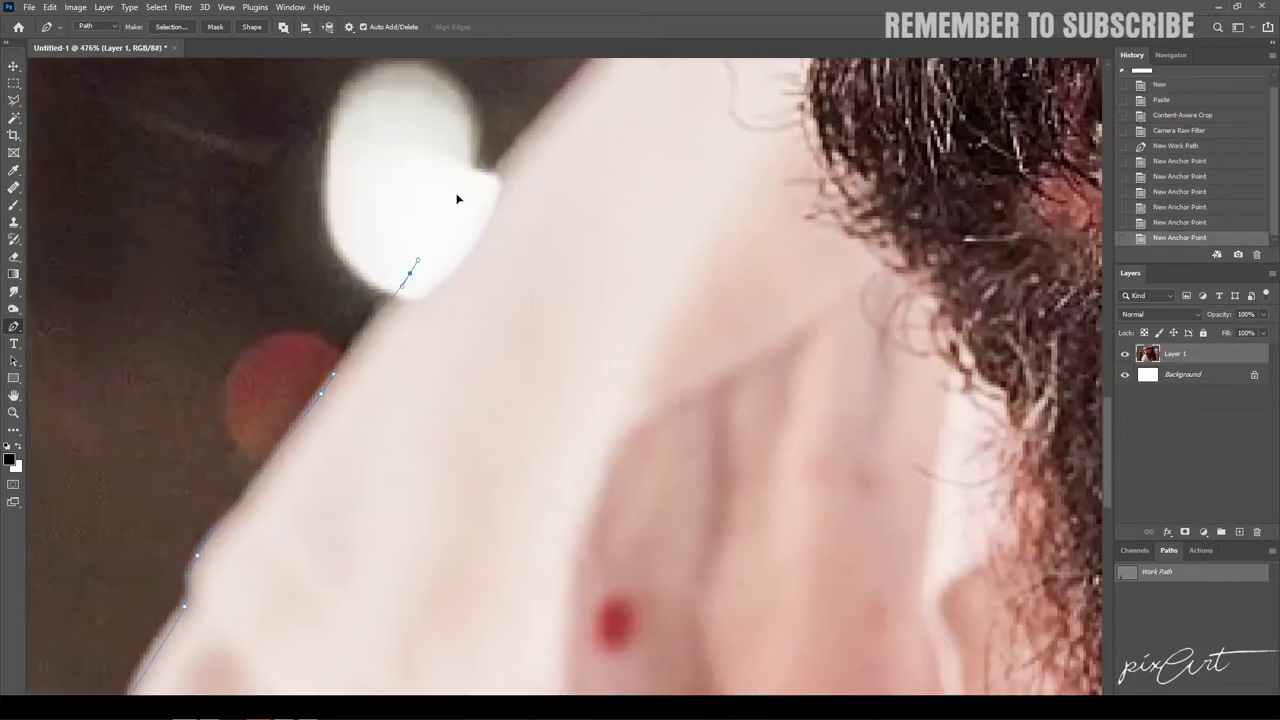
{"action": "left_click", "coordinate": [549, 100]}
{"action": "left_click", "coordinate": [505, 125]}
{"action": "left_click", "coordinate": [508, 147]}
{"action": "left_click", "coordinate": [524, 132]}
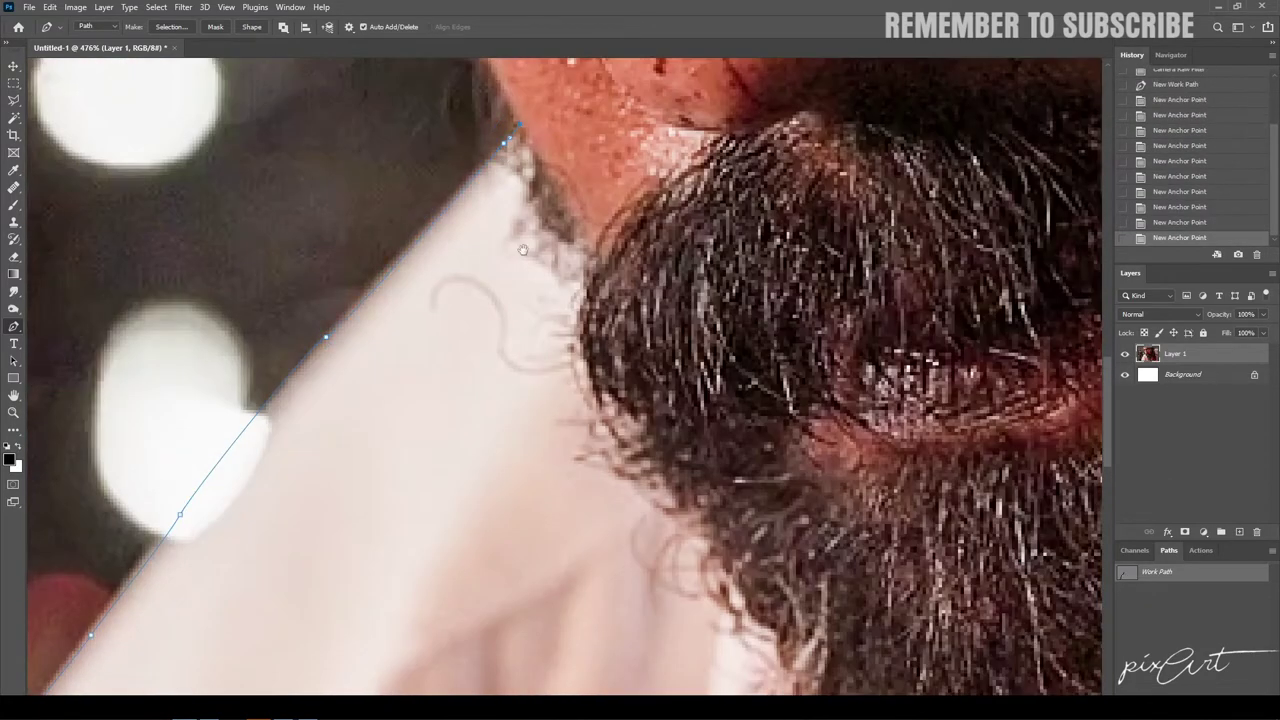
{"action": "scroll", "coordinate": [396, 345], "scroll_direction": "up", "scroll_amount": 3}
{"action": "scroll", "coordinate": [340, 240], "scroll_direction": "up", "scroll_amount": 5}
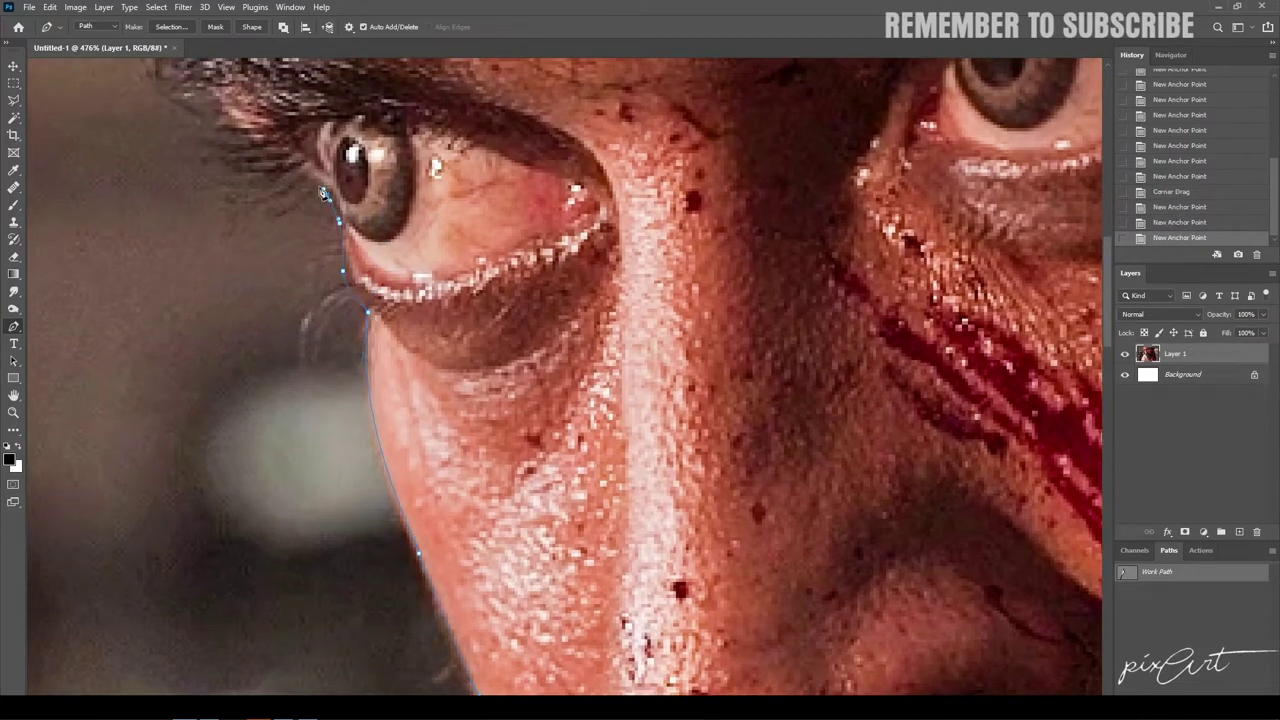
{"action": "left_click_drag", "start_coordinate": [324, 193], "coordinate": [367, 347]}
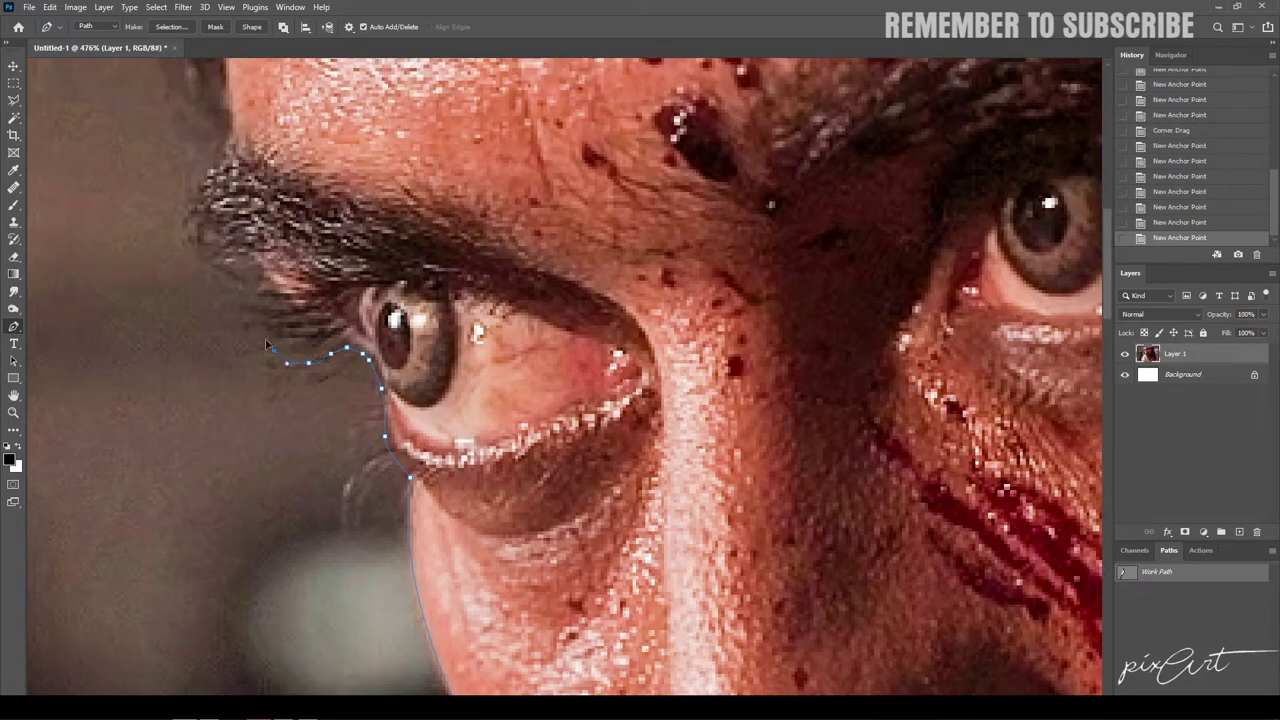
{"action": "key", "text": "ctrl+alt+z"}
{"action": "key", "text": "ctrl+alt+z"}
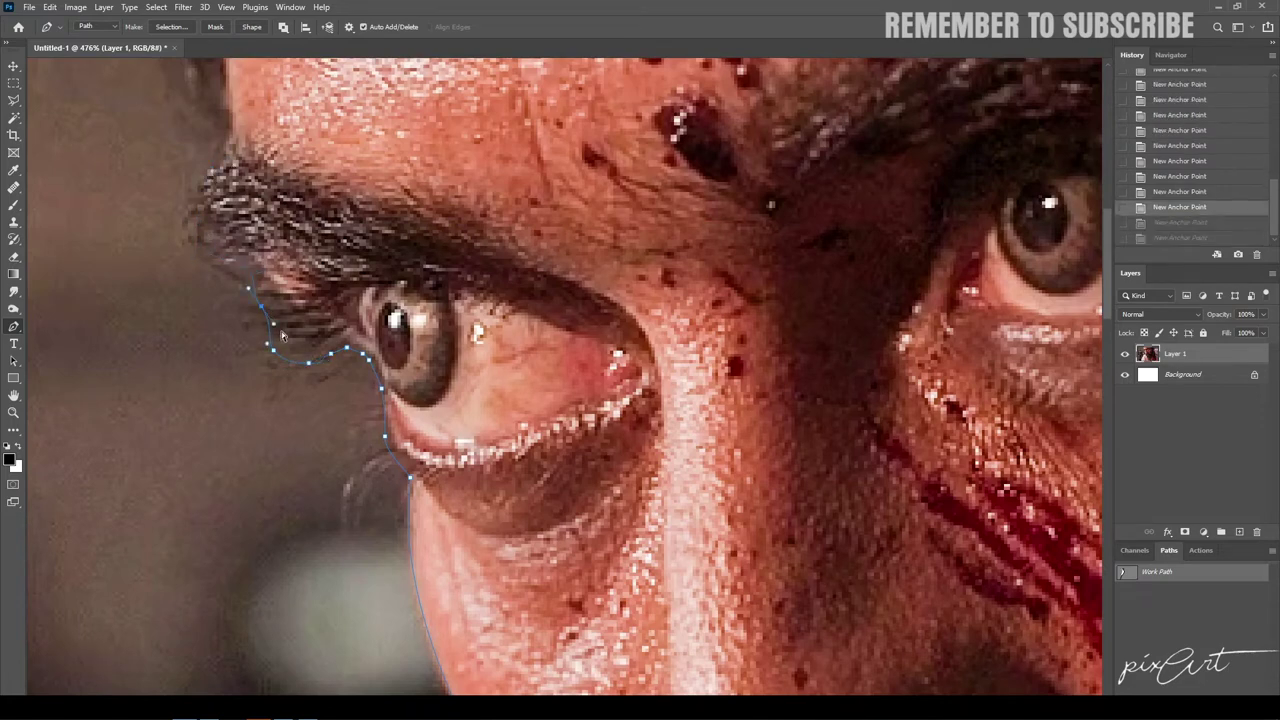
{"action": "key", "text": "ctrl+alt+z"}
{"action": "key", "text": "ctrl+alt+z"}
{"action": "key", "text": "ctrl+alt+z"}
{"action": "key", "text": "ctrl+alt+z"}
{"action": "left_click", "coordinate": [263, 328]}
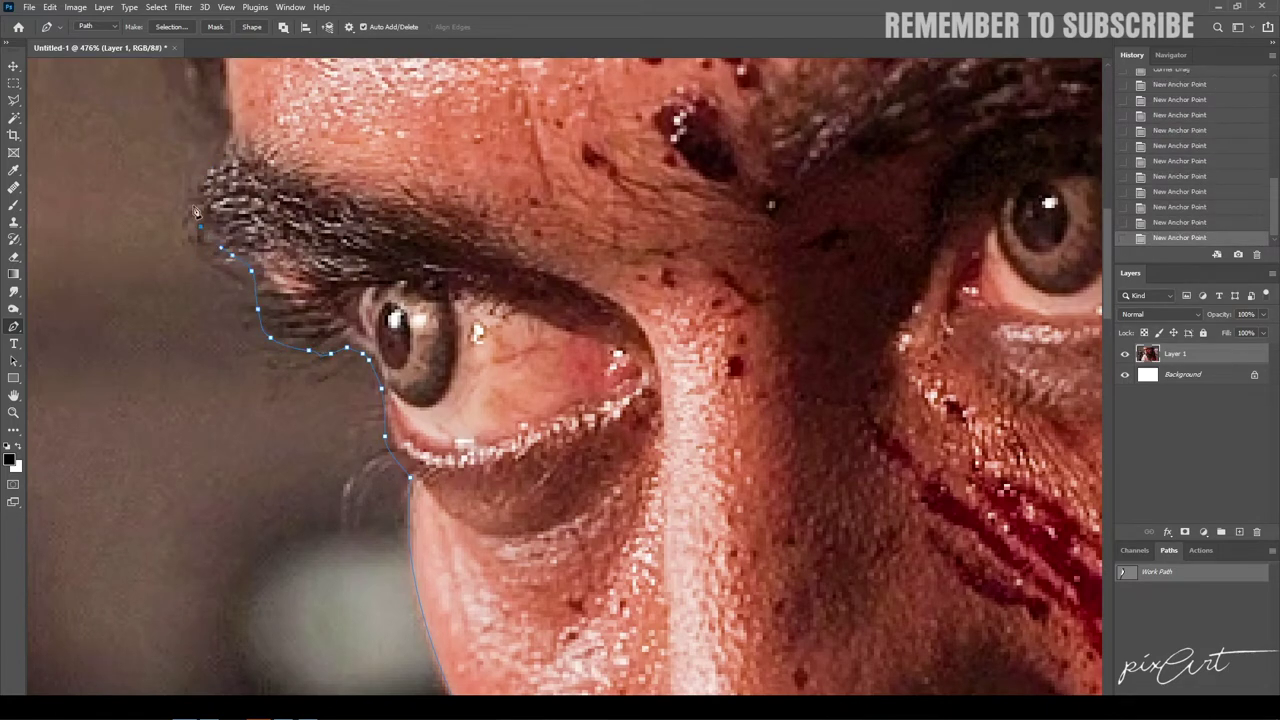
Step: Continue the path around the forehead and the shirt's right side, then close it
{"action": "left_click_drag", "start_coordinate": [215, 163], "coordinate": [259, 458]}
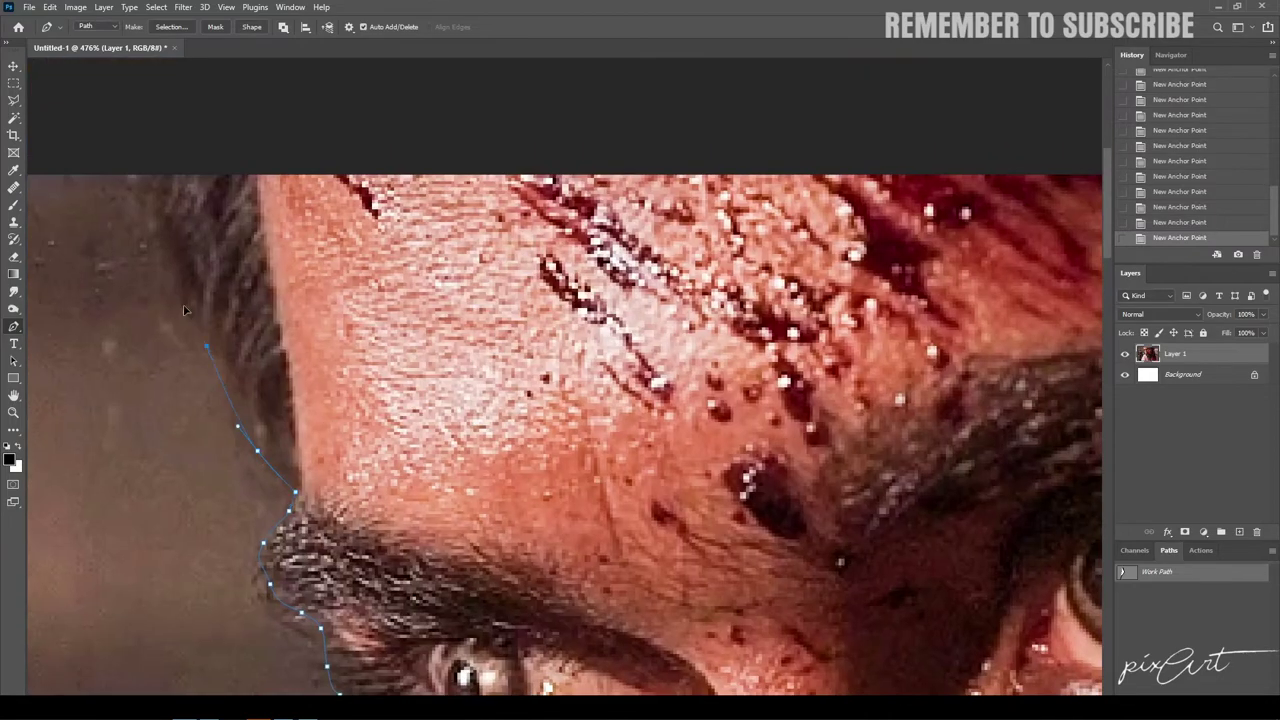
{"action": "scroll", "coordinate": [738, 121], "scroll_direction": "right", "scroll_amount": 5}
{"action": "scroll", "coordinate": [346, 157], "scroll_direction": "right", "scroll_amount": 5}
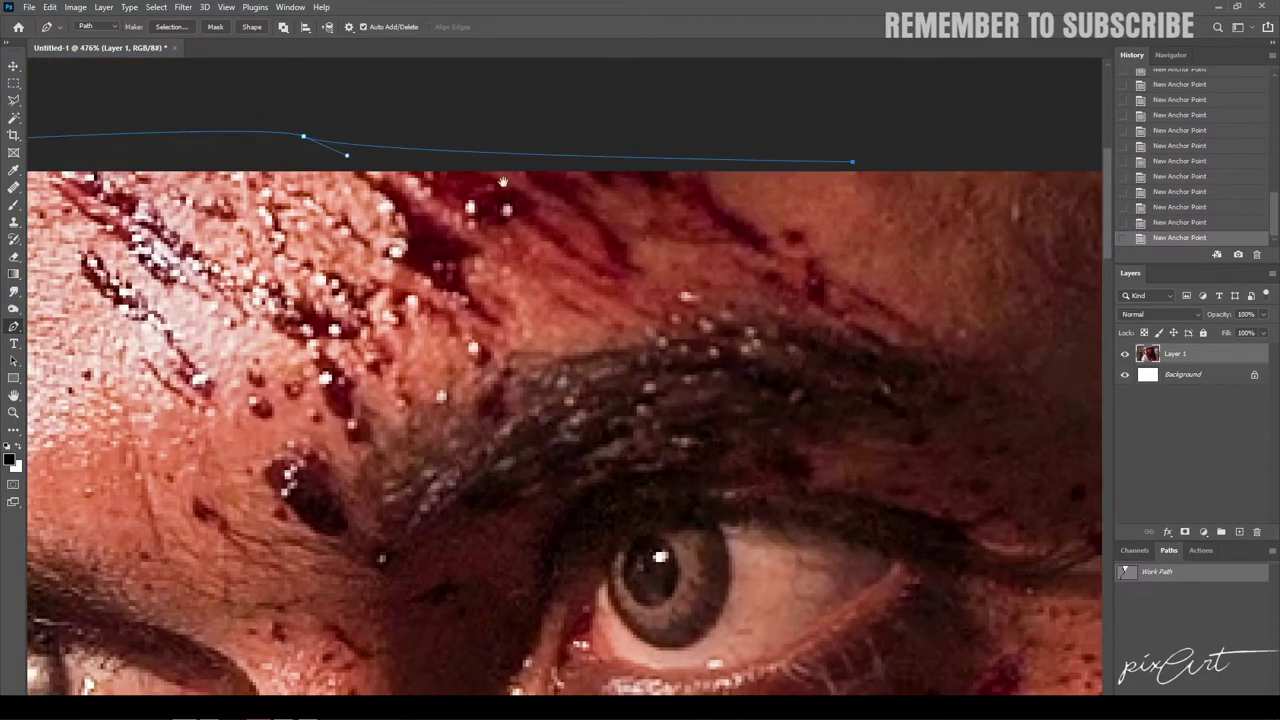
{"action": "scroll", "coordinate": [850, 160], "scroll_direction": "right", "scroll_amount": 5}
{"action": "scroll", "coordinate": [843, 177], "scroll_direction": "right", "scroll_amount": 5}
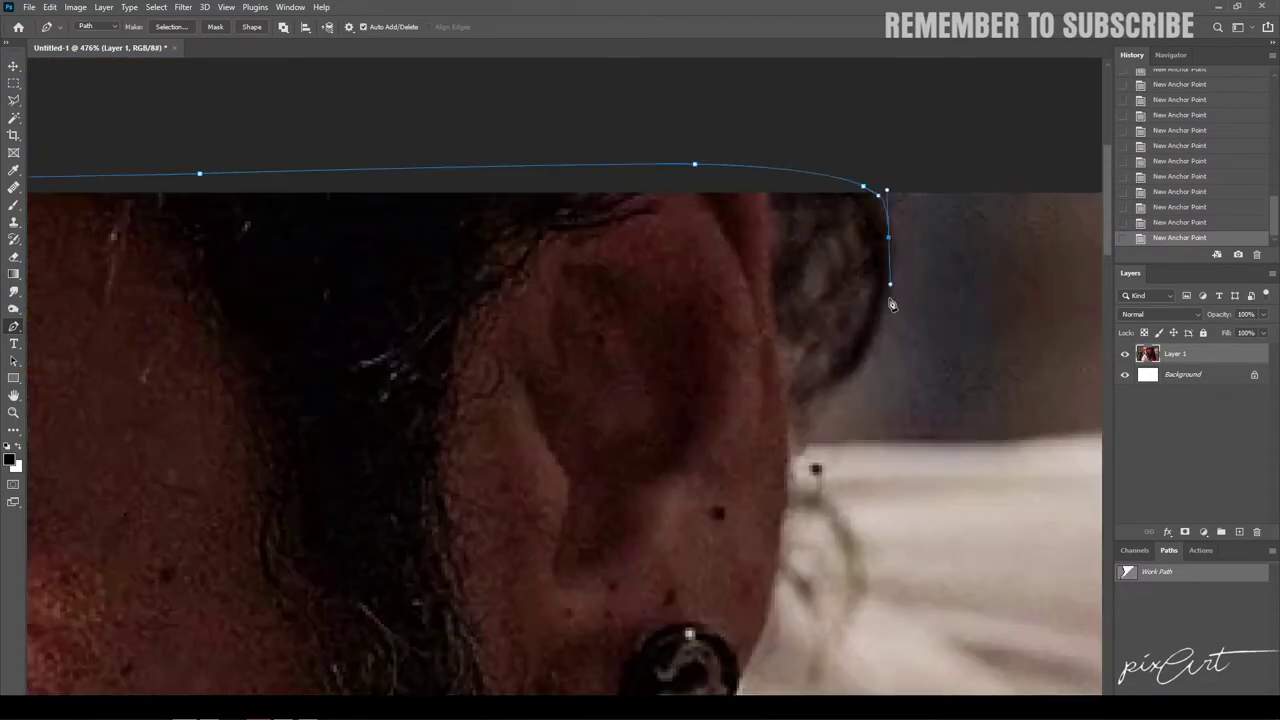
{"action": "left_click_drag", "start_coordinate": [956, 449], "coordinate": [297, 292]}
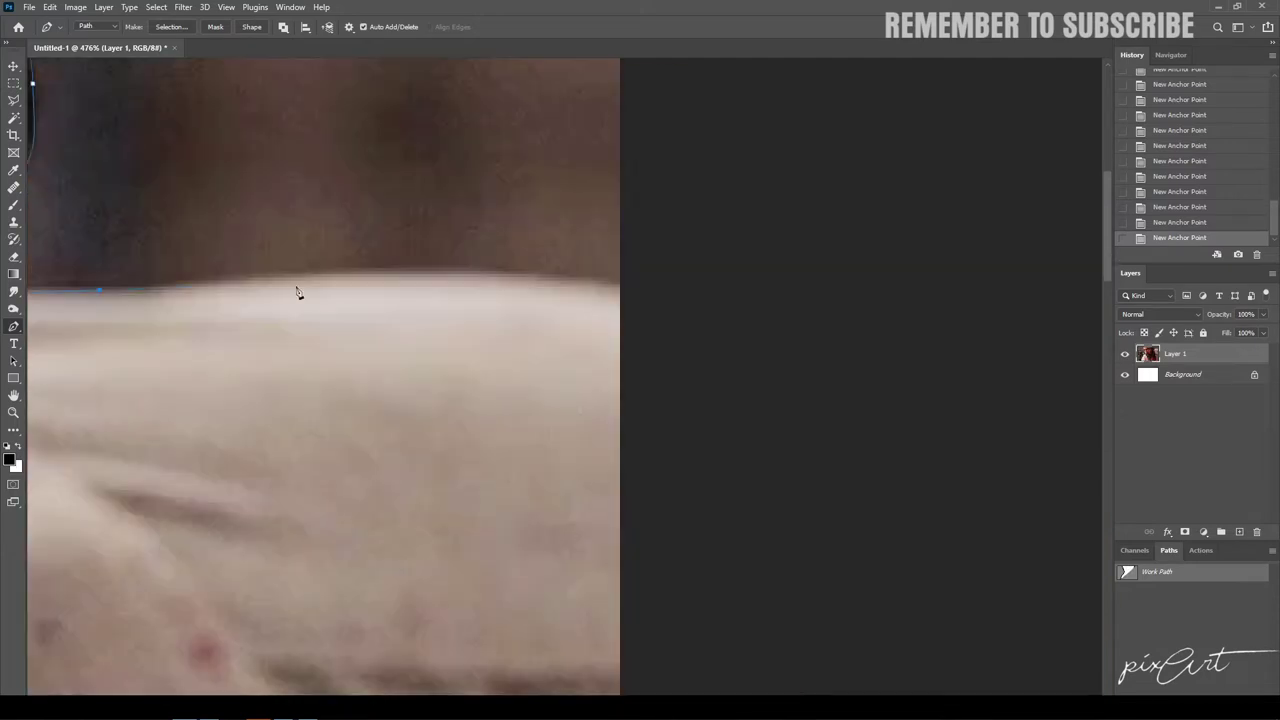
{"action": "key", "text": "ctrl+1"}
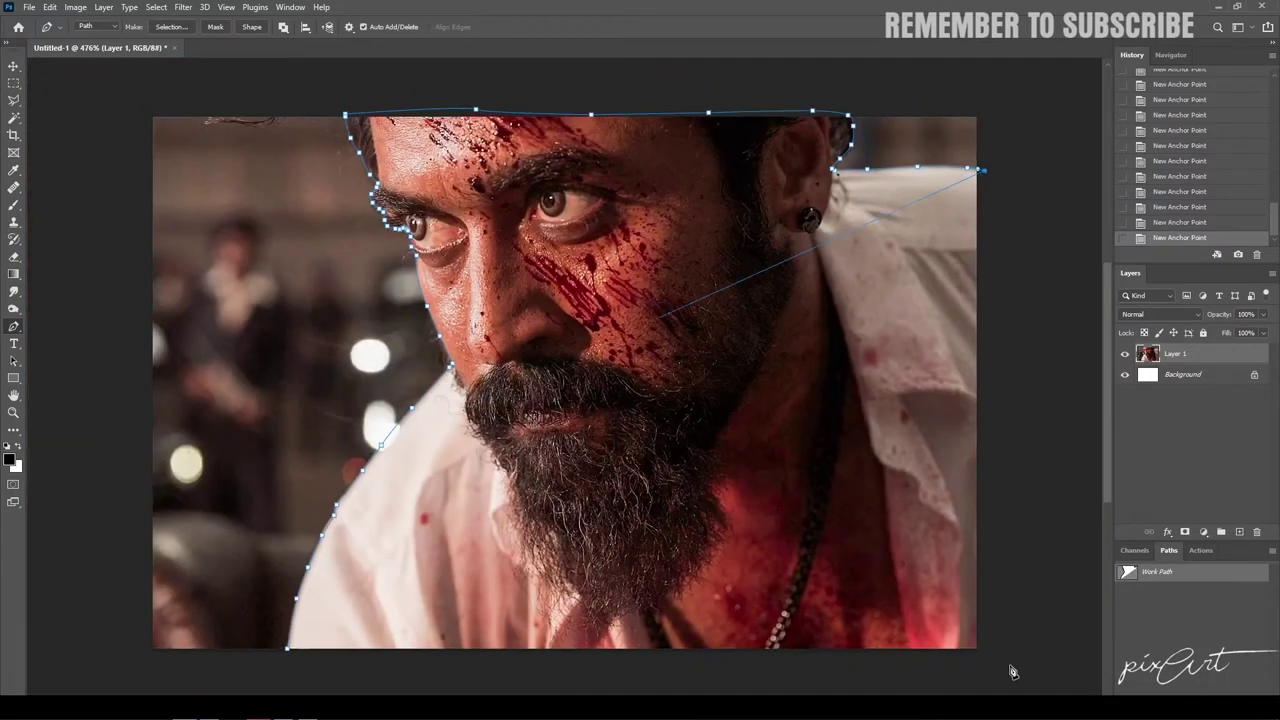
{"action": "left_click", "coordinate": [995, 655]}
{"action": "left_click", "coordinate": [287, 647]}
Step: Turn the path into a feathered selection and copy the man onto a new Layer 2
{"action": "key", "text": "ctrl+Return"}
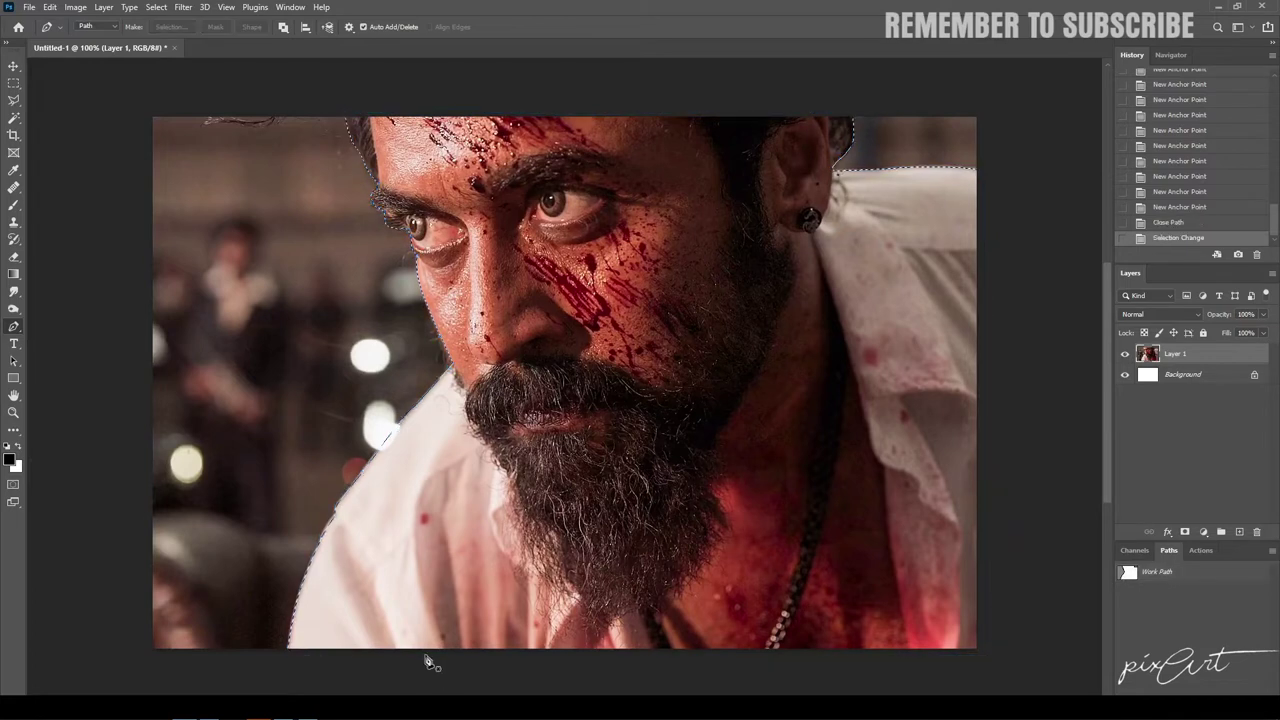
{"action": "key", "text": "shift+F6"}
{"action": "key", "text": "Return"}
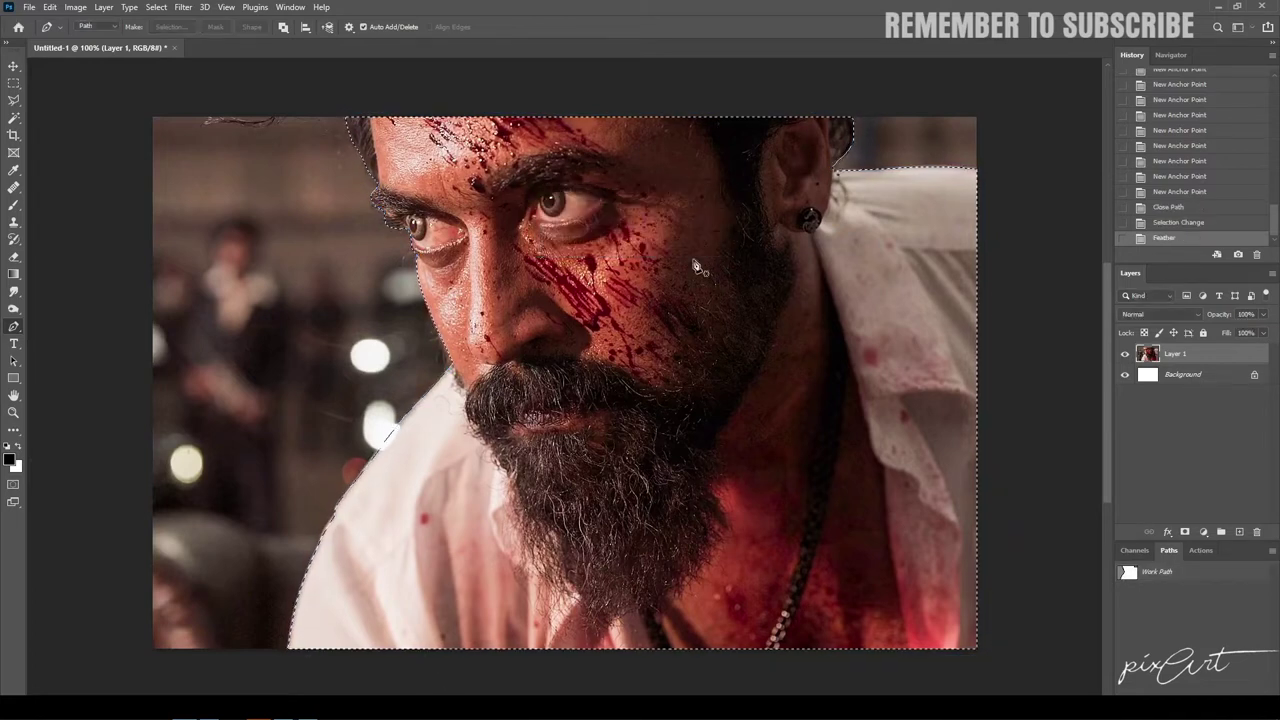
{"action": "key", "text": "l"}
{"action": "right_click", "coordinate": [694, 259]}
{"action": "left_click", "coordinate": [756, 352]}
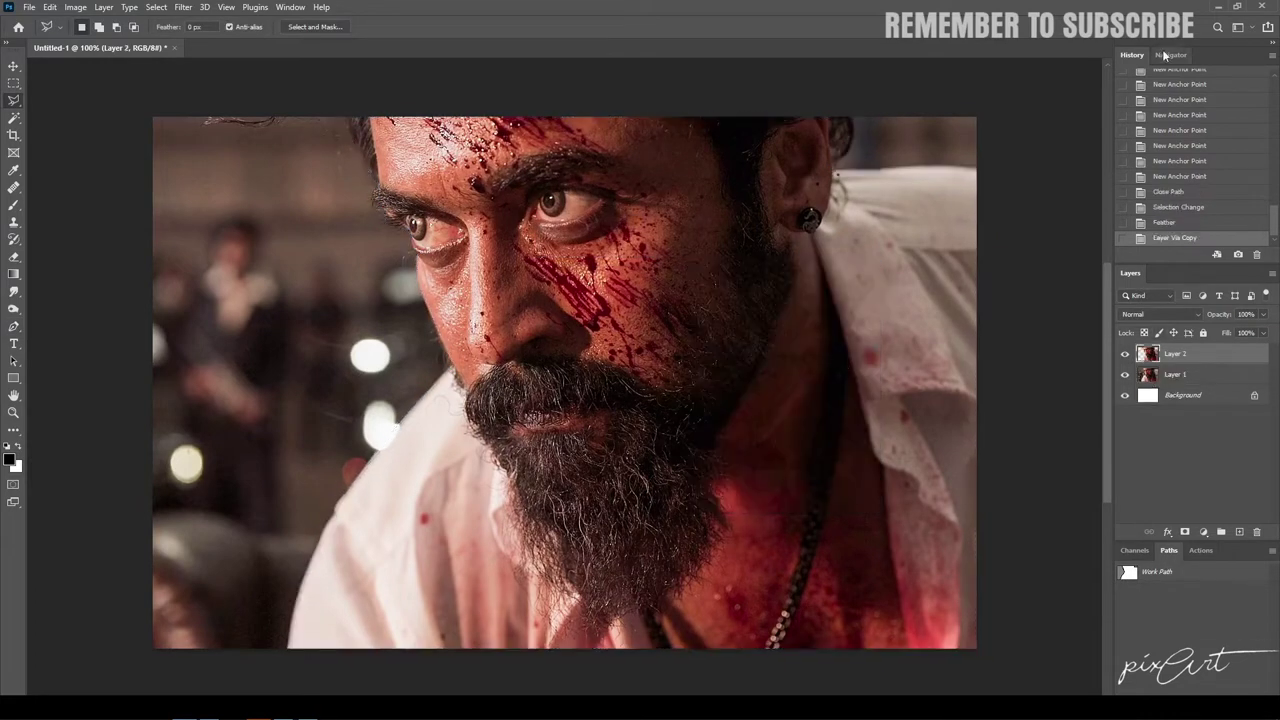
Step: Add a new layer above Layer 1 and fill it with a brown sampled from the photo
{"action": "left_click", "coordinate": [1168, 55]}
{"action": "left_click", "coordinate": [1188, 376]}
{"action": "left_click", "coordinate": [1239, 532]}
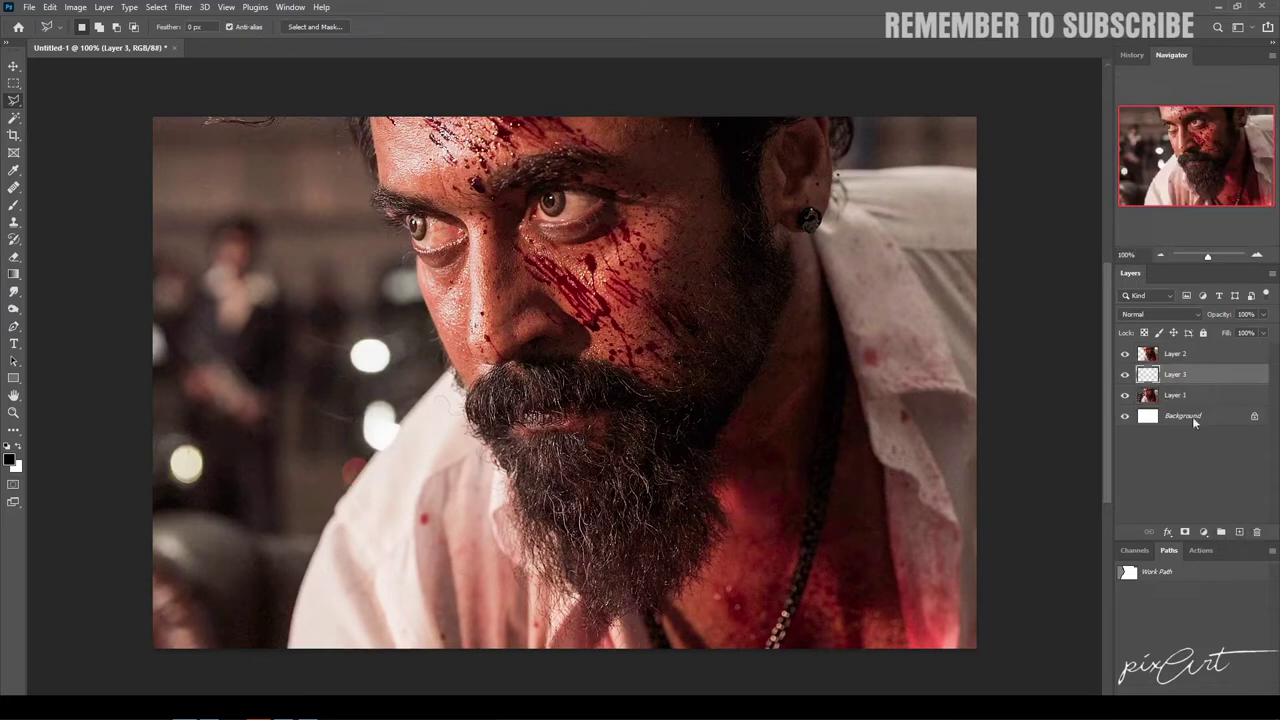
{"action": "left_click", "coordinate": [10, 459]}
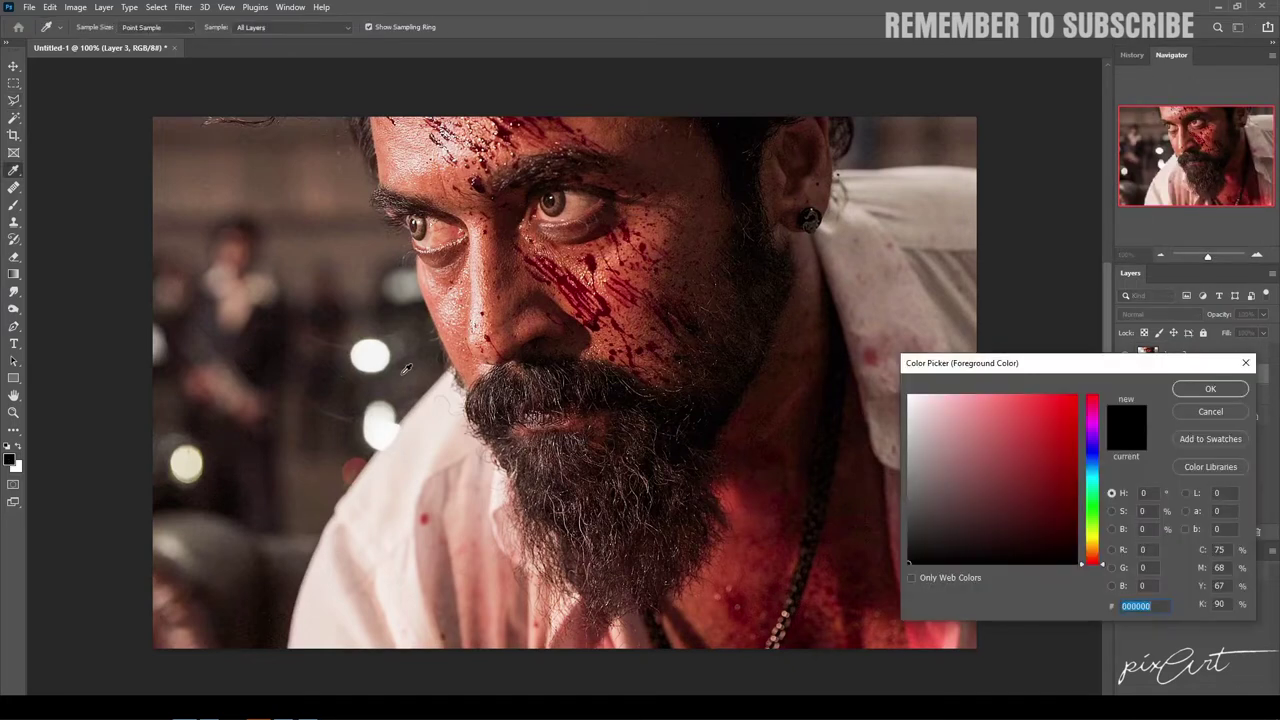
{"action": "left_click", "coordinate": [432, 374]}
{"action": "left_click", "coordinate": [1210, 389]}
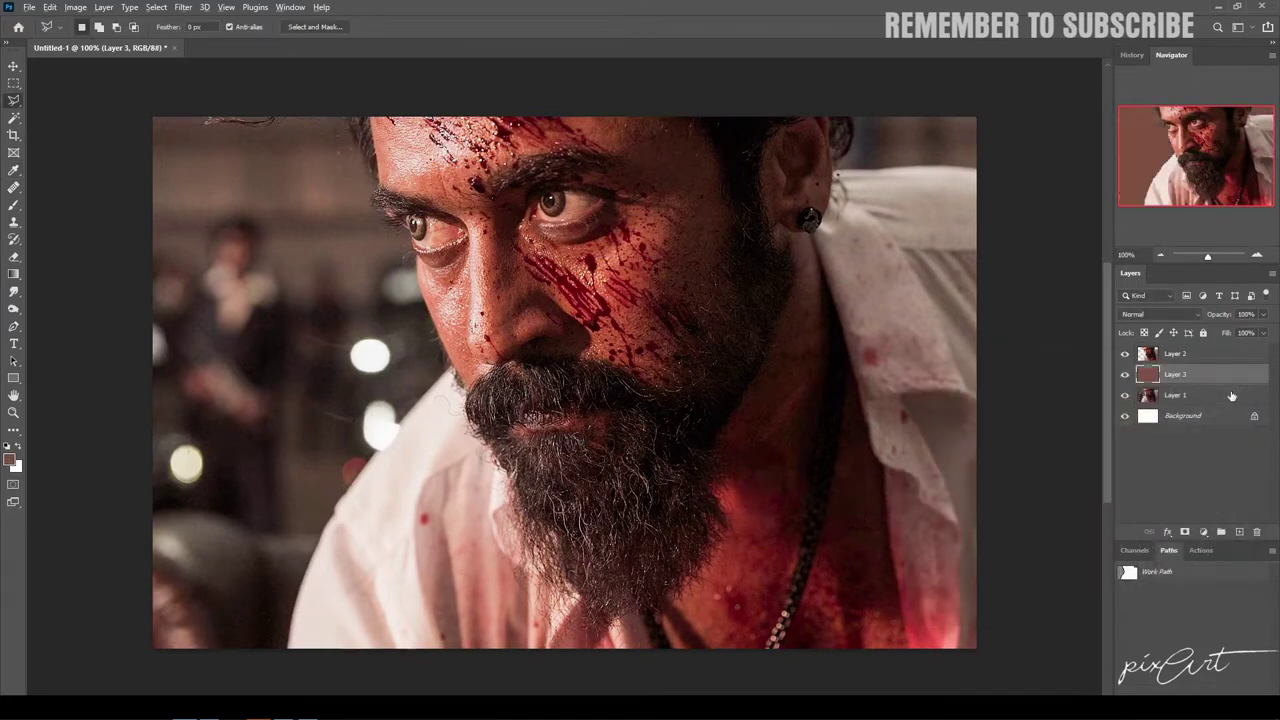
{"action": "key", "text": "alt+BackSpace"}
Step: Select Layer 2 and duplicate it
{"action": "key", "text": "v"}
{"action": "right_click", "coordinate": [652, 381]}
{"action": "left_click", "coordinate": [690, 387]}
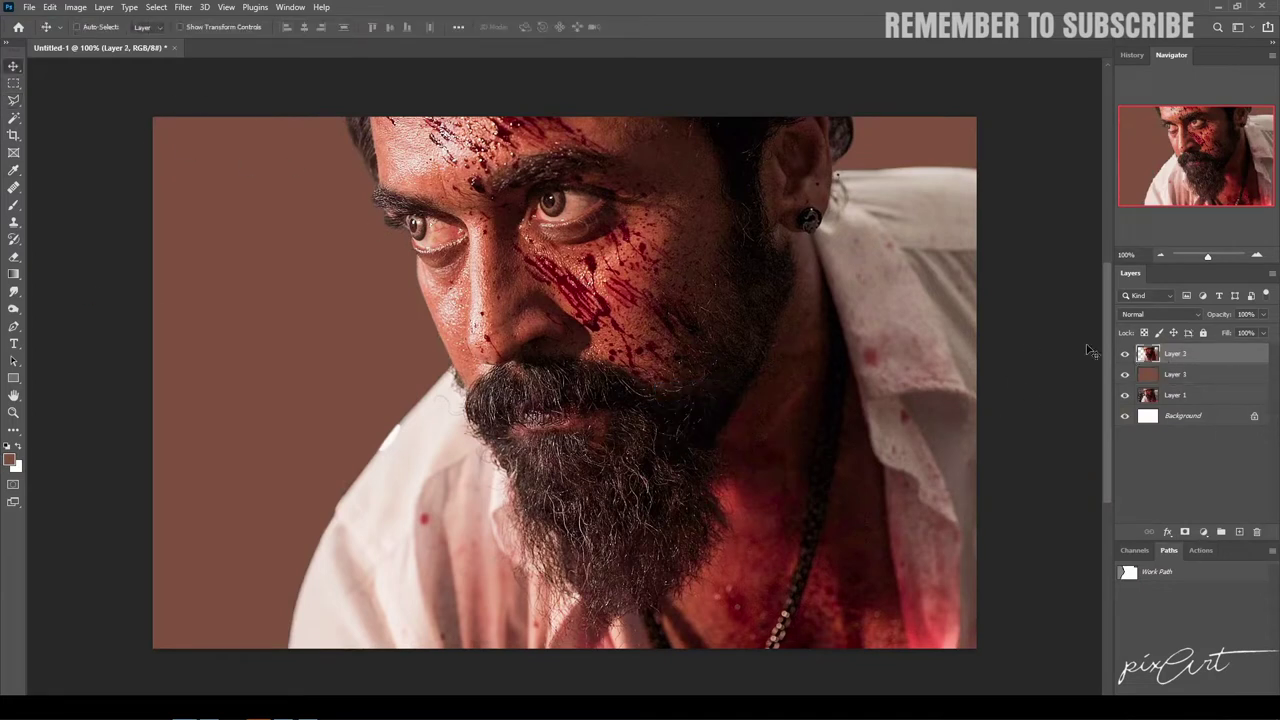
{"action": "key", "text": "ctrl+j"}
Step: Move Layer 2 copy below Layer 3 and duplicate Layer 2 again
{"action": "left_click_drag", "start_coordinate": [1172, 360], "coordinate": [1175, 405]}
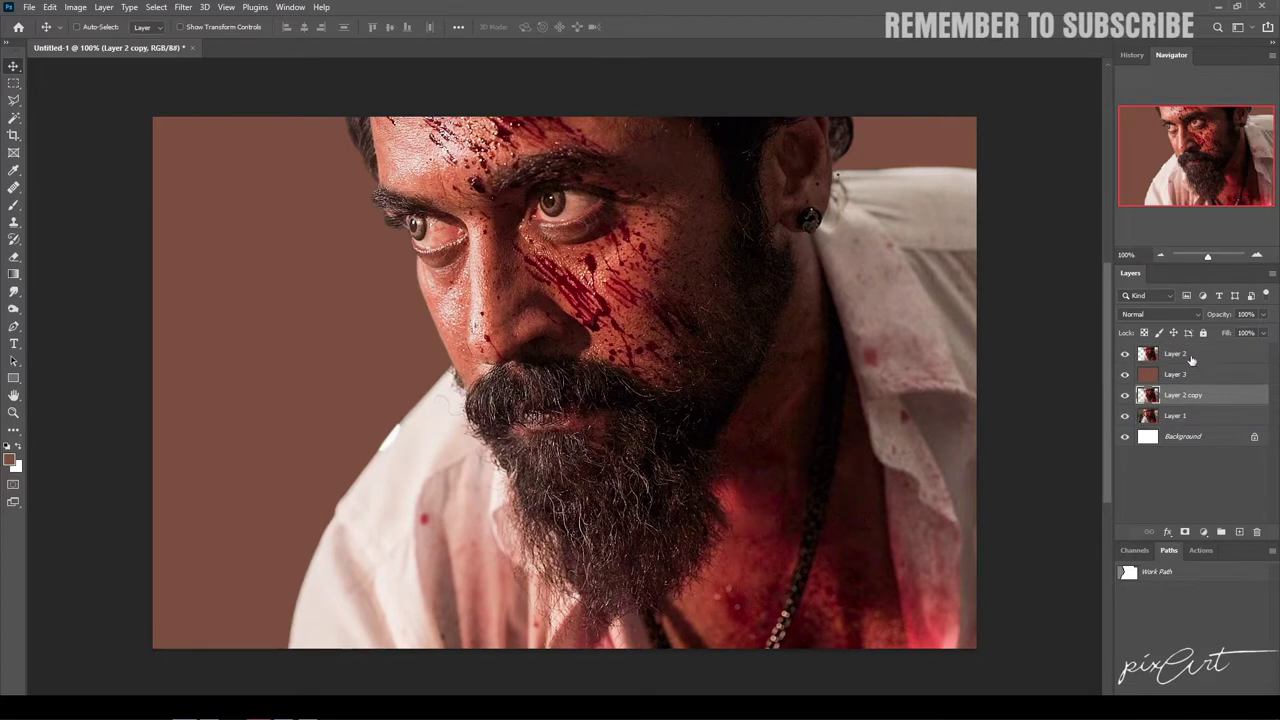
{"action": "left_click", "coordinate": [1175, 354]}
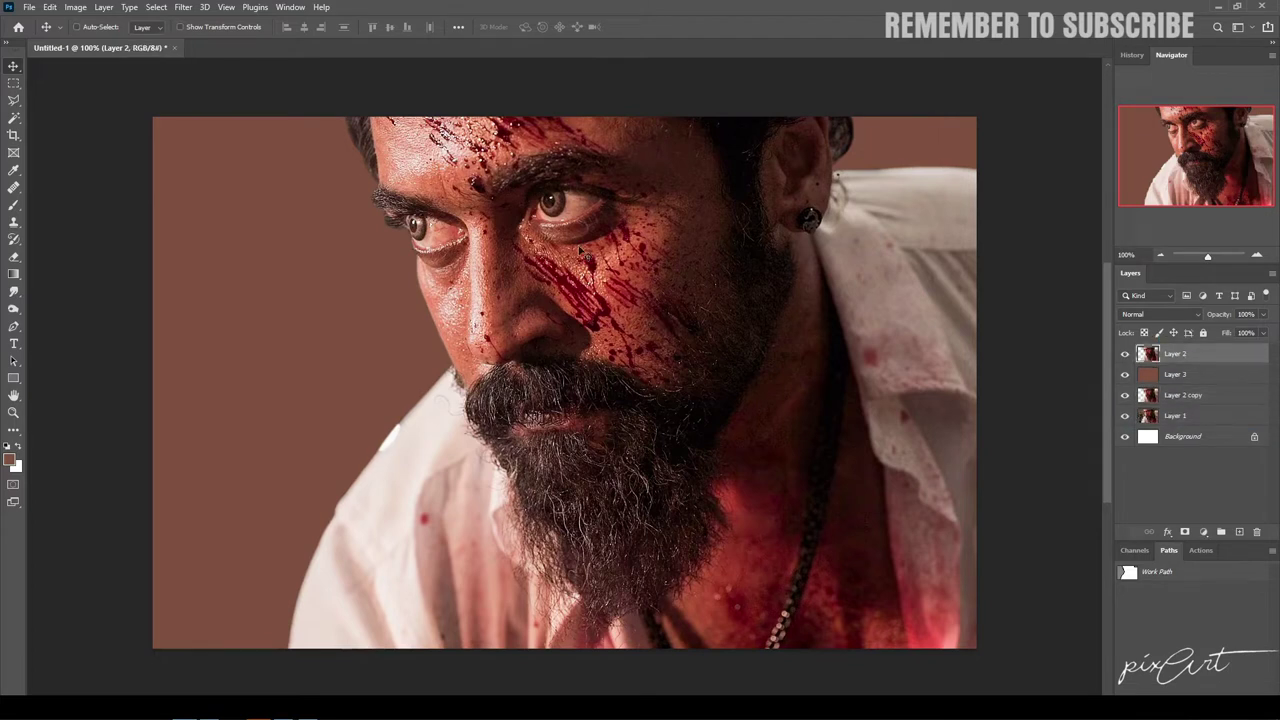
{"action": "key", "text": "ctrl+j"}
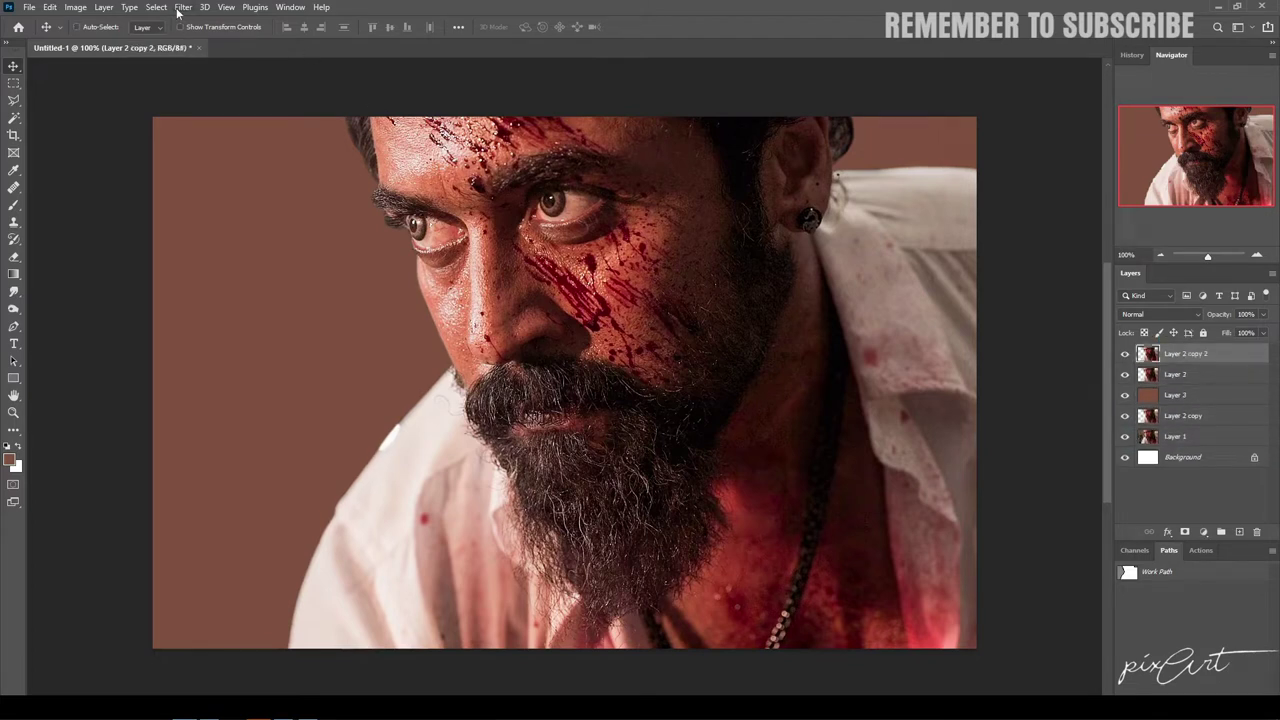
Step: Apply a 3-pixel High Pass to the copy, blend it as Overlay, and merge it with Layer 2
{"action": "left_click", "coordinate": [183, 7]}
{"action": "mouse_move", "coordinate": [194, 291]}
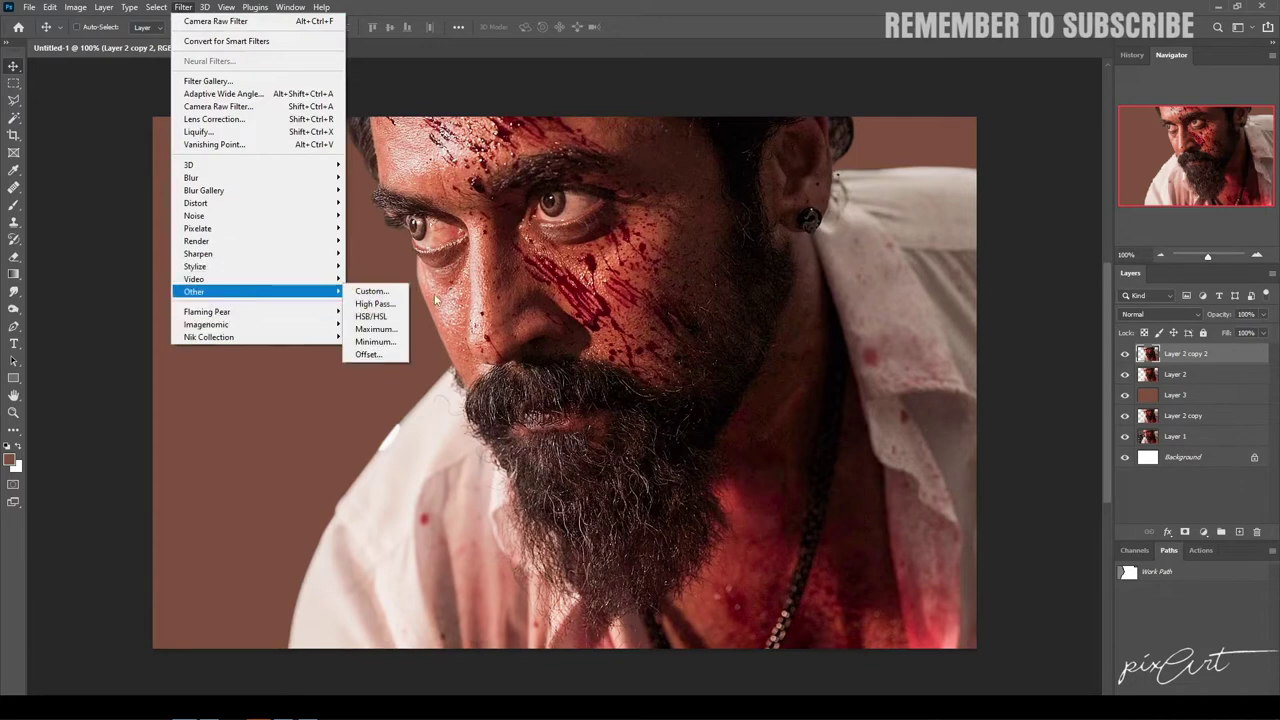
{"action": "left_click", "coordinate": [385, 313]}
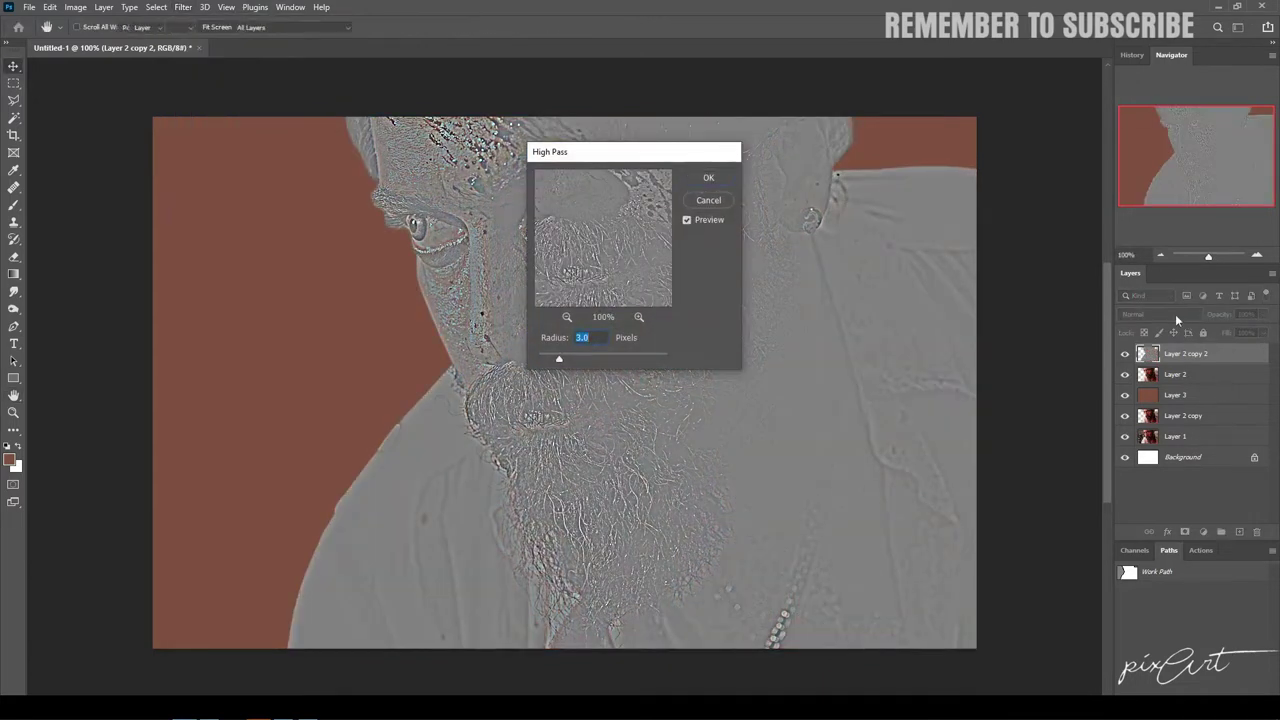
{"action": "key", "text": "Return"}
{"action": "left_click", "coordinate": [1164, 314]}
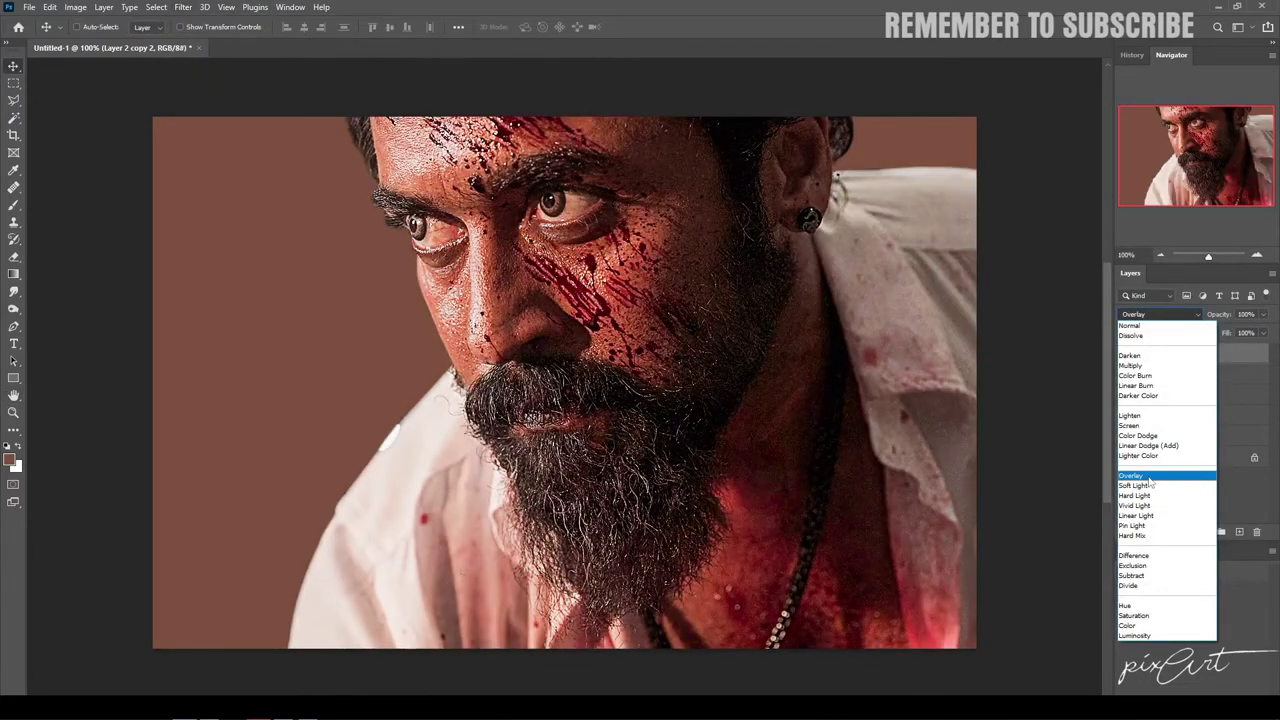
{"action": "left_click", "coordinate": [1131, 475]}
{"action": "left_click", "coordinate": [1189, 376], "text": "shift"}
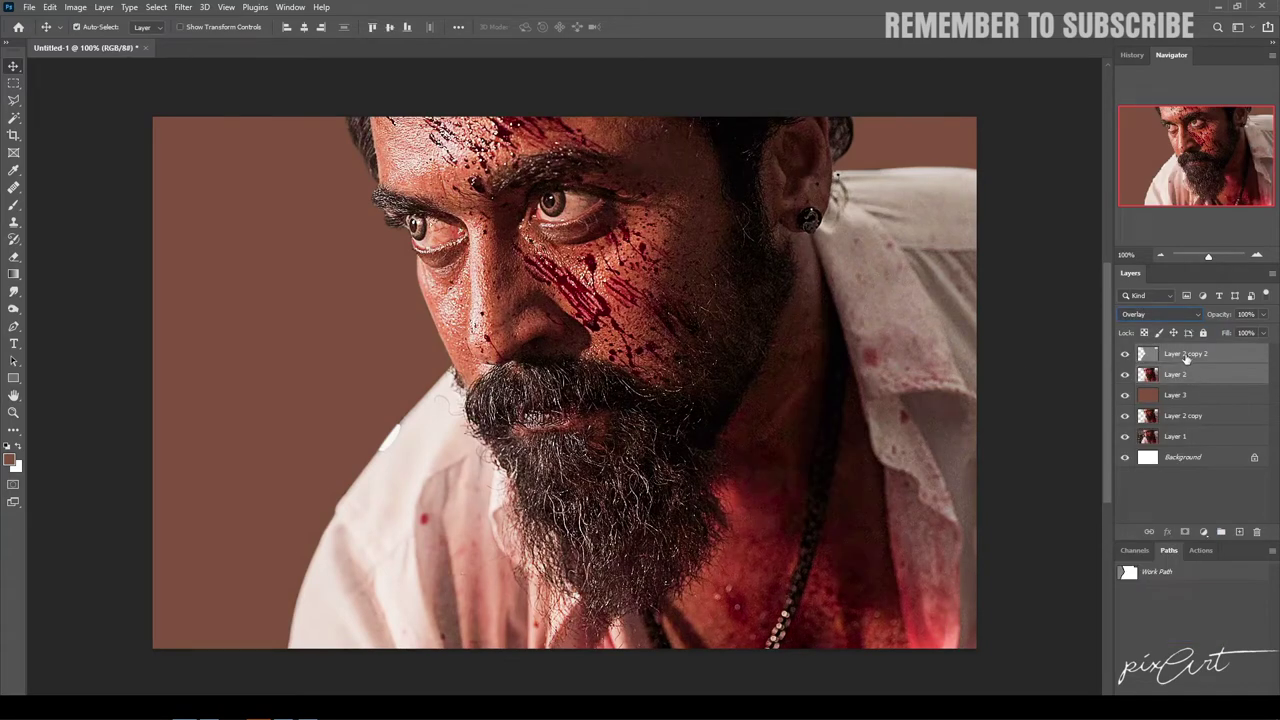
{"action": "key", "text": "ctrl+e"}
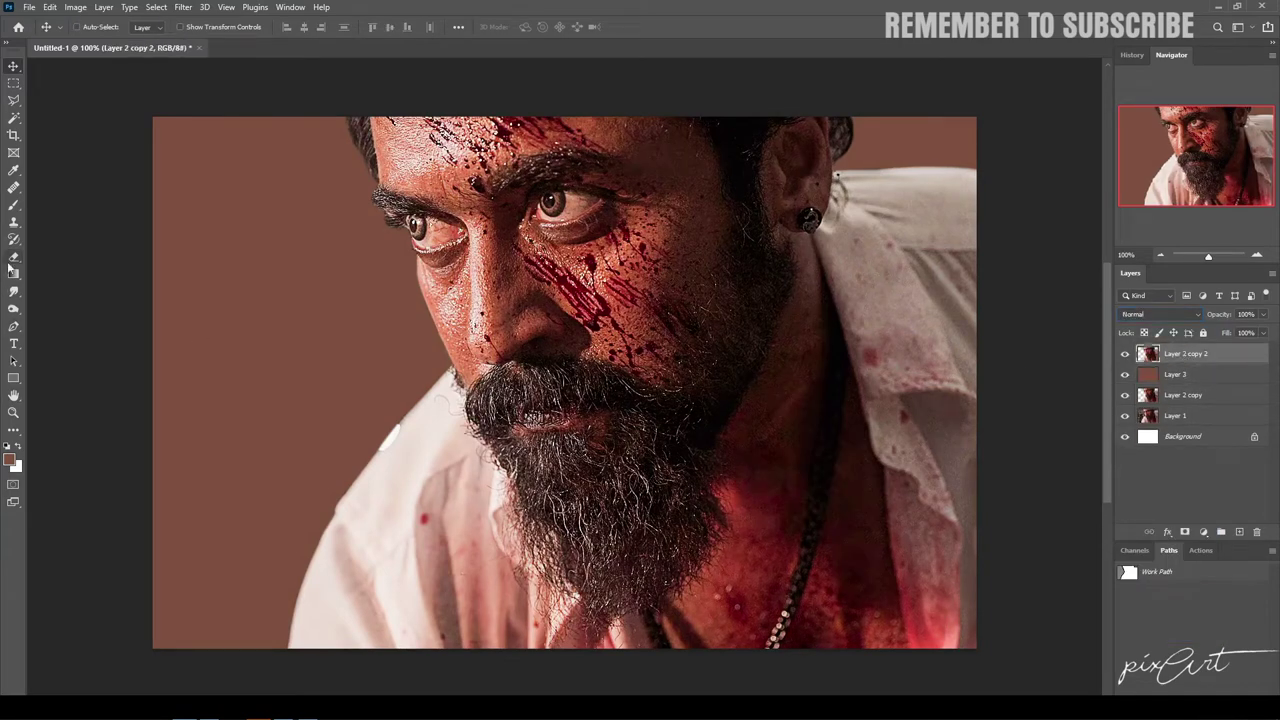
{"action": "right_click", "coordinate": [13, 290]}
Step: Set up the Smudge Tool with the Smoothing Smudge Brush preset at size 20
{"action": "left_click", "coordinate": [60, 318]}
{"action": "left_click", "coordinate": [97, 29]}
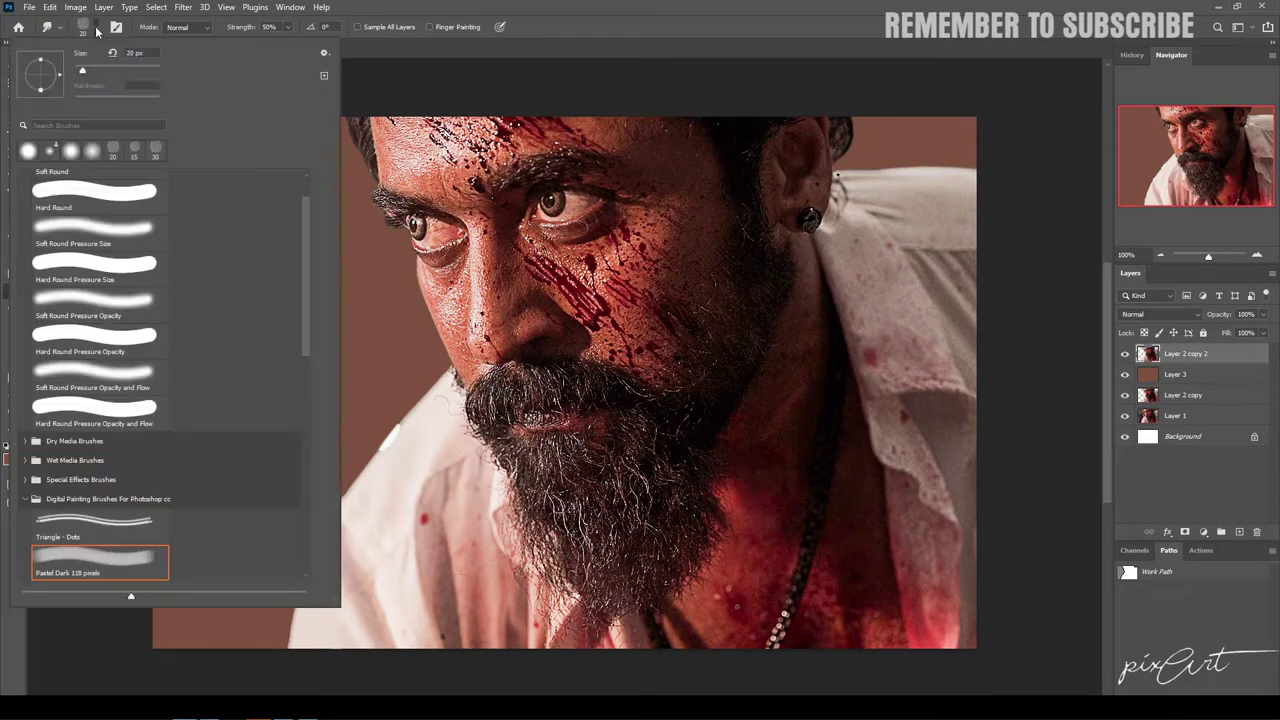
{"action": "scroll", "coordinate": [115, 500], "scroll_direction": "down", "scroll_amount": 1}
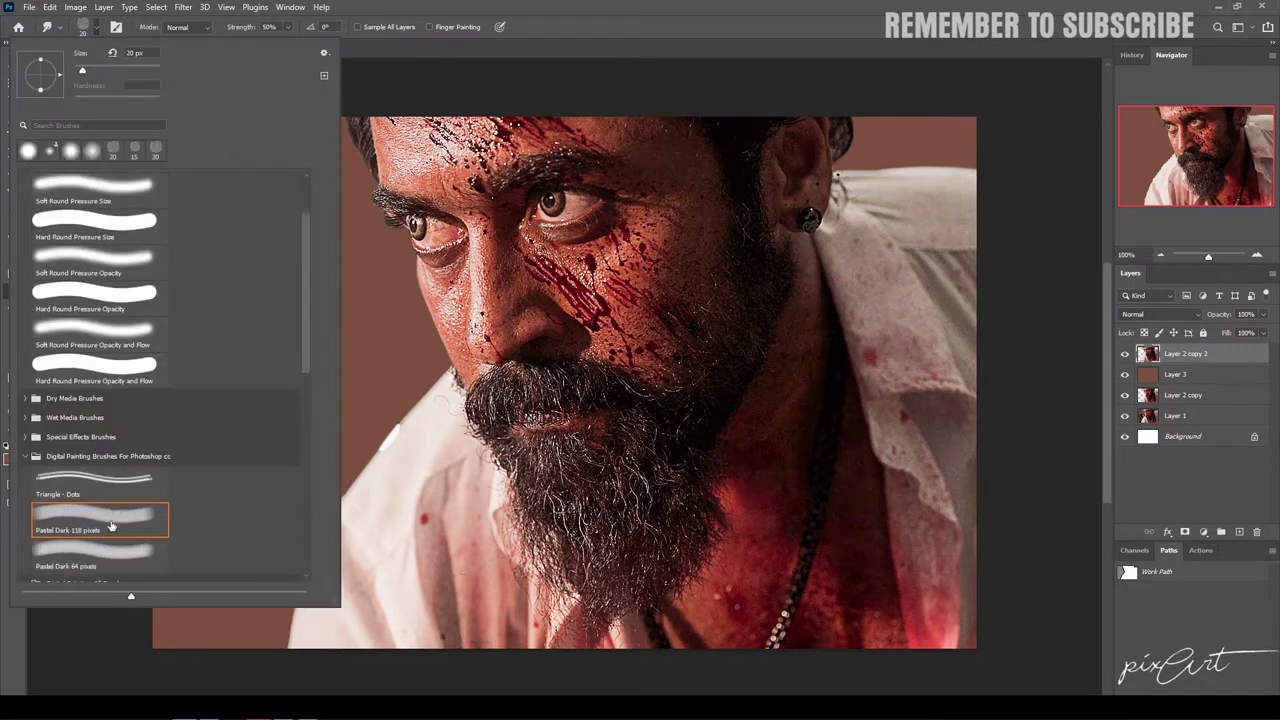
{"action": "scroll", "coordinate": [110, 527], "scroll_direction": "down", "scroll_amount": 2}
{"action": "scroll", "coordinate": [108, 527], "scroll_direction": "down", "scroll_amount": 1}
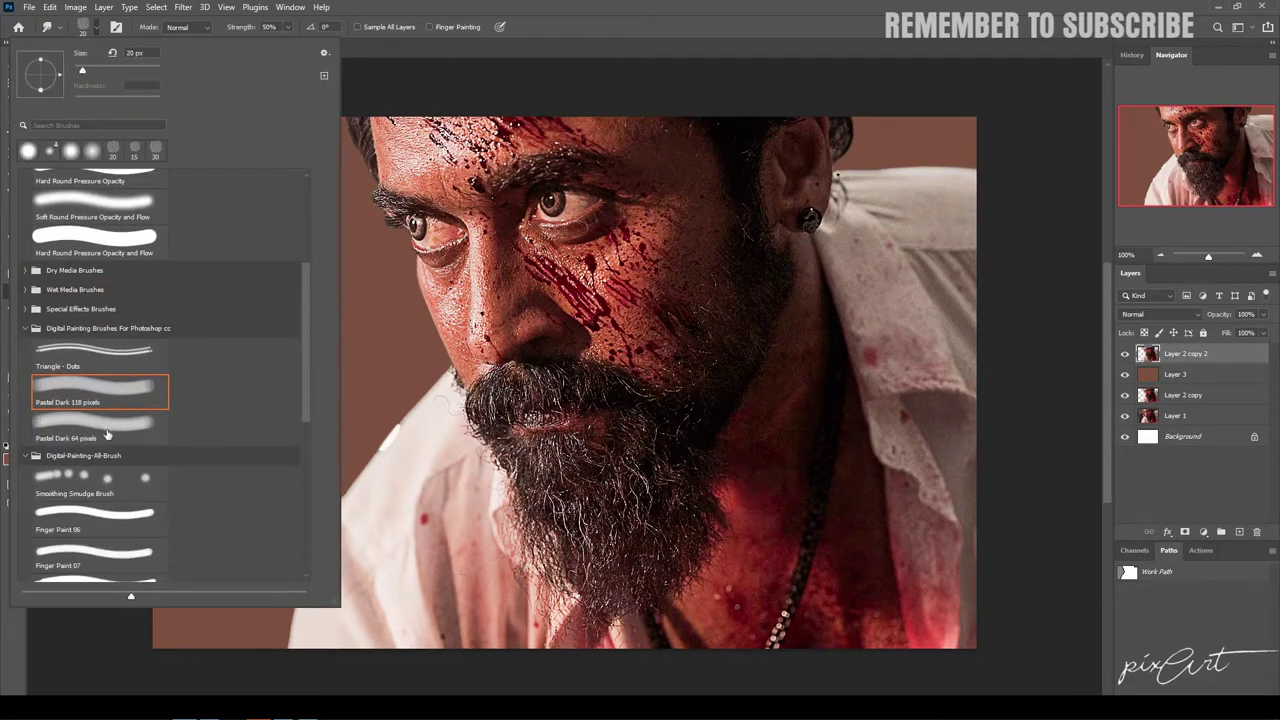
{"action": "scroll", "coordinate": [110, 470], "scroll_direction": "down", "scroll_amount": 1}
{"action": "scroll", "coordinate": [135, 480], "scroll_direction": "down", "scroll_amount": 1}
{"action": "left_click", "coordinate": [128, 518]}
{"action": "key", "text": "Return"}
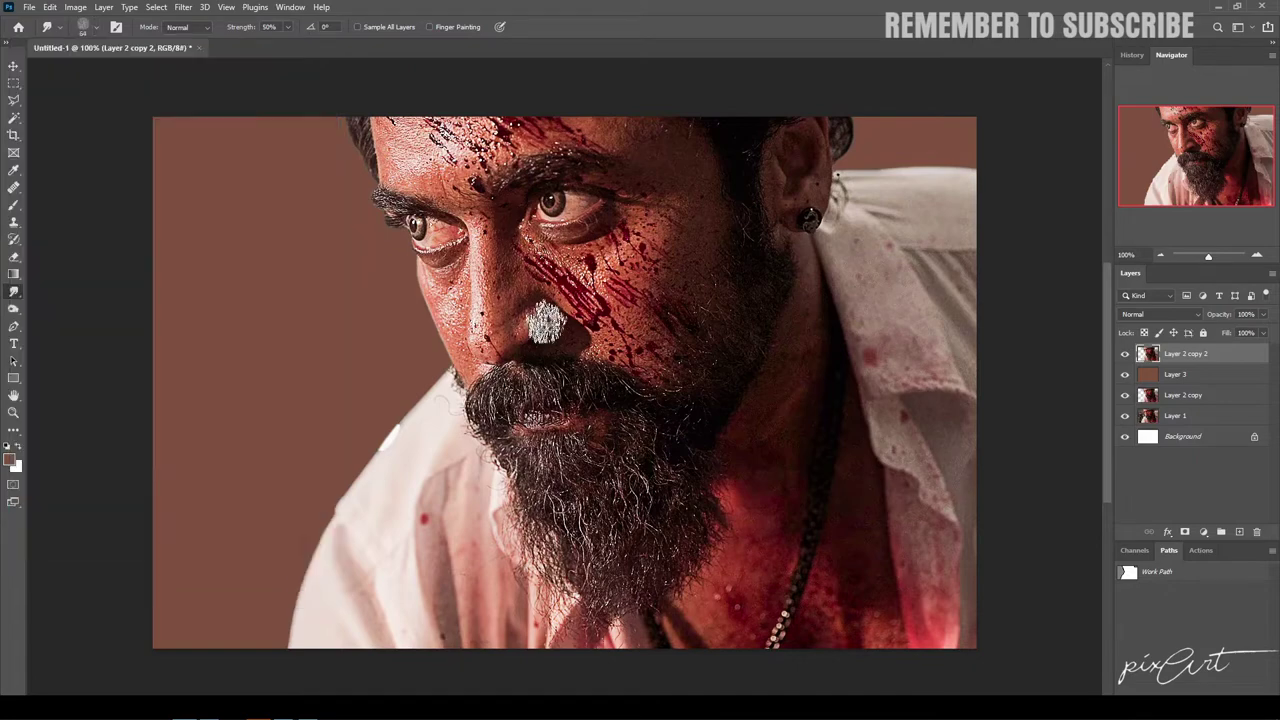
{"action": "scroll", "coordinate": [565, 150], "scroll_direction": "up", "scroll_amount": 2}
{"action": "scroll", "coordinate": [565, 150], "scroll_direction": "up", "scroll_amount": 3}
{"action": "scroll", "coordinate": [450, 250], "scroll_direction": "up", "scroll_amount": 3}
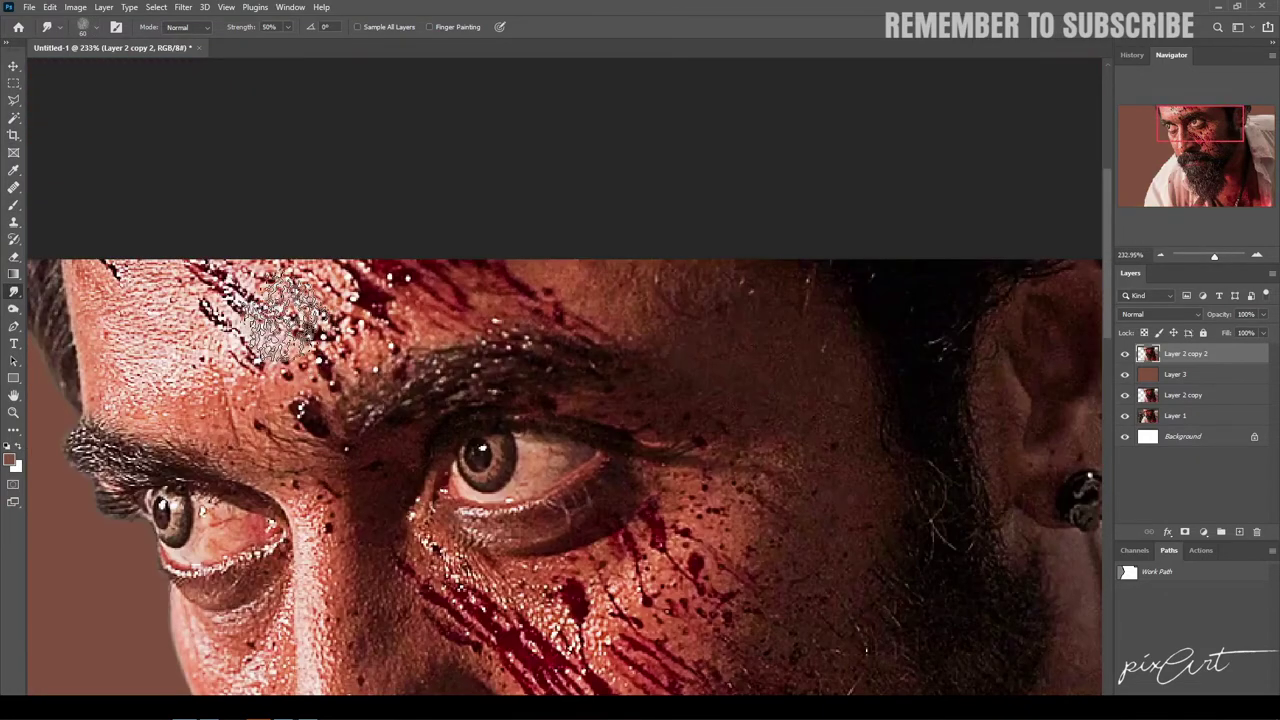
{"action": "key", "text": "bracketleft"}
{"action": "key", "text": "bracketleft"}
{"action": "key", "text": "bracketleft"}
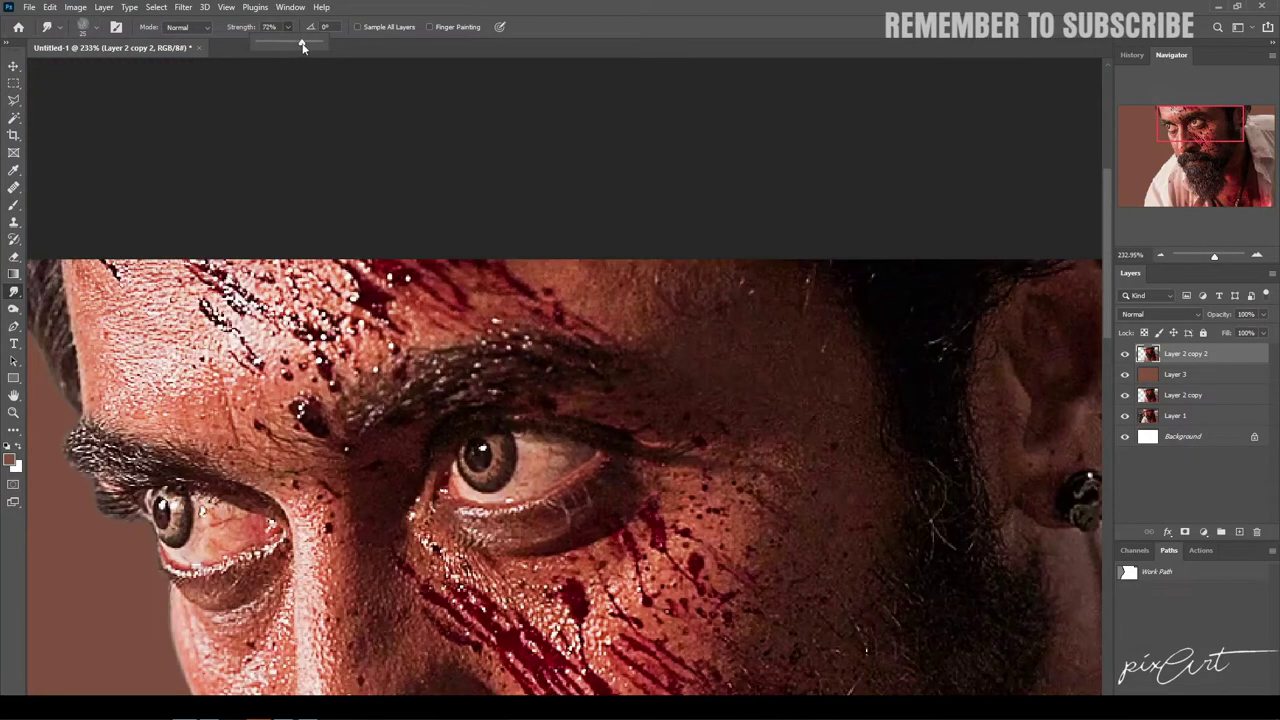
{"action": "key", "text": "bracketleft"}
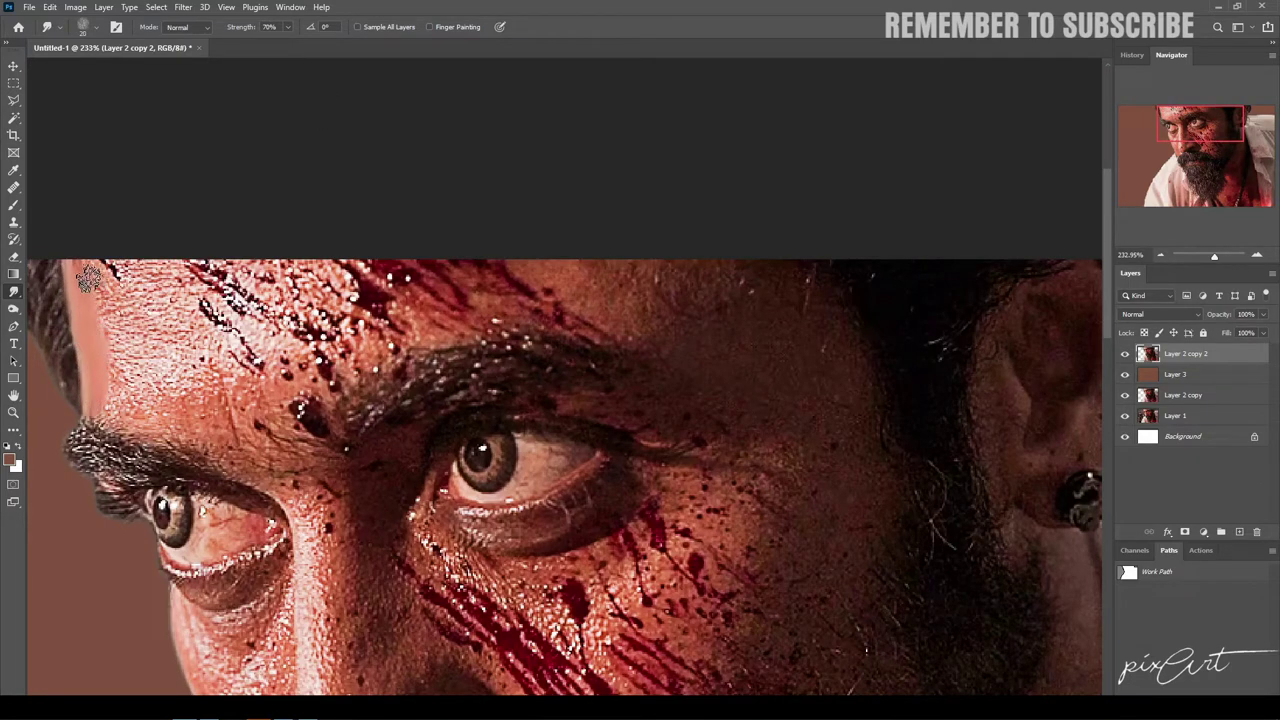
Step: Smudge the forehead skin and blood from its left edge down toward the brow
{"action": "mouse_move", "coordinate": [96, 272]}
{"action": "left_mouse_down"}
{"action": "mouse_move", "coordinate": [118, 278]}
{"action": "mouse_move", "coordinate": [106, 343]}
{"action": "mouse_move", "coordinate": [142, 268]}
{"action": "mouse_move", "coordinate": [173, 268]}
{"action": "mouse_move", "coordinate": [103, 400]}
{"action": "mouse_move", "coordinate": [180, 430]}
{"action": "mouse_move", "coordinate": [166, 374]}
{"action": "mouse_move", "coordinate": [210, 310]}
{"action": "mouse_move", "coordinate": [236, 304]}
{"action": "left_mouse_up"}
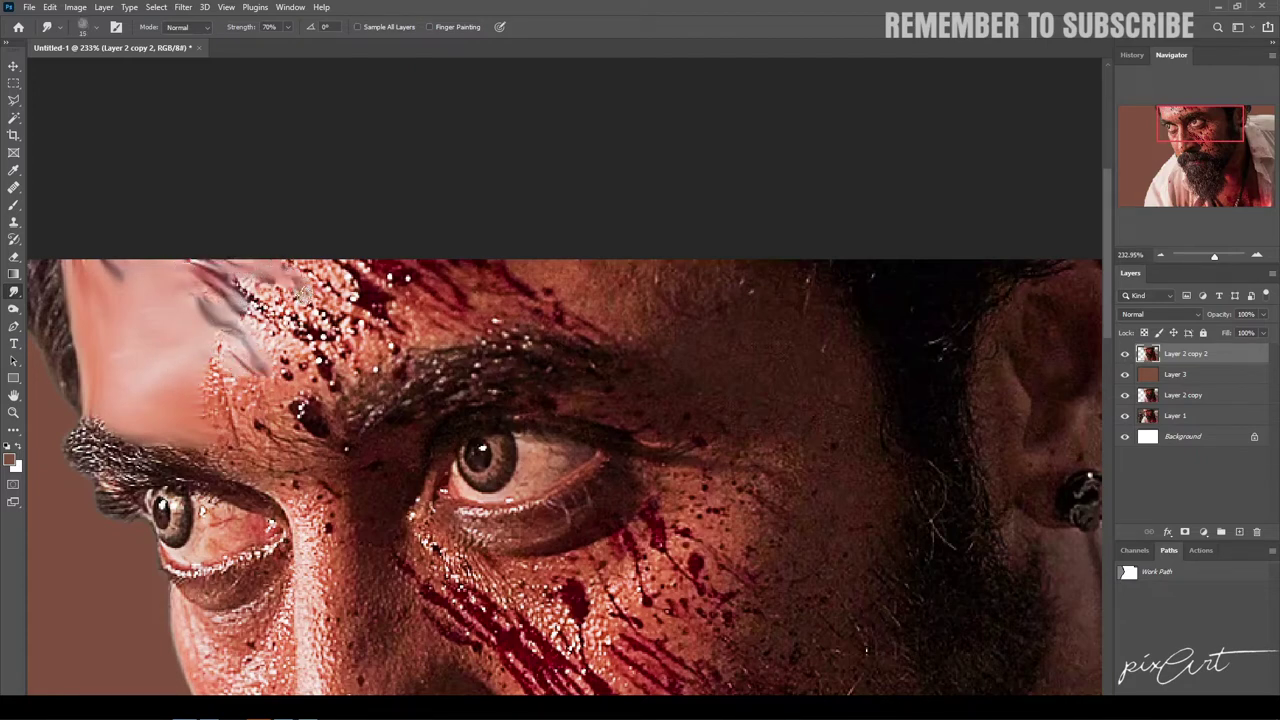
{"action": "left_click_drag", "start_coordinate": [270, 315], "coordinate": [276, 294]}
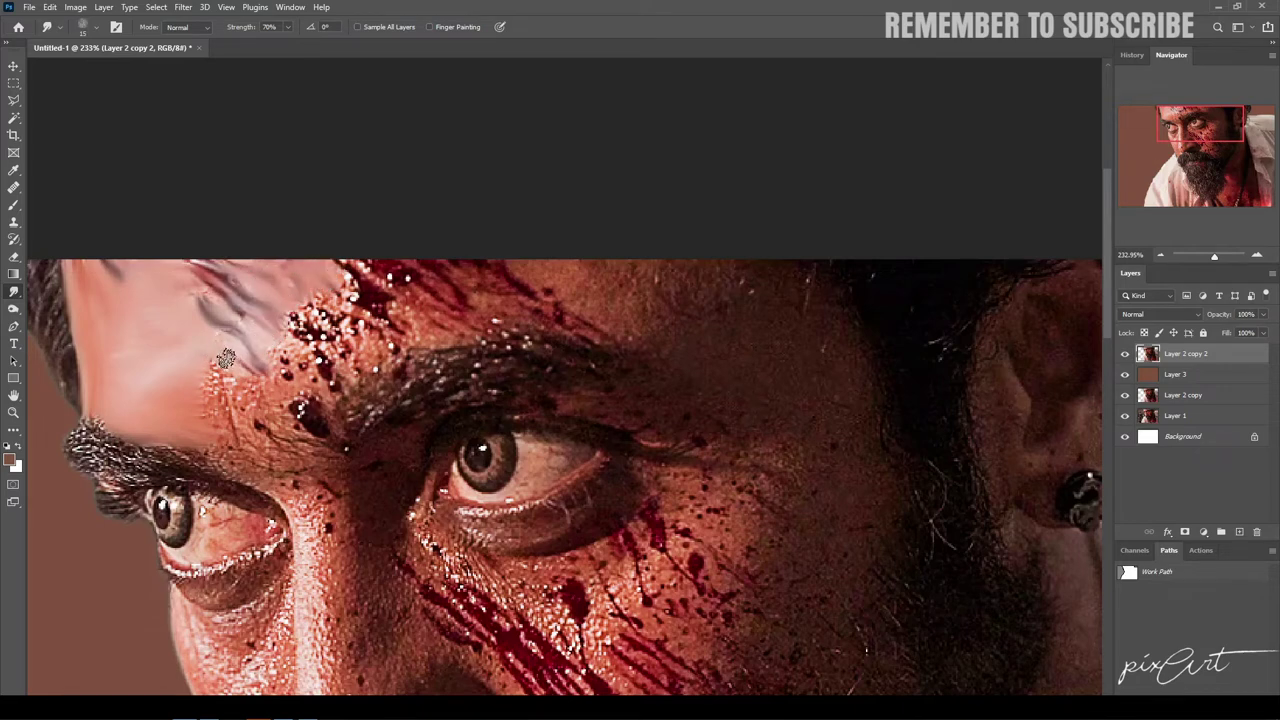
{"action": "mouse_move", "coordinate": [227, 358]}
{"action": "left_mouse_down"}
{"action": "mouse_move", "coordinate": [207, 370]}
{"action": "mouse_move", "coordinate": [230, 421]}
{"action": "mouse_move", "coordinate": [287, 385]}
{"action": "left_mouse_up"}
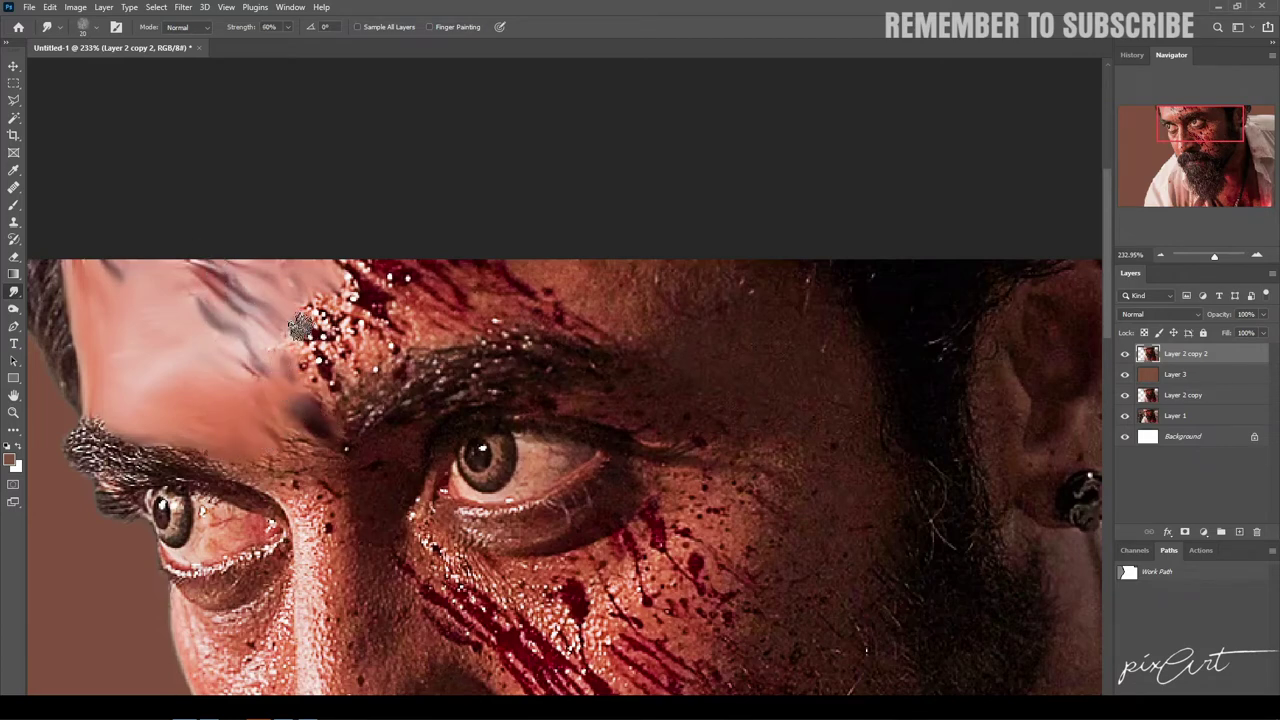
{"action": "mouse_move", "coordinate": [300, 326]}
{"action": "left_mouse_down"}
{"action": "mouse_move", "coordinate": [356, 300]}
{"action": "mouse_move", "coordinate": [341, 266]}
{"action": "mouse_move", "coordinate": [477, 303]}
{"action": "mouse_move", "coordinate": [508, 294]}
{"action": "mouse_move", "coordinate": [454, 316]}
{"action": "mouse_move", "coordinate": [394, 296]}
{"action": "mouse_move", "coordinate": [362, 350]}
{"action": "mouse_move", "coordinate": [312, 380]}
{"action": "mouse_move", "coordinate": [280, 357]}
{"action": "mouse_move", "coordinate": [322, 402]}
{"action": "left_mouse_up"}
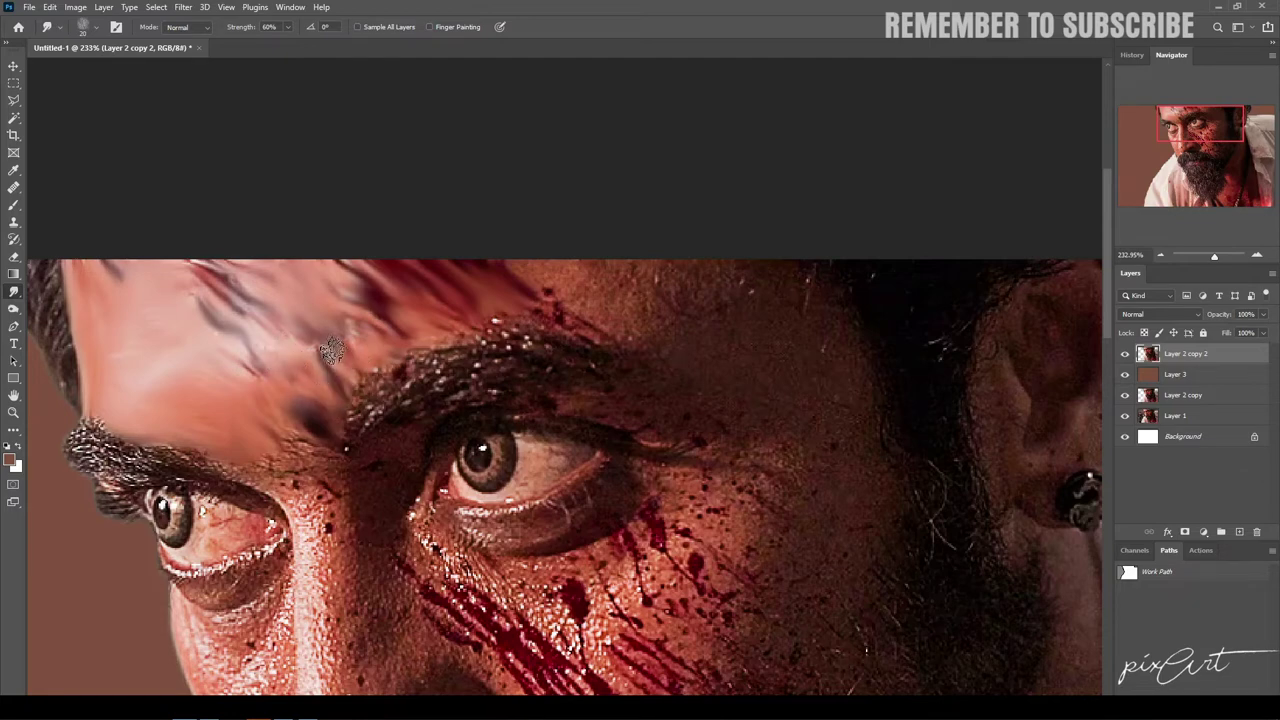
{"action": "mouse_move", "coordinate": [332, 352]}
{"action": "left_mouse_down"}
{"action": "mouse_move", "coordinate": [372, 336]}
{"action": "mouse_move", "coordinate": [409, 356]}
{"action": "mouse_move", "coordinate": [582, 320]}
{"action": "mouse_move", "coordinate": [537, 265]}
{"action": "mouse_move", "coordinate": [703, 297]}
{"action": "mouse_move", "coordinate": [720, 274]}
{"action": "mouse_move", "coordinate": [682, 285]}
{"action": "left_mouse_up"}
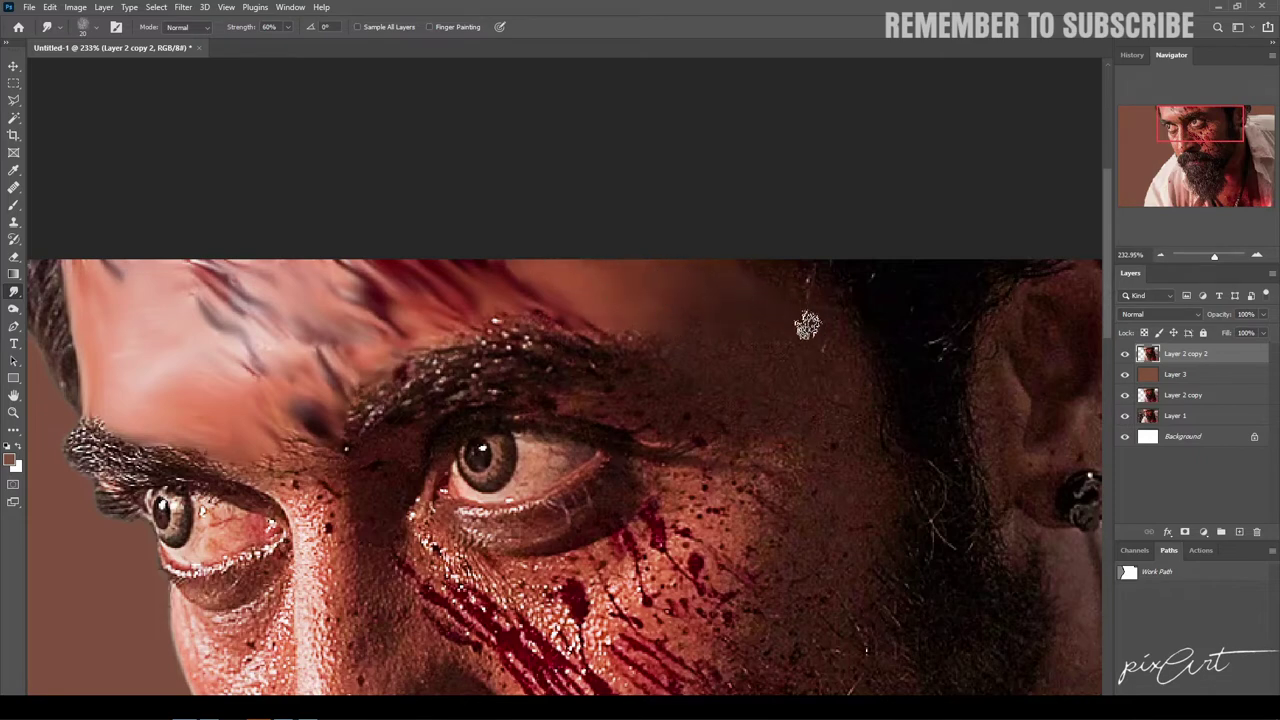
Step: Smudge the under-brow, outer eye corner, under-eye skin and cheek blood streaks
{"action": "left_click_drag", "start_coordinate": [697, 418], "coordinate": [595, 328]}
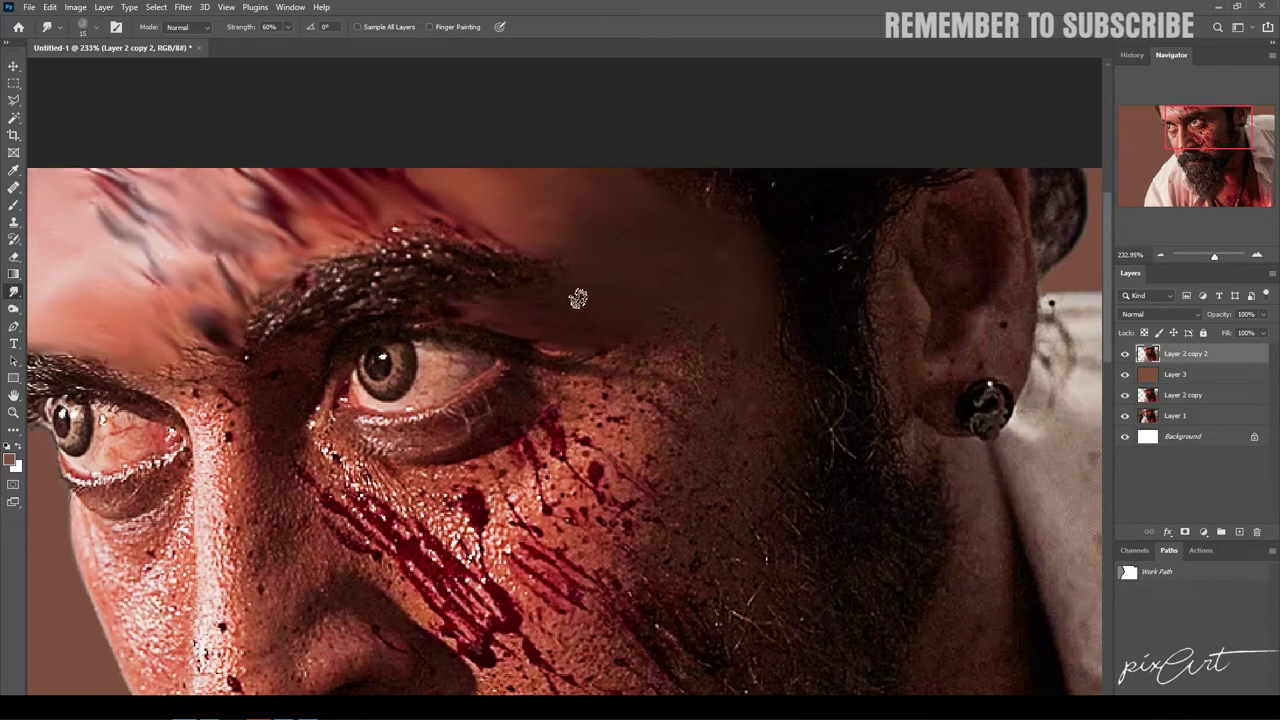
{"action": "left_click_drag", "start_coordinate": [551, 340], "coordinate": [462, 326]}
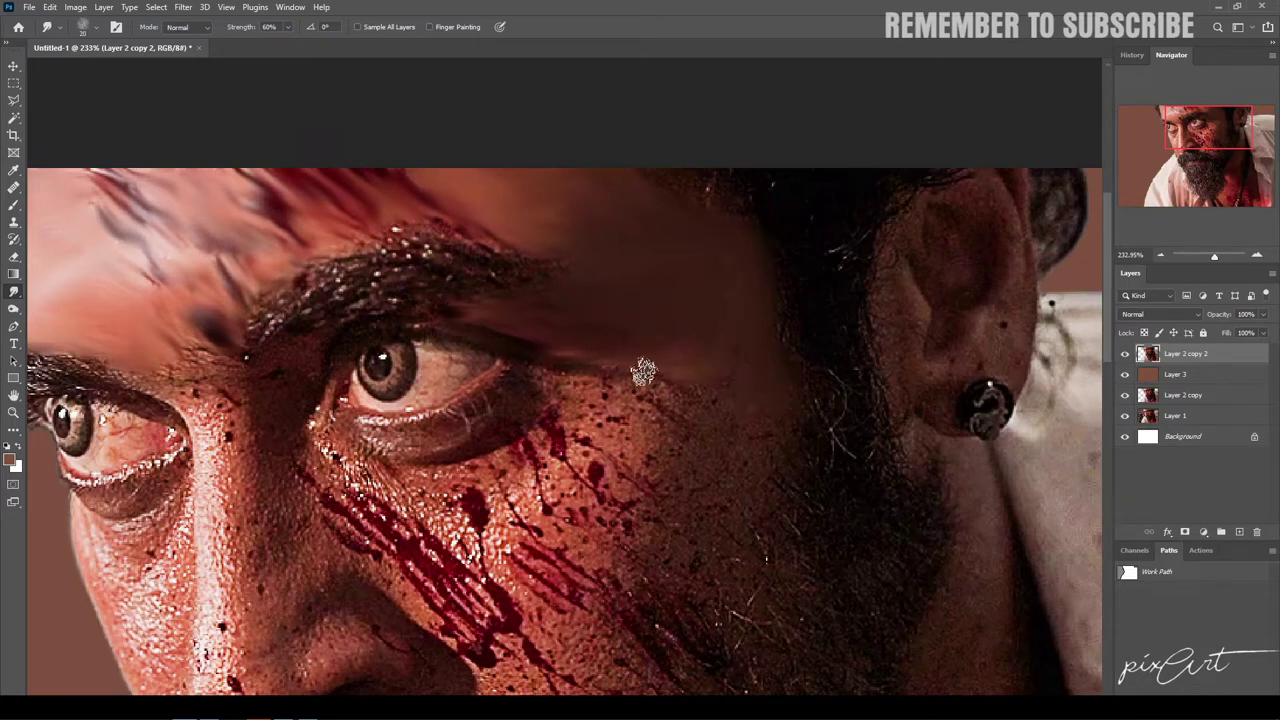
{"action": "mouse_move", "coordinate": [643, 372]}
{"action": "left_mouse_down"}
{"action": "mouse_move", "coordinate": [686, 414]}
{"action": "mouse_move", "coordinate": [723, 419]}
{"action": "left_mouse_up"}
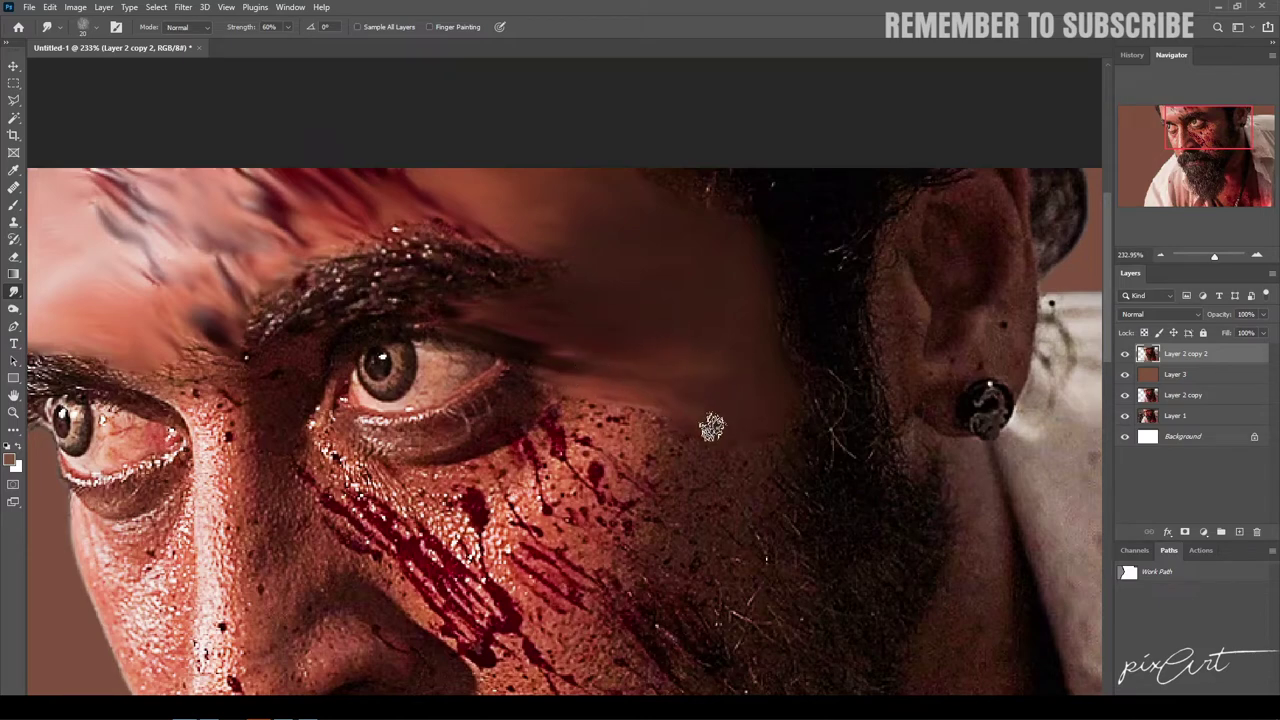
{"action": "left_click_drag", "start_coordinate": [648, 407], "coordinate": [643, 404]}
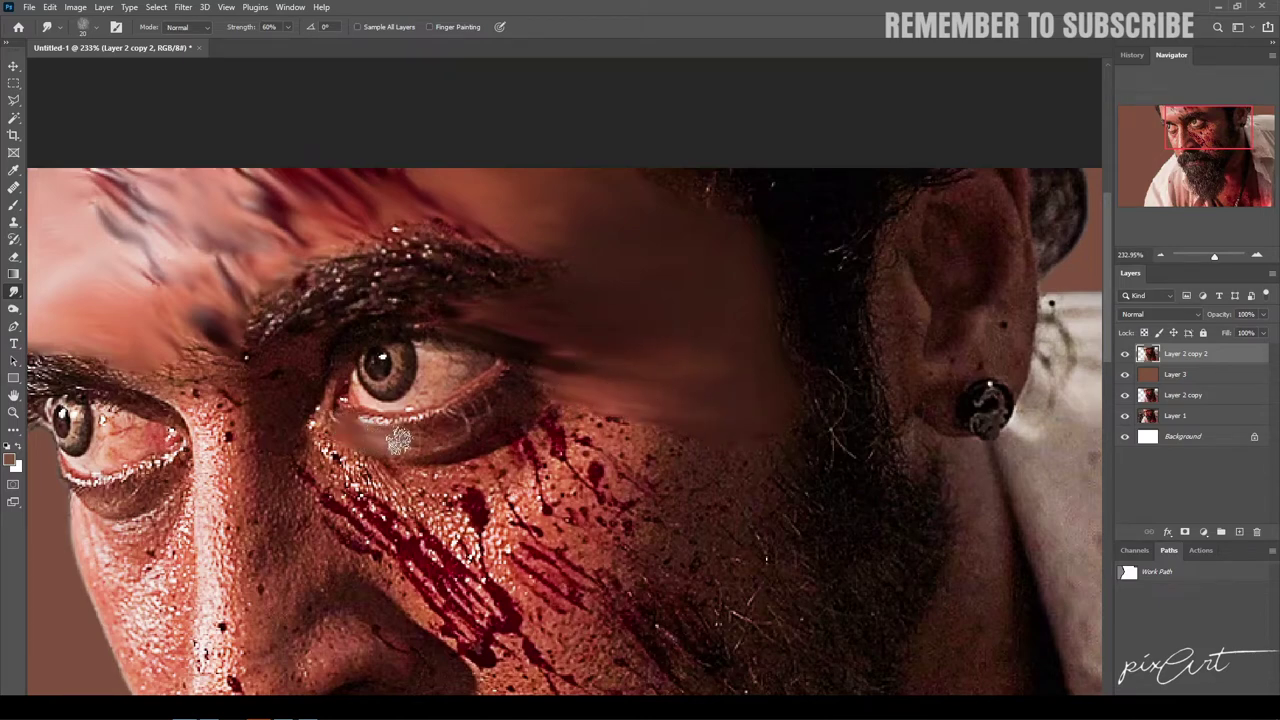
{"action": "mouse_move", "coordinate": [360, 440]}
{"action": "left_mouse_down"}
{"action": "mouse_move", "coordinate": [517, 429]}
{"action": "mouse_move", "coordinate": [444, 464]}
{"action": "mouse_move", "coordinate": [557, 383]}
{"action": "mouse_move", "coordinate": [691, 454]}
{"action": "mouse_move", "coordinate": [762, 456]}
{"action": "mouse_move", "coordinate": [554, 429]}
{"action": "mouse_move", "coordinate": [543, 443]}
{"action": "mouse_move", "coordinate": [570, 435]}
{"action": "mouse_move", "coordinate": [700, 474]}
{"action": "mouse_move", "coordinate": [634, 443]}
{"action": "mouse_move", "coordinate": [631, 506]}
{"action": "mouse_move", "coordinate": [538, 472]}
{"action": "mouse_move", "coordinate": [617, 534]}
{"action": "left_mouse_up"}
{"action": "mouse_move", "coordinate": [322, 481]}
{"action": "left_mouse_down"}
{"action": "mouse_move", "coordinate": [395, 515]}
{"action": "mouse_move", "coordinate": [357, 491]}
{"action": "mouse_move", "coordinate": [473, 504]}
{"action": "mouse_move", "coordinate": [517, 491]}
{"action": "mouse_move", "coordinate": [583, 563]}
{"action": "mouse_move", "coordinate": [594, 540]}
{"action": "mouse_move", "coordinate": [570, 587]}
{"action": "mouse_move", "coordinate": [443, 514]}
{"action": "mouse_move", "coordinate": [466, 523]}
{"action": "mouse_move", "coordinate": [477, 560]}
{"action": "mouse_move", "coordinate": [555, 614]}
{"action": "mouse_move", "coordinate": [517, 537]}
{"action": "mouse_move", "coordinate": [503, 600]}
{"action": "mouse_move", "coordinate": [472, 628]}
{"action": "mouse_move", "coordinate": [360, 560]}
{"action": "left_mouse_up"}
Step: Extend the cheek smear toward the beard and smooth the nose bridge and inner eye corner
{"action": "scroll", "coordinate": [429, 514], "scroll_direction": "down", "scroll_amount": 3}
{"action": "mouse_move", "coordinate": [437, 516]}
{"action": "left_mouse_down"}
{"action": "mouse_move", "coordinate": [491, 531]}
{"action": "mouse_move", "coordinate": [455, 548]}
{"action": "mouse_move", "coordinate": [470, 590]}
{"action": "mouse_move", "coordinate": [499, 605]}
{"action": "mouse_move", "coordinate": [549, 583]}
{"action": "mouse_move", "coordinate": [509, 503]}
{"action": "mouse_move", "coordinate": [562, 516]}
{"action": "mouse_move", "coordinate": [554, 457]}
{"action": "mouse_move", "coordinate": [611, 437]}
{"action": "mouse_move", "coordinate": [634, 371]}
{"action": "mouse_move", "coordinate": [614, 420]}
{"action": "mouse_move", "coordinate": [677, 391]}
{"action": "mouse_move", "coordinate": [683, 414]}
{"action": "mouse_move", "coordinate": [658, 402]}
{"action": "mouse_move", "coordinate": [706, 351]}
{"action": "mouse_move", "coordinate": [634, 437]}
{"action": "mouse_move", "coordinate": [594, 357]}
{"action": "mouse_move", "coordinate": [576, 460]}
{"action": "mouse_move", "coordinate": [526, 486]}
{"action": "mouse_move", "coordinate": [480, 486]}
{"action": "mouse_move", "coordinate": [586, 549]}
{"action": "mouse_move", "coordinate": [555, 610]}
{"action": "left_mouse_up"}
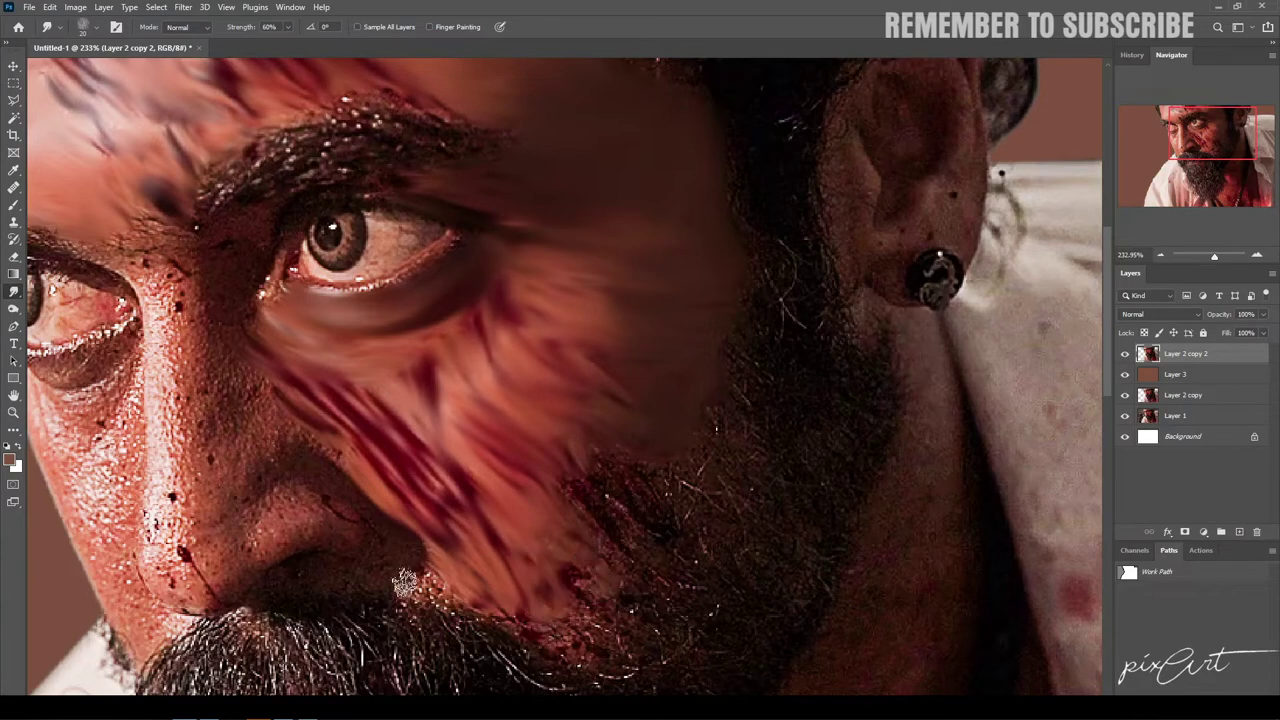
{"action": "left_click_drag", "start_coordinate": [137, 219], "coordinate": [207, 265]}
{"action": "left_click_drag", "start_coordinate": [255, 322], "coordinate": [240, 410]}
{"action": "mouse_move", "coordinate": [214, 349]}
{"action": "left_mouse_down"}
{"action": "mouse_move", "coordinate": [246, 508]}
{"action": "mouse_move", "coordinate": [272, 473]}
{"action": "left_mouse_up"}
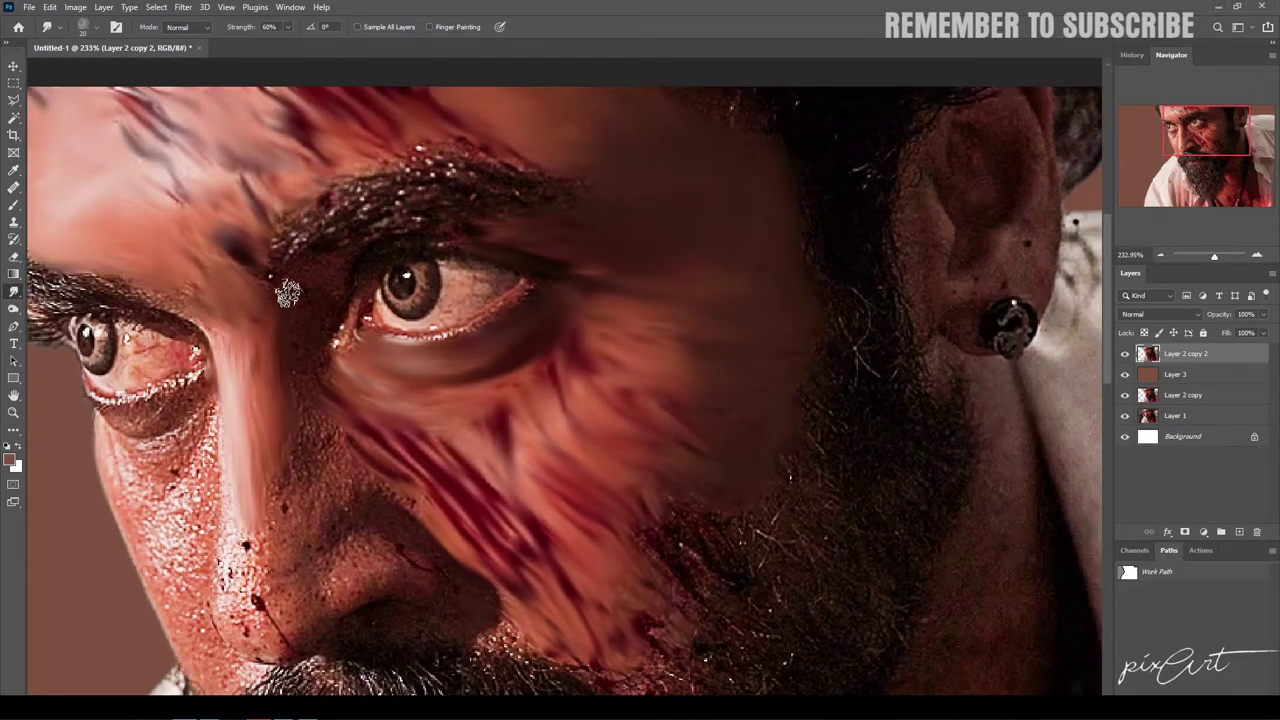
{"action": "left_click_drag", "start_coordinate": [318, 340], "coordinate": [298, 376]}
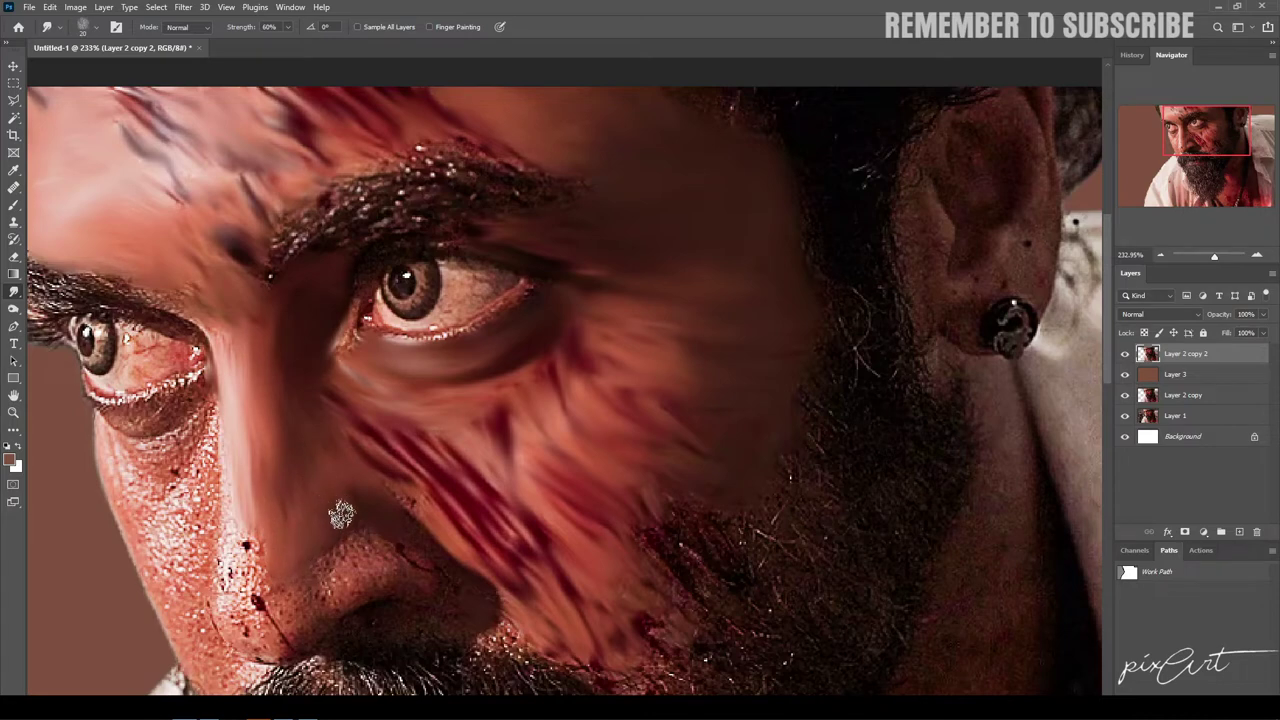
Step: Smooth the nose's left edge, nostril shading and the skin under the left eye
{"action": "scroll", "coordinate": [368, 490], "scroll_direction": "down", "scroll_amount": 5}
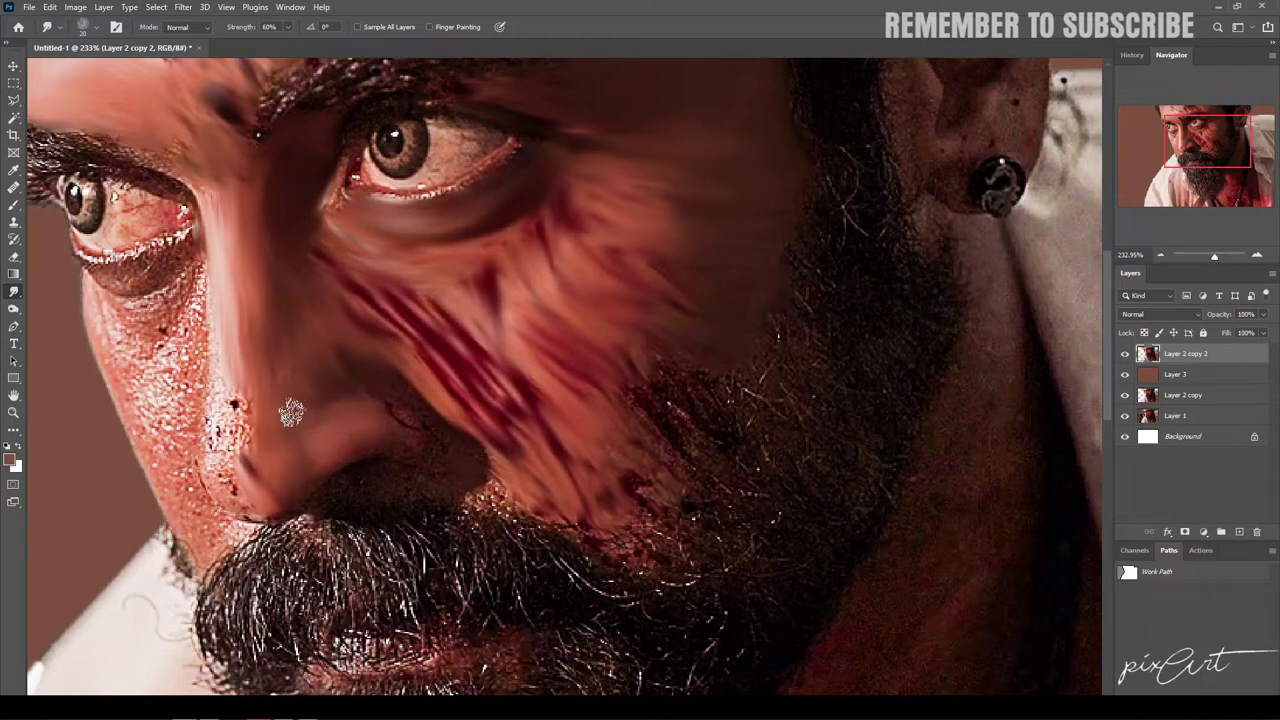
{"action": "left_click_drag", "start_coordinate": [230, 340], "coordinate": [226, 438]}
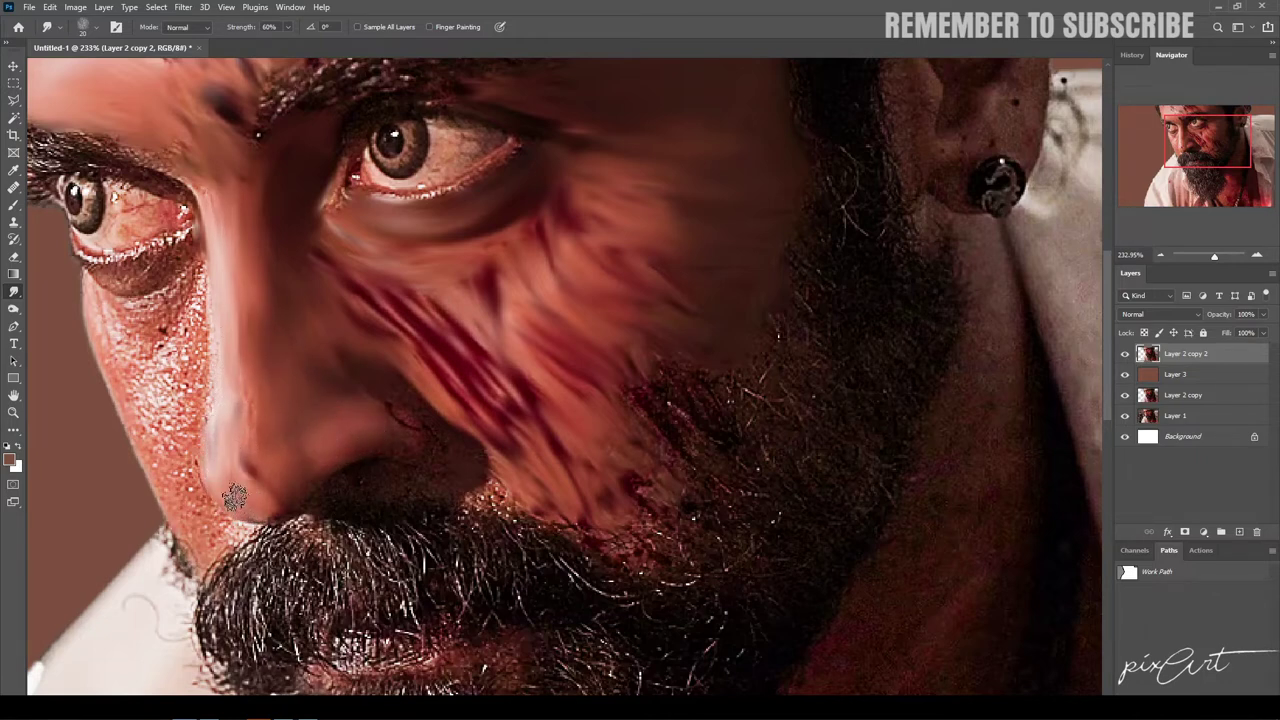
{"action": "left_click_drag", "start_coordinate": [234, 497], "coordinate": [223, 403]}
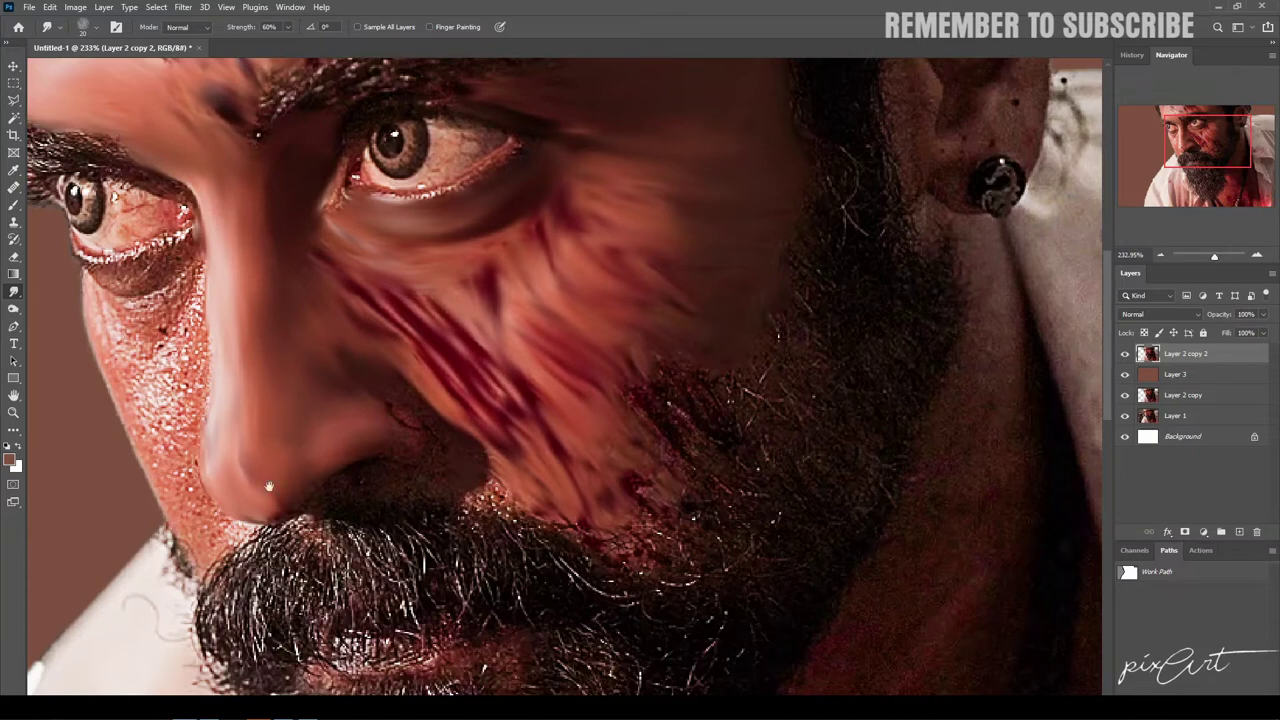
{"action": "left_click_drag", "start_coordinate": [269, 487], "coordinate": [534, 417]}
{"action": "mouse_move", "coordinate": [463, 175]}
{"action": "left_mouse_down"}
{"action": "mouse_move", "coordinate": [385, 208]}
{"action": "mouse_move", "coordinate": [430, 206]}
{"action": "mouse_move", "coordinate": [395, 220]}
{"action": "mouse_move", "coordinate": [467, 207]}
{"action": "left_mouse_up"}
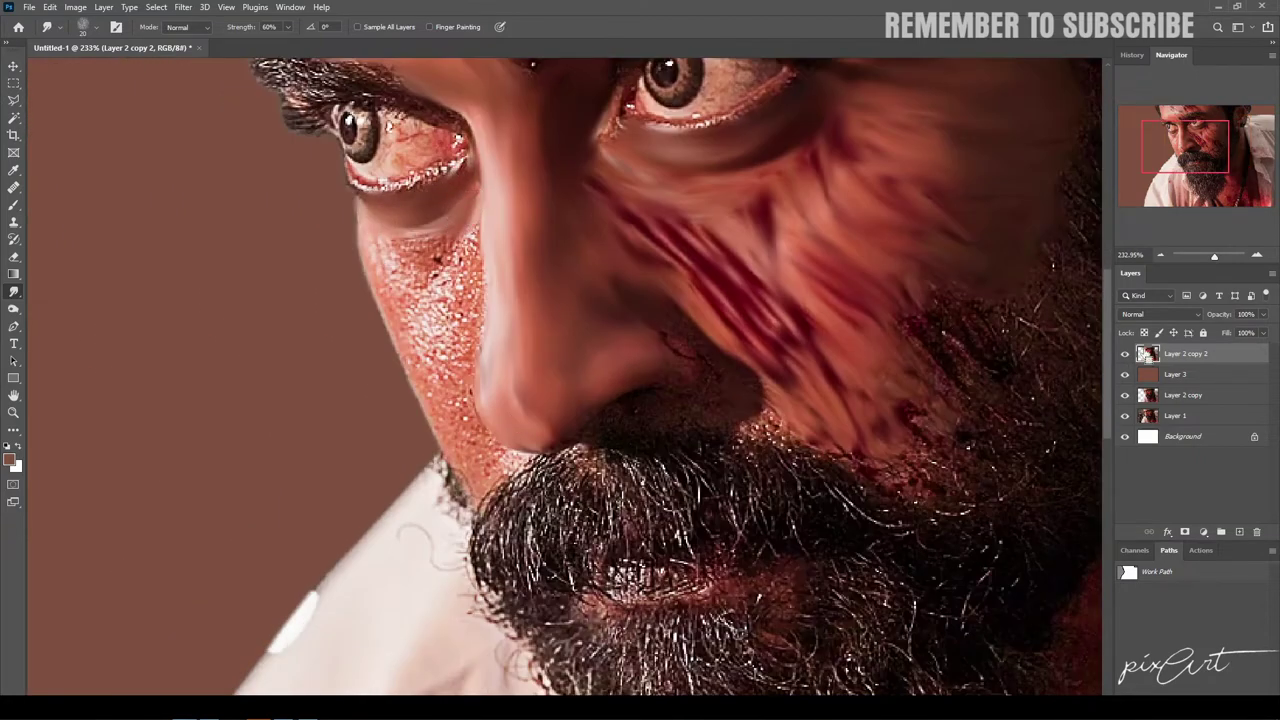
Step: Load the face-edge selection, smudge the cheek and upper-lip skin, and lower strength to 40%
{"action": "key", "text": "ctrl+shift+d"}
{"action": "mouse_move", "coordinate": [366, 251]}
{"action": "left_mouse_down"}
{"action": "mouse_move", "coordinate": [394, 323]}
{"action": "mouse_move", "coordinate": [380, 300]}
{"action": "mouse_move", "coordinate": [386, 252]}
{"action": "mouse_move", "coordinate": [455, 241]}
{"action": "mouse_move", "coordinate": [466, 337]}
{"action": "mouse_move", "coordinate": [432, 285]}
{"action": "left_mouse_up"}
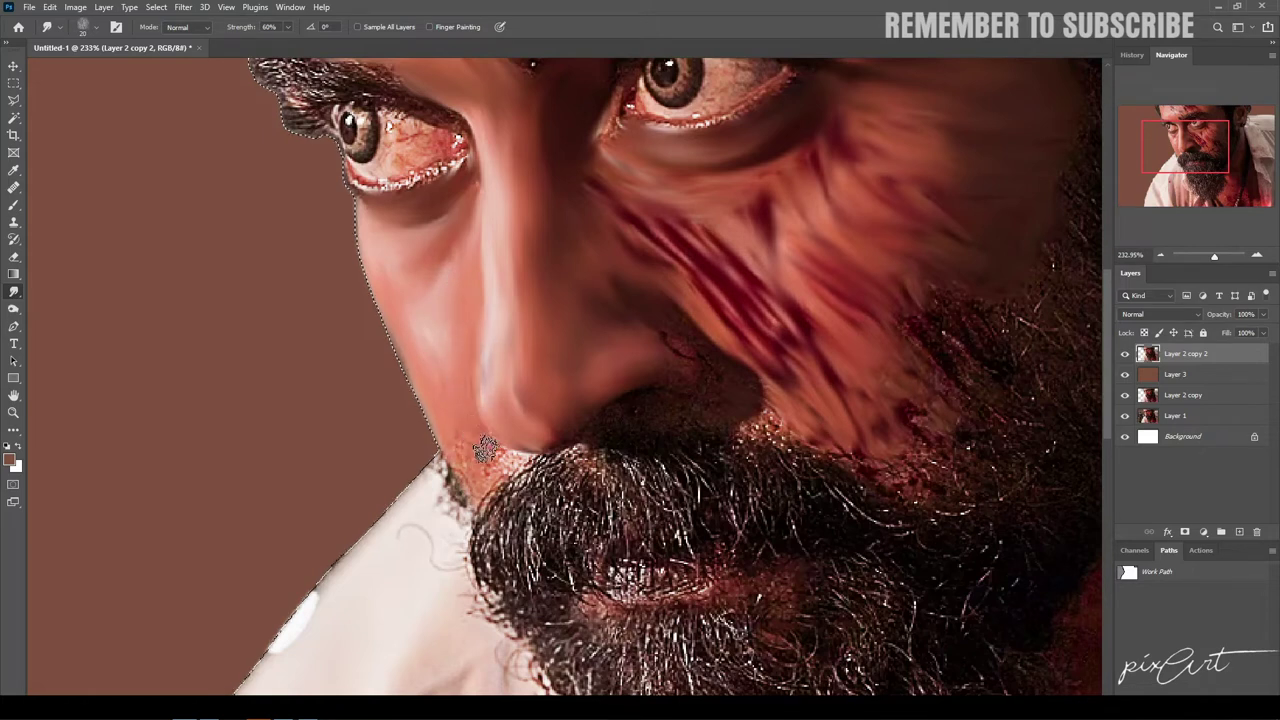
{"action": "mouse_move", "coordinate": [485, 450]}
{"action": "left_mouse_down"}
{"action": "mouse_move", "coordinate": [437, 409]}
{"action": "mouse_move", "coordinate": [495, 466]}
{"action": "mouse_move", "coordinate": [472, 431]}
{"action": "left_mouse_up"}
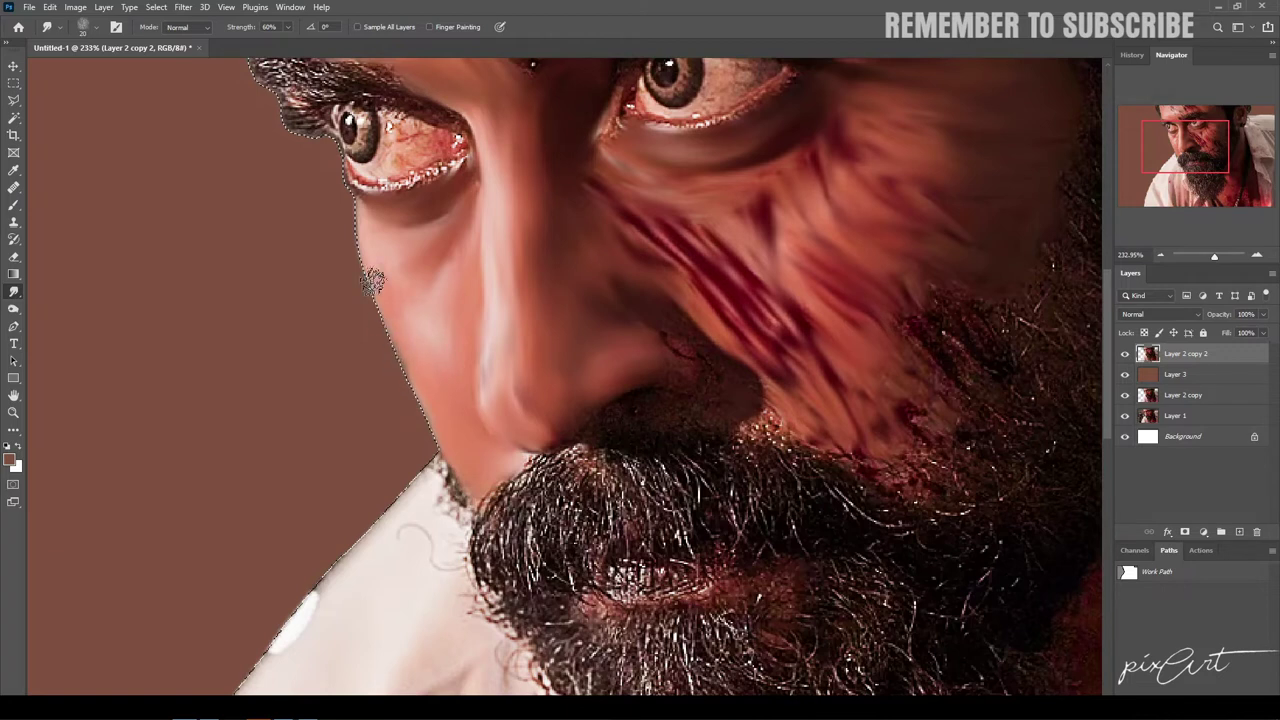
{"action": "left_click_drag", "start_coordinate": [355, 212], "coordinate": [450, 200]}
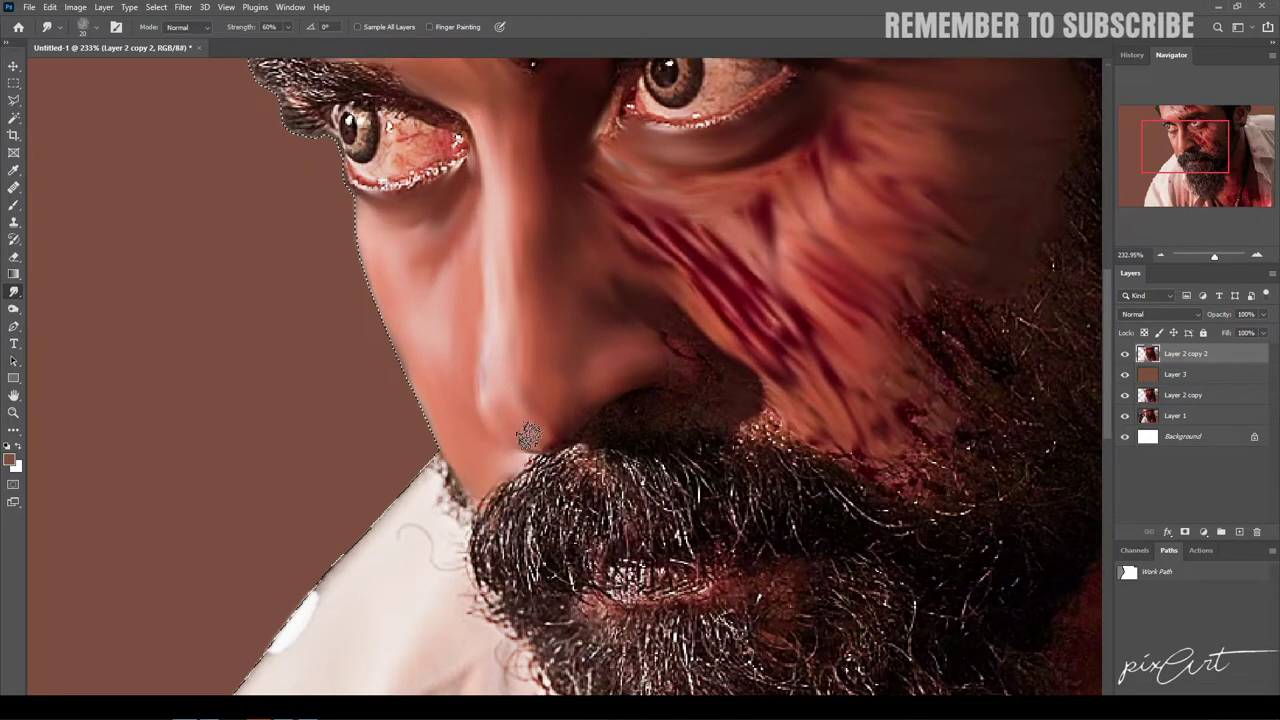
{"action": "key", "text": "4"}
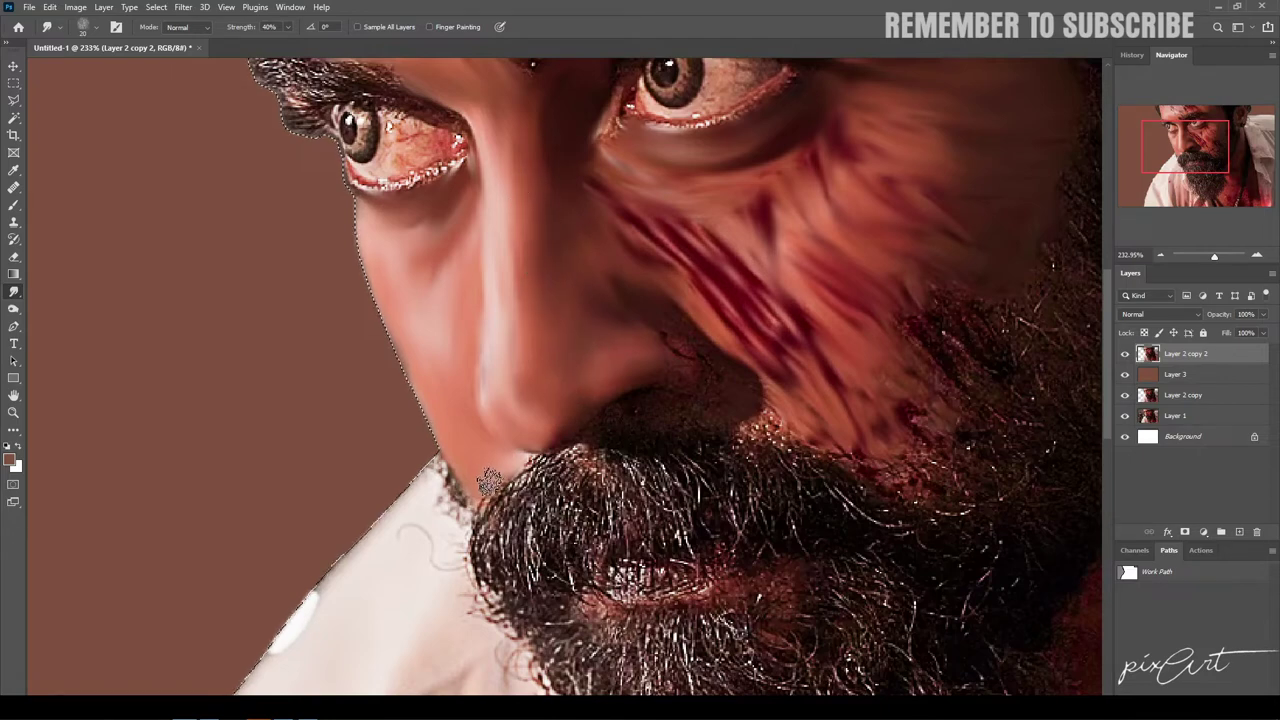
{"action": "mouse_move", "coordinate": [530, 480]}
{"action": "left_mouse_down"}
{"action": "mouse_move", "coordinate": [560, 340]}
{"action": "mouse_move", "coordinate": [558, 420]}
{"action": "mouse_move", "coordinate": [535, 360]}
{"action": "mouse_move", "coordinate": [515, 400]}
{"action": "mouse_move", "coordinate": [533, 382]}
{"action": "mouse_move", "coordinate": [535, 450]}
{"action": "mouse_move", "coordinate": [520, 420]}
{"action": "mouse_move", "coordinate": [564, 317]}
{"action": "mouse_move", "coordinate": [582, 399]}
{"action": "left_mouse_up"}
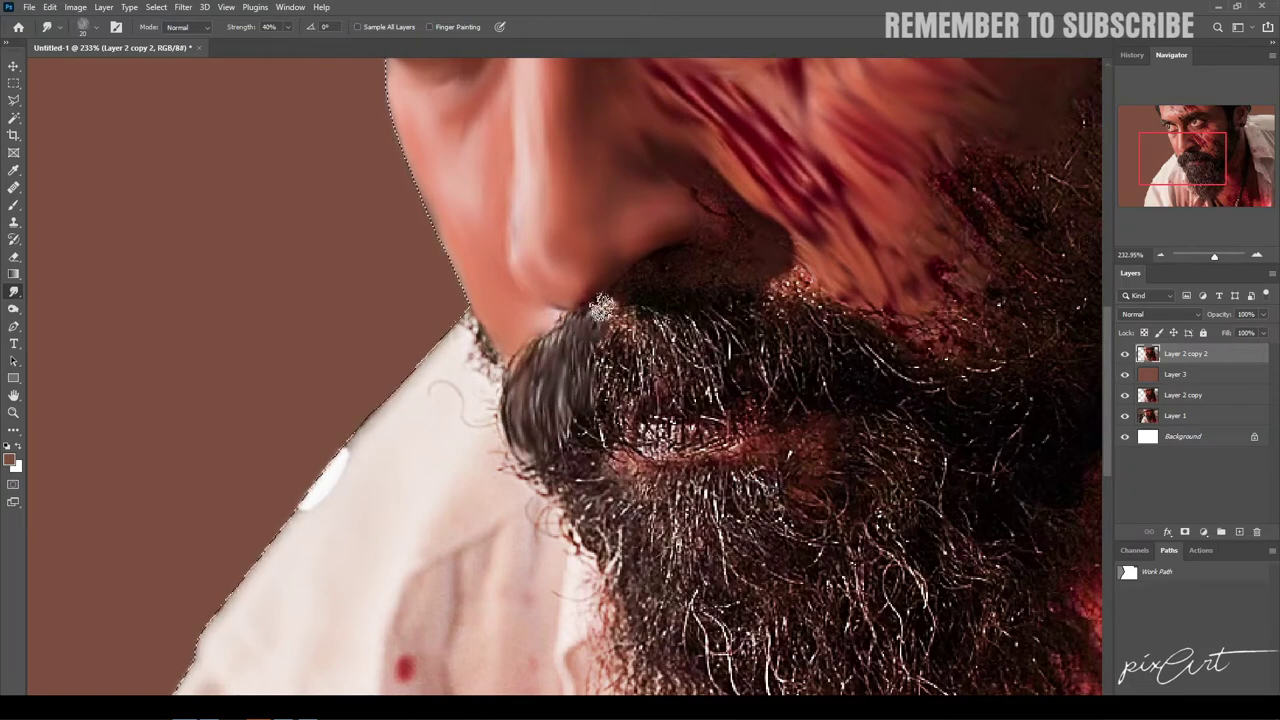
Step: Smear the beard hairs around the moustache and below the nose downward
{"action": "left_click_drag", "start_coordinate": [602, 308], "coordinate": [597, 390]}
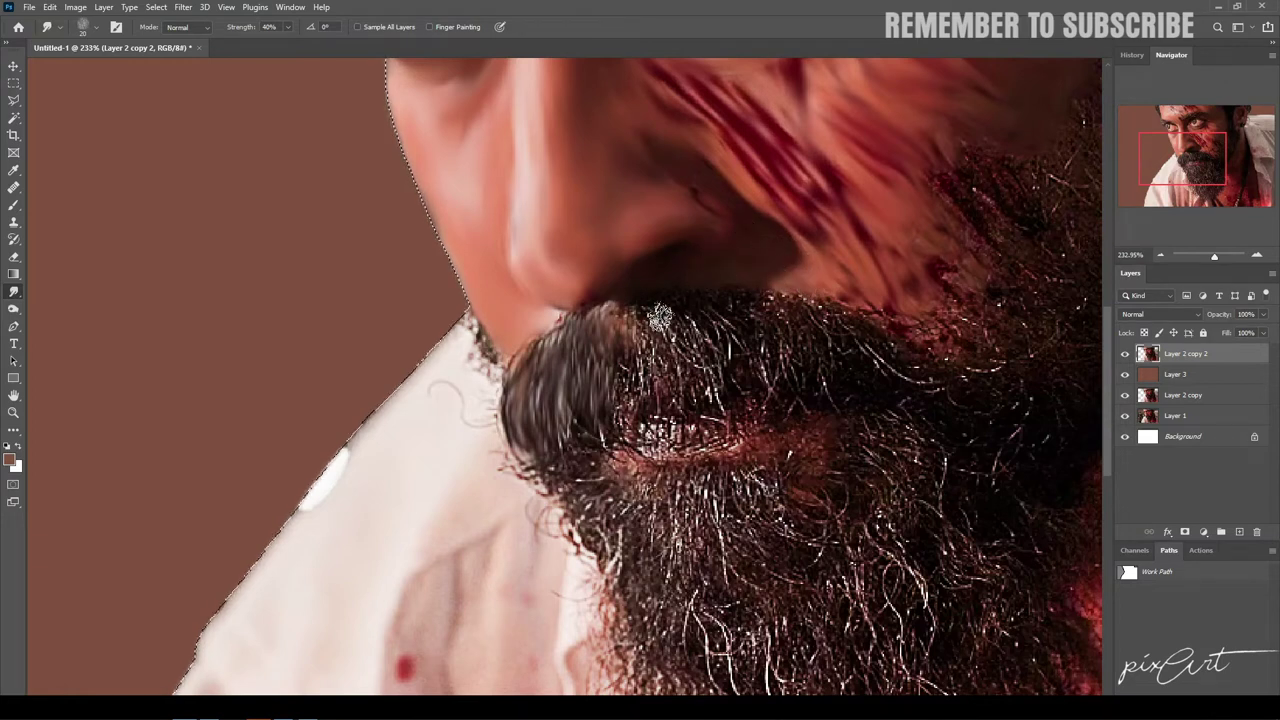
{"action": "left_click_drag", "start_coordinate": [659, 317], "coordinate": [617, 423]}
{"action": "left_click_drag", "start_coordinate": [643, 308], "coordinate": [690, 385]}
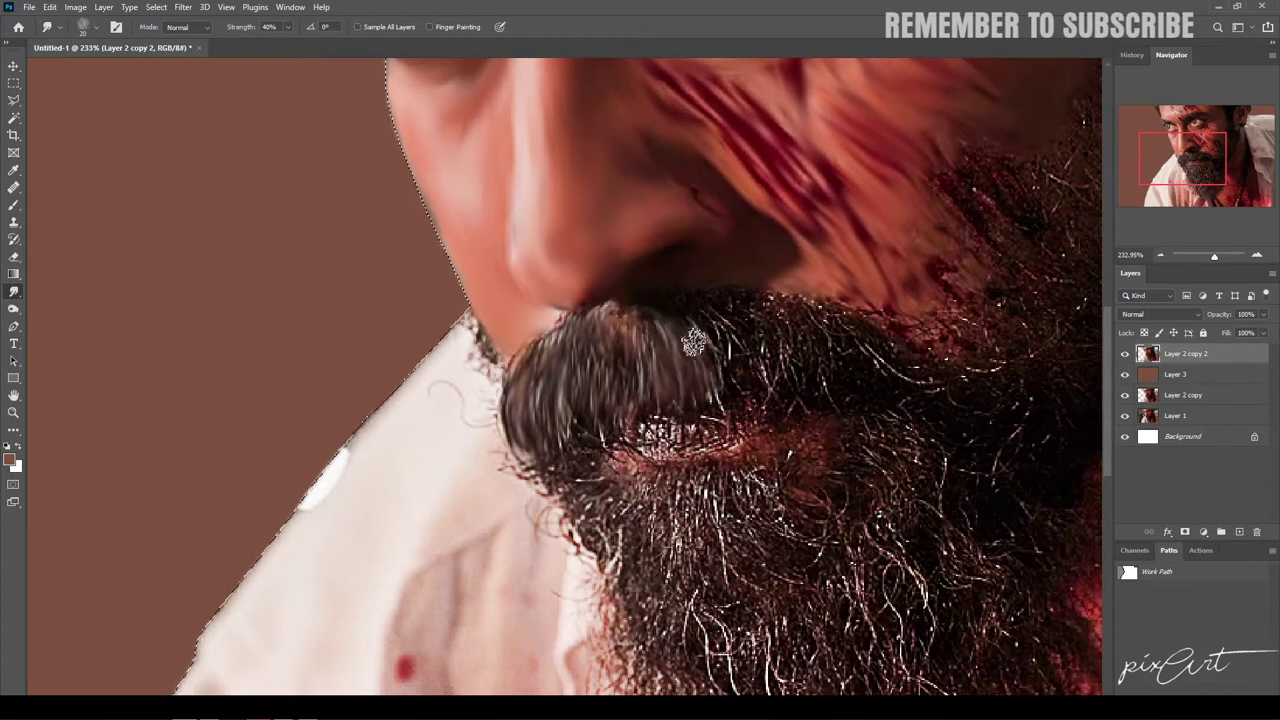
{"action": "mouse_move", "coordinate": [703, 291]}
{"action": "left_mouse_down"}
{"action": "mouse_move", "coordinate": [735, 378]}
{"action": "mouse_move", "coordinate": [715, 383]}
{"action": "left_mouse_up"}
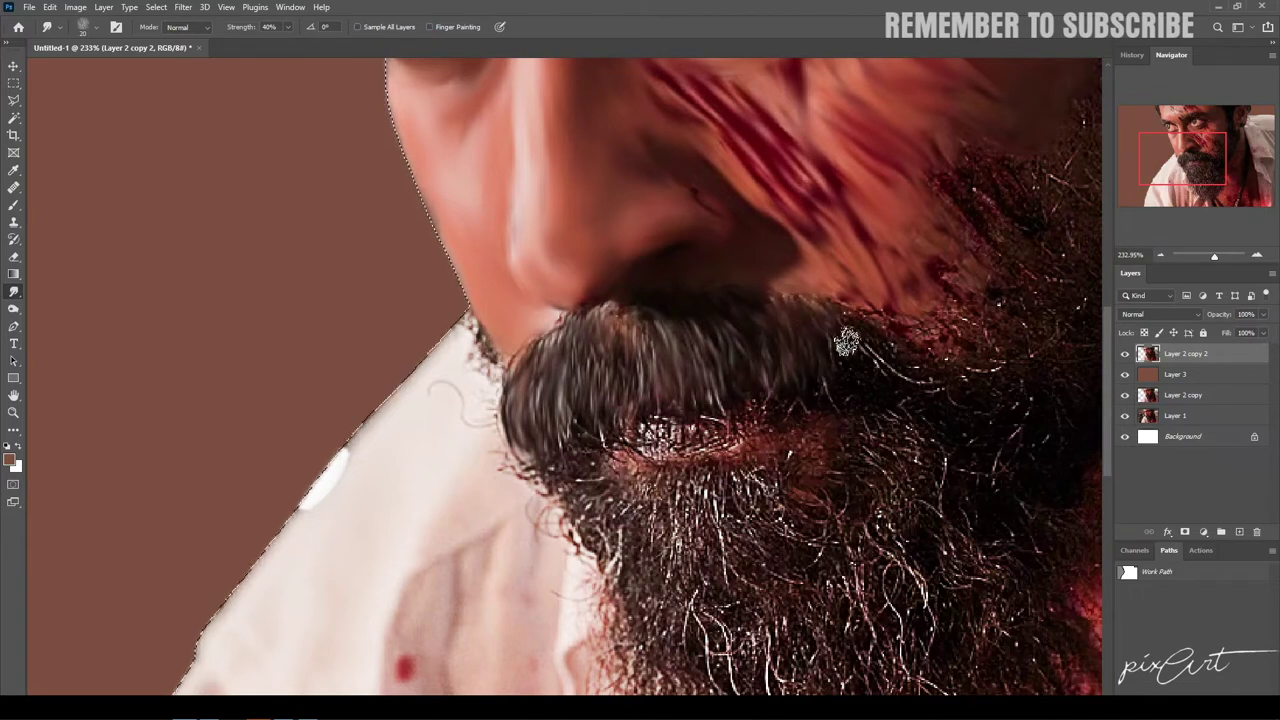
{"action": "left_click_drag", "start_coordinate": [846, 343], "coordinate": [913, 377]}
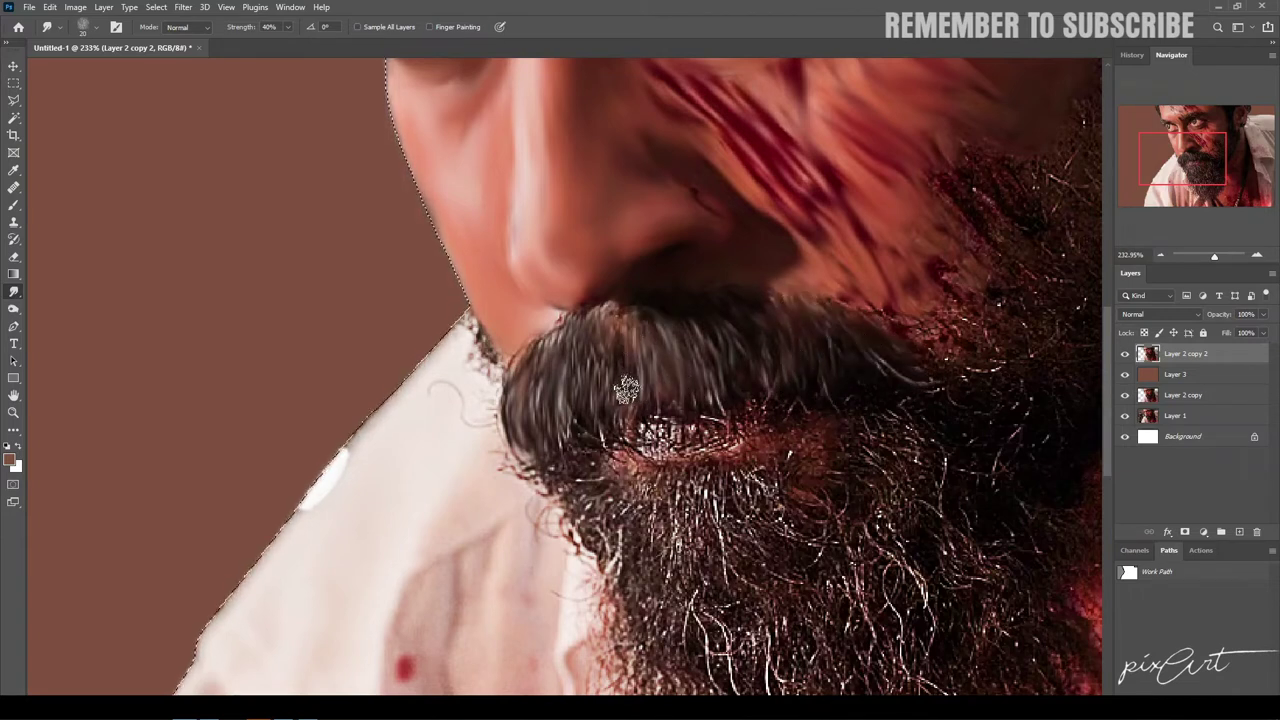
Step: Soften the moustache into a grey smear and shrink the brush for lip detail
{"action": "scroll", "coordinate": [636, 385], "scroll_direction": "down", "scroll_amount": 2}
{"action": "mouse_move", "coordinate": [622, 372]}
{"action": "left_mouse_down"}
{"action": "mouse_move", "coordinate": [715, 364]}
{"action": "mouse_move", "coordinate": [715, 353]}
{"action": "mouse_move", "coordinate": [631, 355]}
{"action": "mouse_move", "coordinate": [714, 349]}
{"action": "mouse_move", "coordinate": [777, 383]}
{"action": "mouse_move", "coordinate": [585, 391]}
{"action": "left_mouse_up"}
{"action": "key", "text": "bracketleft"}
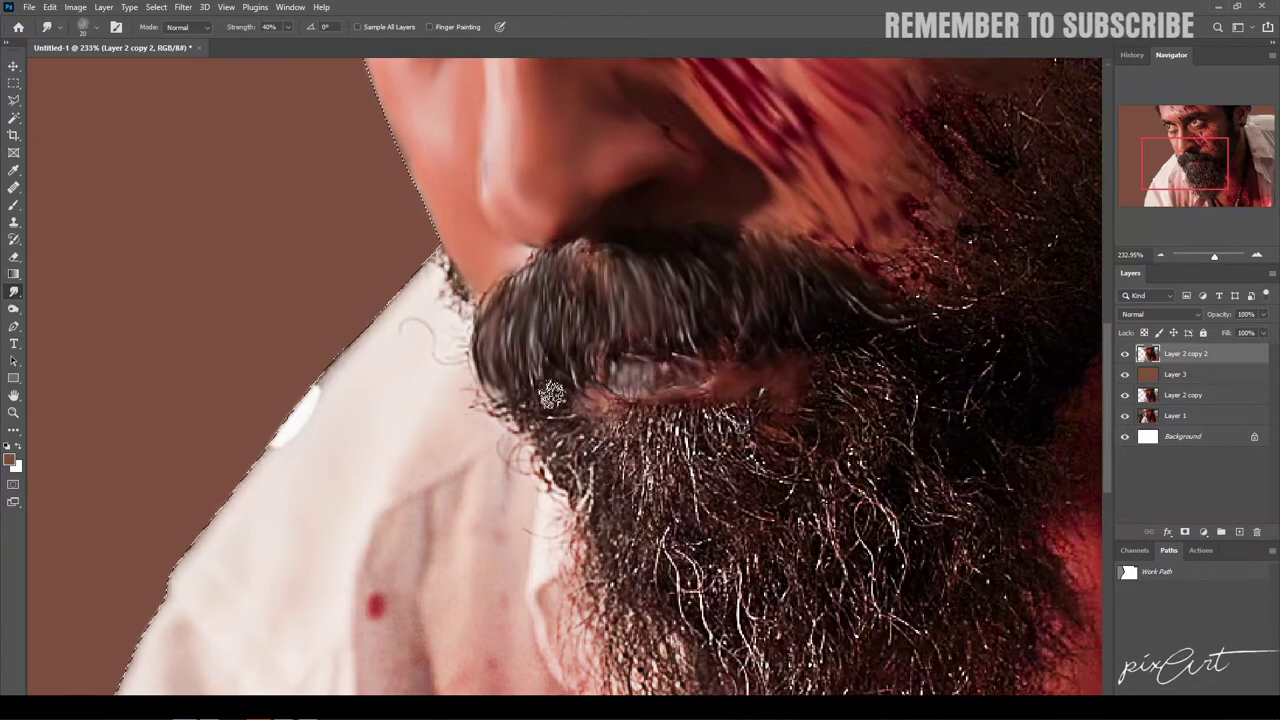
{"action": "left_click_drag", "start_coordinate": [749, 395], "coordinate": [549, 440]}
{"action": "scroll", "coordinate": [520, 306], "scroll_direction": "right", "scroll_amount": 5}
{"action": "scroll", "coordinate": [509, 303], "scroll_direction": "up", "scroll_amount": 5}
{"action": "scroll", "coordinate": [477, 346], "scroll_direction": "up", "scroll_amount": 3}
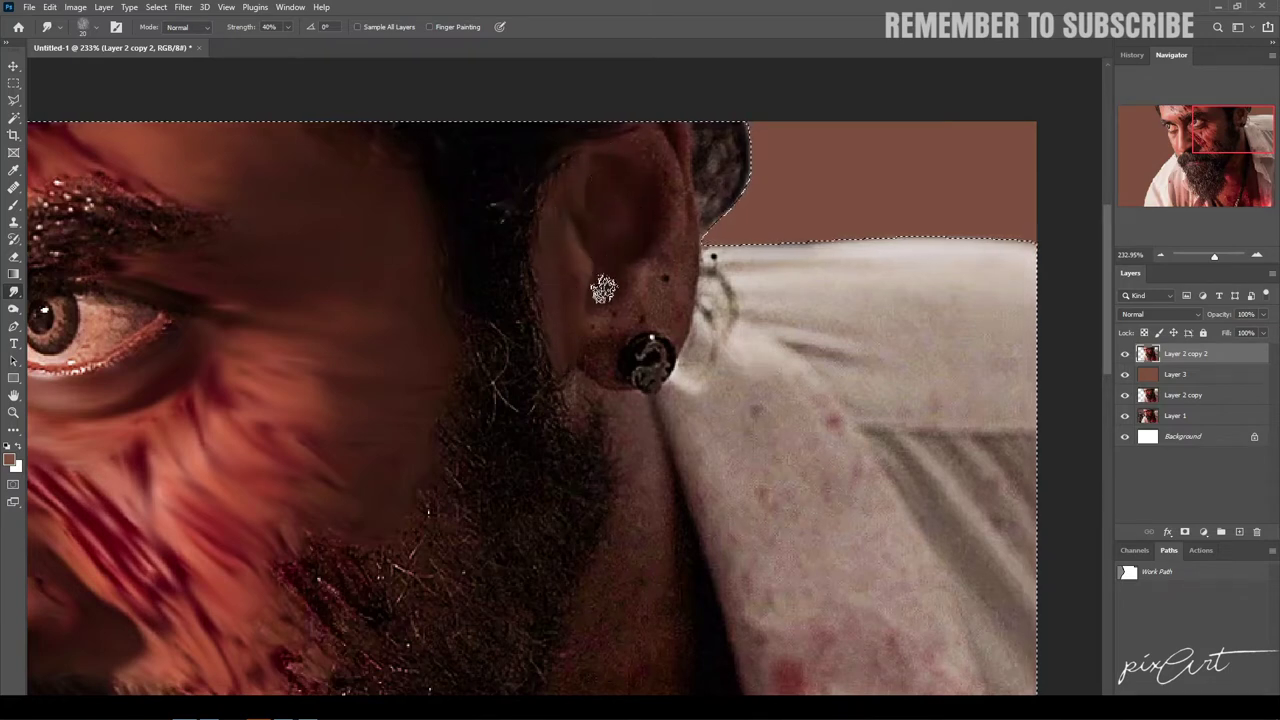
Step: Shrink the Smudge brush to 10 px and smooth the hair along the top of the ear
{"action": "left_click_drag", "start_coordinate": [657, 171], "coordinate": [637, 229]}
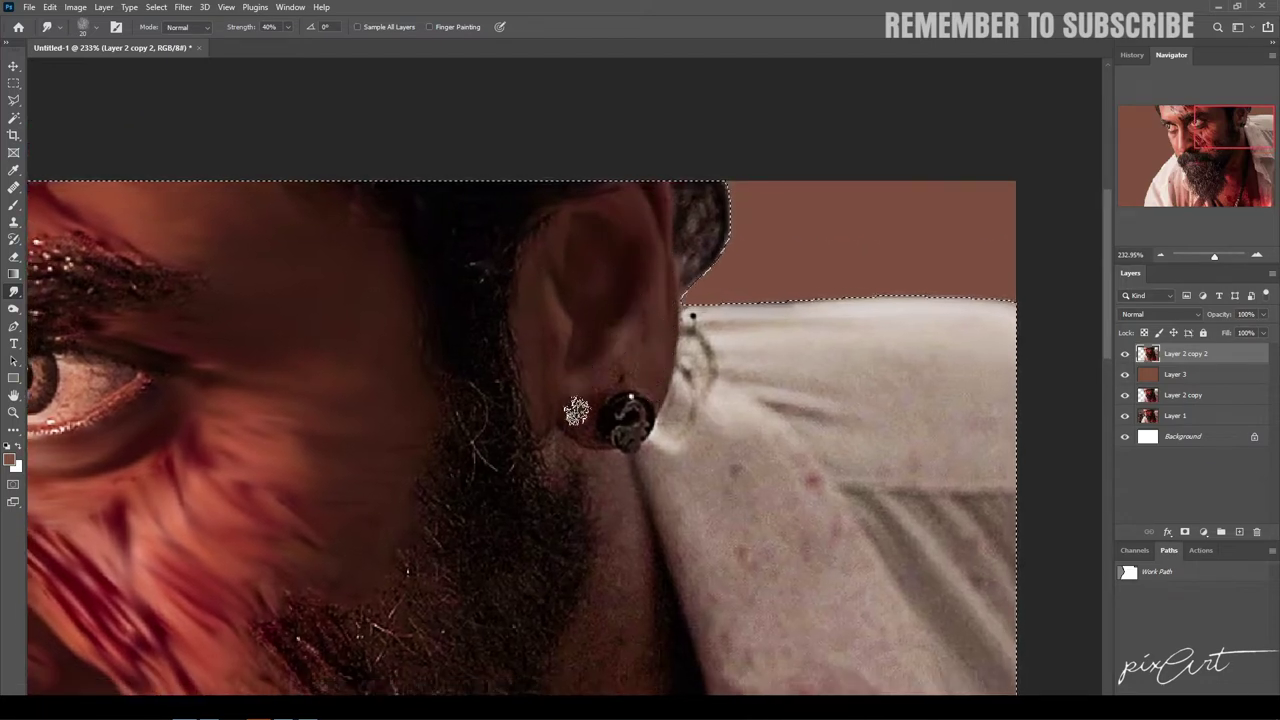
{"action": "key", "text": "bracketleft"}
{"action": "left_click_drag", "start_coordinate": [718, 188], "coordinate": [694, 280]}
{"action": "left_click_drag", "start_coordinate": [693, 227], "coordinate": [705, 275]}
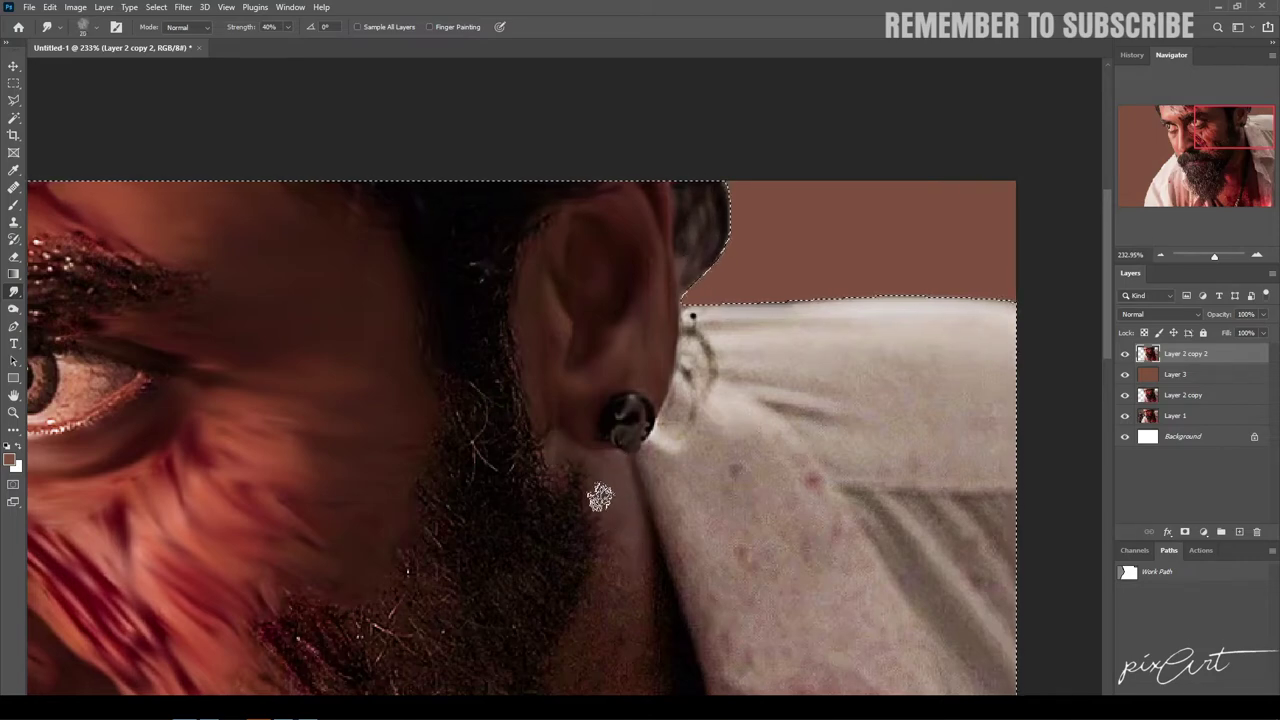
{"action": "left_click_drag", "start_coordinate": [597, 494], "coordinate": [530, 317]}
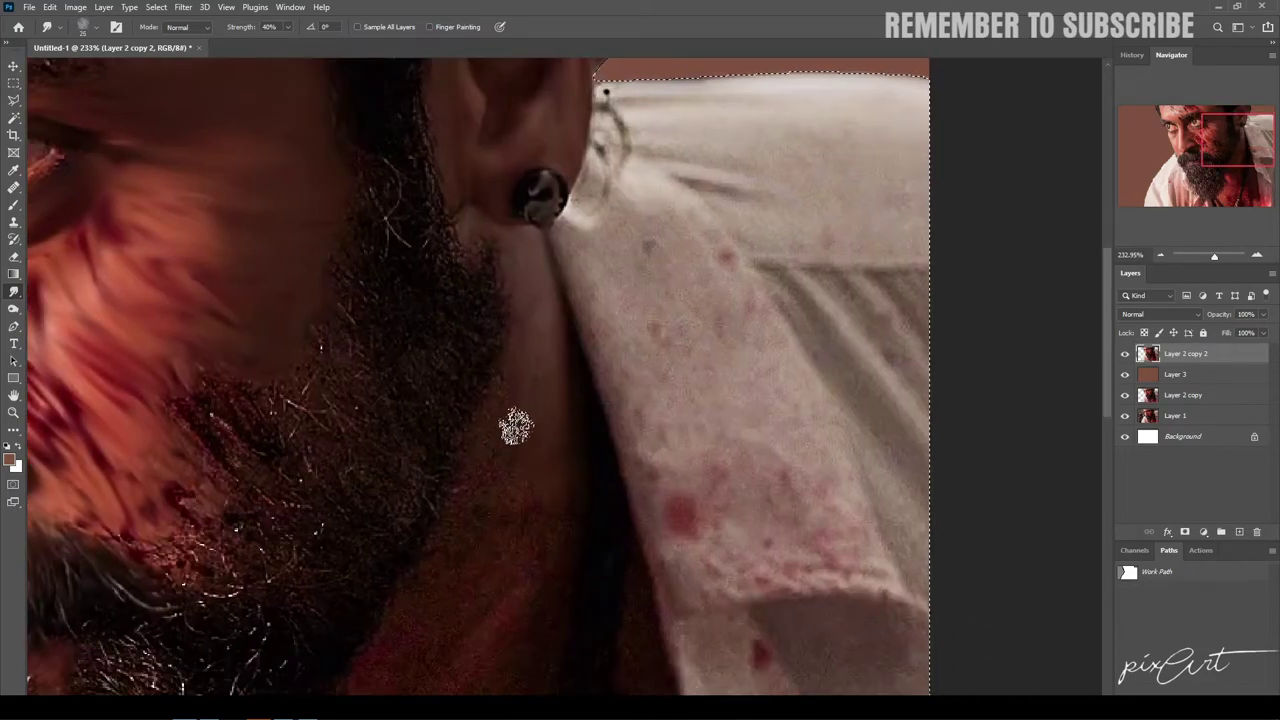
Step: Raise Smudge strength to 50% then 70% and smooth the skin beside the necklace
{"action": "key", "text": "5"}
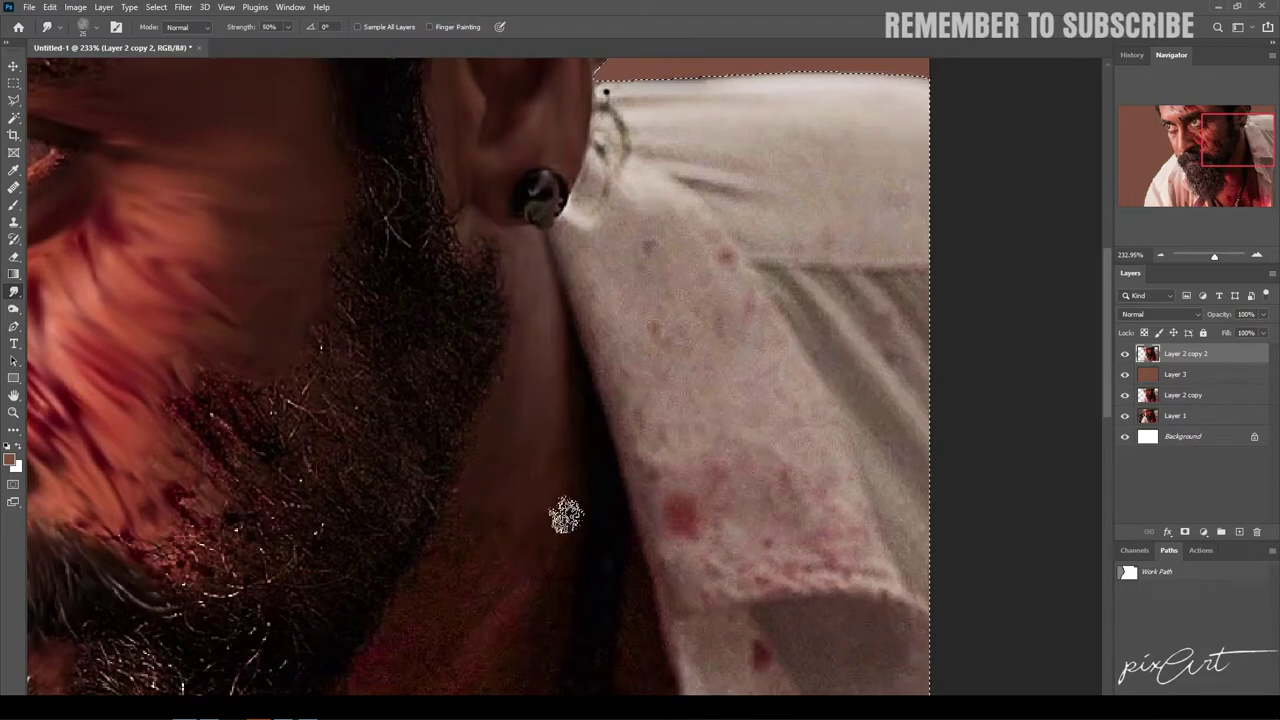
{"action": "left_click_drag", "start_coordinate": [526, 597], "coordinate": [503, 362]}
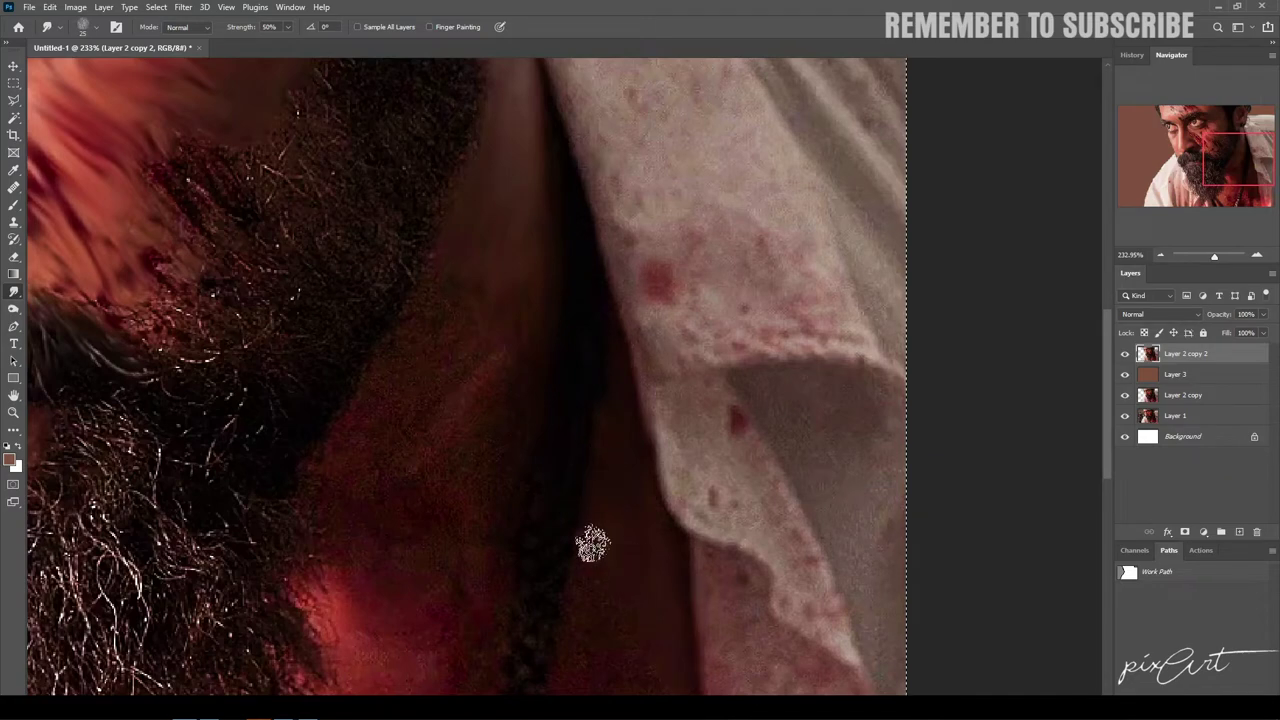
{"action": "left_click_drag", "start_coordinate": [588, 514], "coordinate": [594, 354]}
{"action": "key", "text": "7"}
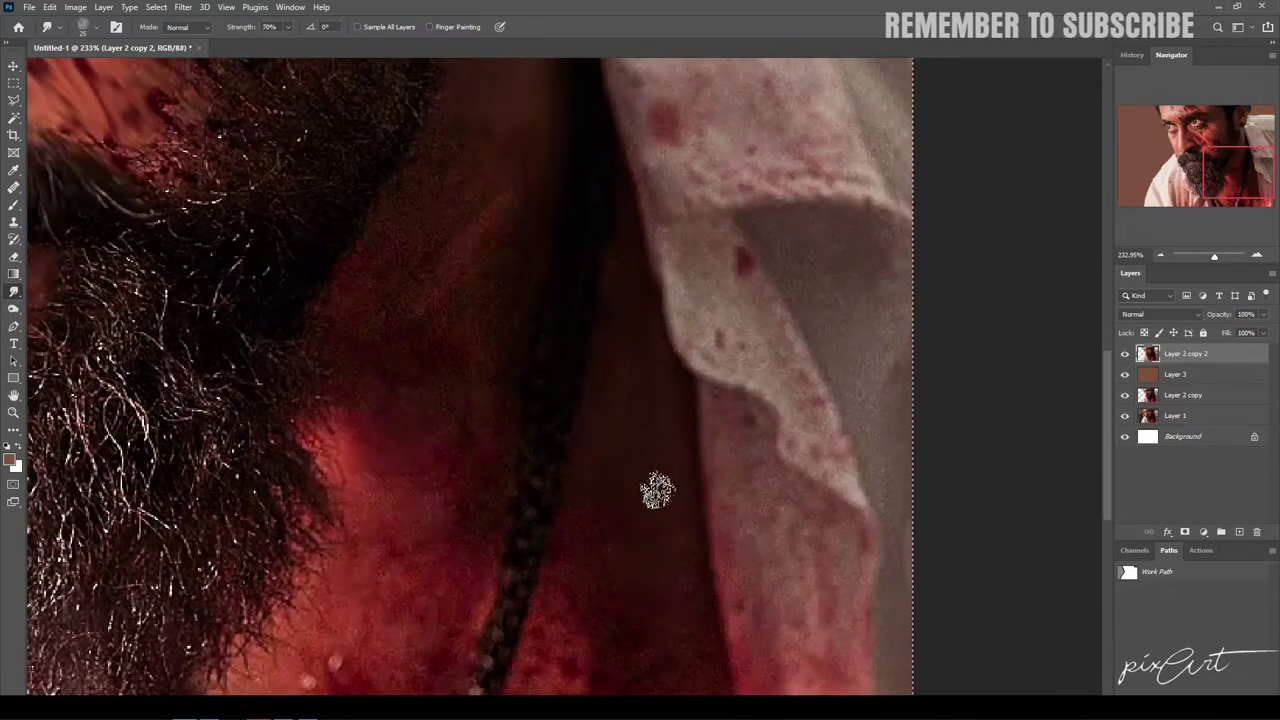
{"action": "left_click_drag", "start_coordinate": [702, 570], "coordinate": [663, 509]}
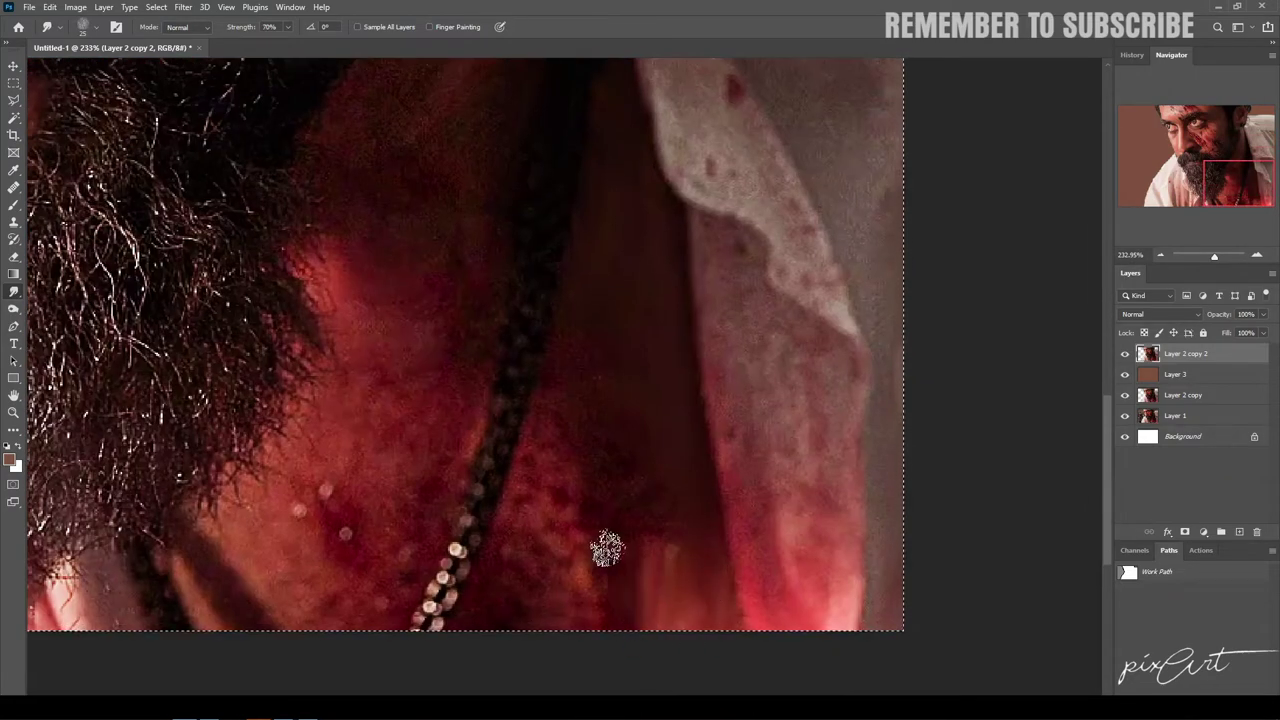
{"action": "left_click_drag", "start_coordinate": [551, 377], "coordinate": [466, 634]}
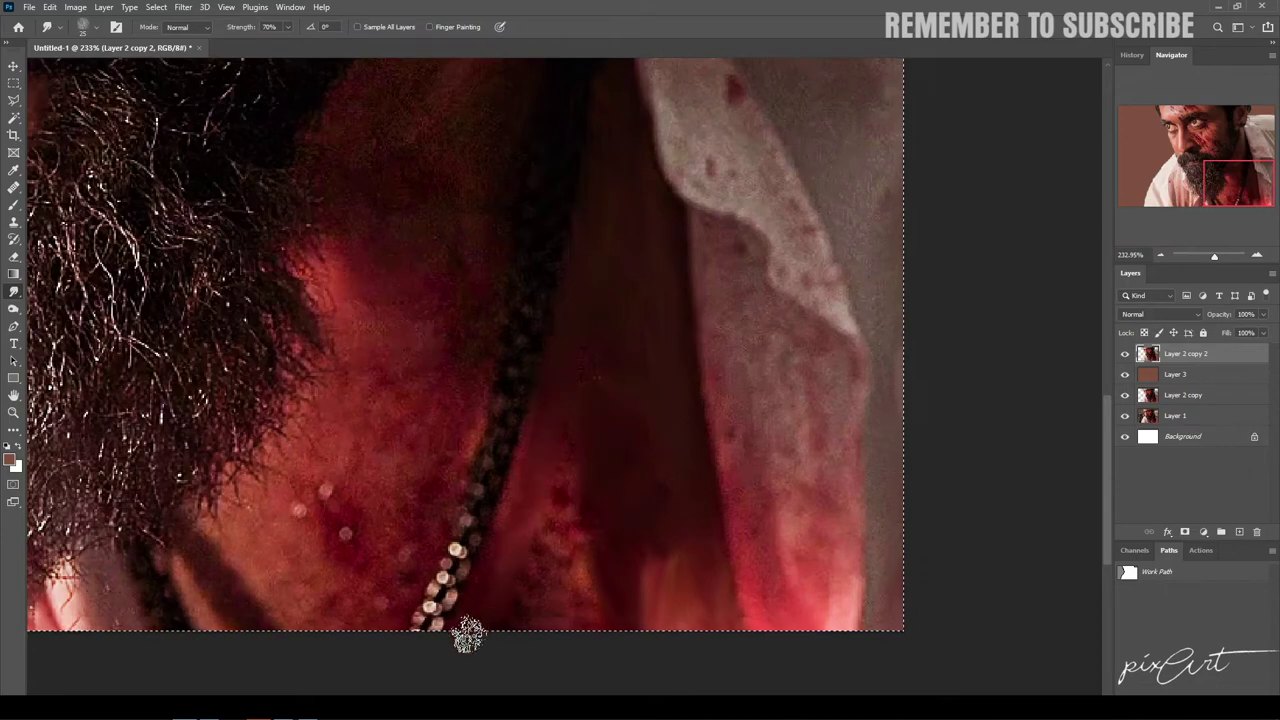
{"action": "left_click_drag", "start_coordinate": [543, 478], "coordinate": [594, 674]}
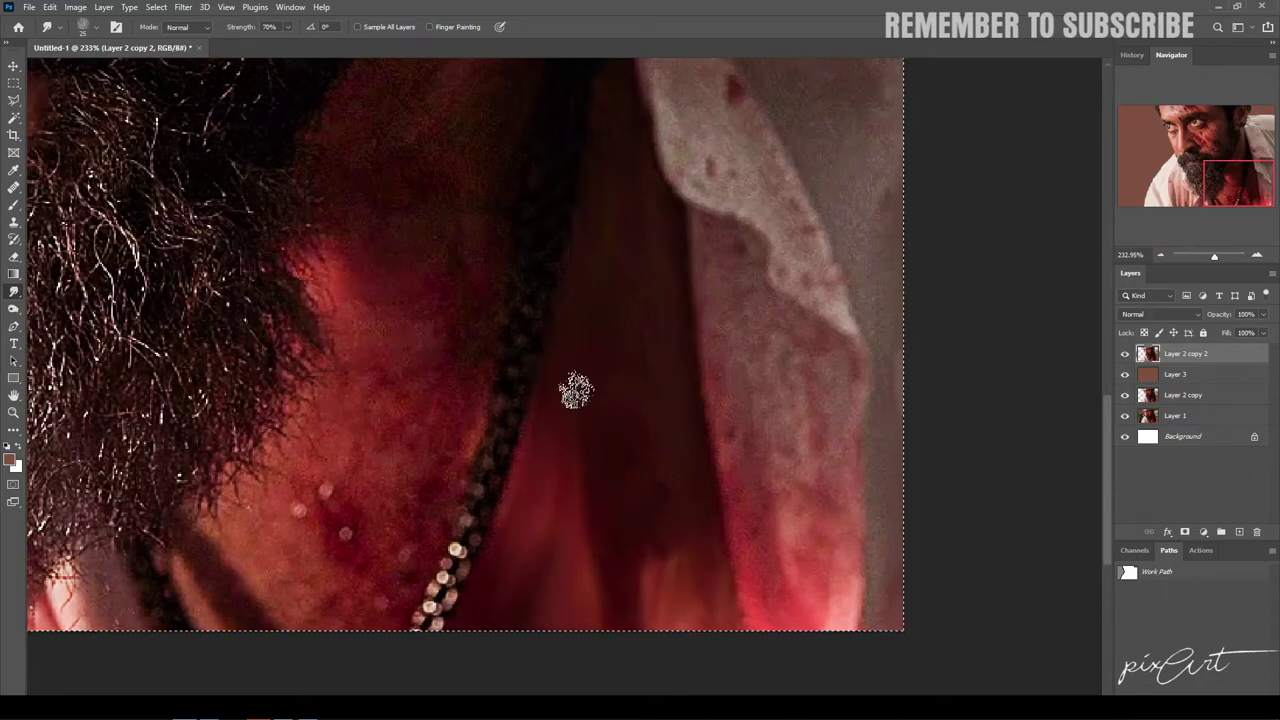
Step: Smudge the upper neck skin into a smoother patch
{"action": "scroll", "coordinate": [690, 560], "scroll_direction": "up", "scroll_amount": 3}
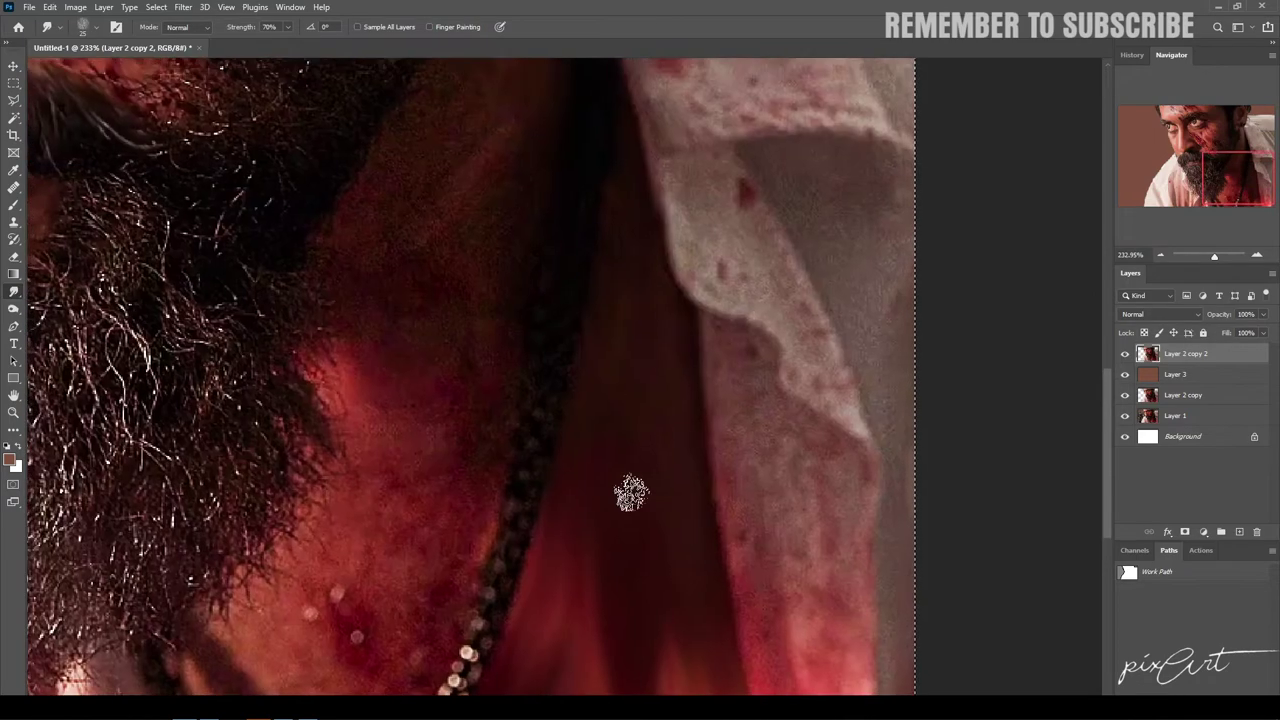
{"action": "scroll", "coordinate": [651, 257], "scroll_direction": "up", "scroll_amount": 3}
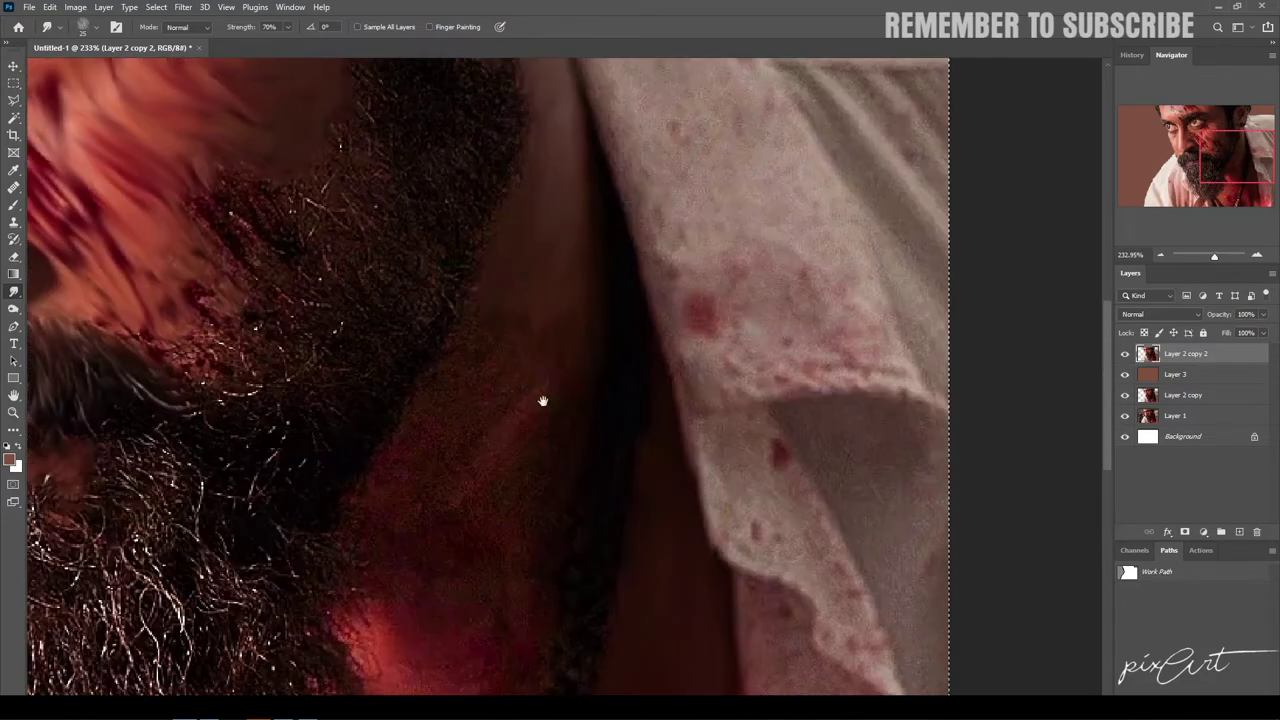
{"action": "left_click_drag", "start_coordinate": [497, 331], "coordinate": [549, 374]}
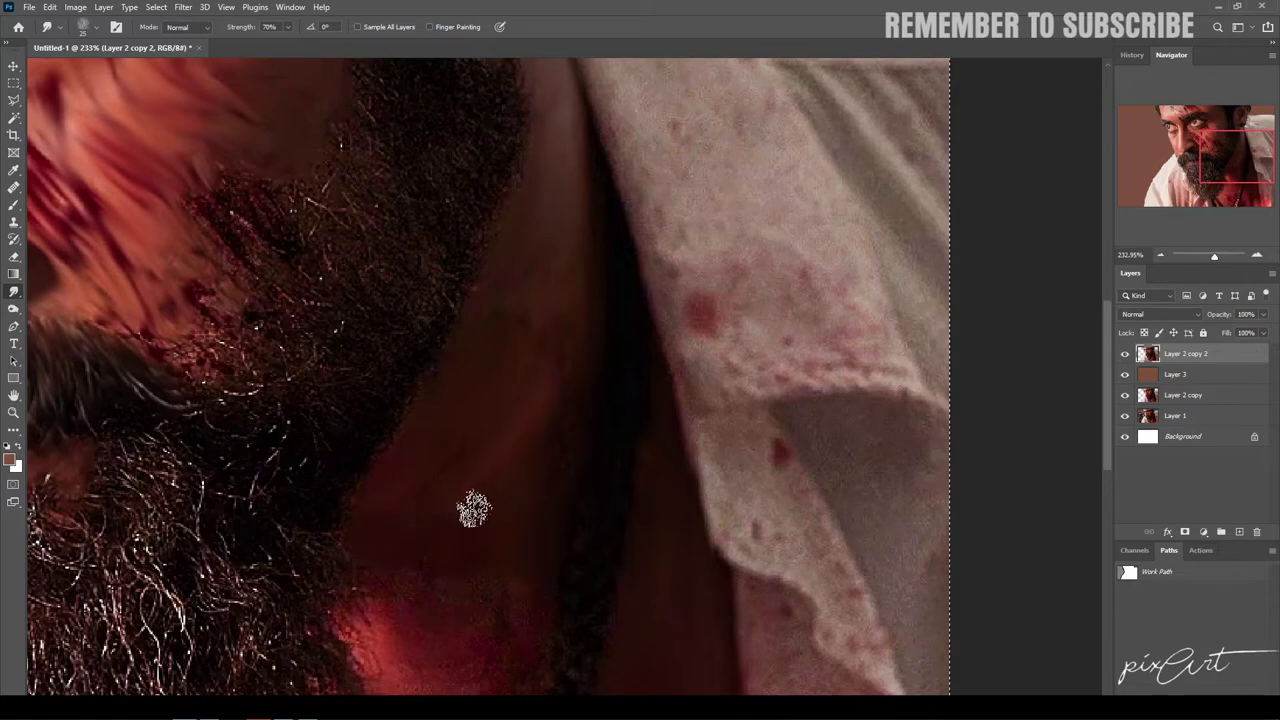
{"action": "scroll", "coordinate": [498, 328], "scroll_direction": "down", "scroll_amount": 3}
{"action": "left_click_drag", "start_coordinate": [498, 328], "coordinate": [511, 228]}
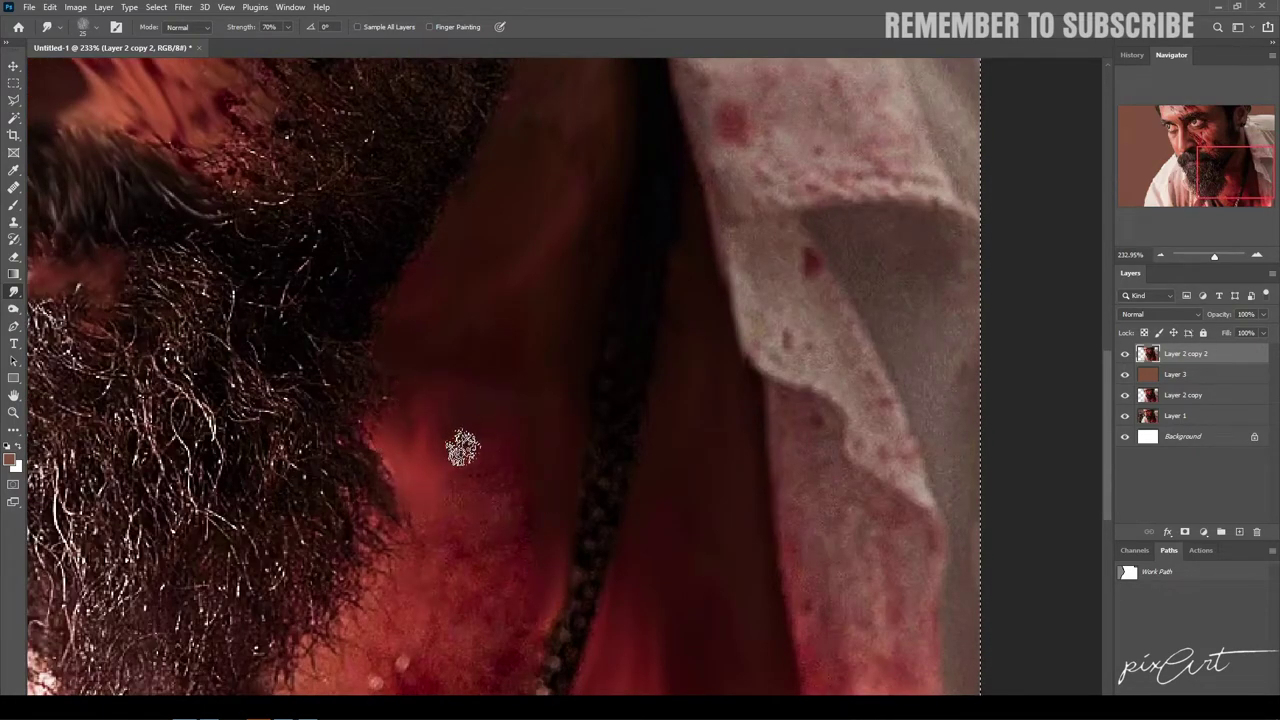
{"action": "scroll", "coordinate": [505, 490], "scroll_direction": "down", "scroll_amount": 5}
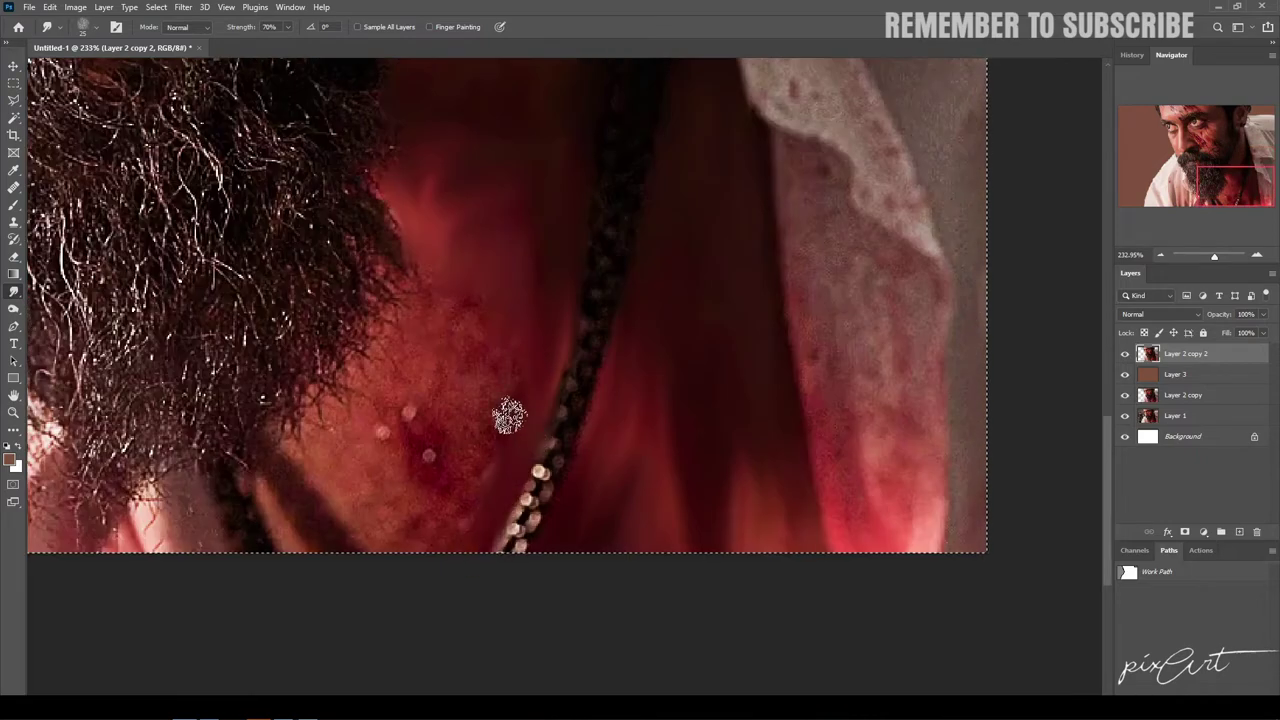
Step: Smudge away the pale spots and red blemishes, blending the beaded necklace into a strand
{"action": "left_click_drag", "start_coordinate": [412, 405], "coordinate": [443, 449]}
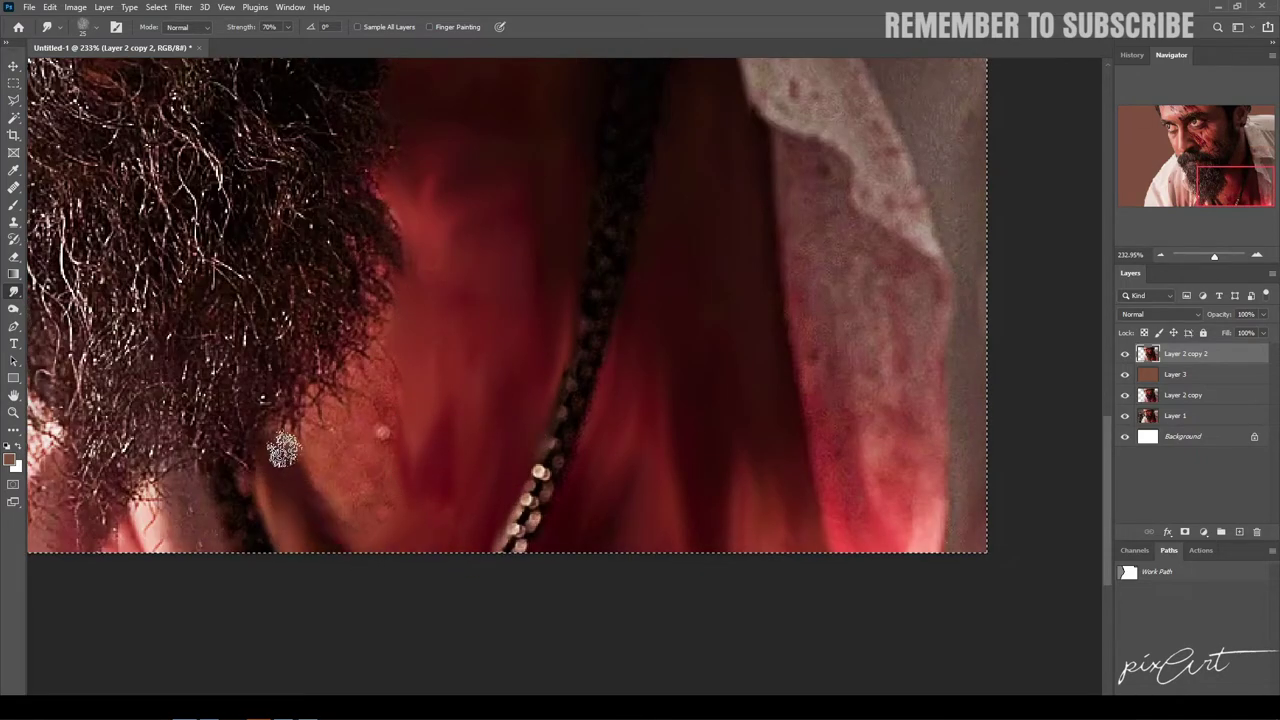
{"action": "mouse_move", "coordinate": [319, 486]}
{"action": "left_mouse_down"}
{"action": "mouse_move", "coordinate": [300, 391]}
{"action": "mouse_move", "coordinate": [349, 391]}
{"action": "mouse_move", "coordinate": [380, 369]}
{"action": "mouse_move", "coordinate": [393, 466]}
{"action": "left_mouse_up"}
{"action": "mouse_move", "coordinate": [505, 550]}
{"action": "left_mouse_down"}
{"action": "mouse_move", "coordinate": [598, 300]}
{"action": "mouse_move", "coordinate": [554, 466]}
{"action": "left_mouse_up"}
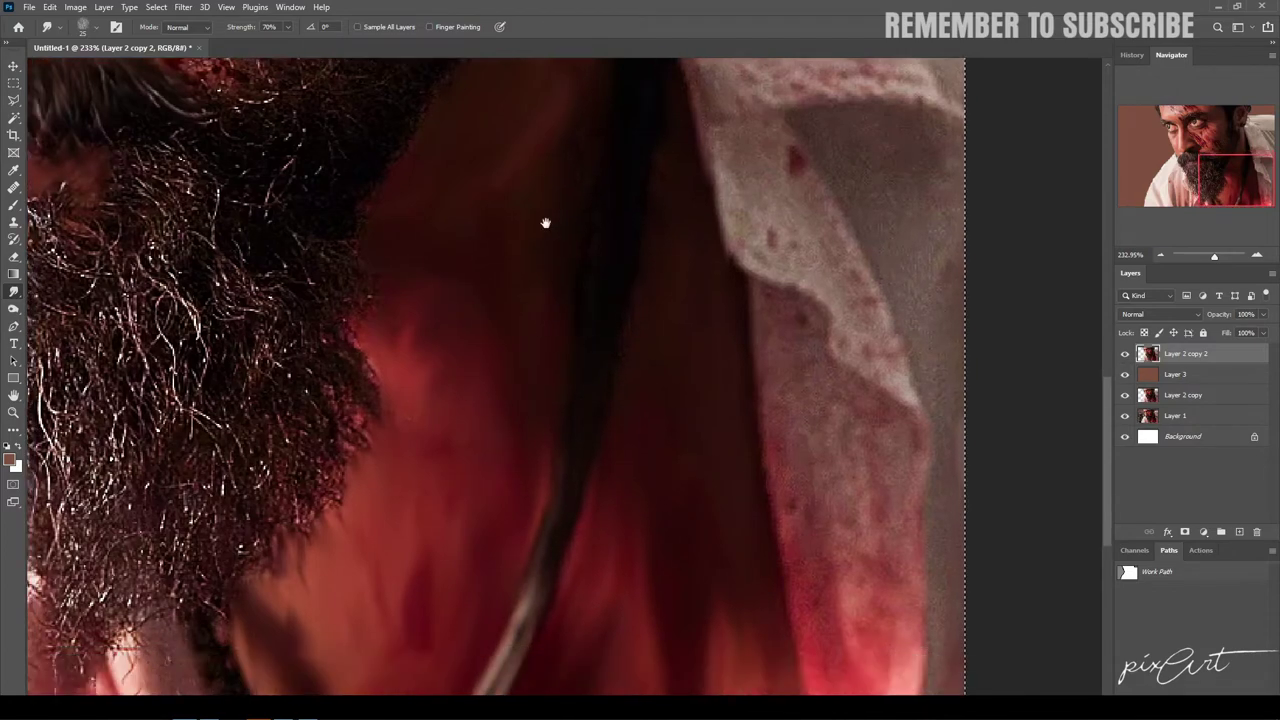
Step: Pull the beard hair under the moustache into grey streaks down the beard edge
{"action": "scroll", "coordinate": [543, 220], "scroll_direction": "down", "scroll_amount": 5}
{"action": "scroll", "coordinate": [414, 514], "scroll_direction": "up", "scroll_amount": 4}
{"action": "scroll", "coordinate": [429, 509], "scroll_direction": "up", "scroll_amount": 1}
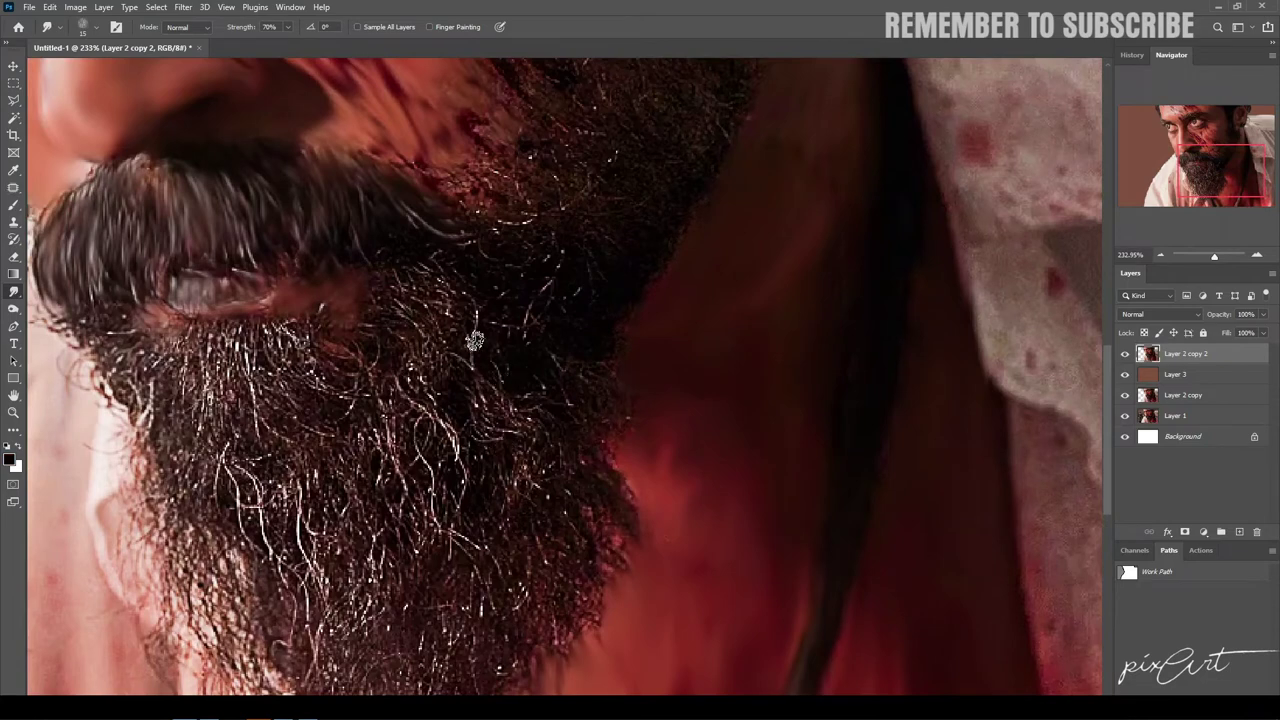
{"action": "scroll", "coordinate": [187, 318], "scroll_direction": "left", "scroll_amount": 2}
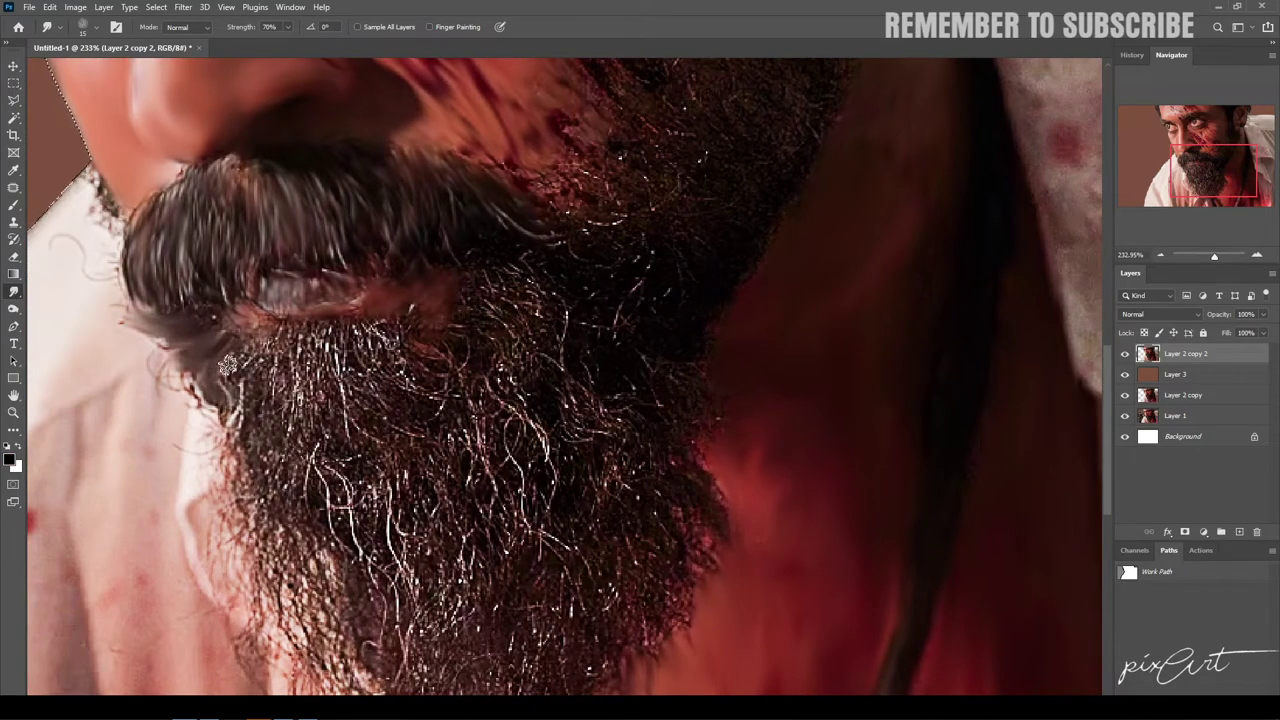
{"action": "mouse_move", "coordinate": [273, 345]}
{"action": "left_mouse_down"}
{"action": "mouse_move", "coordinate": [377, 338]}
{"action": "mouse_move", "coordinate": [381, 326]}
{"action": "left_mouse_up"}
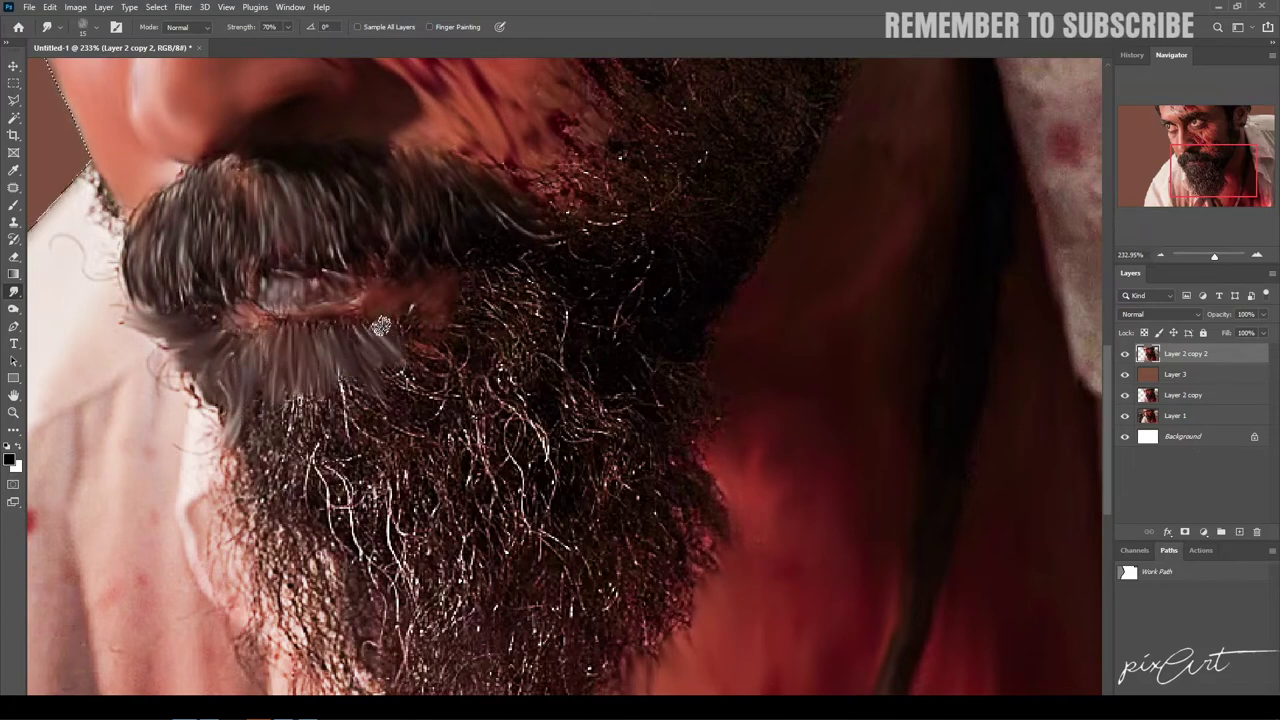
{"action": "mouse_move", "coordinate": [292, 401]}
{"action": "left_mouse_down"}
{"action": "mouse_move", "coordinate": [252, 440]}
{"action": "mouse_move", "coordinate": [235, 490]}
{"action": "mouse_move", "coordinate": [245, 525]}
{"action": "left_mouse_up"}
Step: Lengthen and widen the grey beard strands further downward
{"action": "scroll", "coordinate": [257, 361], "scroll_direction": "down", "scroll_amount": 2}
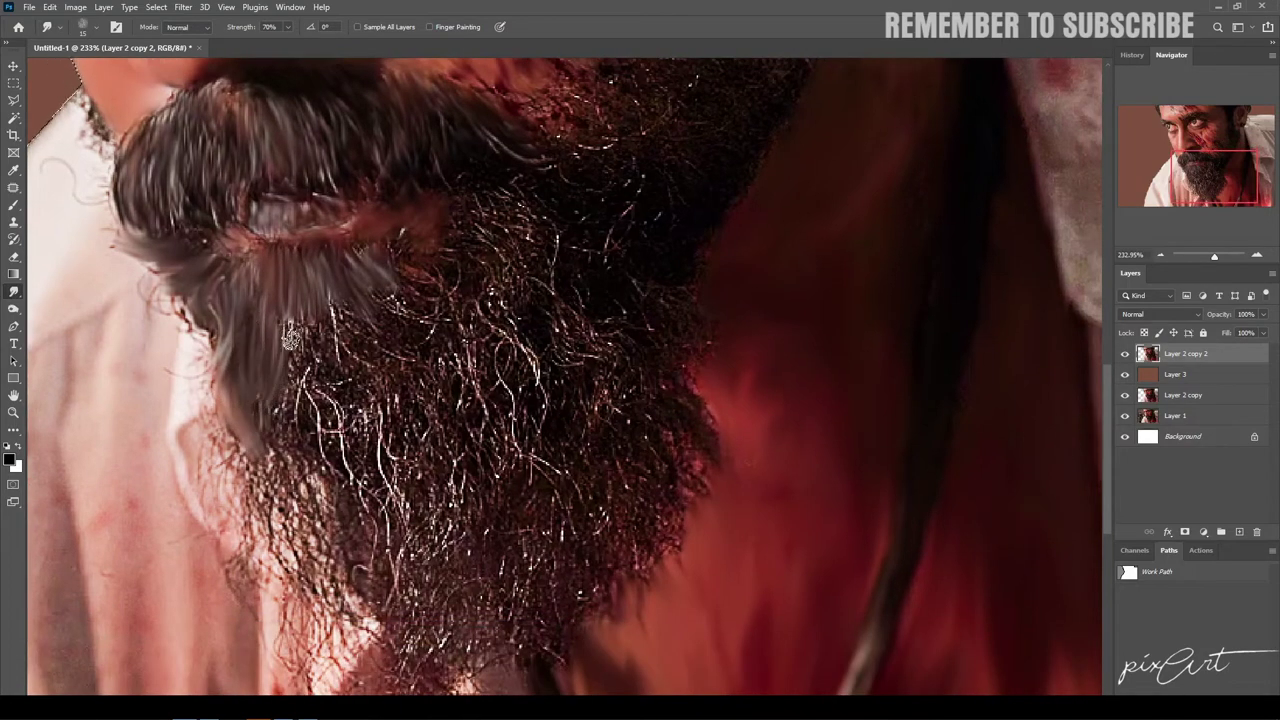
{"action": "mouse_move", "coordinate": [291, 337]}
{"action": "left_mouse_down"}
{"action": "mouse_move", "coordinate": [300, 430]}
{"action": "mouse_move", "coordinate": [330, 450]}
{"action": "left_mouse_up"}
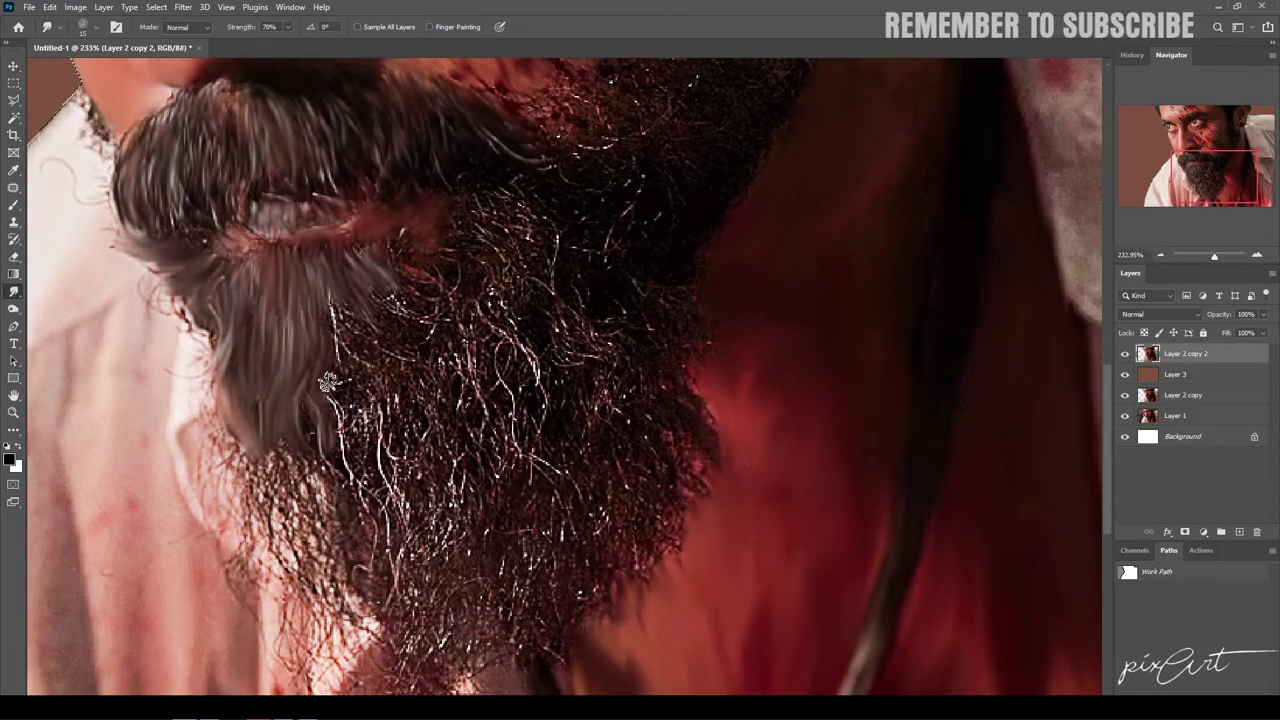
{"action": "left_click_drag", "start_coordinate": [335, 320], "coordinate": [345, 400]}
{"action": "mouse_move", "coordinate": [350, 300]}
{"action": "left_mouse_down"}
{"action": "mouse_move", "coordinate": [345, 375]}
{"action": "mouse_move", "coordinate": [375, 360]}
{"action": "left_mouse_up"}
{"action": "mouse_move", "coordinate": [380, 286]}
{"action": "left_mouse_down"}
{"action": "mouse_move", "coordinate": [450, 350]}
{"action": "mouse_move", "coordinate": [403, 393]}
{"action": "left_mouse_up"}
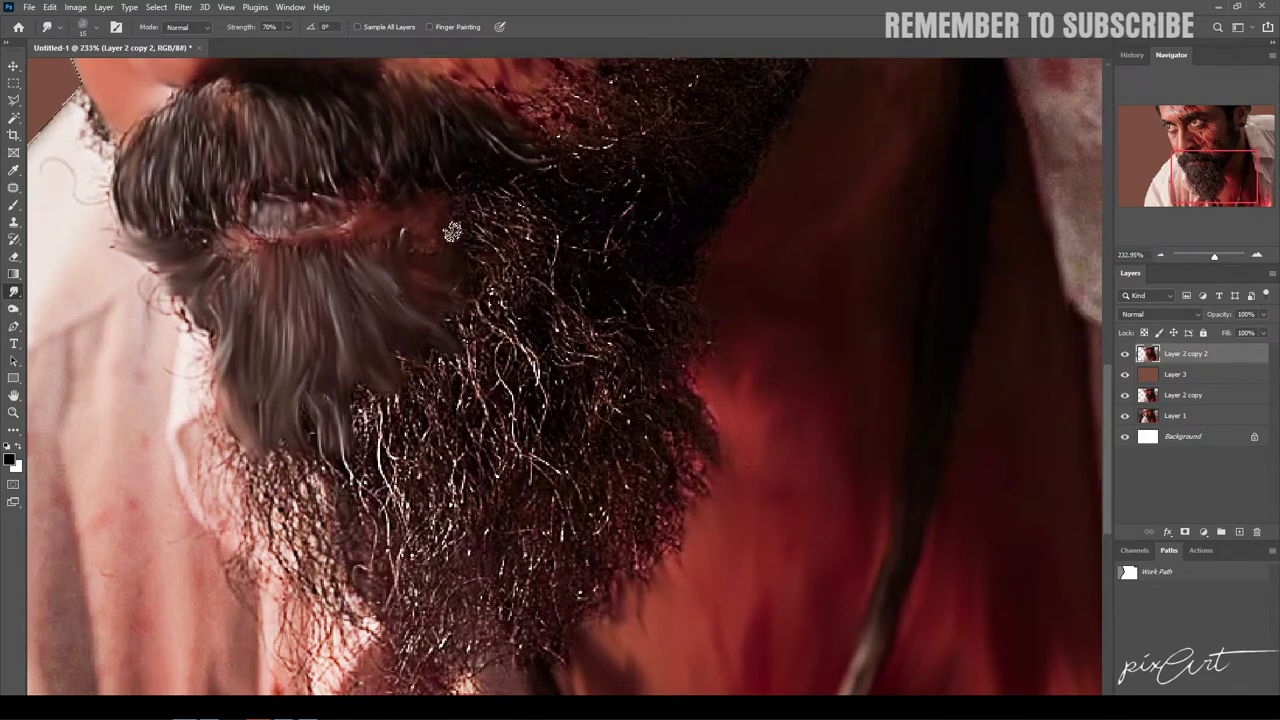
Step: Blur the dark beard hair downward and streak grey strands into it
{"action": "mouse_move", "coordinate": [475, 215]}
{"action": "left_mouse_down"}
{"action": "mouse_move", "coordinate": [510, 290]}
{"action": "mouse_move", "coordinate": [530, 258]}
{"action": "left_mouse_up"}
{"action": "left_click_drag", "start_coordinate": [533, 212], "coordinate": [555, 335]}
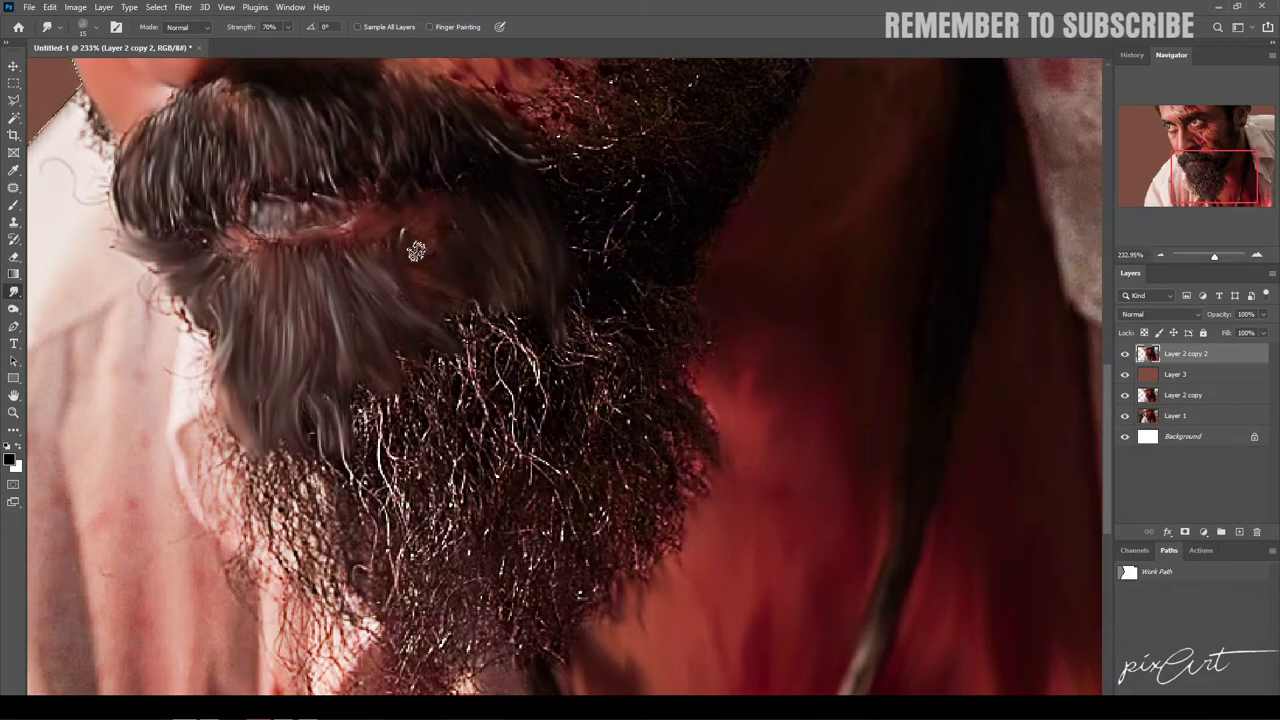
{"action": "left_click_drag", "start_coordinate": [429, 304], "coordinate": [490, 420]}
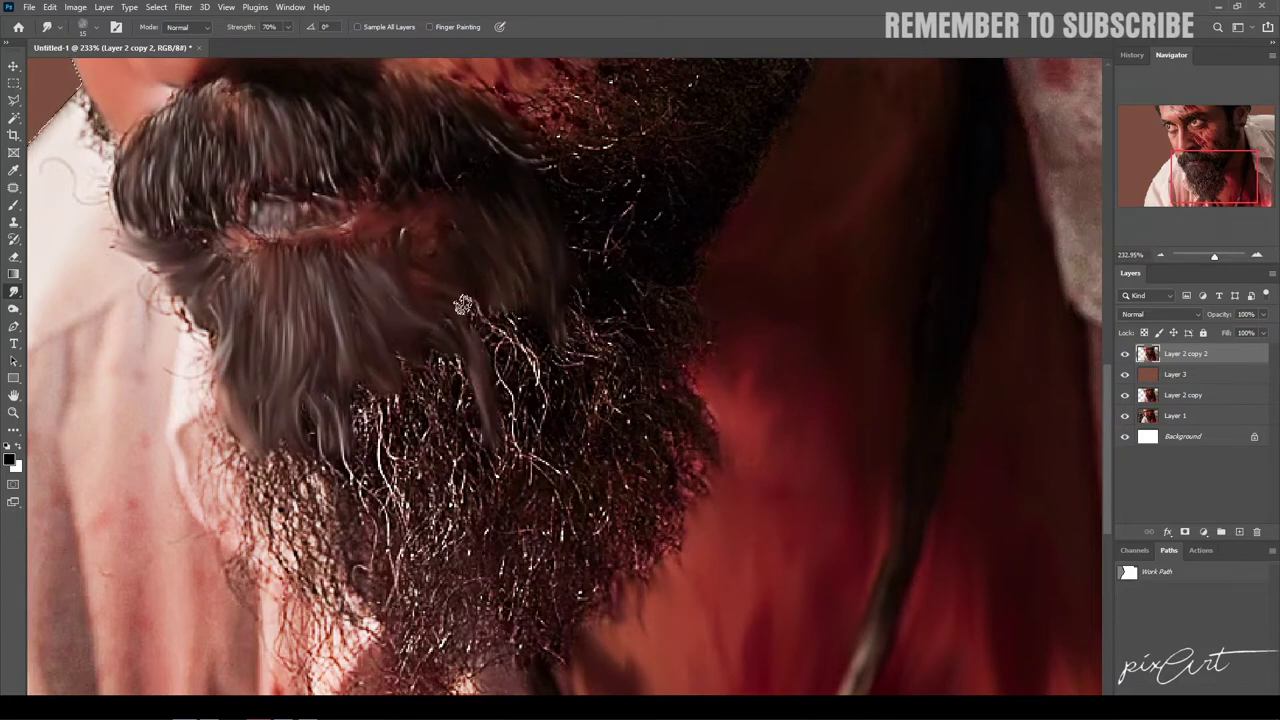
{"action": "mouse_move", "coordinate": [463, 297]}
{"action": "left_mouse_down"}
{"action": "mouse_move", "coordinate": [510, 440]}
{"action": "mouse_move", "coordinate": [545, 420]}
{"action": "left_mouse_up"}
Step: Smear the stray beard hairs along the jaw into the hair
{"action": "scroll", "coordinate": [584, 384], "scroll_direction": "up", "scroll_amount": 5}
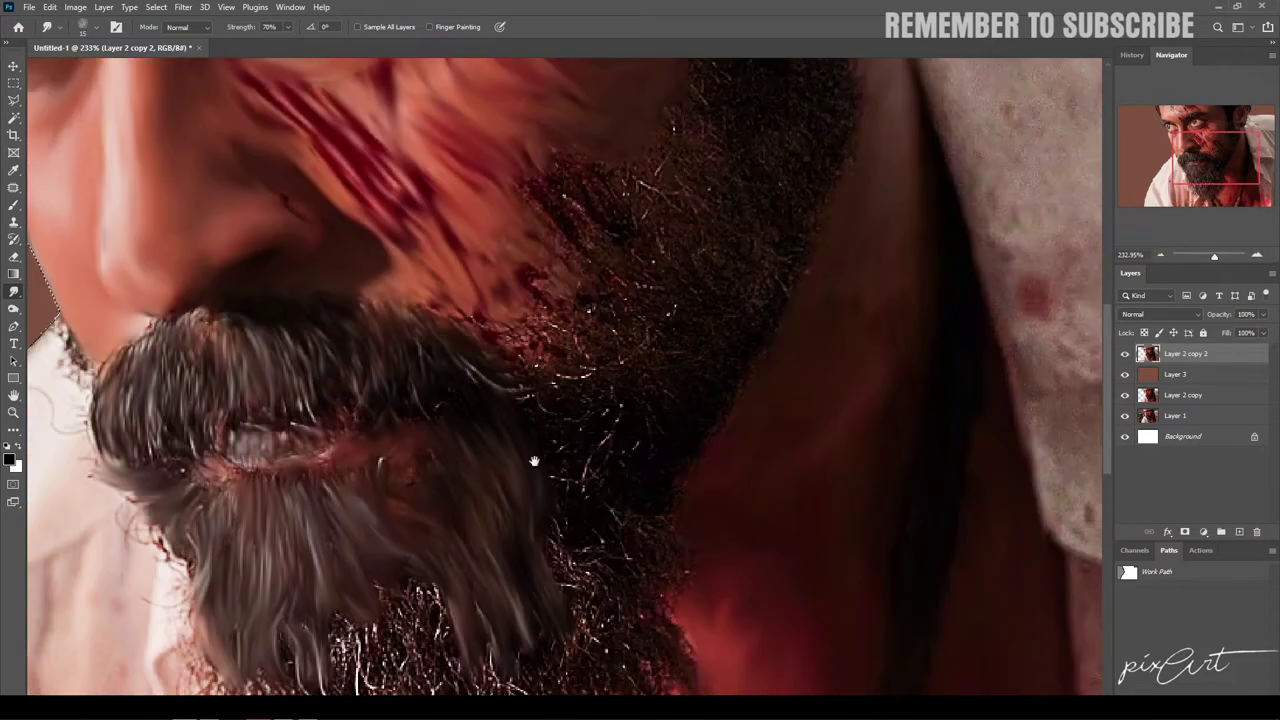
{"action": "scroll", "coordinate": [534, 457], "scroll_direction": "up", "scroll_amount": 5}
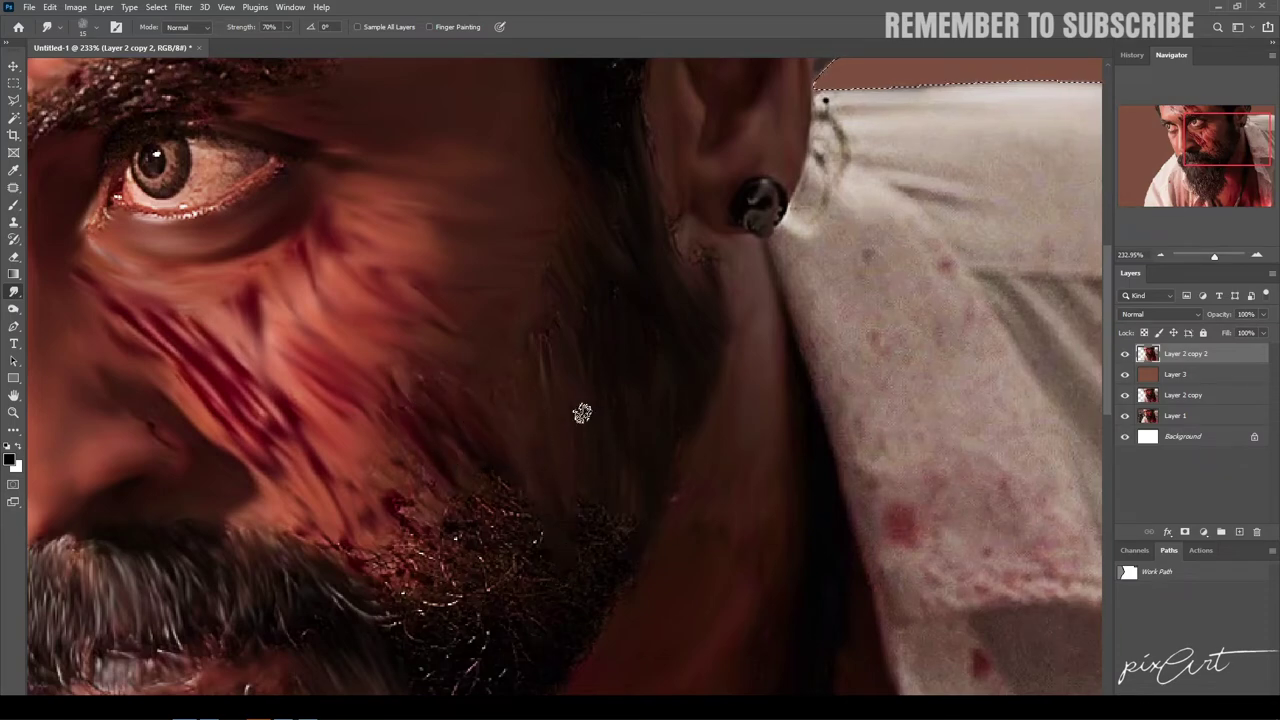
{"action": "scroll", "coordinate": [582, 413], "scroll_direction": "down", "scroll_amount": 3}
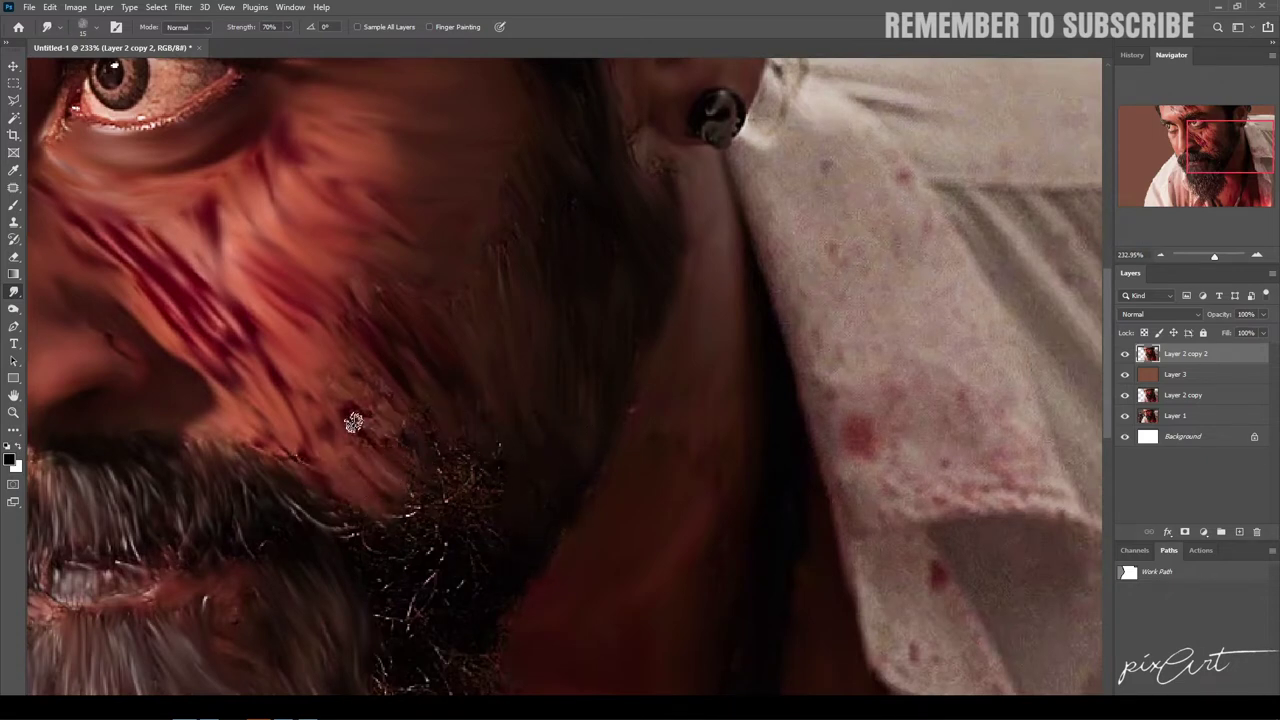
{"action": "left_click_drag", "start_coordinate": [460, 470], "coordinate": [494, 460]}
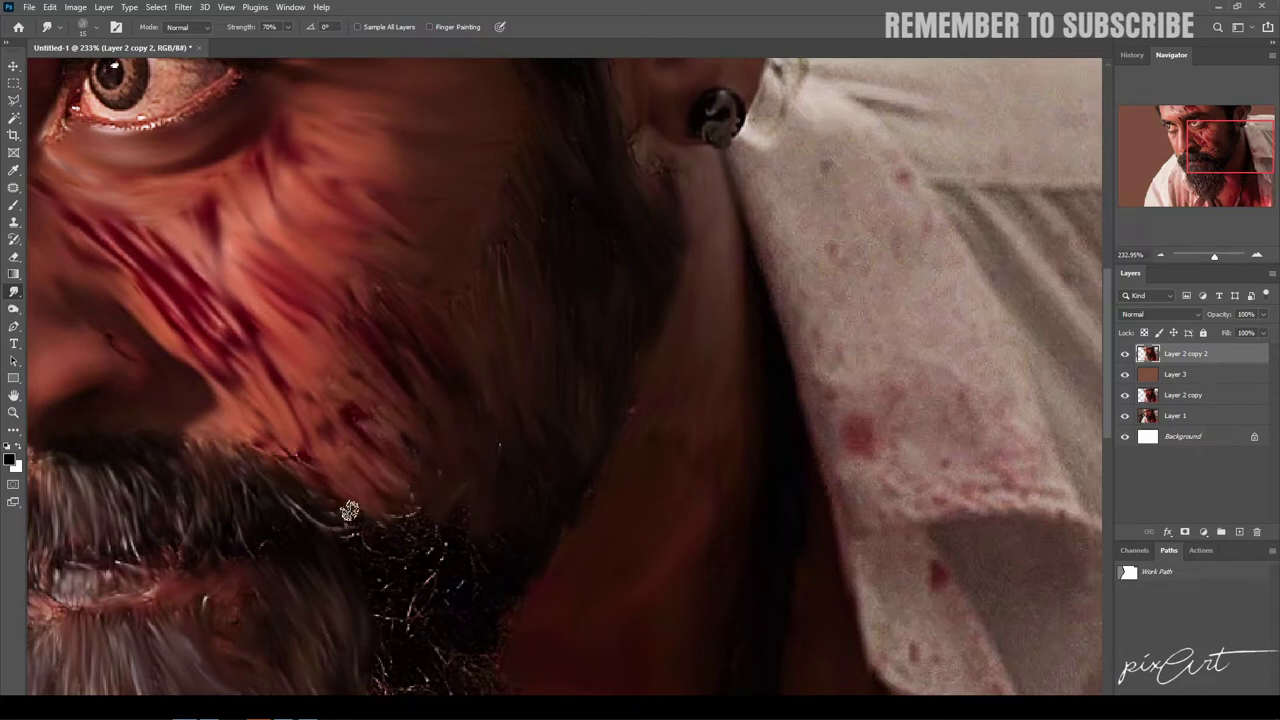
{"action": "left_click_drag", "start_coordinate": [420, 540], "coordinate": [392, 543]}
Step: Smooth the beard's right edge and lower strands into the red background
{"action": "scroll", "coordinate": [414, 388], "scroll_direction": "down", "scroll_amount": 3}
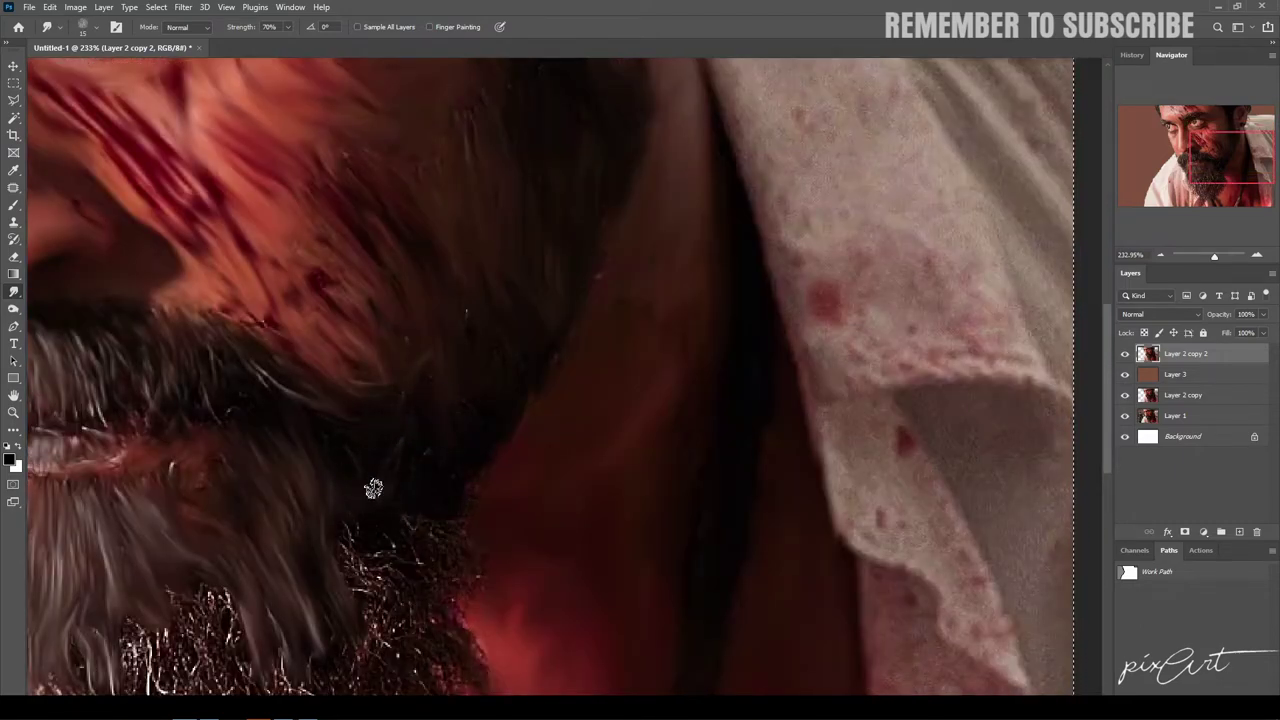
{"action": "scroll", "coordinate": [330, 470], "scroll_direction": "down", "scroll_amount": 3}
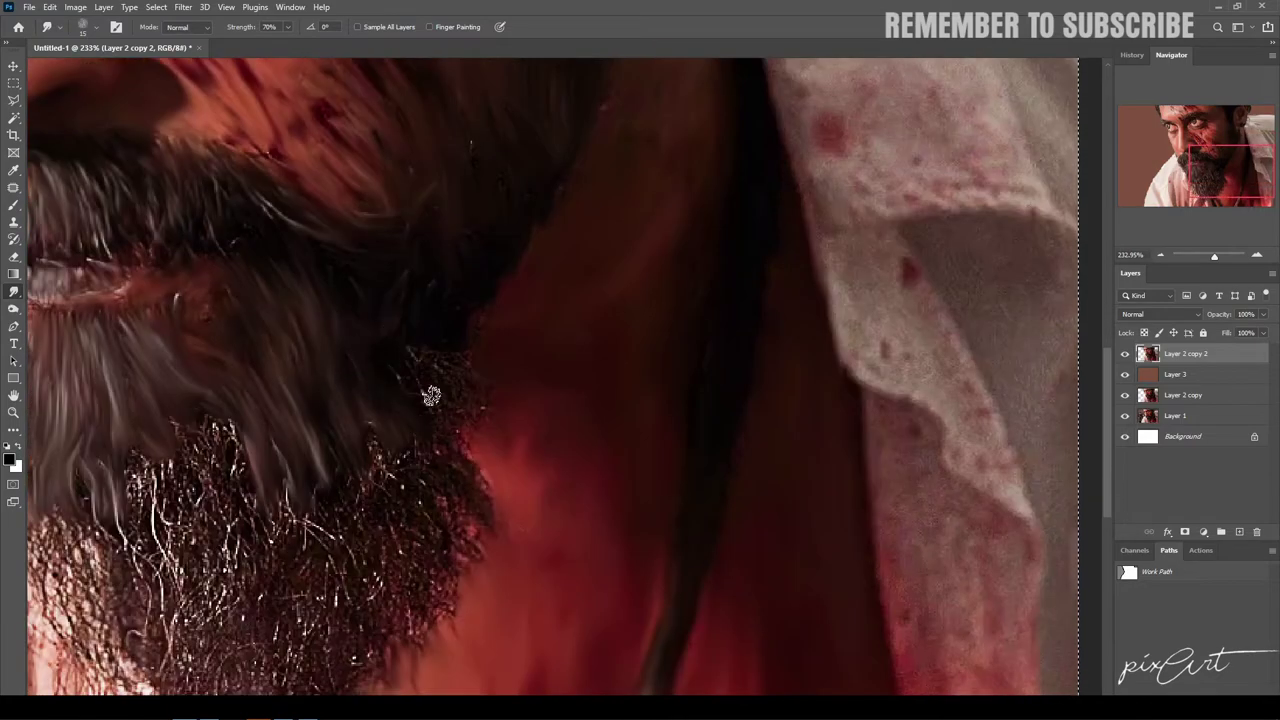
{"action": "left_click_drag", "start_coordinate": [431, 396], "coordinate": [466, 352]}
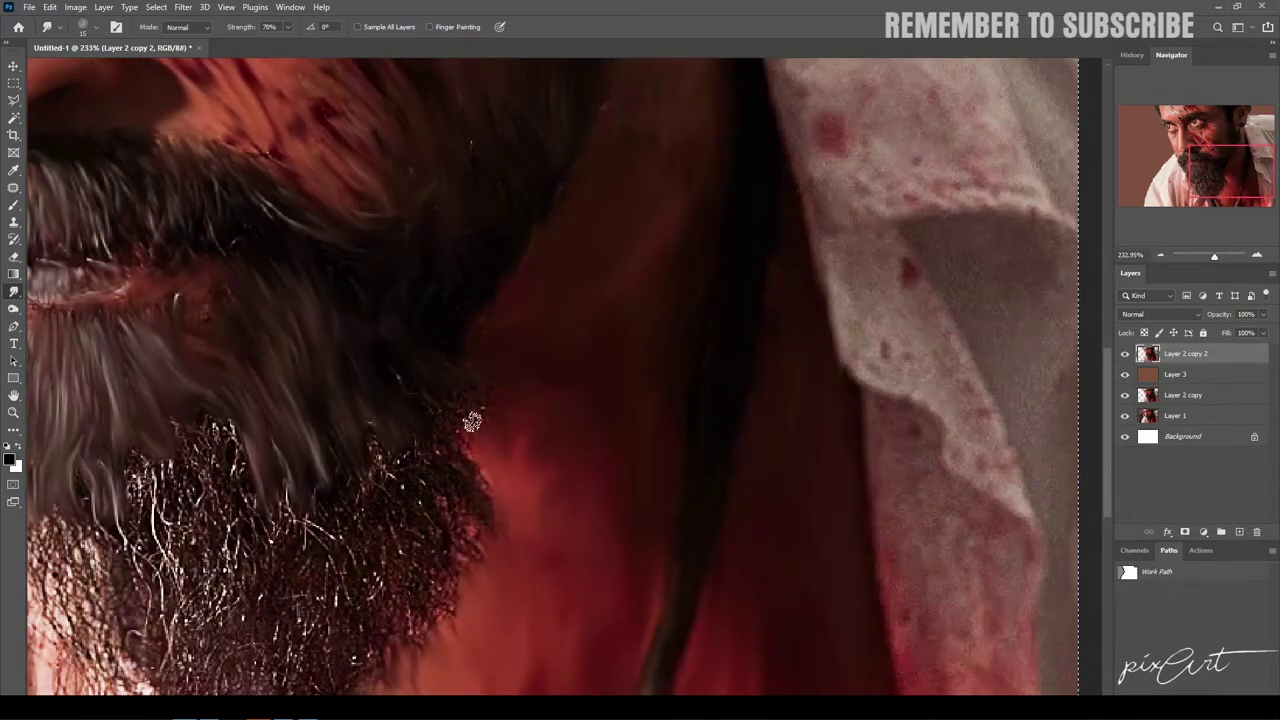
{"action": "mouse_move", "coordinate": [457, 424]}
{"action": "left_mouse_down"}
{"action": "mouse_move", "coordinate": [457, 509]}
{"action": "mouse_move", "coordinate": [429, 506]}
{"action": "mouse_move", "coordinate": [476, 527]}
{"action": "mouse_move", "coordinate": [371, 457]}
{"action": "mouse_move", "coordinate": [423, 497]}
{"action": "mouse_move", "coordinate": [349, 526]}
{"action": "mouse_move", "coordinate": [414, 600]}
{"action": "mouse_move", "coordinate": [366, 534]}
{"action": "mouse_move", "coordinate": [361, 581]}
{"action": "left_mouse_up"}
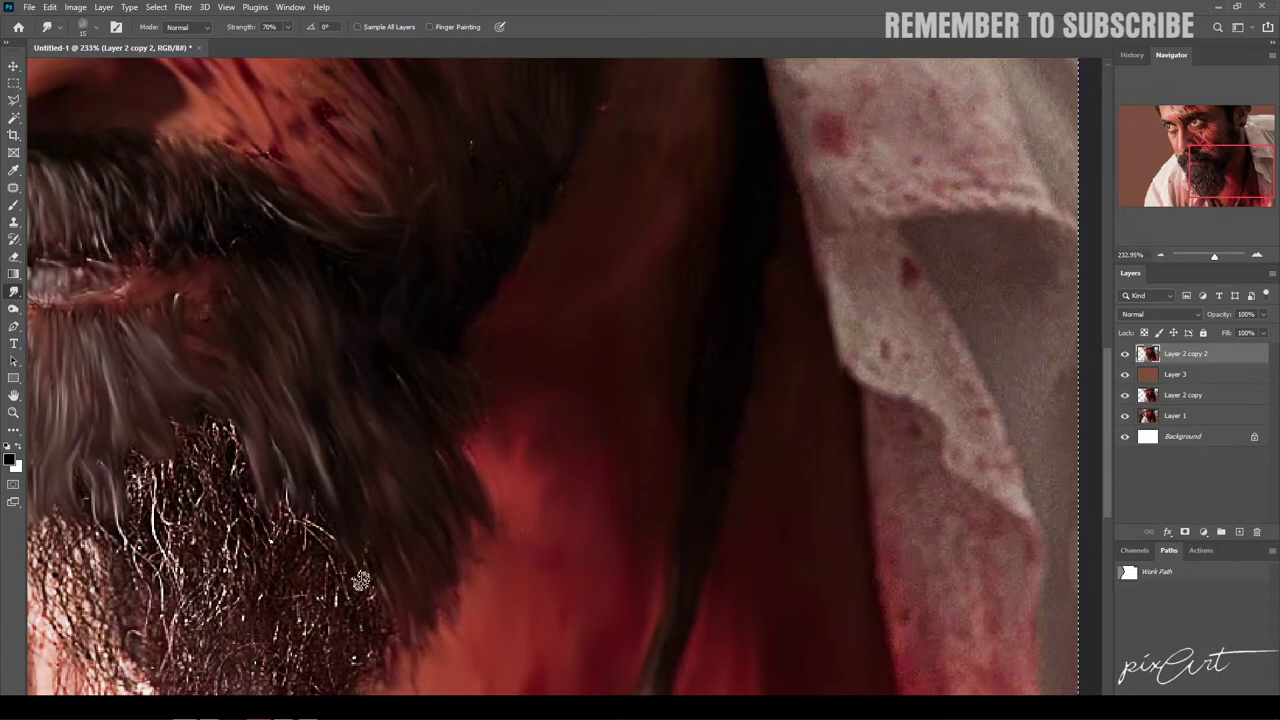
{"action": "left_click_drag", "start_coordinate": [390, 635], "coordinate": [411, 363]}
{"action": "mouse_move", "coordinate": [195, 240]}
{"action": "left_mouse_down"}
{"action": "mouse_move", "coordinate": [255, 360]}
{"action": "mouse_move", "coordinate": [211, 231]}
{"action": "mouse_move", "coordinate": [257, 223]}
{"action": "mouse_move", "coordinate": [277, 200]}
{"action": "mouse_move", "coordinate": [306, 271]}
{"action": "mouse_move", "coordinate": [351, 252]}
{"action": "mouse_move", "coordinate": [417, 371]}
{"action": "mouse_move", "coordinate": [429, 411]}
{"action": "mouse_move", "coordinate": [403, 389]}
{"action": "mouse_move", "coordinate": [418, 462]}
{"action": "mouse_move", "coordinate": [357, 400]}
{"action": "mouse_move", "coordinate": [286, 277]}
{"action": "mouse_move", "coordinate": [297, 337]}
{"action": "mouse_move", "coordinate": [321, 326]}
{"action": "mouse_move", "coordinate": [351, 371]}
{"action": "mouse_move", "coordinate": [343, 400]}
{"action": "mouse_move", "coordinate": [396, 477]}
{"action": "left_mouse_up"}
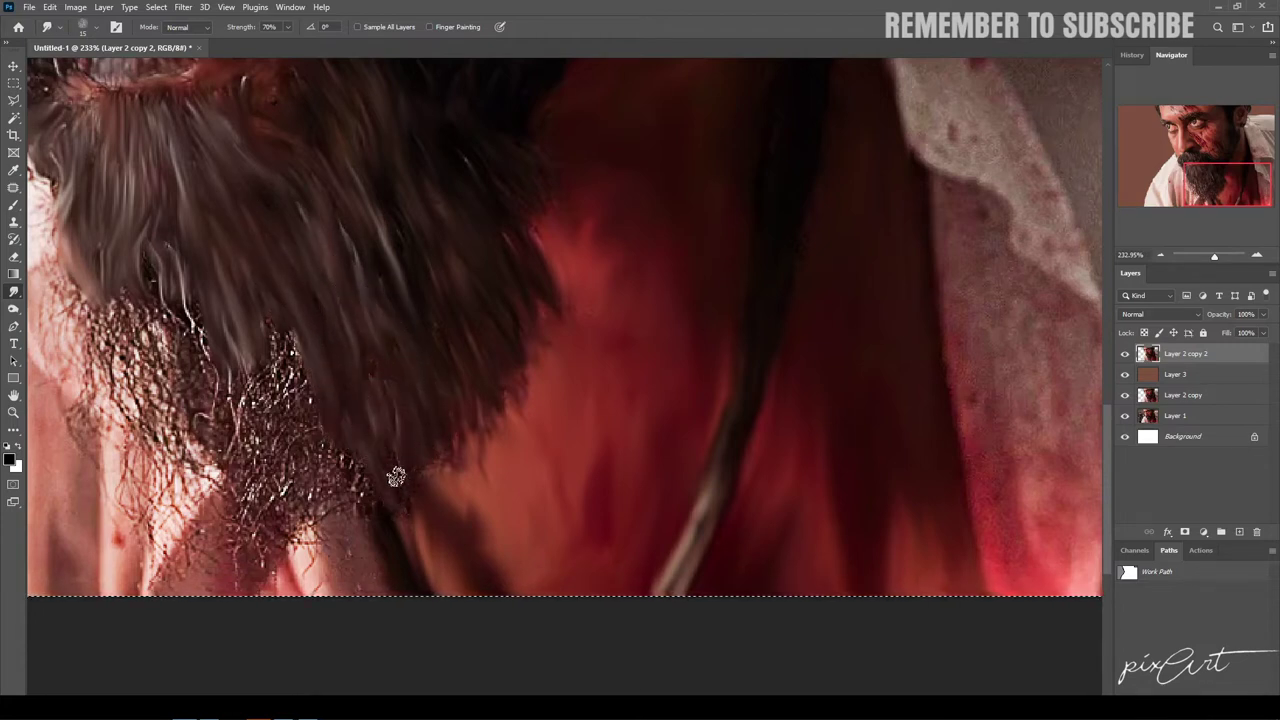
Step: Smear the speckled lower beard strands, red edge strands and collar curls smooth
{"action": "mouse_move", "coordinate": [366, 368]}
{"action": "left_mouse_down"}
{"action": "mouse_move", "coordinate": [345, 462]}
{"action": "mouse_move", "coordinate": [265, 372]}
{"action": "mouse_move", "coordinate": [280, 395]}
{"action": "mouse_move", "coordinate": [314, 405]}
{"action": "mouse_move", "coordinate": [320, 495]}
{"action": "mouse_move", "coordinate": [285, 545]}
{"action": "mouse_move", "coordinate": [300, 452]}
{"action": "mouse_move", "coordinate": [332, 482]}
{"action": "mouse_move", "coordinate": [303, 514]}
{"action": "mouse_move", "coordinate": [271, 420]}
{"action": "mouse_move", "coordinate": [252, 533]}
{"action": "left_mouse_up"}
{"action": "left_click_drag", "start_coordinate": [190, 318], "coordinate": [285, 346]}
{"action": "mouse_move", "coordinate": [186, 270]}
{"action": "left_mouse_down"}
{"action": "mouse_move", "coordinate": [200, 390]}
{"action": "mouse_move", "coordinate": [240, 330]}
{"action": "mouse_move", "coordinate": [291, 398]}
{"action": "mouse_move", "coordinate": [269, 351]}
{"action": "mouse_move", "coordinate": [323, 371]}
{"action": "mouse_move", "coordinate": [343, 523]}
{"action": "mouse_move", "coordinate": [311, 432]}
{"action": "mouse_move", "coordinate": [300, 480]}
{"action": "mouse_move", "coordinate": [297, 434]}
{"action": "mouse_move", "coordinate": [255, 400]}
{"action": "mouse_move", "coordinate": [279, 541]}
{"action": "mouse_move", "coordinate": [215, 378]}
{"action": "mouse_move", "coordinate": [243, 551]}
{"action": "mouse_move", "coordinate": [240, 522]}
{"action": "mouse_move", "coordinate": [212, 505]}
{"action": "mouse_move", "coordinate": [202, 421]}
{"action": "mouse_move", "coordinate": [200, 543]}
{"action": "mouse_move", "coordinate": [226, 569]}
{"action": "left_mouse_up"}
{"action": "scroll", "coordinate": [226, 569], "scroll_direction": "down", "scroll_amount": 3}
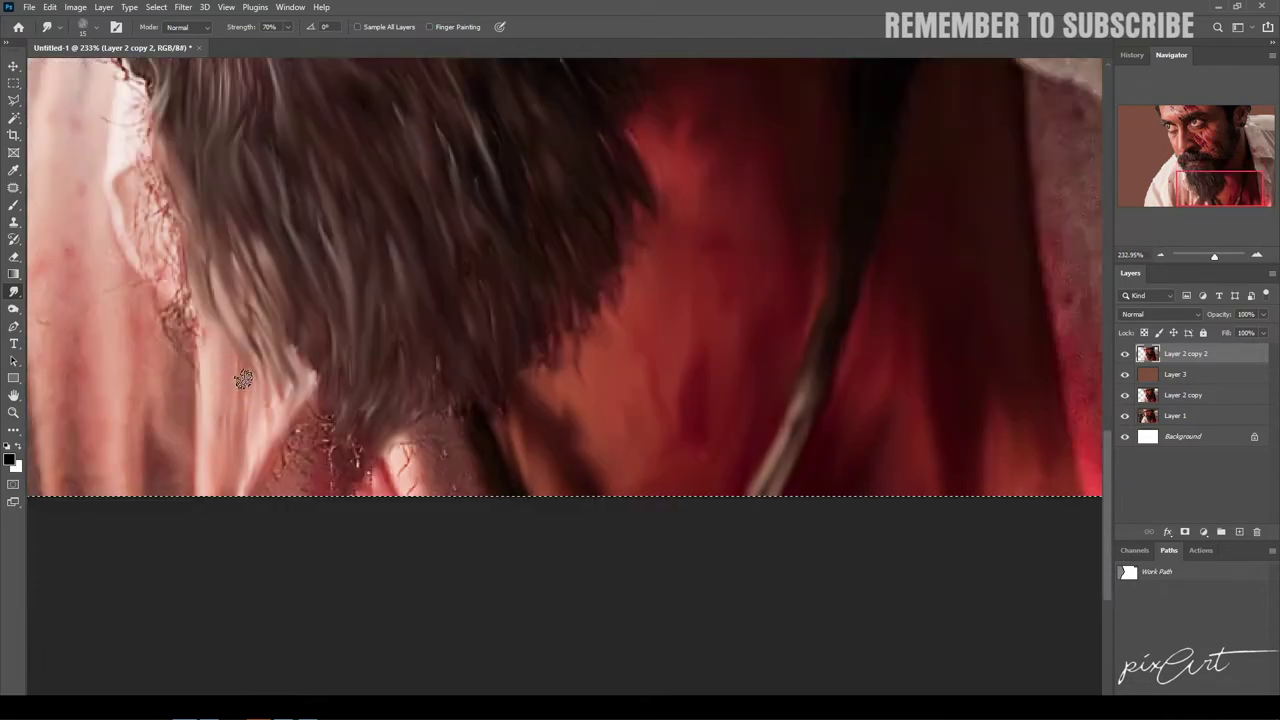
{"action": "left_click_drag", "start_coordinate": [223, 466], "coordinate": [280, 408]}
{"action": "mouse_move", "coordinate": [185, 256]}
{"action": "left_mouse_down"}
{"action": "mouse_move", "coordinate": [137, 175]}
{"action": "mouse_move", "coordinate": [140, 249]}
{"action": "mouse_move", "coordinate": [152, 194]}
{"action": "mouse_move", "coordinate": [180, 262]}
{"action": "mouse_move", "coordinate": [190, 350]}
{"action": "mouse_move", "coordinate": [175, 370]}
{"action": "left_mouse_up"}
{"action": "mouse_move", "coordinate": [180, 443]}
{"action": "left_mouse_down"}
{"action": "mouse_move", "coordinate": [149, 294]}
{"action": "mouse_move", "coordinate": [140, 397]}
{"action": "mouse_move", "coordinate": [173, 472]}
{"action": "mouse_move", "coordinate": [318, 337]}
{"action": "left_mouse_up"}
{"action": "mouse_move", "coordinate": [302, 93]}
{"action": "left_mouse_down"}
{"action": "mouse_move", "coordinate": [298, 112]}
{"action": "mouse_move", "coordinate": [325, 150]}
{"action": "mouse_move", "coordinate": [333, 140]}
{"action": "mouse_move", "coordinate": [338, 229]}
{"action": "left_mouse_up"}
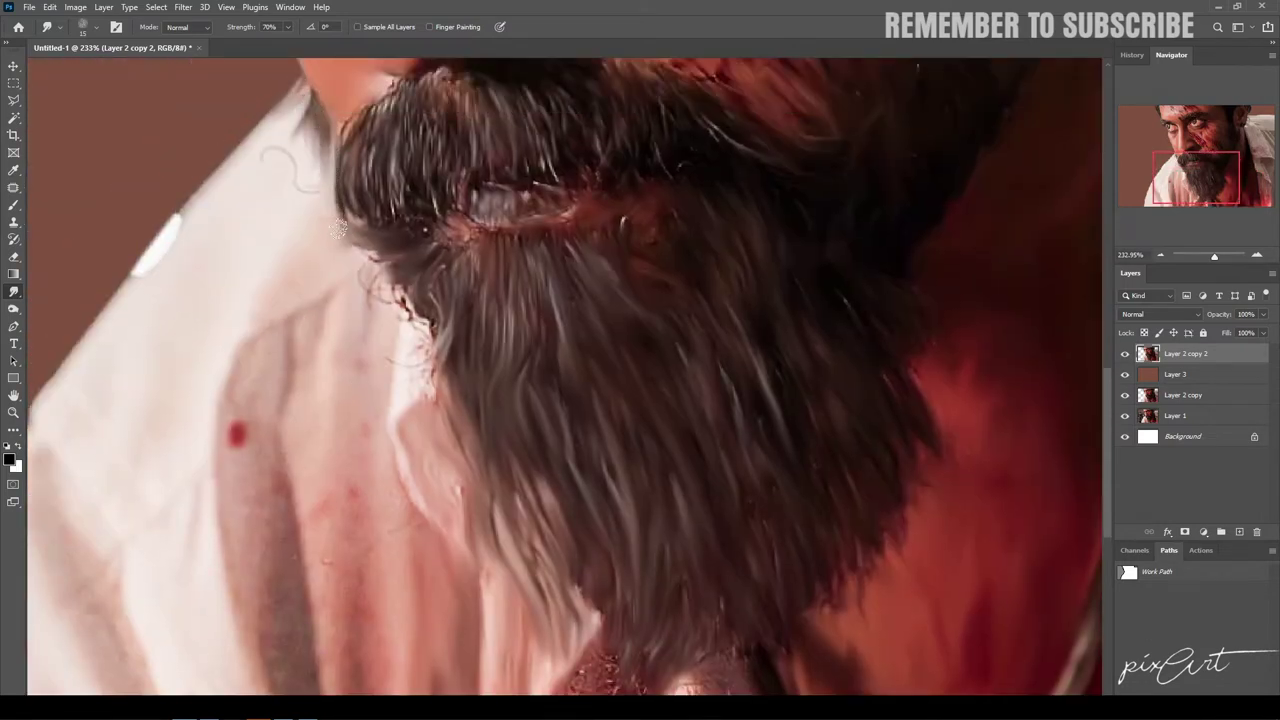
Step: Enlarge the brush and smudge away the stray curl and white highlight by the collar
{"action": "mouse_move", "coordinate": [304, 145]}
{"action": "left_mouse_down"}
{"action": "mouse_move", "coordinate": [257, 157]}
{"action": "mouse_move", "coordinate": [151, 263]}
{"action": "left_mouse_up"}
{"action": "key", "text": "bracketright"}
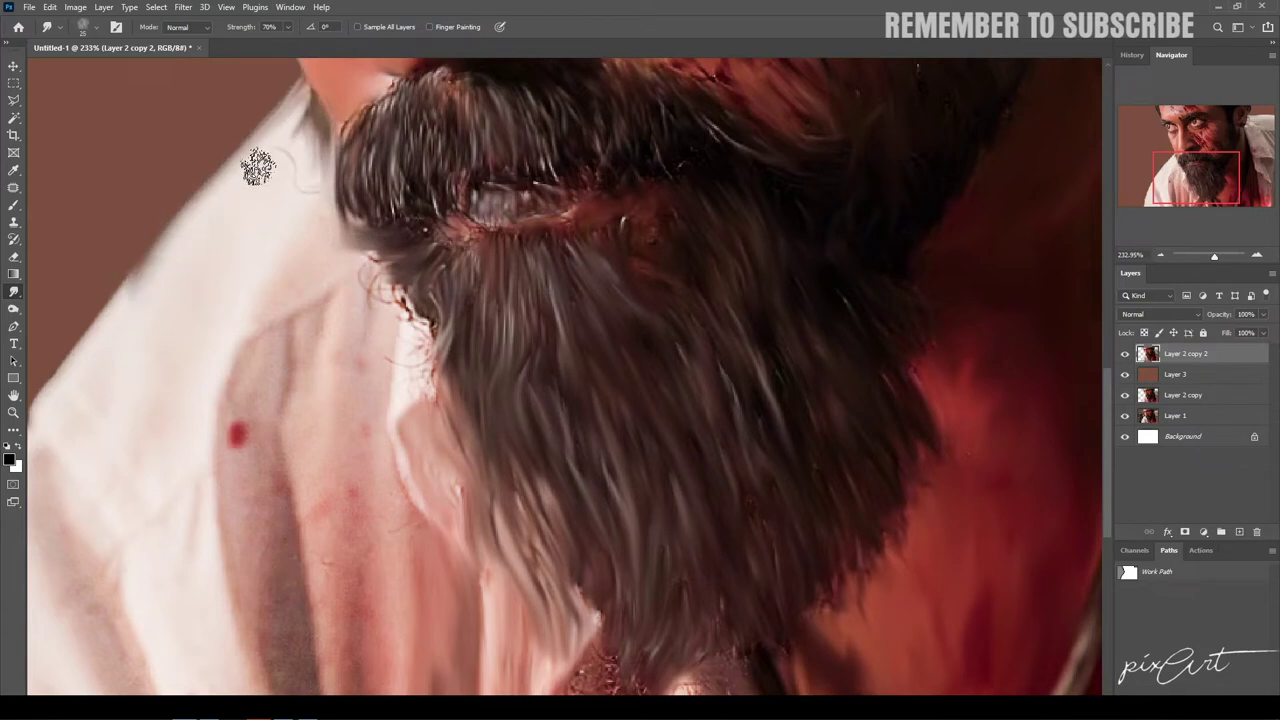
{"action": "left_click_drag", "start_coordinate": [257, 163], "coordinate": [294, 158]}
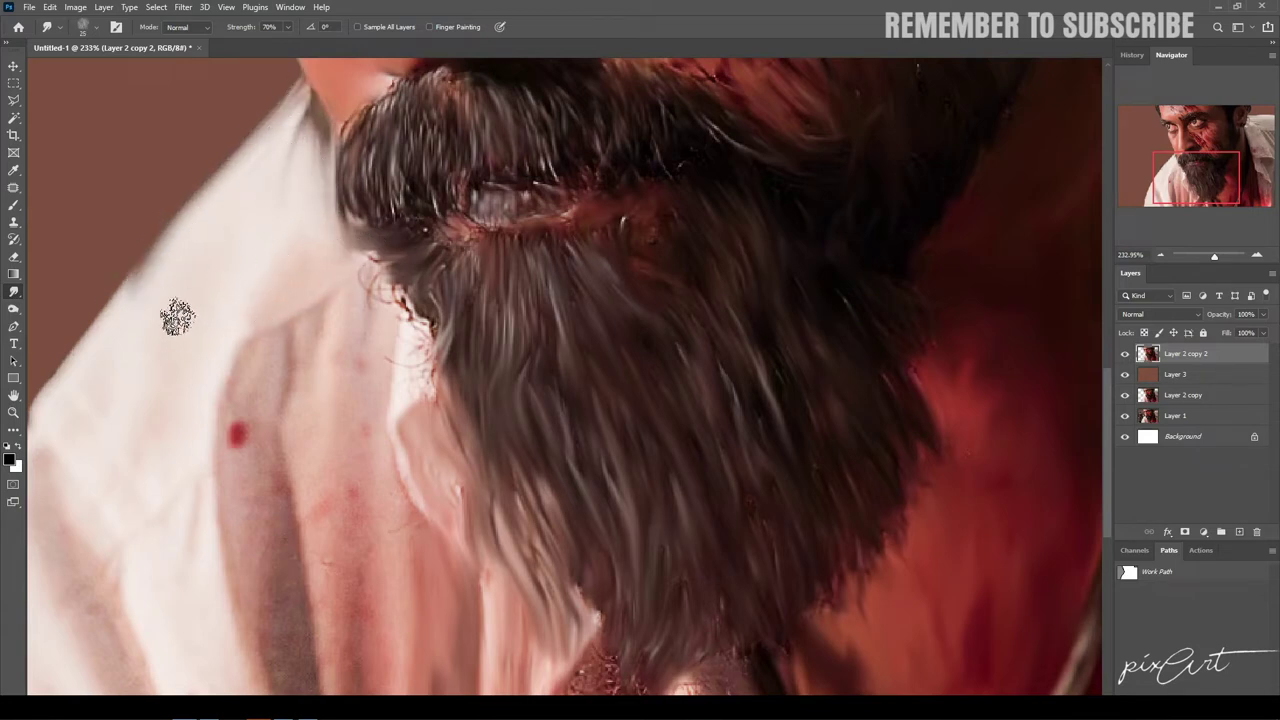
{"action": "left_click_drag", "start_coordinate": [174, 314], "coordinate": [365, 240]}
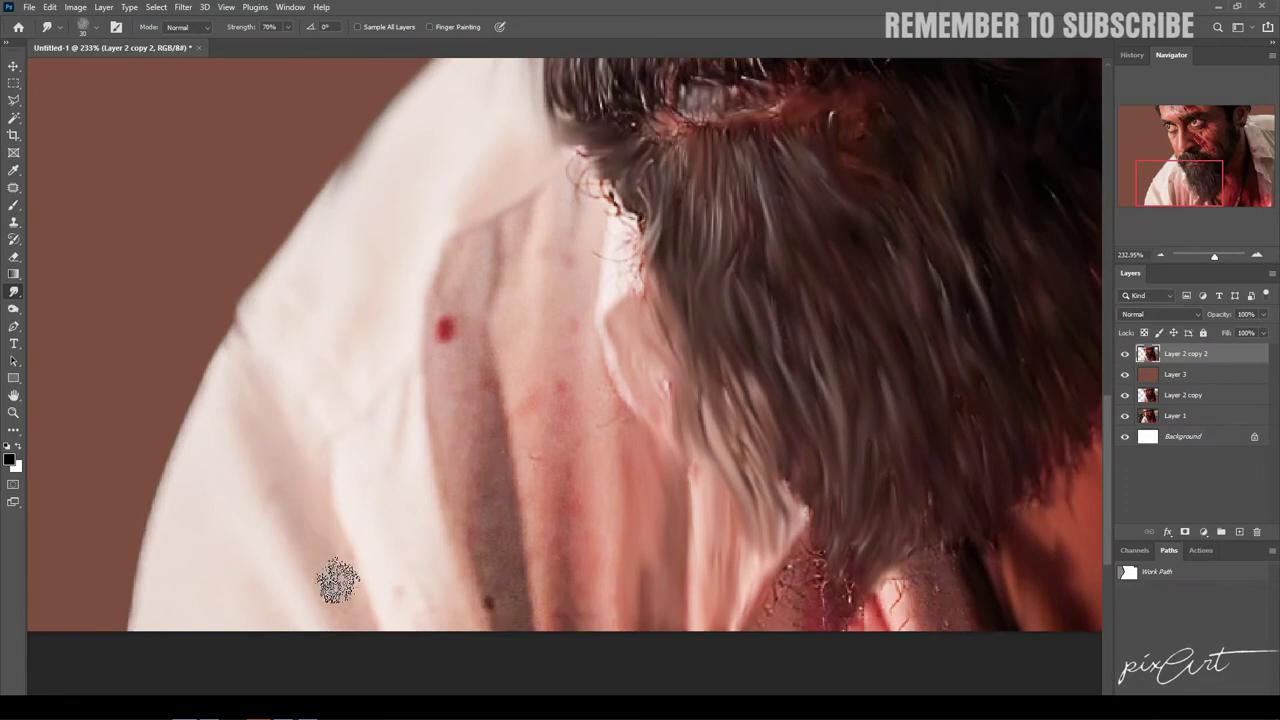
{"action": "scroll", "coordinate": [200, 537], "scroll_direction": "down", "scroll_amount": 3}
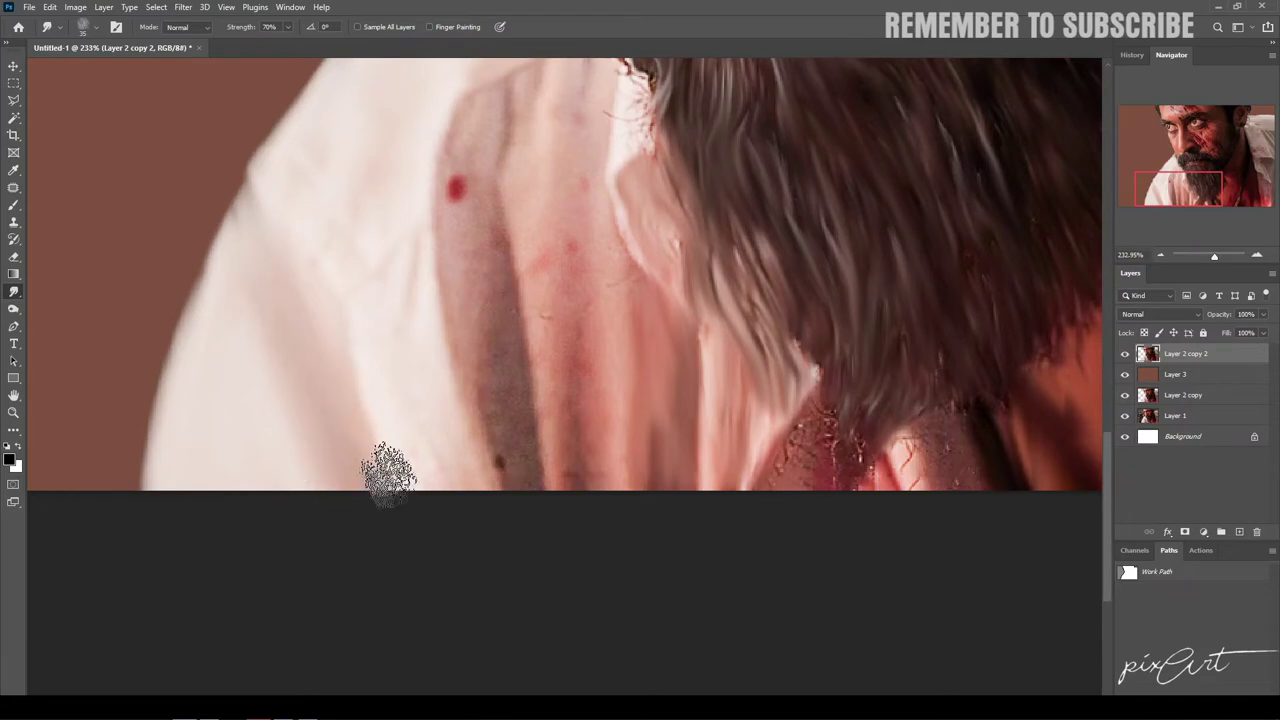
{"action": "scroll", "coordinate": [374, 189], "scroll_direction": "up", "scroll_amount": 3}
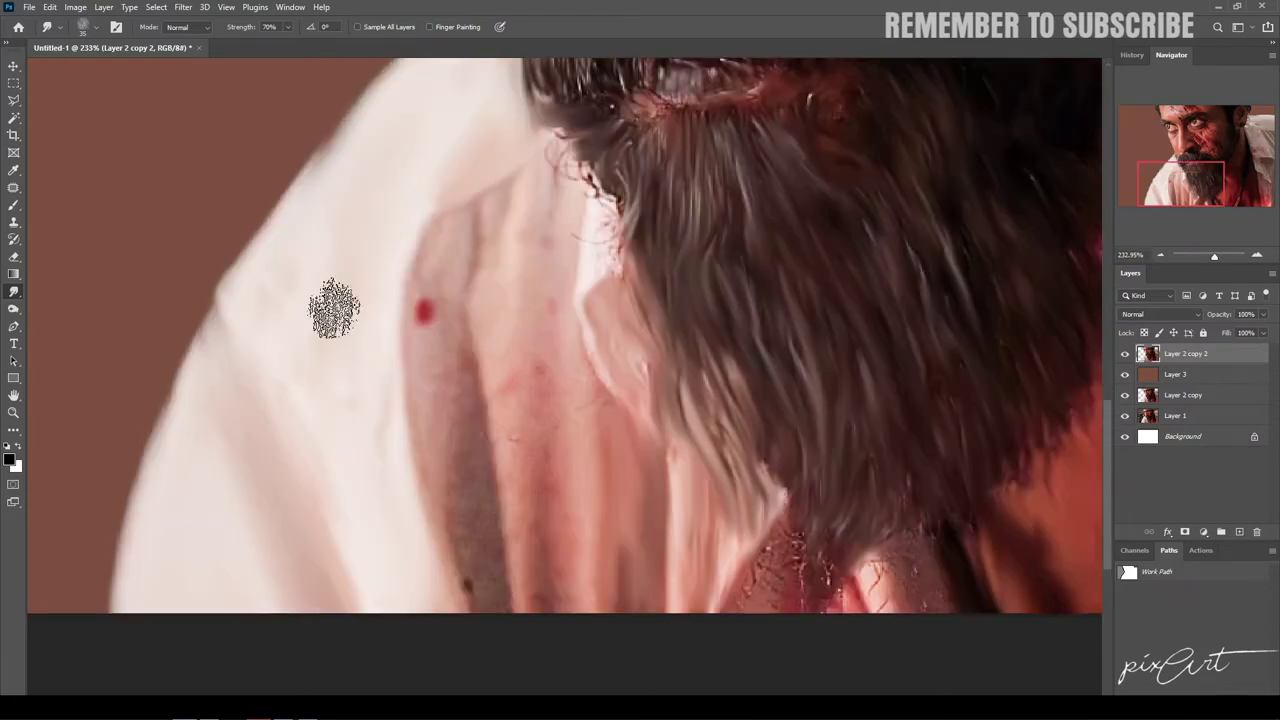
{"action": "scroll", "coordinate": [354, 186], "scroll_direction": "up", "scroll_amount": 2}
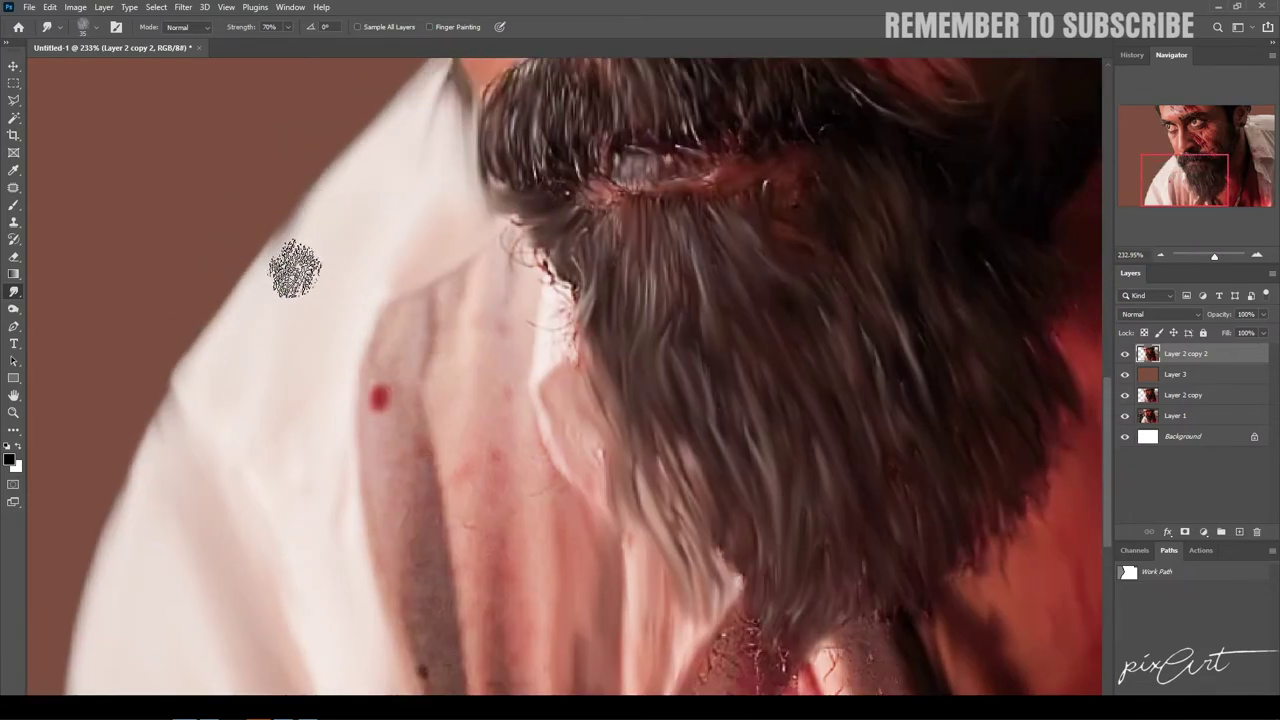
Step: Smooth the shirt-back shading and smear away its red spots
{"action": "mouse_move", "coordinate": [380, 346]}
{"action": "left_mouse_down"}
{"action": "mouse_move", "coordinate": [429, 306]}
{"action": "mouse_move", "coordinate": [396, 495]}
{"action": "left_mouse_up"}
{"action": "scroll", "coordinate": [396, 495], "scroll_direction": "down", "scroll_amount": 3}
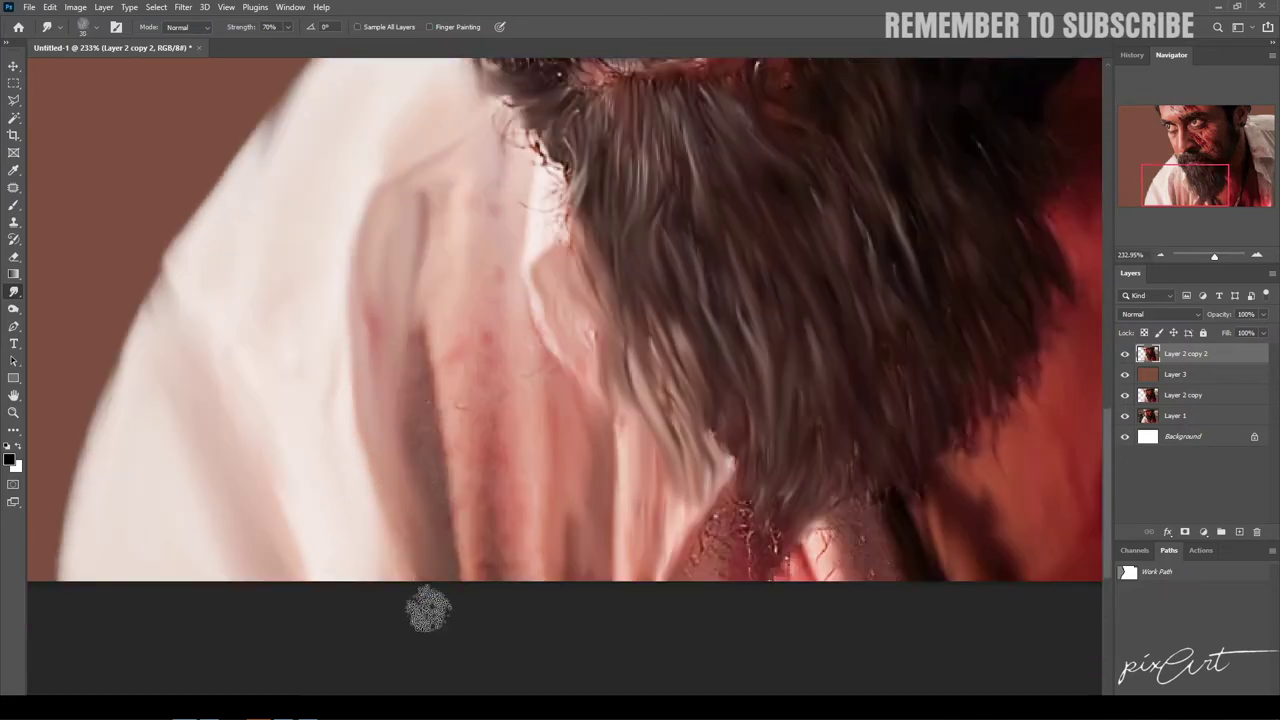
{"action": "mouse_move", "coordinate": [406, 365]}
{"action": "left_mouse_down"}
{"action": "mouse_move", "coordinate": [443, 534]}
{"action": "mouse_move", "coordinate": [434, 346]}
{"action": "mouse_move", "coordinate": [446, 346]}
{"action": "mouse_move", "coordinate": [491, 509]}
{"action": "mouse_move", "coordinate": [517, 394]}
{"action": "mouse_move", "coordinate": [486, 354]}
{"action": "mouse_move", "coordinate": [471, 201]}
{"action": "left_mouse_up"}
Step: With a smaller brush, blend the beard's lower edge and speckled neck strands into the shirt
{"action": "key", "text": "bracketleft"}
{"action": "key", "text": "bracketleft"}
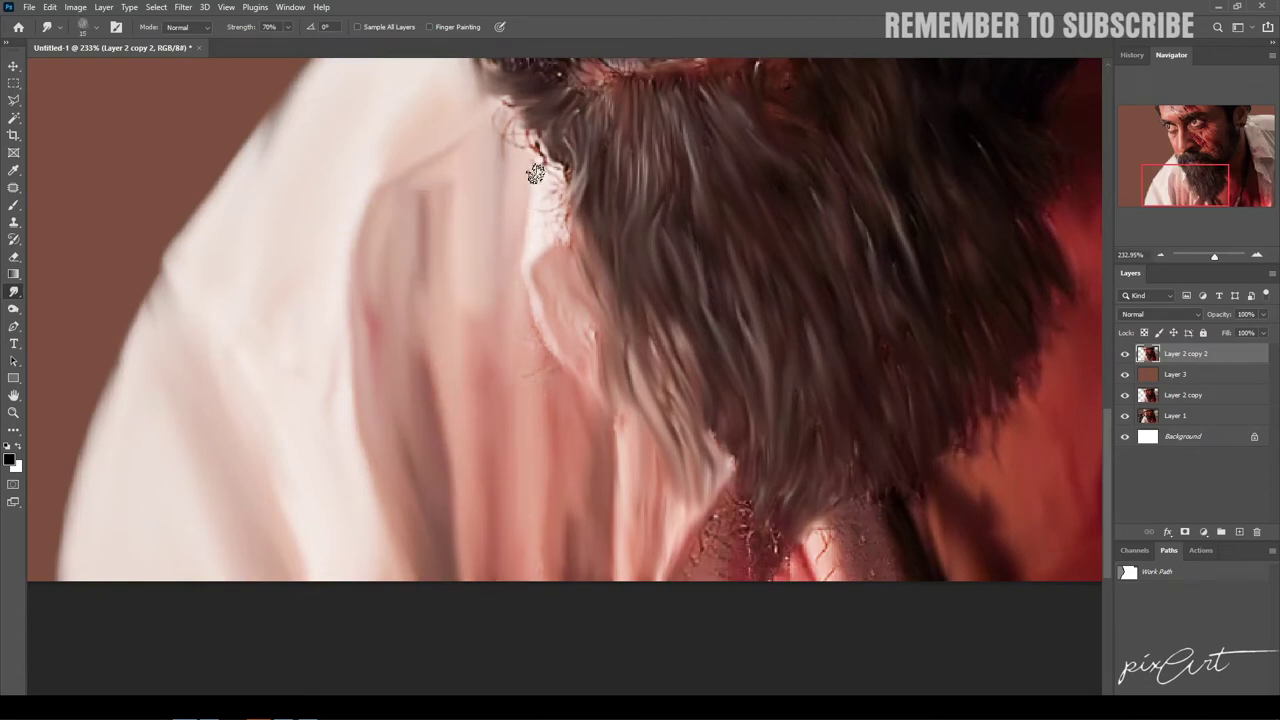
{"action": "mouse_move", "coordinate": [540, 142]}
{"action": "left_mouse_down"}
{"action": "mouse_move", "coordinate": [549, 389]}
{"action": "mouse_move", "coordinate": [571, 471]}
{"action": "mouse_move", "coordinate": [540, 442]}
{"action": "left_mouse_up"}
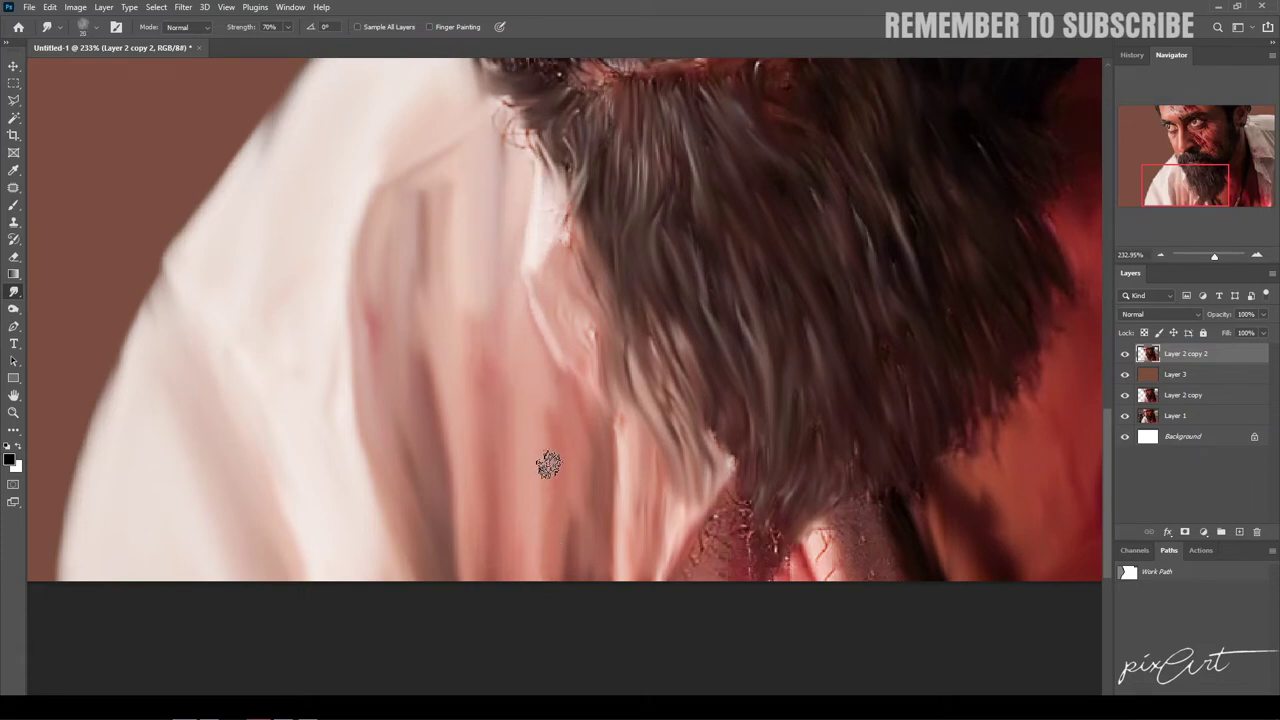
{"action": "mouse_move", "coordinate": [611, 394]}
{"action": "left_mouse_down"}
{"action": "mouse_move", "coordinate": [623, 562]}
{"action": "mouse_move", "coordinate": [674, 514]}
{"action": "left_mouse_up"}
{"action": "scroll", "coordinate": [674, 514], "scroll_direction": "down", "scroll_amount": 3}
{"action": "mouse_move", "coordinate": [648, 418]}
{"action": "left_mouse_down"}
{"action": "mouse_move", "coordinate": [703, 394]}
{"action": "mouse_move", "coordinate": [793, 413]}
{"action": "mouse_move", "coordinate": [823, 366]}
{"action": "left_mouse_up"}
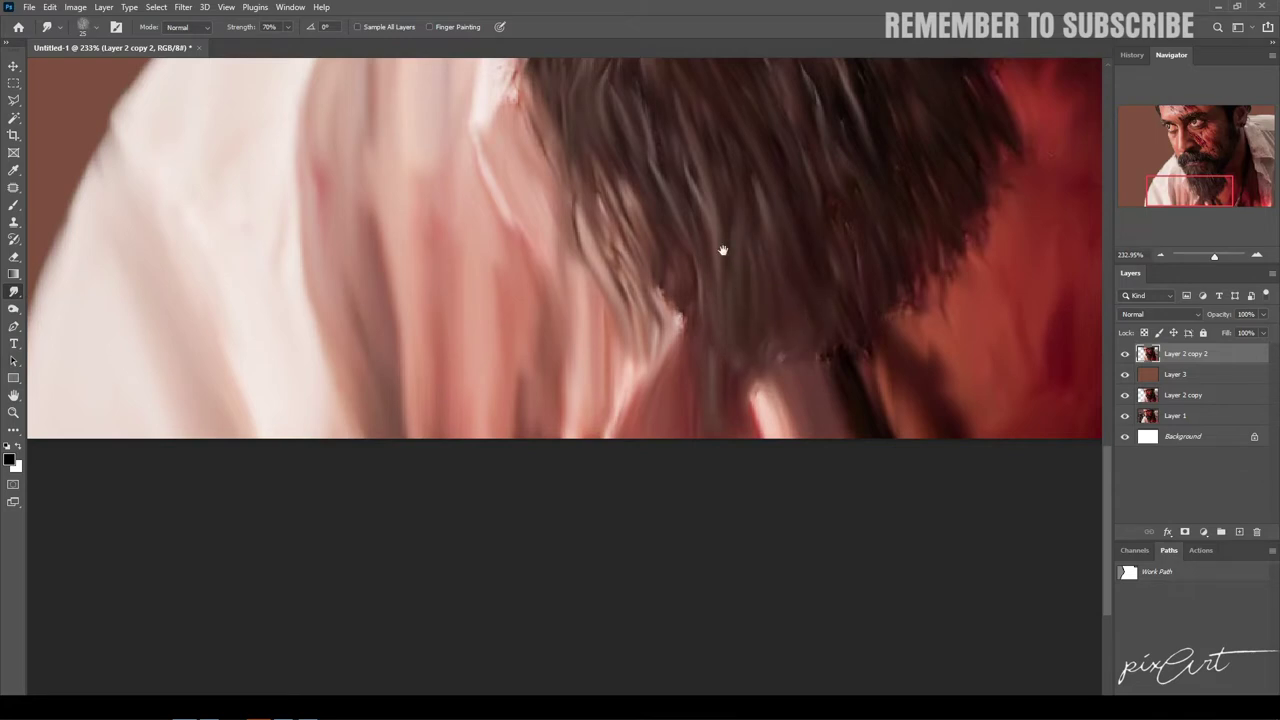
{"action": "scroll", "coordinate": [720, 251], "scroll_direction": "up", "scroll_amount": 3}
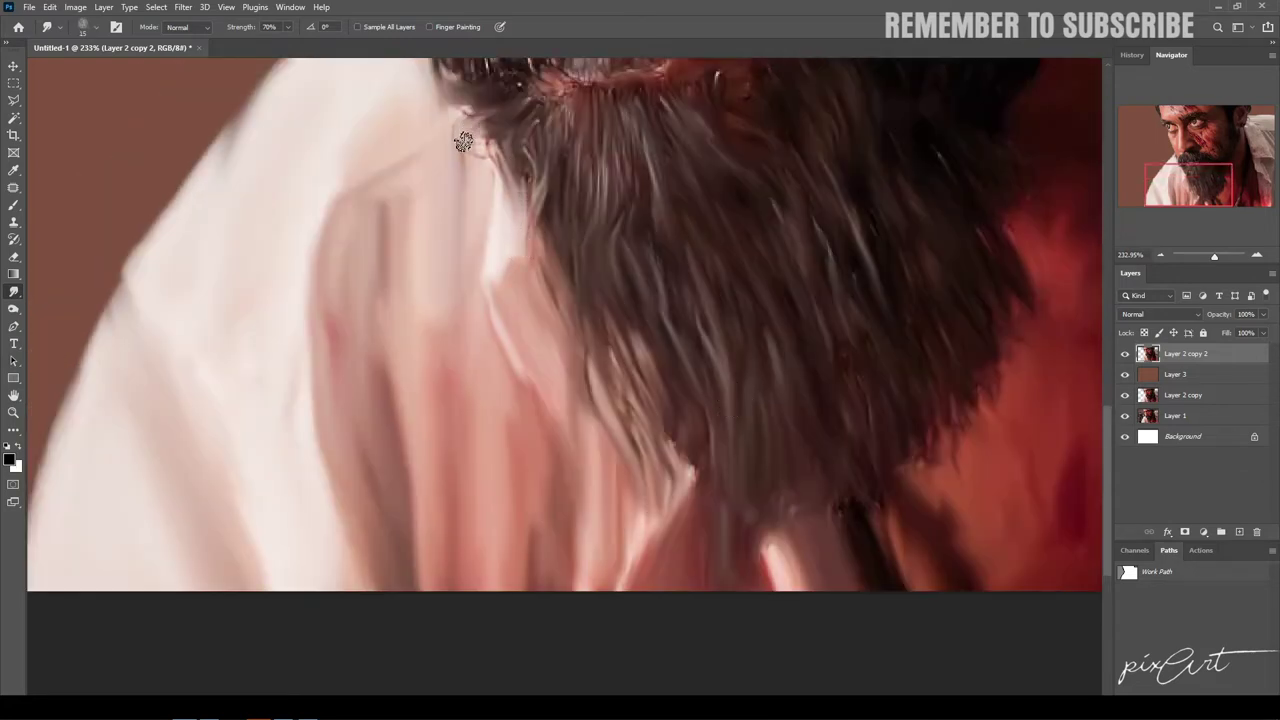
Step: Smear the moustache hairs and the beard below the lower lip into painted strands
{"action": "scroll", "coordinate": [480, 112], "scroll_direction": "up", "scroll_amount": 3}
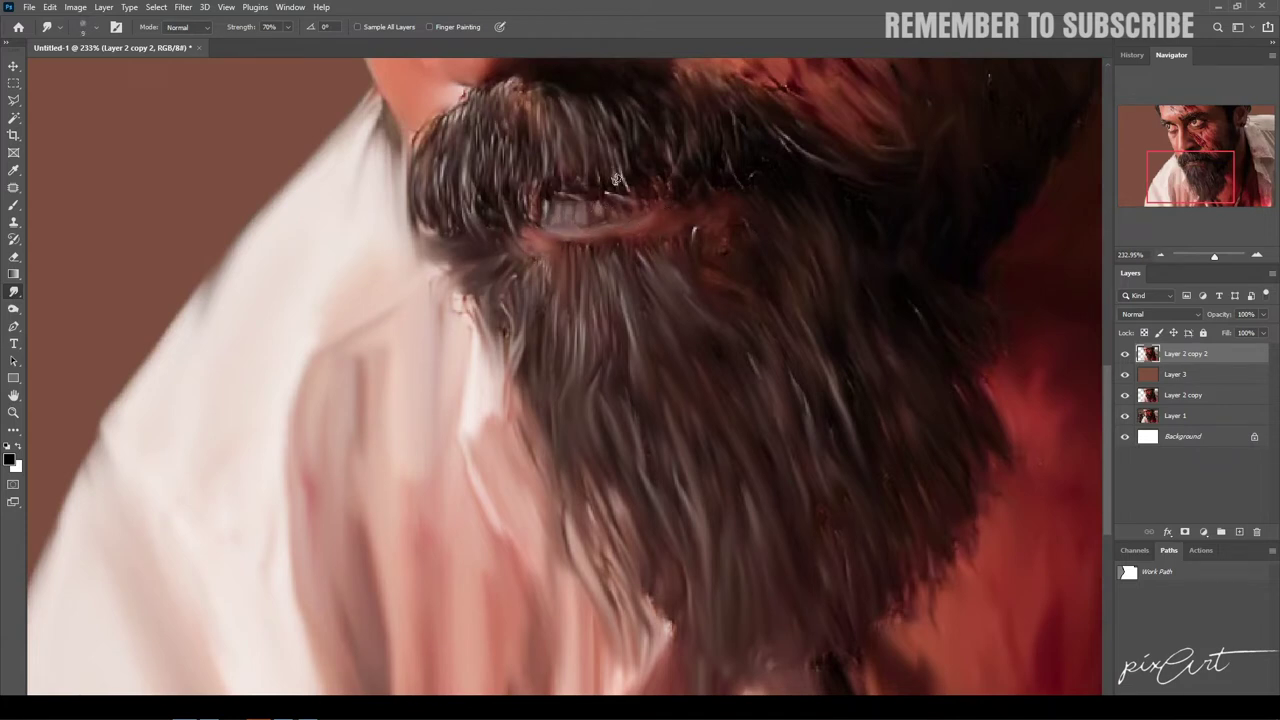
{"action": "scroll", "coordinate": [474, 224], "scroll_direction": "up", "scroll_amount": 3}
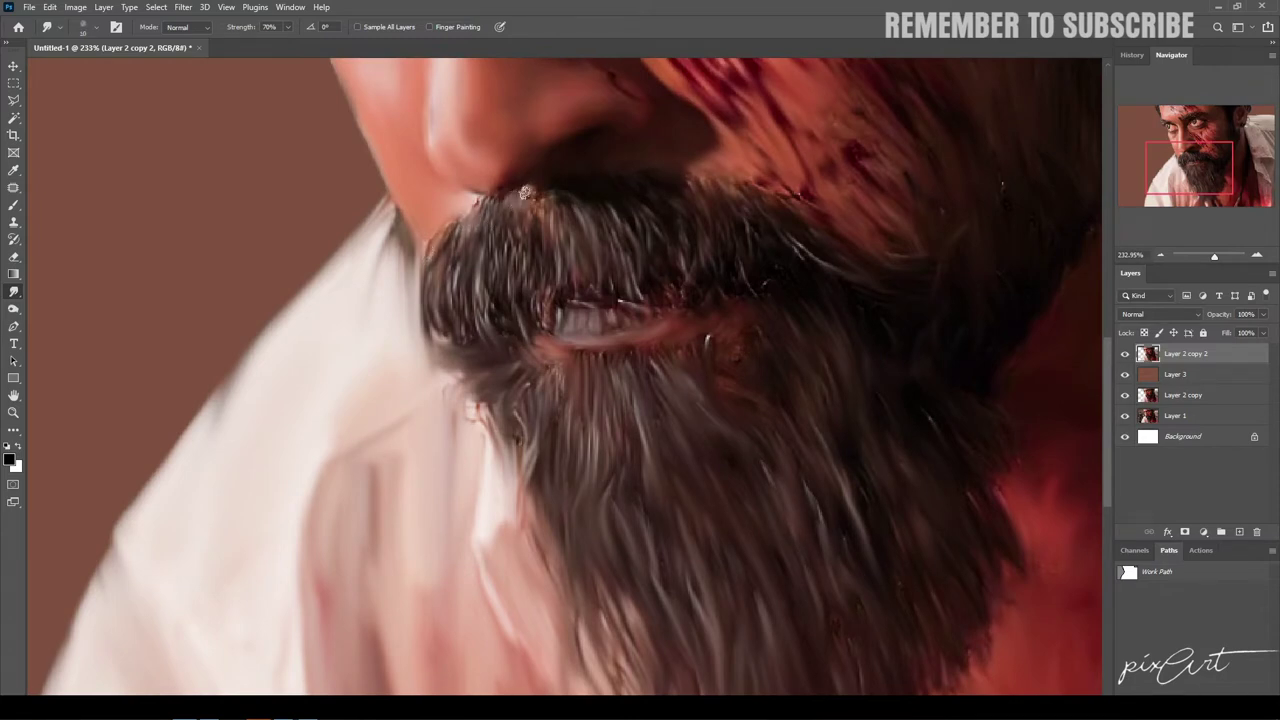
{"action": "mouse_move", "coordinate": [524, 192]}
{"action": "left_mouse_down"}
{"action": "mouse_move", "coordinate": [650, 269]}
{"action": "mouse_move", "coordinate": [694, 244]}
{"action": "mouse_move", "coordinate": [729, 443]}
{"action": "mouse_move", "coordinate": [552, 257]}
{"action": "mouse_move", "coordinate": [492, 147]}
{"action": "left_mouse_up"}
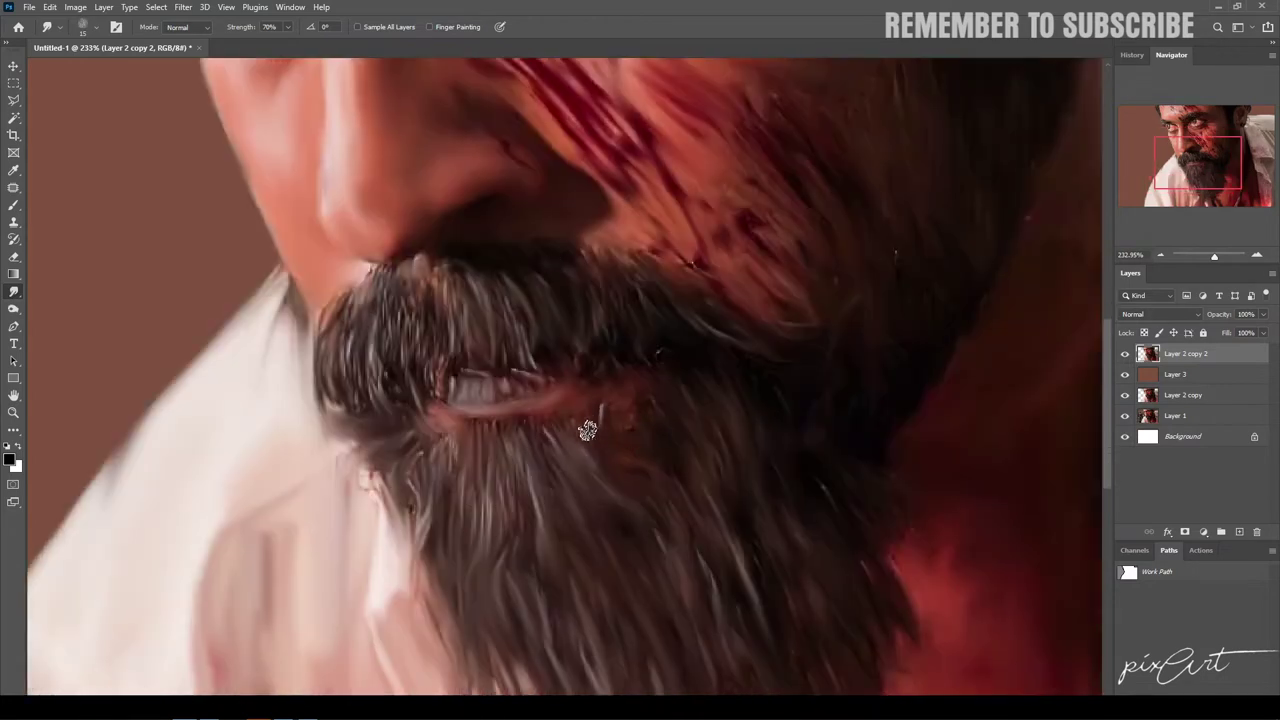
{"action": "mouse_move", "coordinate": [487, 435]}
{"action": "left_mouse_down"}
{"action": "mouse_move", "coordinate": [449, 514]}
{"action": "mouse_move", "coordinate": [417, 480]}
{"action": "mouse_move", "coordinate": [417, 451]}
{"action": "left_mouse_up"}
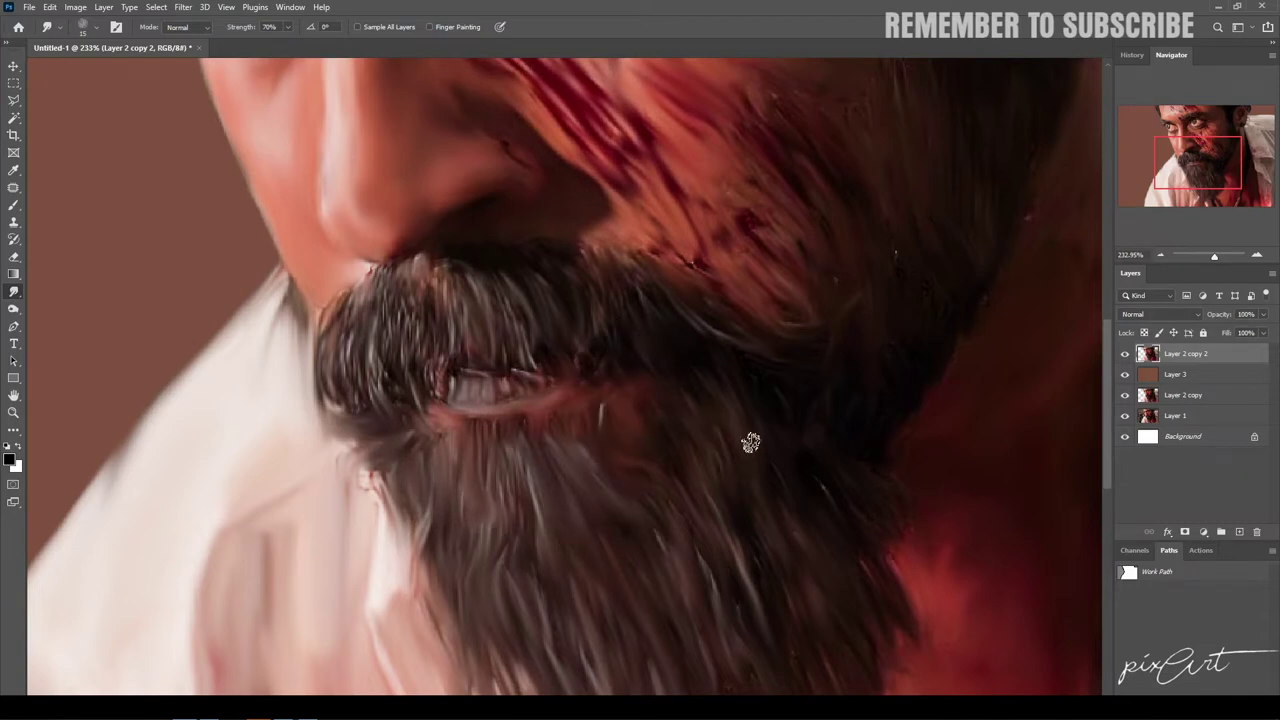
{"action": "left_click_drag", "start_coordinate": [823, 170], "coordinate": [793, 315]}
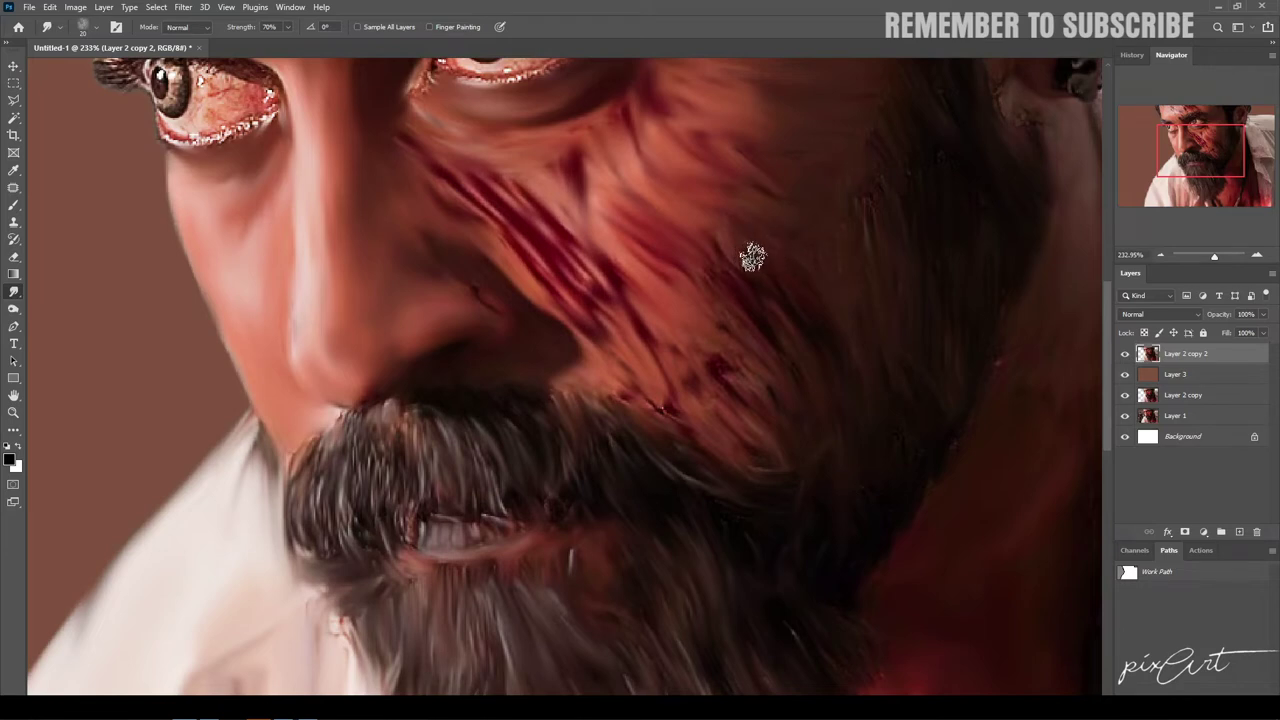
Step: Smudge the right eyebrow's lower edge, tail and top speckles into a smooth arch
{"action": "key", "text": "bracketright"}
{"action": "mouse_move", "coordinate": [874, 126]}
{"action": "left_mouse_down"}
{"action": "mouse_move", "coordinate": [831, 268]}
{"action": "mouse_move", "coordinate": [831, 349]}
{"action": "left_mouse_up"}
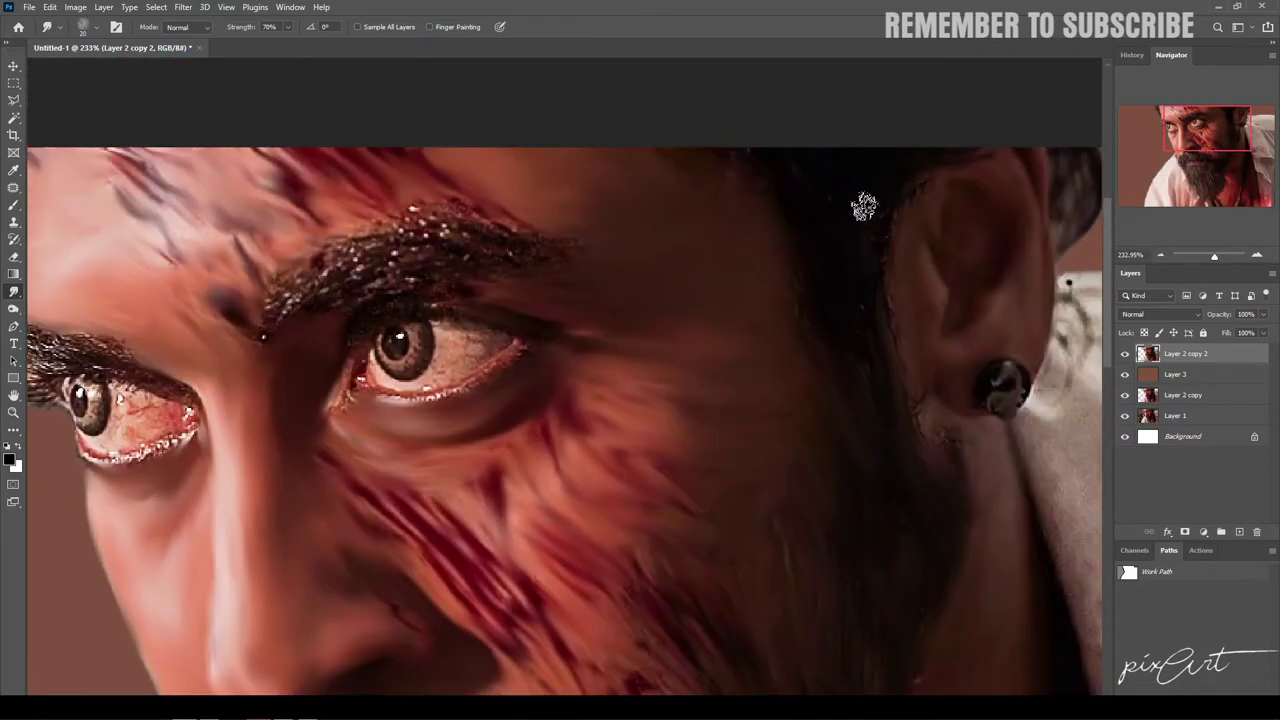
{"action": "key", "text": "bracketleft"}
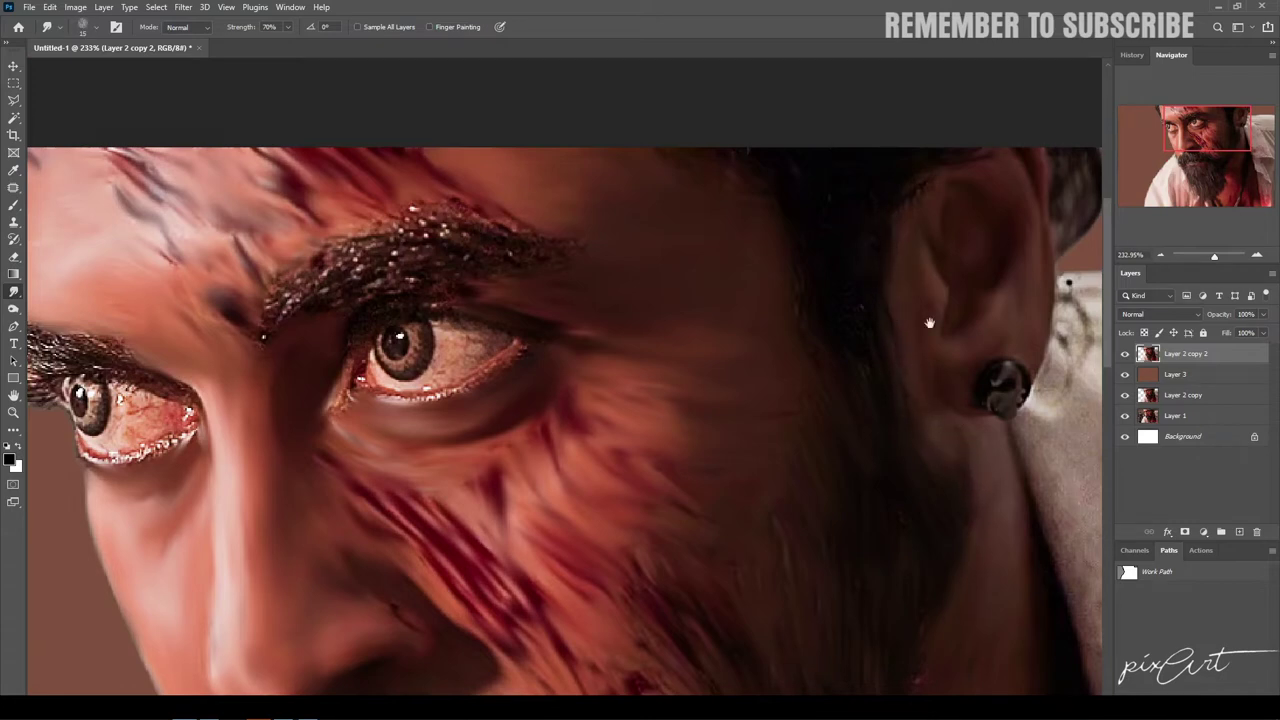
{"action": "left_click_drag", "start_coordinate": [929, 323], "coordinate": [922, 395]}
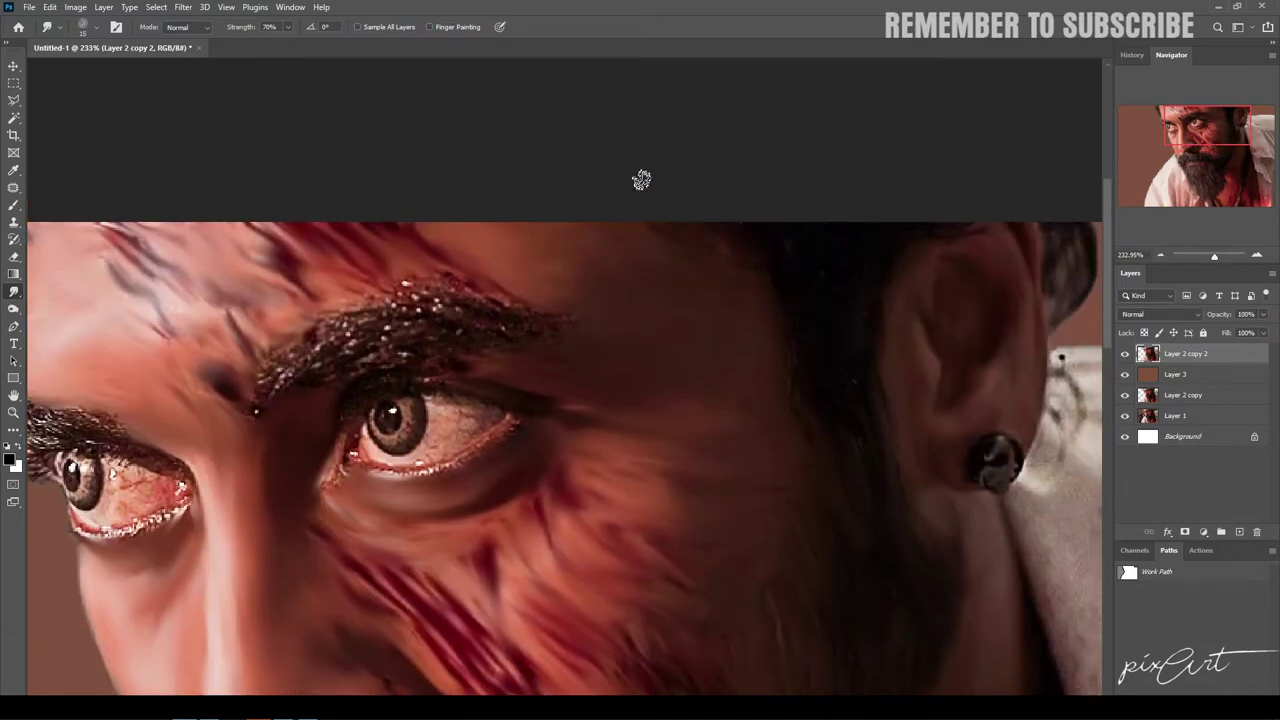
{"action": "left_click_drag", "start_coordinate": [375, 307], "coordinate": [552, 292]}
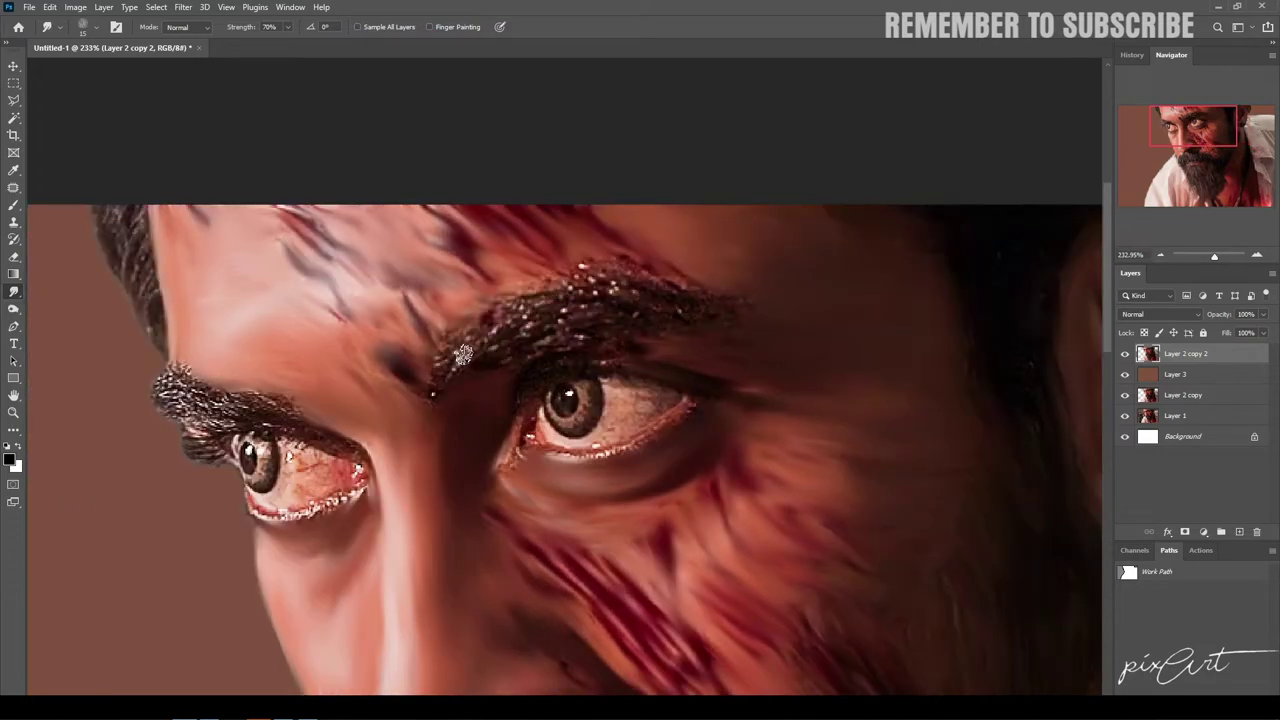
{"action": "left_click_drag", "start_coordinate": [468, 361], "coordinate": [726, 302]}
{"action": "left_click_drag", "start_coordinate": [517, 337], "coordinate": [730, 300]}
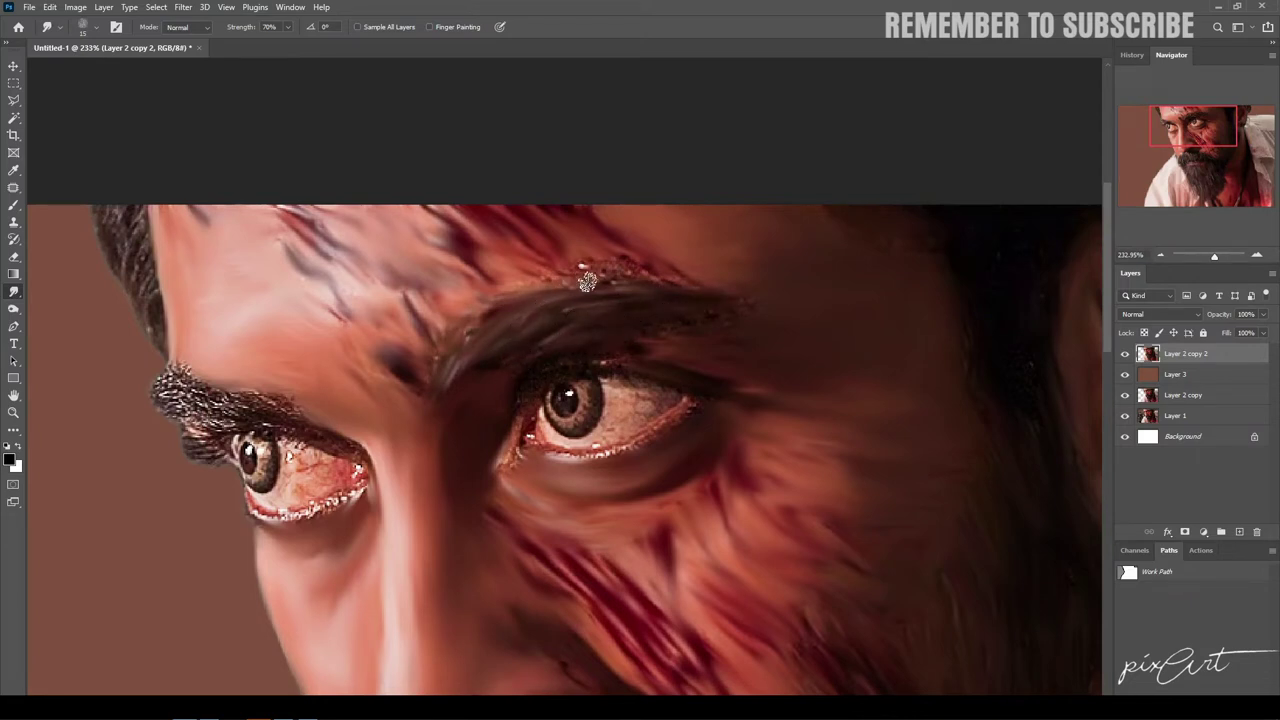
{"action": "left_click_drag", "start_coordinate": [586, 277], "coordinate": [643, 272]}
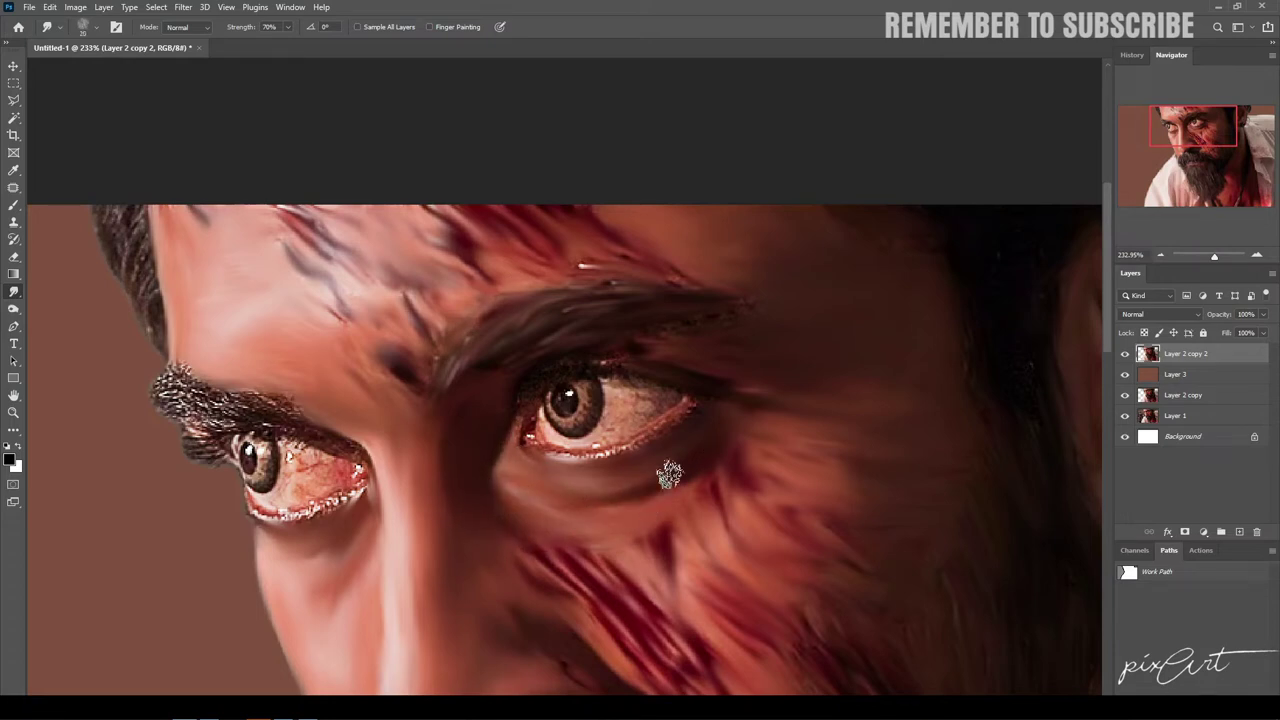
Step: Shrink the Smudge brush and zoom in on the right eye
{"action": "key", "text": "["}
{"action": "key", "text": "["}
{"action": "key", "text": "["}
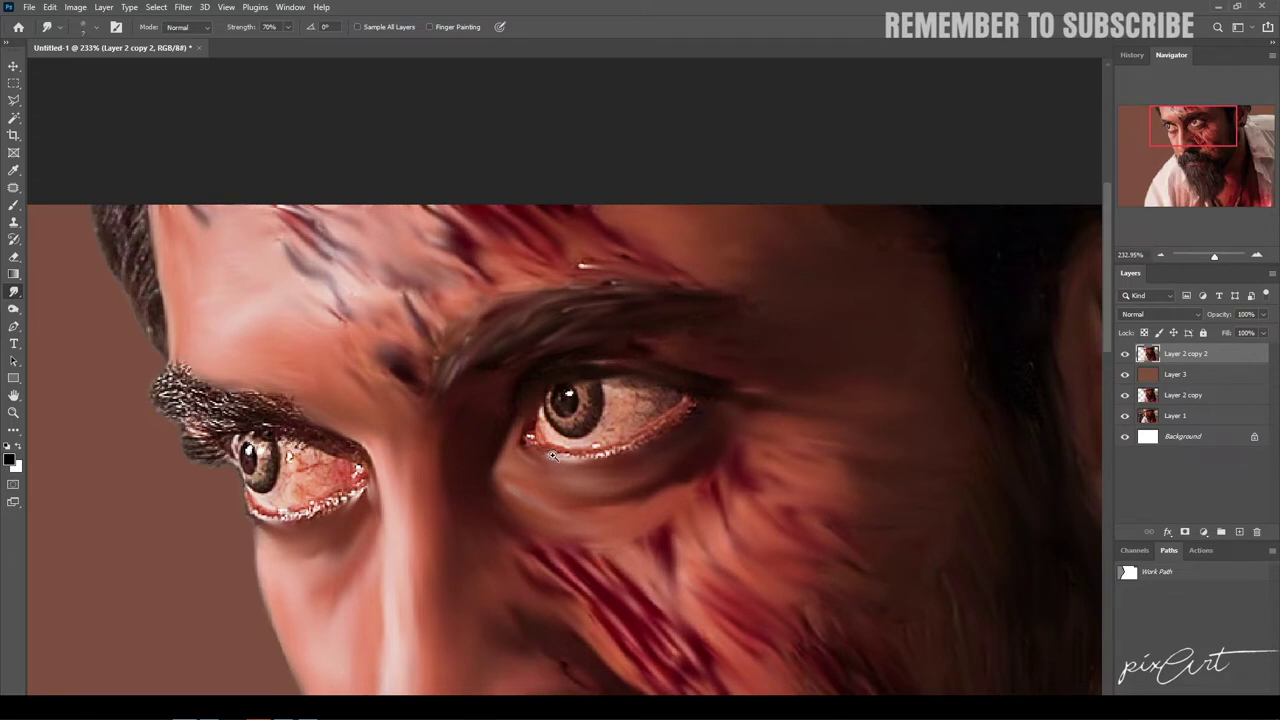
{"action": "scroll", "coordinate": [553, 456], "scroll_direction": "up", "scroll_amount": 3}
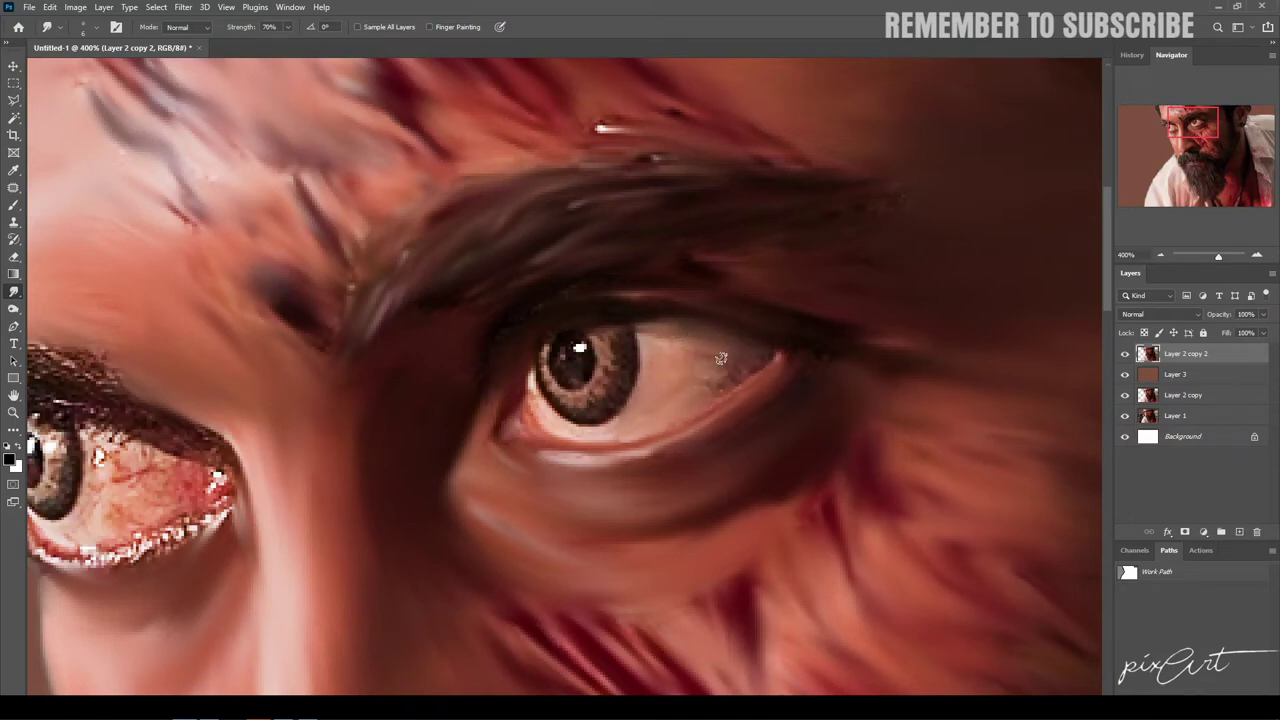
Step: Smooth the grey patch in the right eye's outer corner and pan to the left eye
{"action": "left_click_drag", "start_coordinate": [704, 344], "coordinate": [733, 377]}
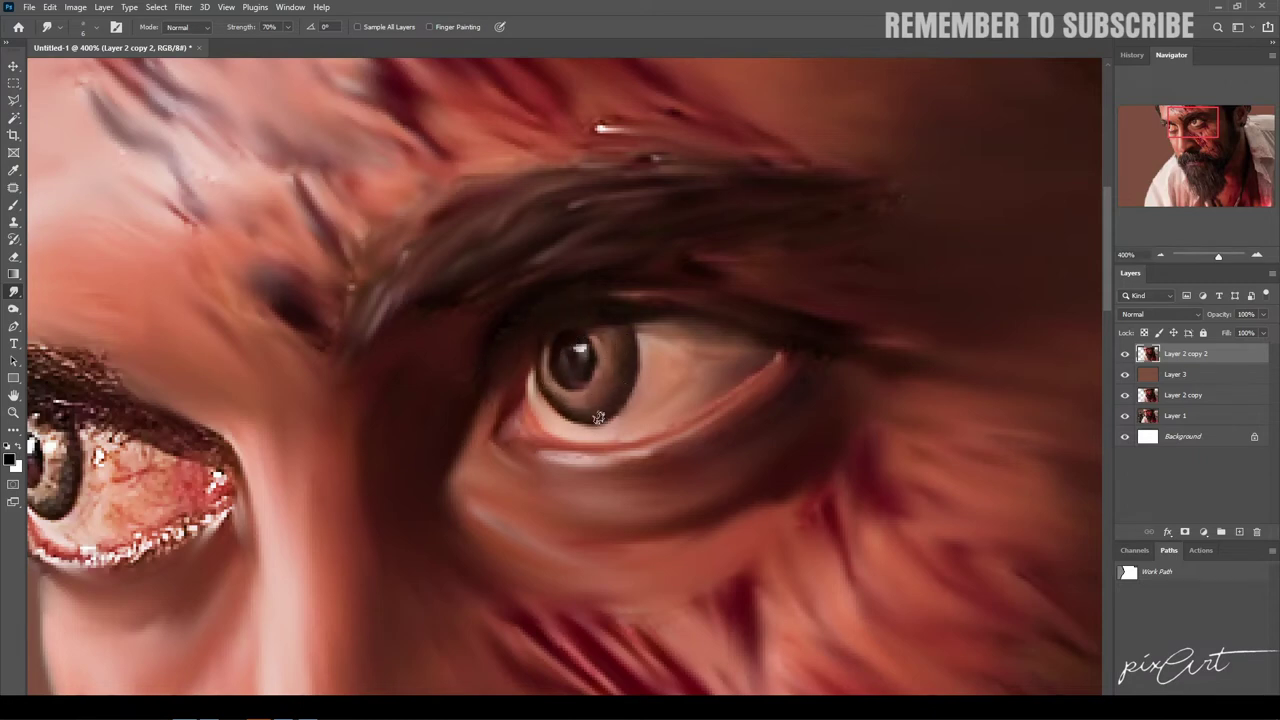
{"action": "left_click_drag", "start_coordinate": [598, 417], "coordinate": [883, 389]}
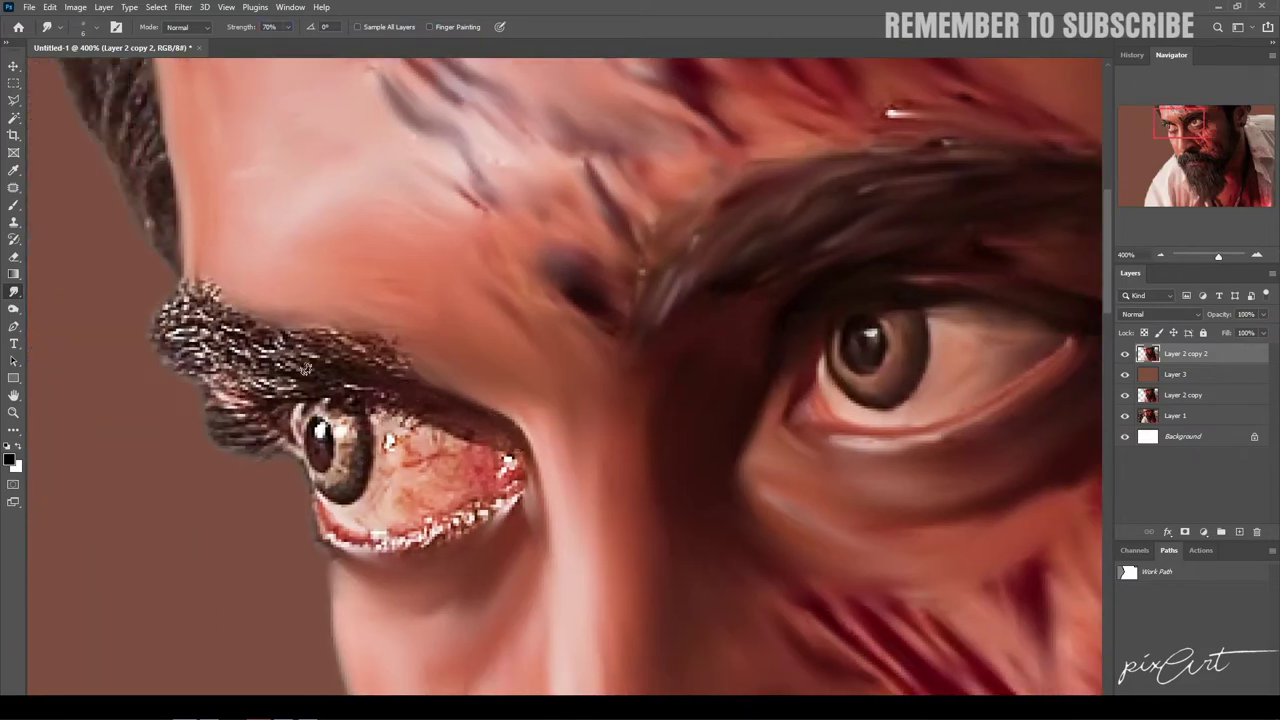
Step: Smudge the left eye's brow, outer lashes and speckled lower lid rim smooth
{"action": "mouse_move", "coordinate": [306, 368]}
{"action": "left_mouse_down"}
{"action": "mouse_move", "coordinate": [396, 358]}
{"action": "mouse_move", "coordinate": [285, 340]}
{"action": "mouse_move", "coordinate": [215, 293]}
{"action": "mouse_move", "coordinate": [240, 335]}
{"action": "mouse_move", "coordinate": [327, 382]}
{"action": "mouse_move", "coordinate": [222, 374]}
{"action": "mouse_move", "coordinate": [178, 340]}
{"action": "mouse_move", "coordinate": [160, 304]}
{"action": "mouse_move", "coordinate": [268, 366]}
{"action": "mouse_move", "coordinate": [171, 321]}
{"action": "mouse_move", "coordinate": [184, 377]}
{"action": "mouse_move", "coordinate": [222, 392]}
{"action": "mouse_move", "coordinate": [245, 444]}
{"action": "left_mouse_up"}
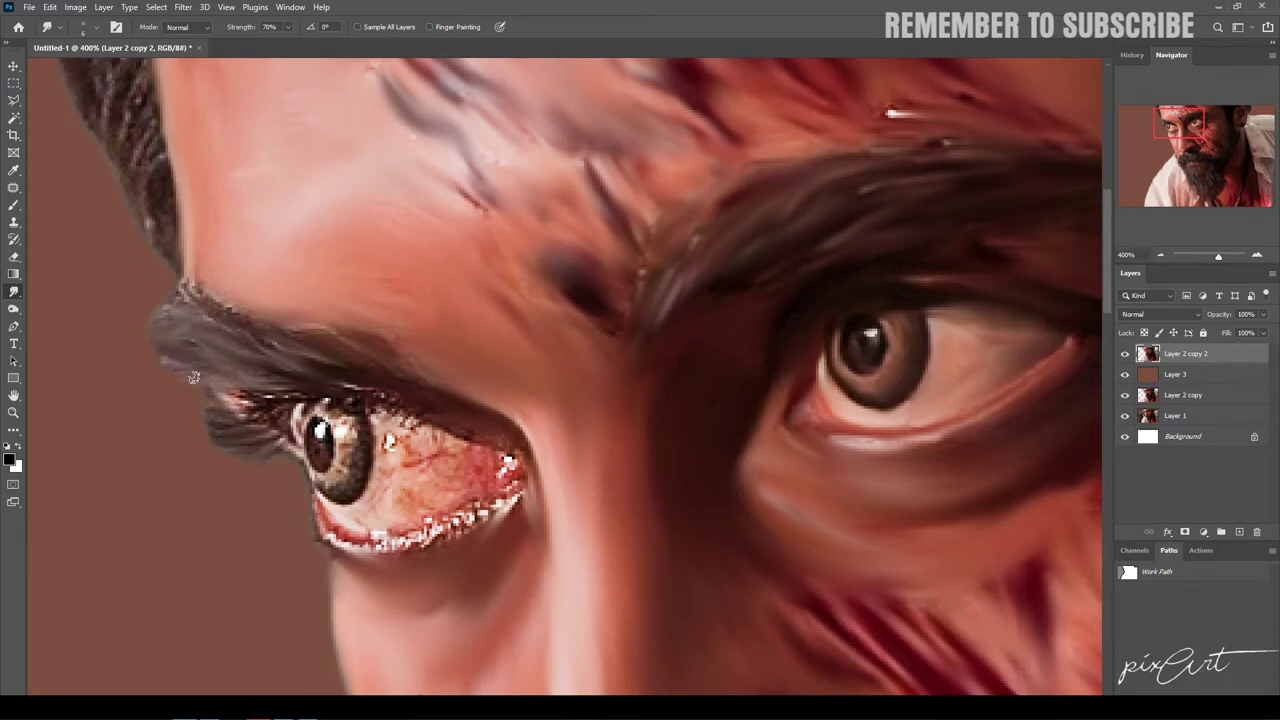
{"action": "left_click_drag", "start_coordinate": [214, 394], "coordinate": [267, 423]}
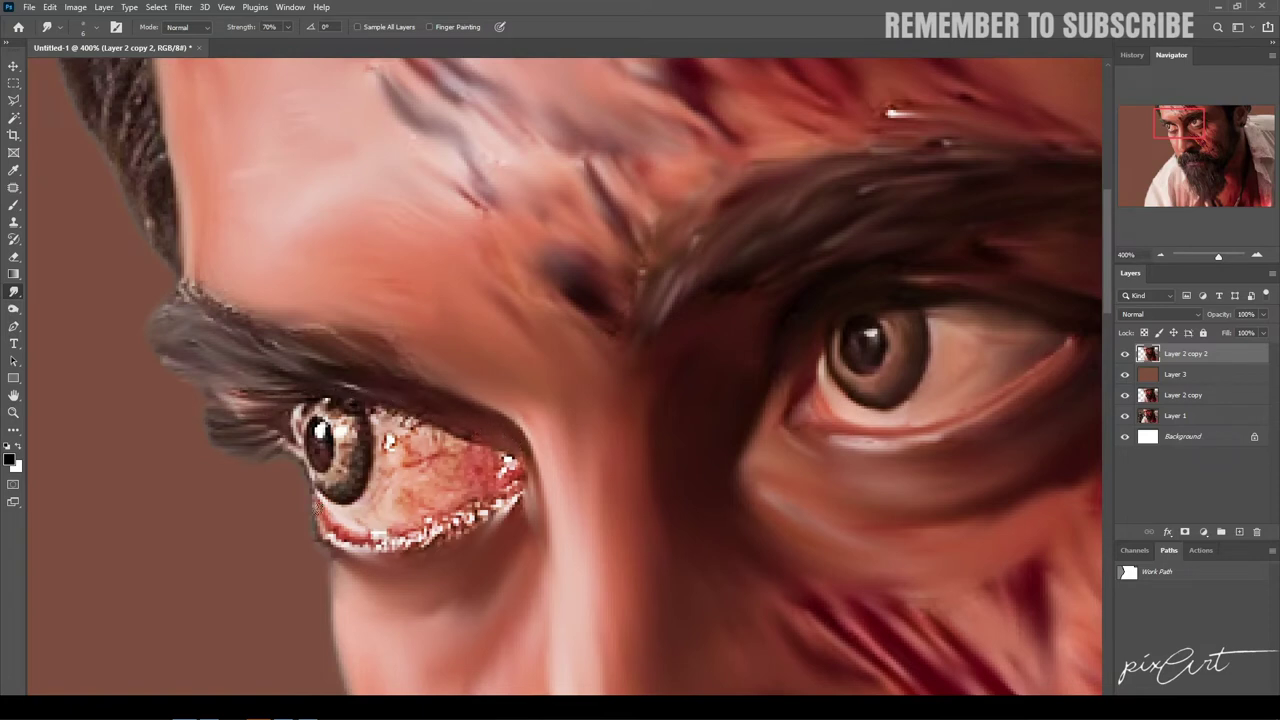
{"action": "mouse_move", "coordinate": [373, 550]}
{"action": "left_mouse_down"}
{"action": "mouse_move", "coordinate": [335, 525]}
{"action": "mouse_move", "coordinate": [470, 522]}
{"action": "mouse_move", "coordinate": [510, 495]}
{"action": "mouse_move", "coordinate": [403, 548]}
{"action": "mouse_move", "coordinate": [490, 495]}
{"action": "left_mouse_up"}
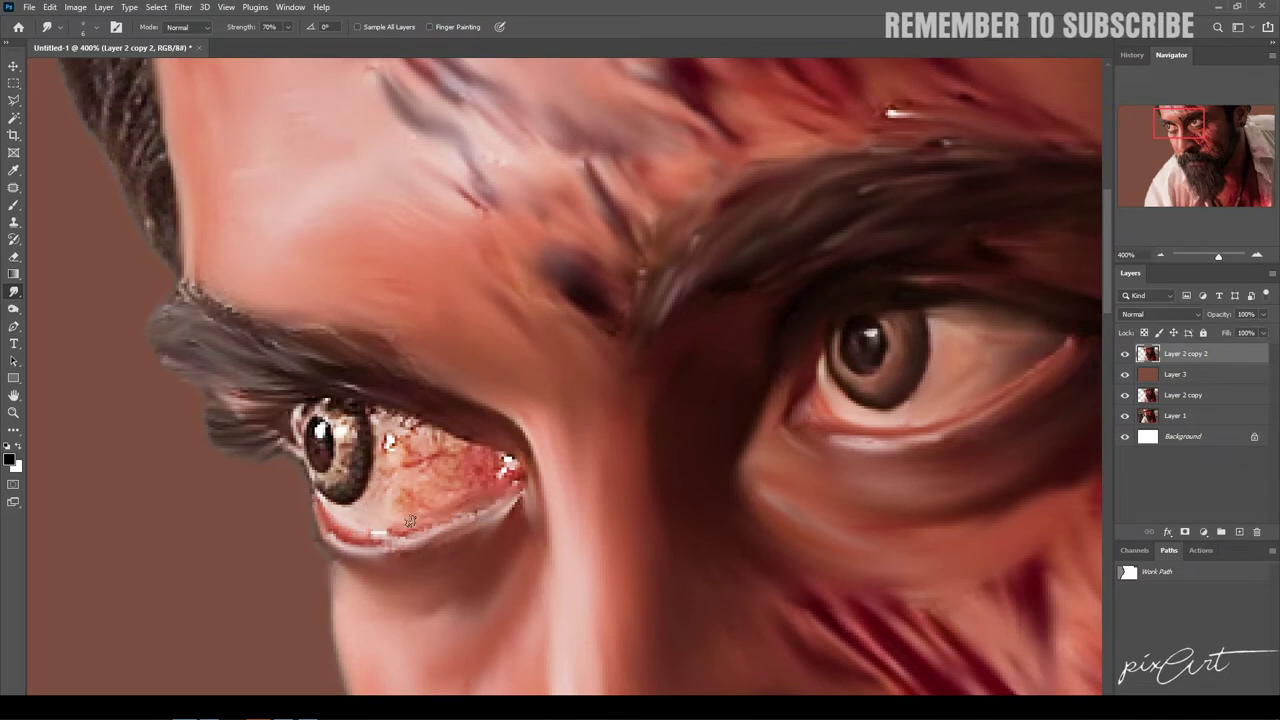
{"action": "left_click_drag", "start_coordinate": [410, 521], "coordinate": [383, 526]}
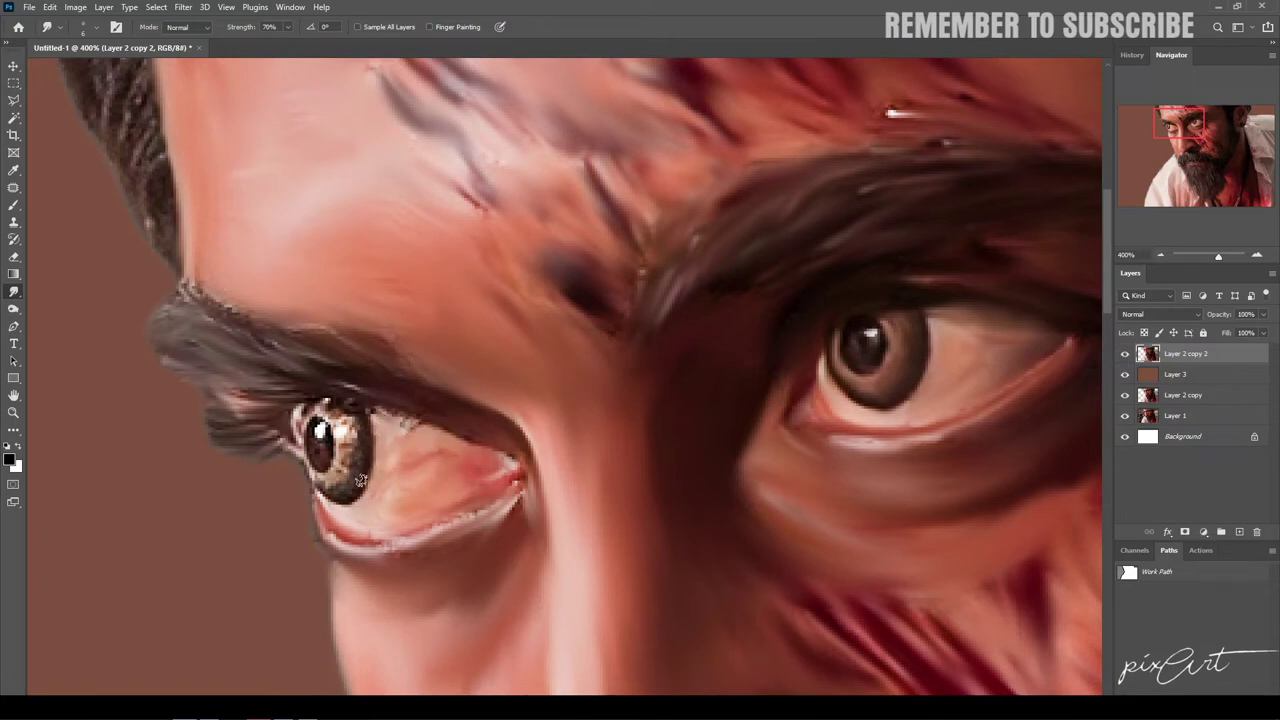
Step: Blend the left iris edge and inner lash line, then zoom out to 100%
{"action": "left_click_drag", "start_coordinate": [364, 423], "coordinate": [322, 483]}
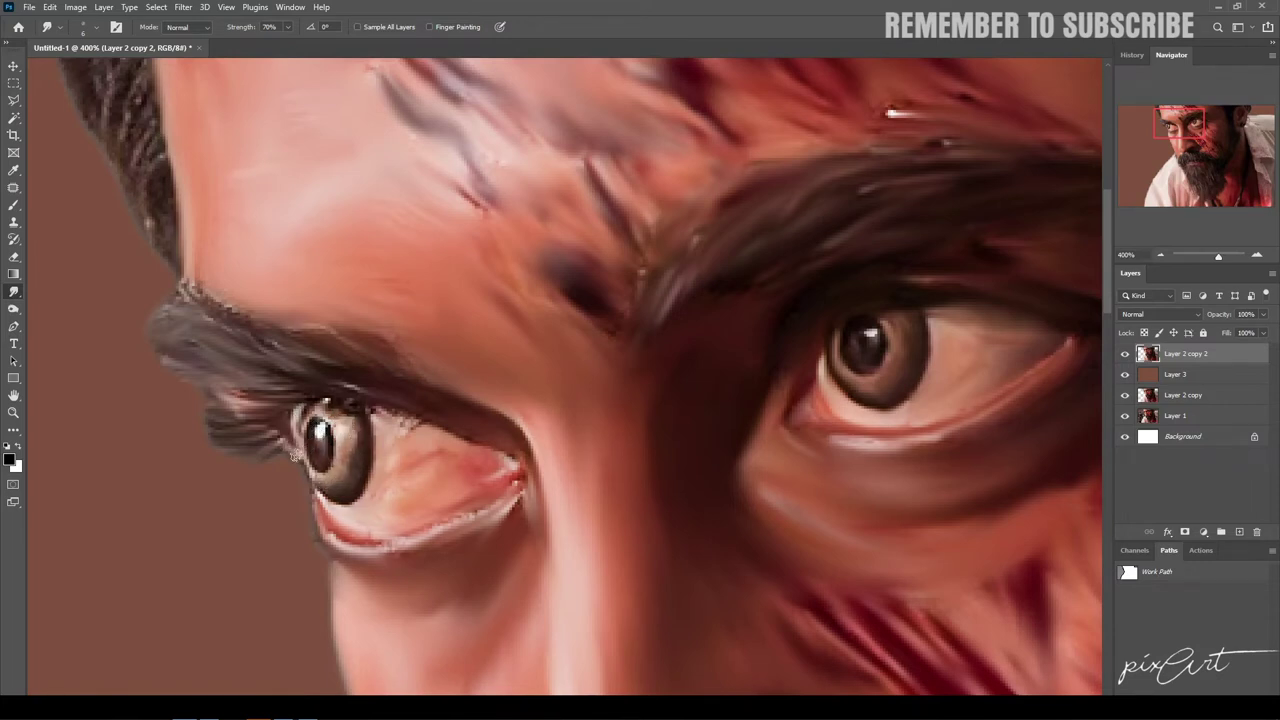
{"action": "left_click_drag", "start_coordinate": [206, 398], "coordinate": [308, 416]}
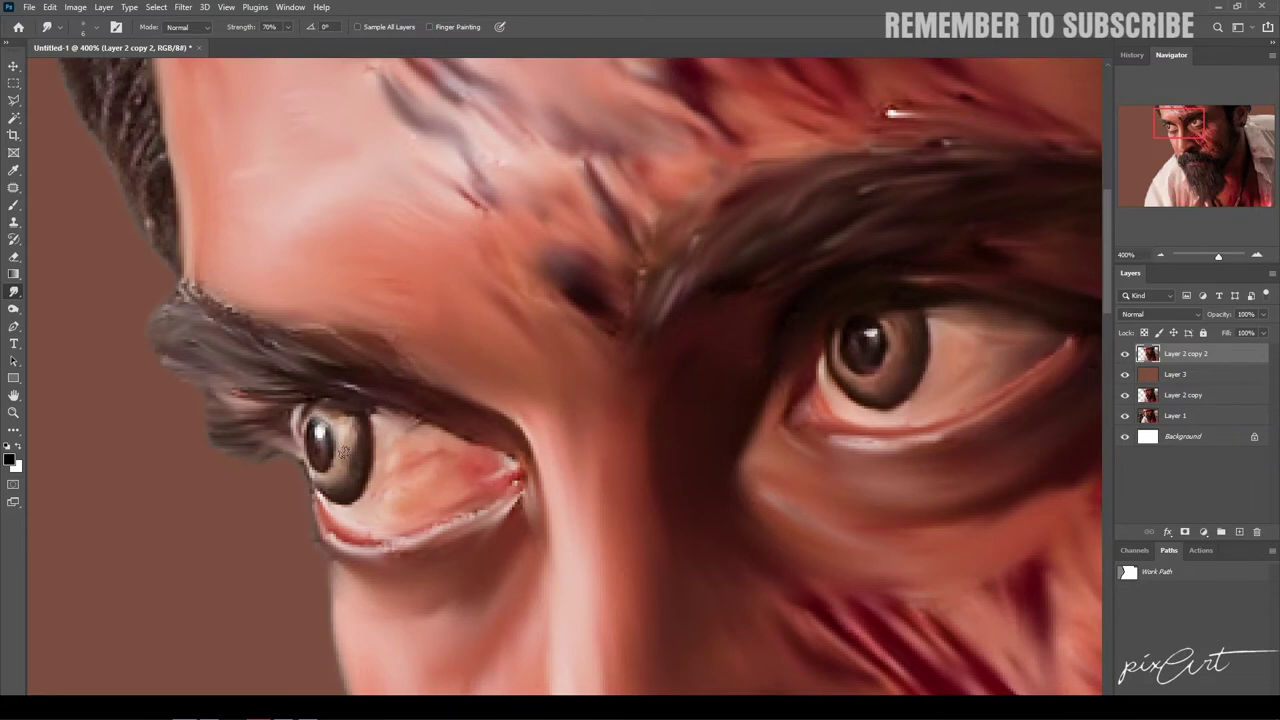
{"action": "scroll", "coordinate": [498, 488], "scroll_direction": "down", "scroll_amount": 2}
{"action": "scroll", "coordinate": [490, 488], "scroll_direction": "down", "scroll_amount": 2}
{"action": "scroll", "coordinate": [500, 500], "scroll_direction": "down", "scroll_amount": 1}
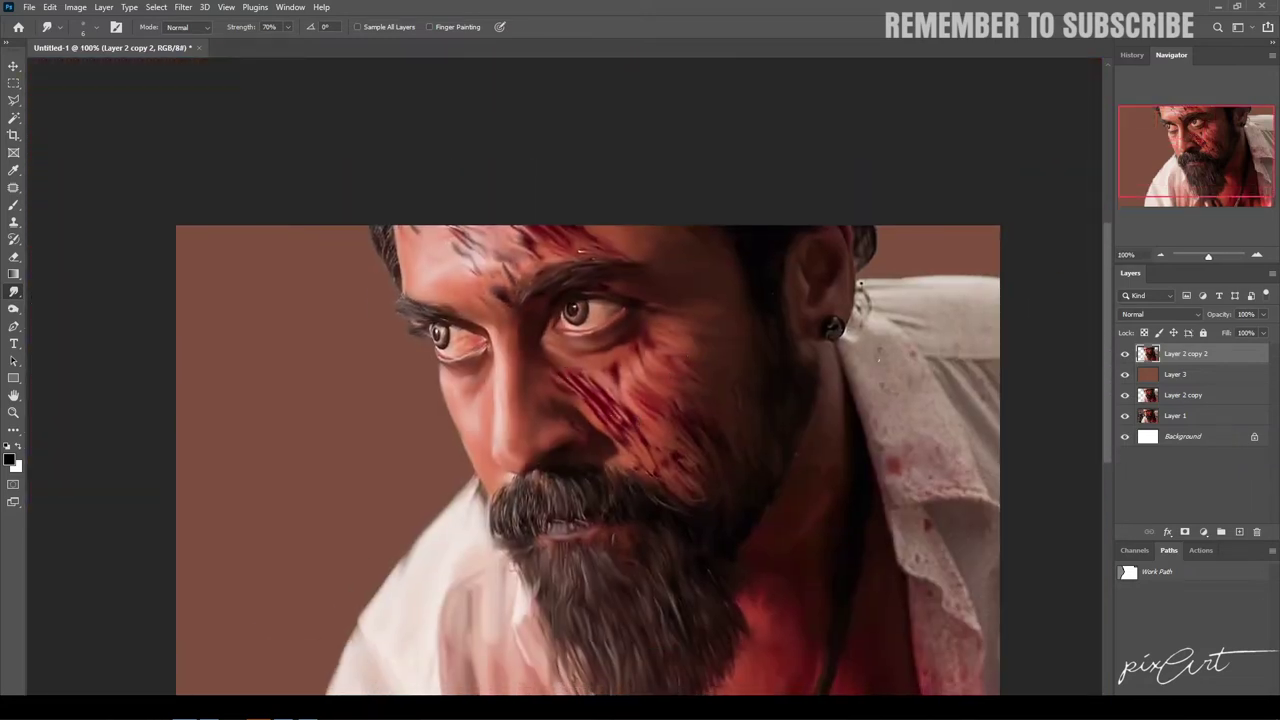
Step: Smudge the hair strands behind the ear into wispy streaks across the white shirt collar
{"action": "scroll", "coordinate": [876, 301], "scroll_direction": "up", "scroll_amount": 2}
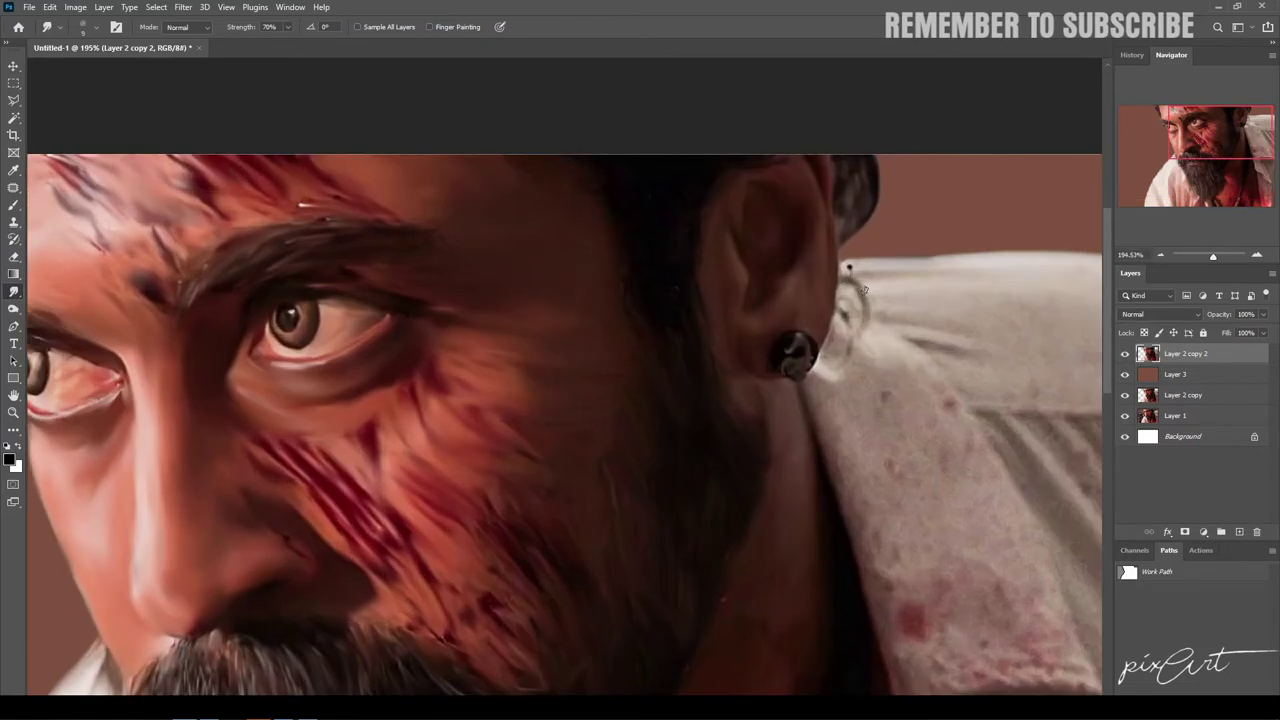
{"action": "mouse_move", "coordinate": [848, 268]}
{"action": "left_mouse_down"}
{"action": "mouse_move", "coordinate": [960, 260]}
{"action": "mouse_move", "coordinate": [894, 271]}
{"action": "left_mouse_up"}
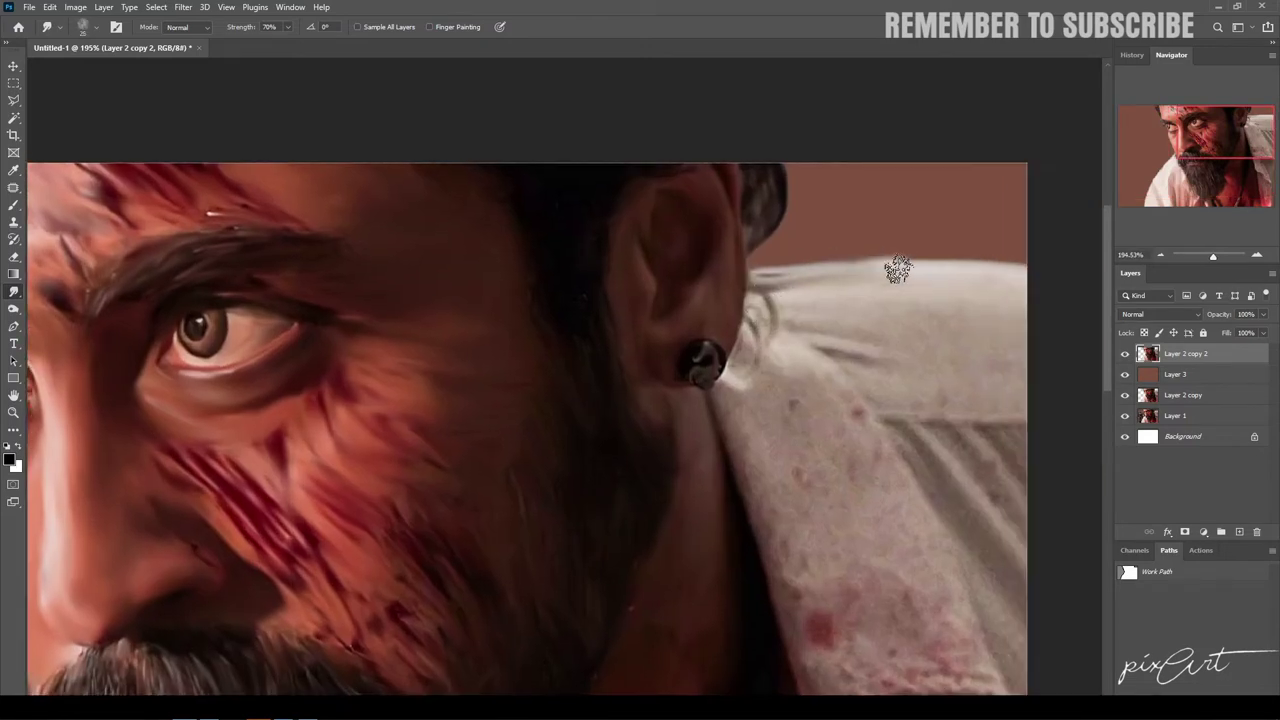
{"action": "left_click_drag", "start_coordinate": [775, 316], "coordinate": [997, 297]}
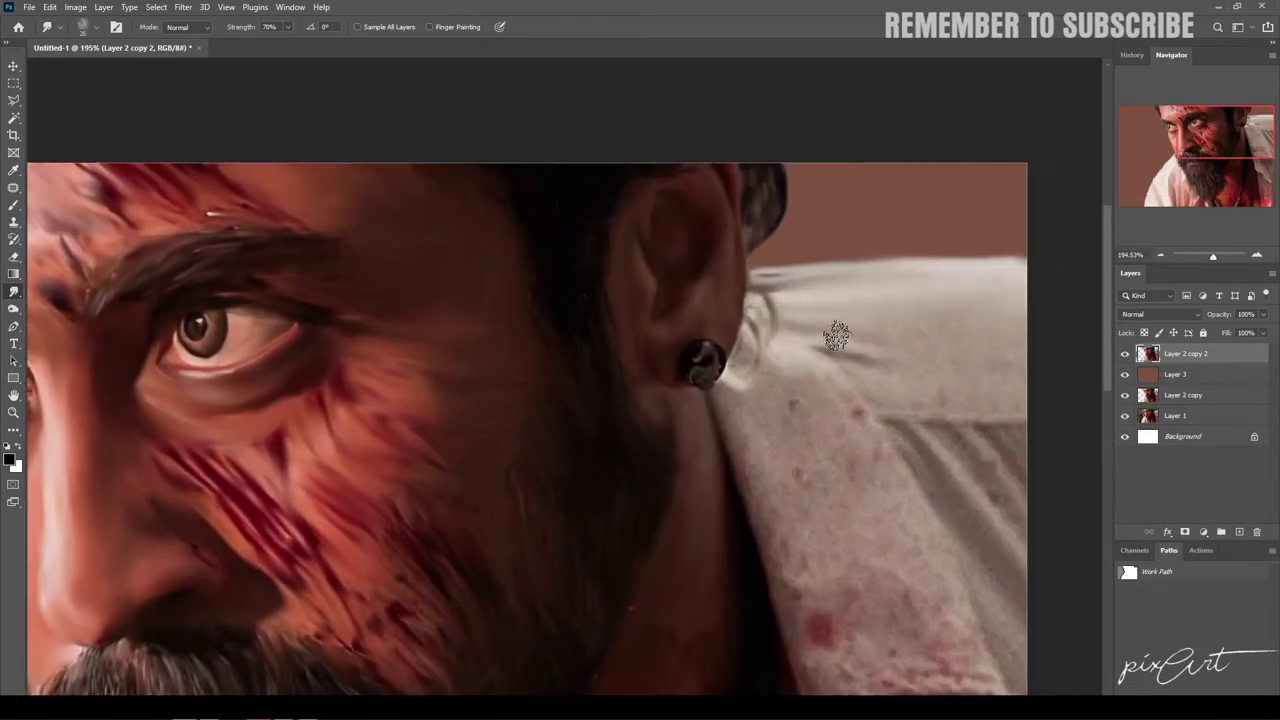
{"action": "mouse_move", "coordinate": [837, 337]}
{"action": "left_mouse_down"}
{"action": "mouse_move", "coordinate": [994, 320]}
{"action": "mouse_move", "coordinate": [880, 363]}
{"action": "mouse_move", "coordinate": [964, 358]}
{"action": "left_mouse_up"}
{"action": "left_click_drag", "start_coordinate": [845, 389], "coordinate": [943, 409]}
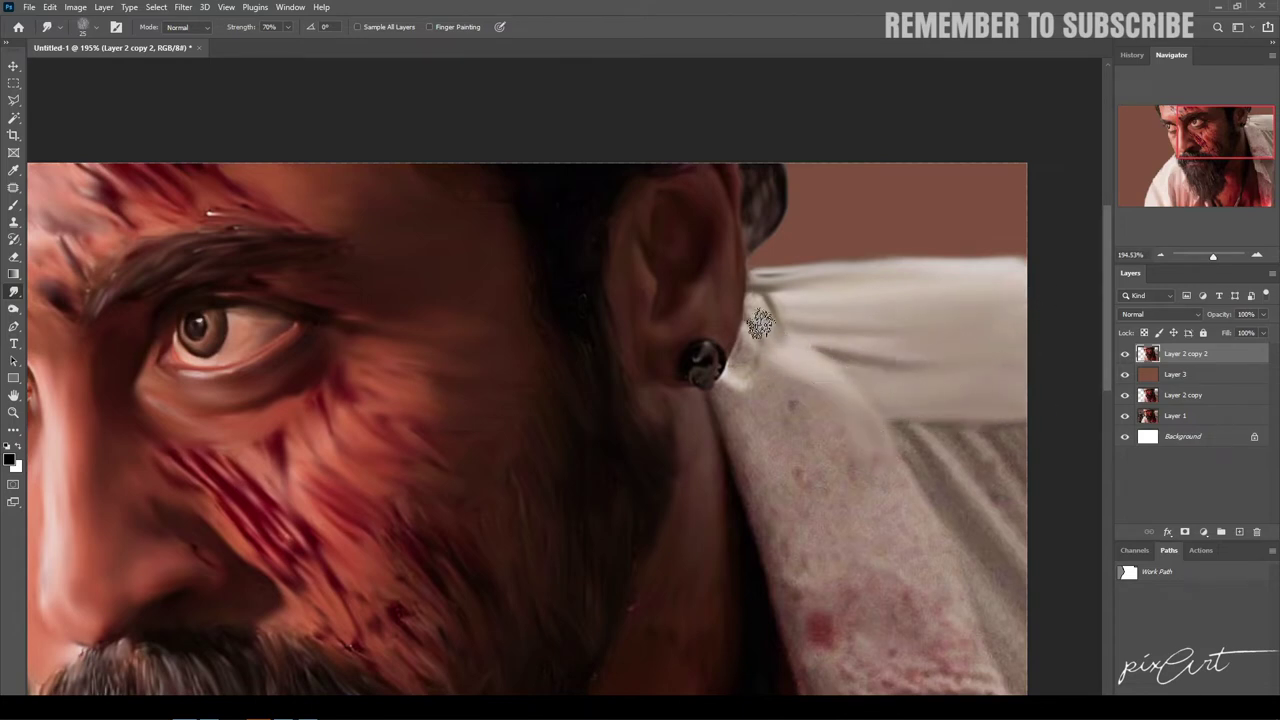
{"action": "mouse_move", "coordinate": [757, 320]}
{"action": "left_mouse_down"}
{"action": "mouse_move", "coordinate": [734, 443]}
{"action": "mouse_move", "coordinate": [789, 381]}
{"action": "left_mouse_up"}
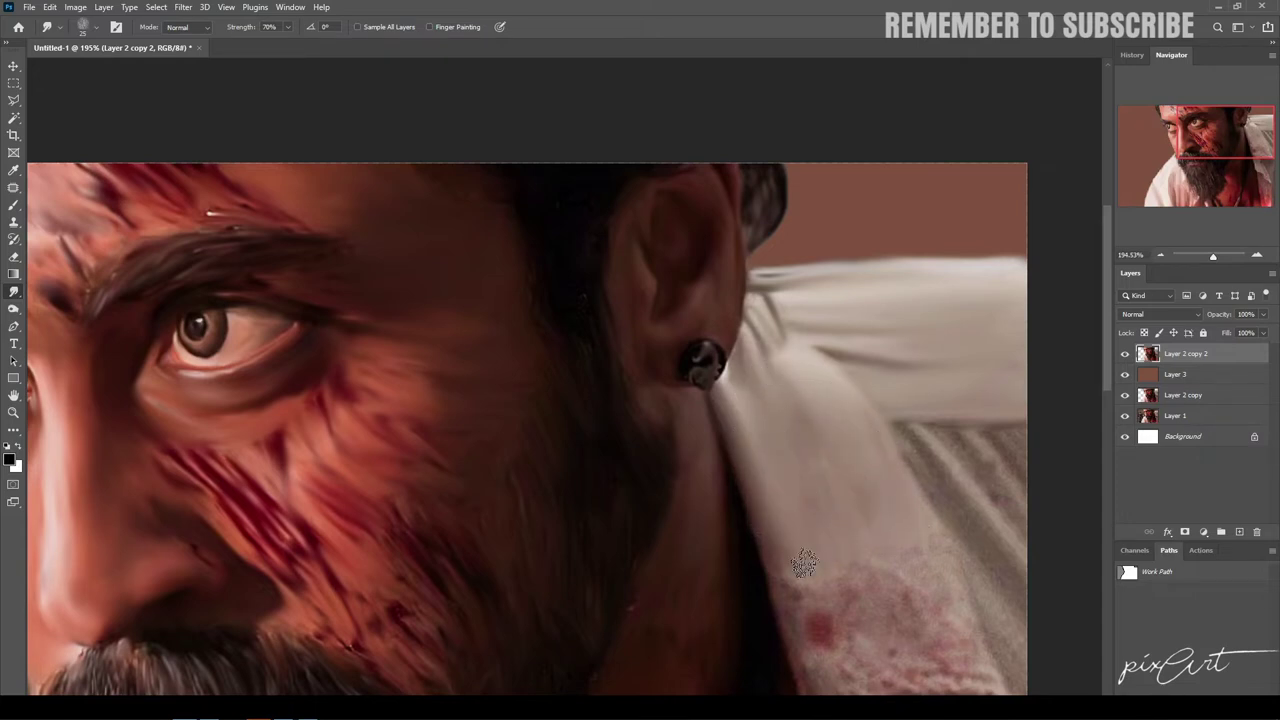
{"action": "mouse_move", "coordinate": [773, 562]}
{"action": "left_mouse_down"}
{"action": "mouse_move", "coordinate": [688, 362]}
{"action": "mouse_move", "coordinate": [723, 409]}
{"action": "mouse_move", "coordinate": [757, 500]}
{"action": "mouse_move", "coordinate": [880, 480]}
{"action": "mouse_move", "coordinate": [778, 430]}
{"action": "mouse_move", "coordinate": [809, 354]}
{"action": "mouse_move", "coordinate": [857, 386]}
{"action": "mouse_move", "coordinate": [840, 423]}
{"action": "mouse_move", "coordinate": [785, 449]}
{"action": "mouse_move", "coordinate": [871, 471]}
{"action": "mouse_move", "coordinate": [820, 229]}
{"action": "mouse_move", "coordinate": [873, 281]}
{"action": "mouse_move", "coordinate": [871, 238]}
{"action": "mouse_move", "coordinate": [920, 251]}
{"action": "mouse_move", "coordinate": [957, 297]}
{"action": "mouse_move", "coordinate": [911, 380]}
{"action": "mouse_move", "coordinate": [957, 357]}
{"action": "mouse_move", "coordinate": [854, 294]}
{"action": "mouse_move", "coordinate": [951, 491]}
{"action": "mouse_move", "coordinate": [855, 585]}
{"action": "mouse_move", "coordinate": [886, 643]}
{"action": "mouse_move", "coordinate": [800, 509]}
{"action": "mouse_move", "coordinate": [891, 506]}
{"action": "mouse_move", "coordinate": [917, 578]}
{"action": "mouse_move", "coordinate": [940, 543]}
{"action": "left_mouse_up"}
{"action": "scroll", "coordinate": [900, 500], "scroll_direction": "down", "scroll_amount": 2}
Step: Soften the beard and lower shirt area with upward Smudge strokes
{"action": "mouse_move", "coordinate": [843, 451]}
{"action": "left_mouse_down"}
{"action": "mouse_move", "coordinate": [877, 577]}
{"action": "mouse_move", "coordinate": [758, 387]}
{"action": "mouse_move", "coordinate": [691, 386]}
{"action": "mouse_move", "coordinate": [680, 354]}
{"action": "mouse_move", "coordinate": [731, 423]}
{"action": "mouse_move", "coordinate": [773, 452]}
{"action": "mouse_move", "coordinate": [837, 569]}
{"action": "mouse_move", "coordinate": [757, 523]}
{"action": "mouse_move", "coordinate": [851, 614]}
{"action": "mouse_move", "coordinate": [843, 666]}
{"action": "mouse_move", "coordinate": [737, 560]}
{"action": "mouse_move", "coordinate": [773, 567]}
{"action": "mouse_move", "coordinate": [770, 600]}
{"action": "mouse_move", "coordinate": [726, 471]}
{"action": "mouse_move", "coordinate": [762, 667]}
{"action": "mouse_move", "coordinate": [734, 491]}
{"action": "mouse_move", "coordinate": [723, 520]}
{"action": "mouse_move", "coordinate": [734, 294]}
{"action": "mouse_move", "coordinate": [812, 404]}
{"action": "mouse_move", "coordinate": [766, 429]}
{"action": "mouse_move", "coordinate": [763, 517]}
{"action": "mouse_move", "coordinate": [771, 389]}
{"action": "mouse_move", "coordinate": [816, 603]}
{"action": "mouse_move", "coordinate": [757, 443]}
{"action": "mouse_move", "coordinate": [797, 451]}
{"action": "mouse_move", "coordinate": [817, 374]}
{"action": "mouse_move", "coordinate": [846, 594]}
{"action": "mouse_move", "coordinate": [763, 251]}
{"action": "mouse_move", "coordinate": [774, 304]}
{"action": "mouse_move", "coordinate": [663, 131]}
{"action": "mouse_move", "coordinate": [740, 429]}
{"action": "left_mouse_up"}
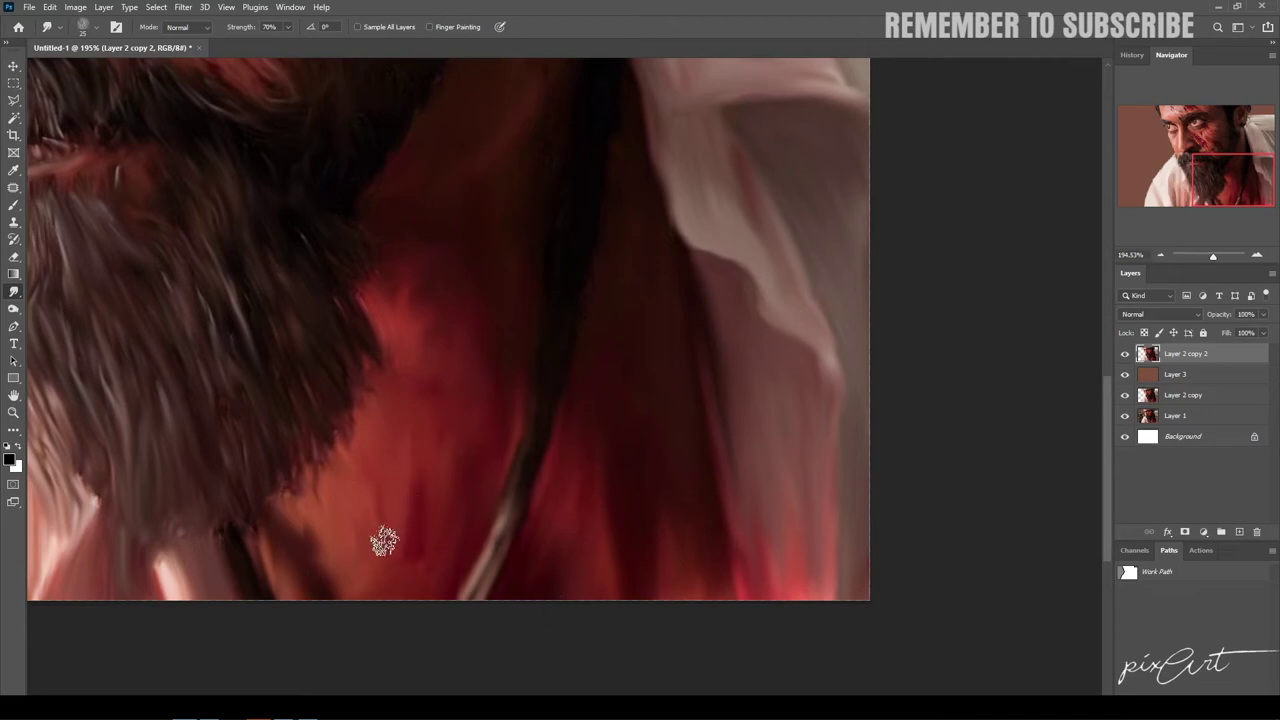
{"action": "mouse_move", "coordinate": [220, 523]}
{"action": "left_mouse_down"}
{"action": "mouse_move", "coordinate": [209, 346]}
{"action": "mouse_move", "coordinate": [242, 240]}
{"action": "left_mouse_up"}
{"action": "scroll", "coordinate": [420, 494], "scroll_direction": "up", "scroll_amount": 1}
{"action": "scroll", "coordinate": [420, 494], "scroll_direction": "up", "scroll_amount": 3}
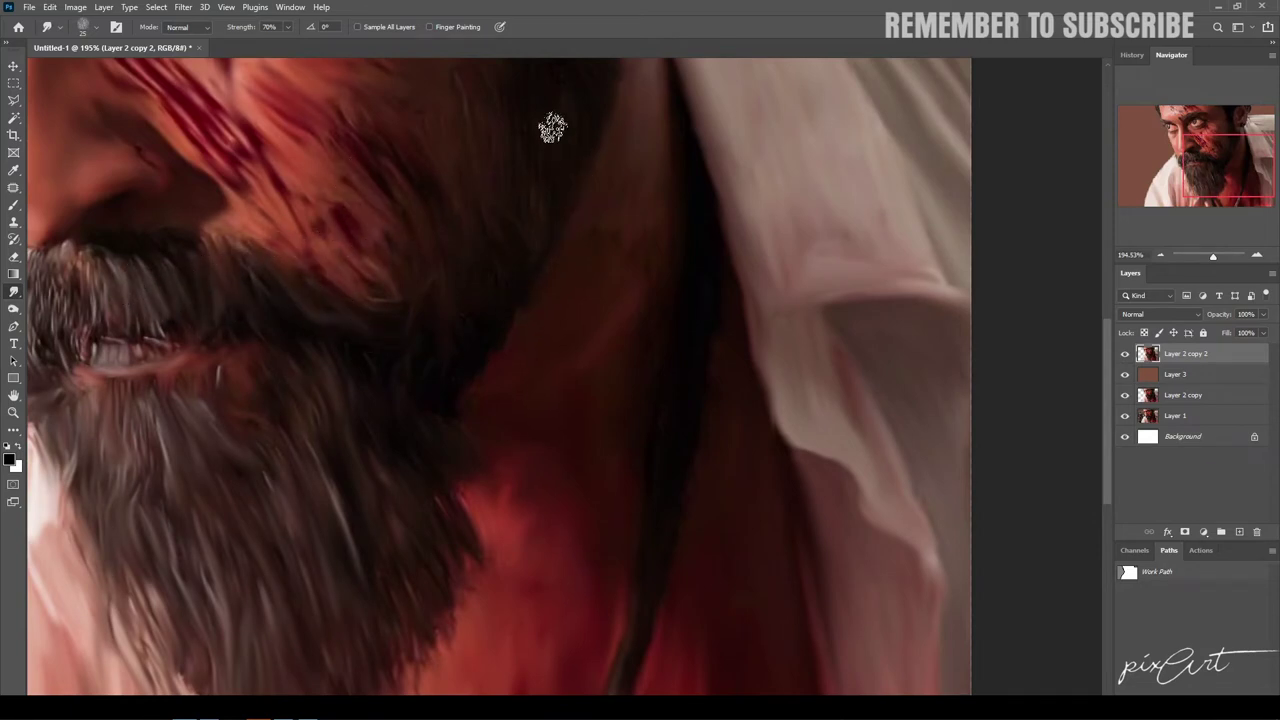
{"action": "scroll", "coordinate": [537, 451], "scroll_direction": "up", "scroll_amount": 4}
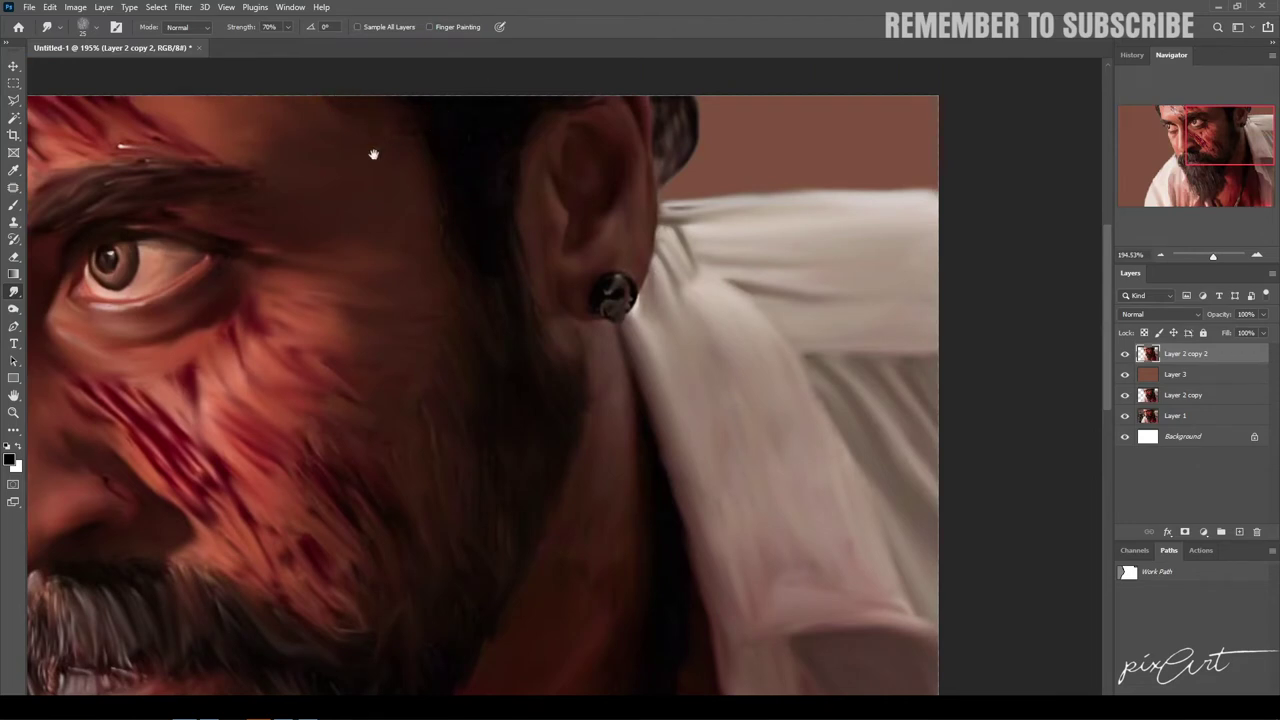
Step: Reframe on the face and smooth the hairline along the forehead's left edge
{"action": "scroll", "coordinate": [420, 142], "scroll_direction": "left", "scroll_amount": 5}
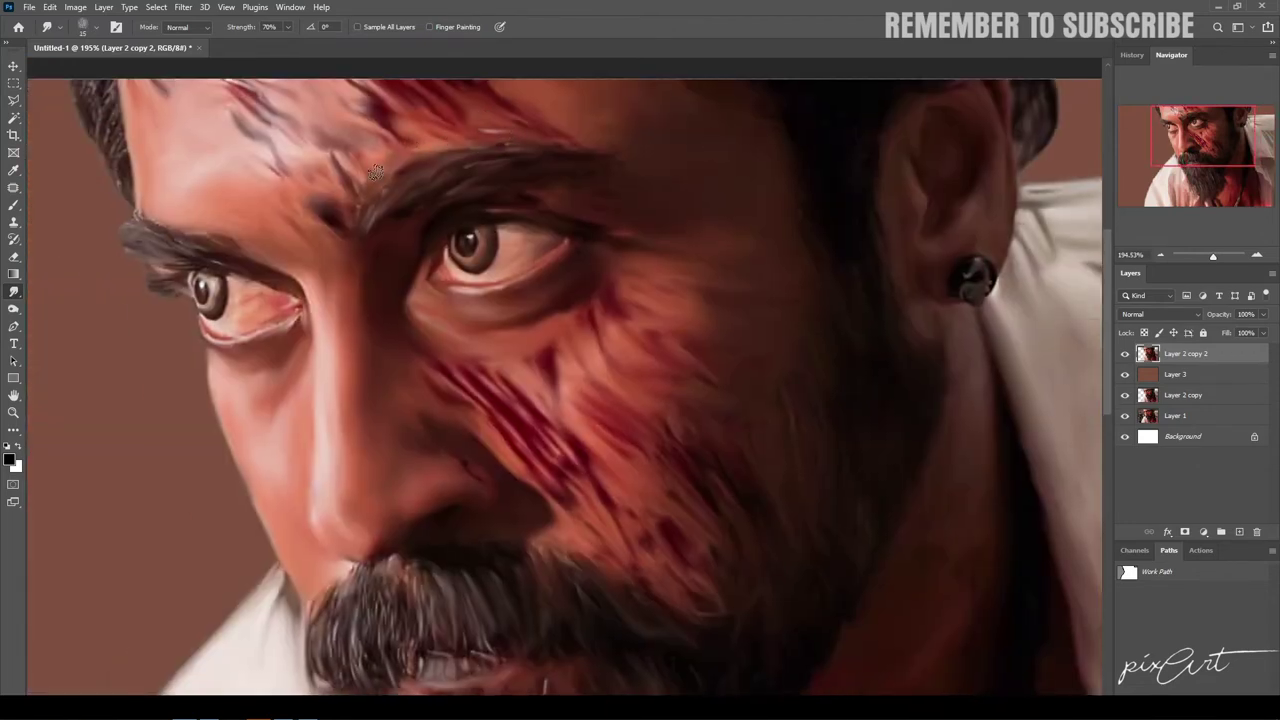
{"action": "scroll", "coordinate": [395, 180], "scroll_direction": "left", "scroll_amount": 2}
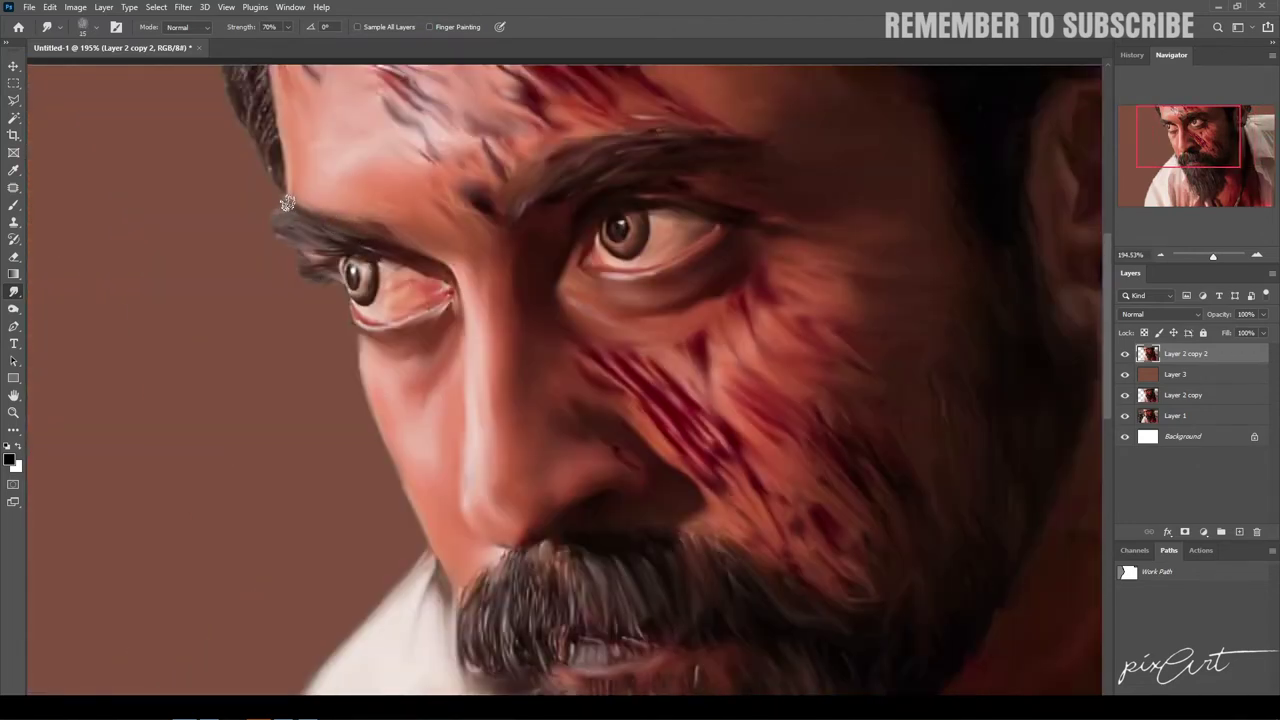
{"action": "left_click_drag", "start_coordinate": [273, 160], "coordinate": [380, 278]}
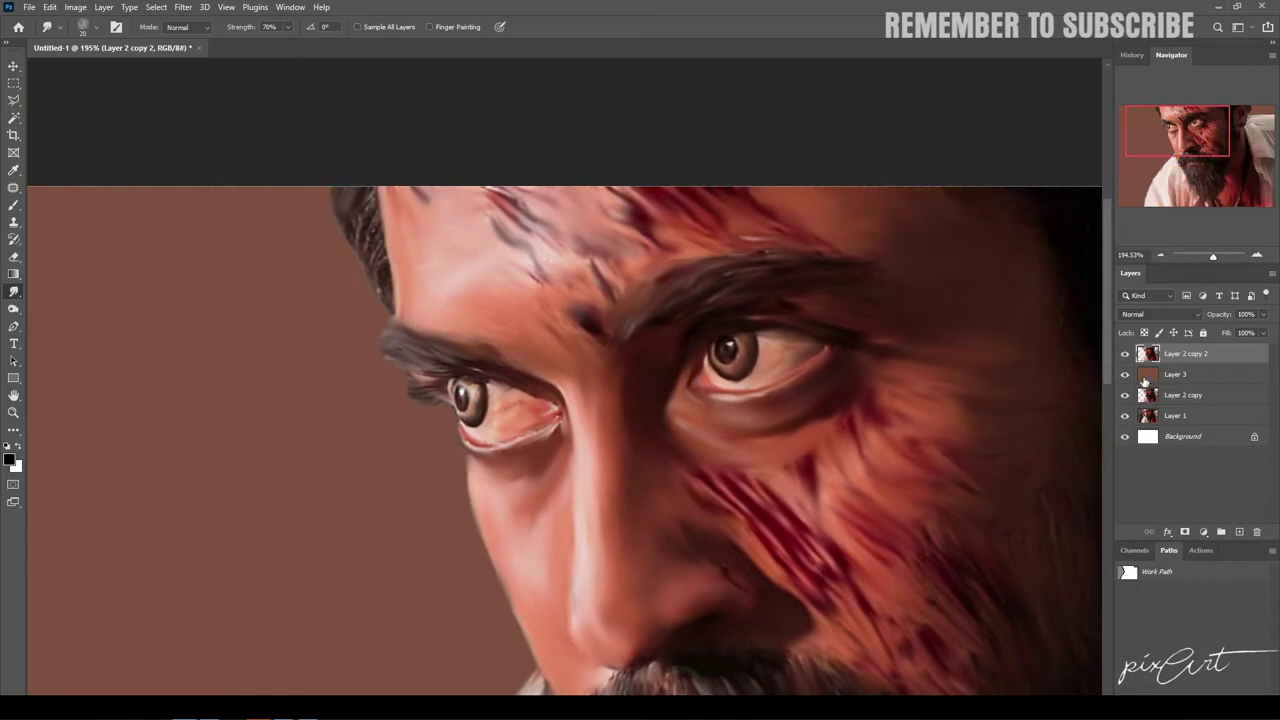
{"action": "scroll", "coordinate": [1096, 366], "scroll_direction": "down", "scroll_amount": 3}
{"action": "scroll", "coordinate": [330, 260], "scroll_direction": "up", "scroll_amount": 3}
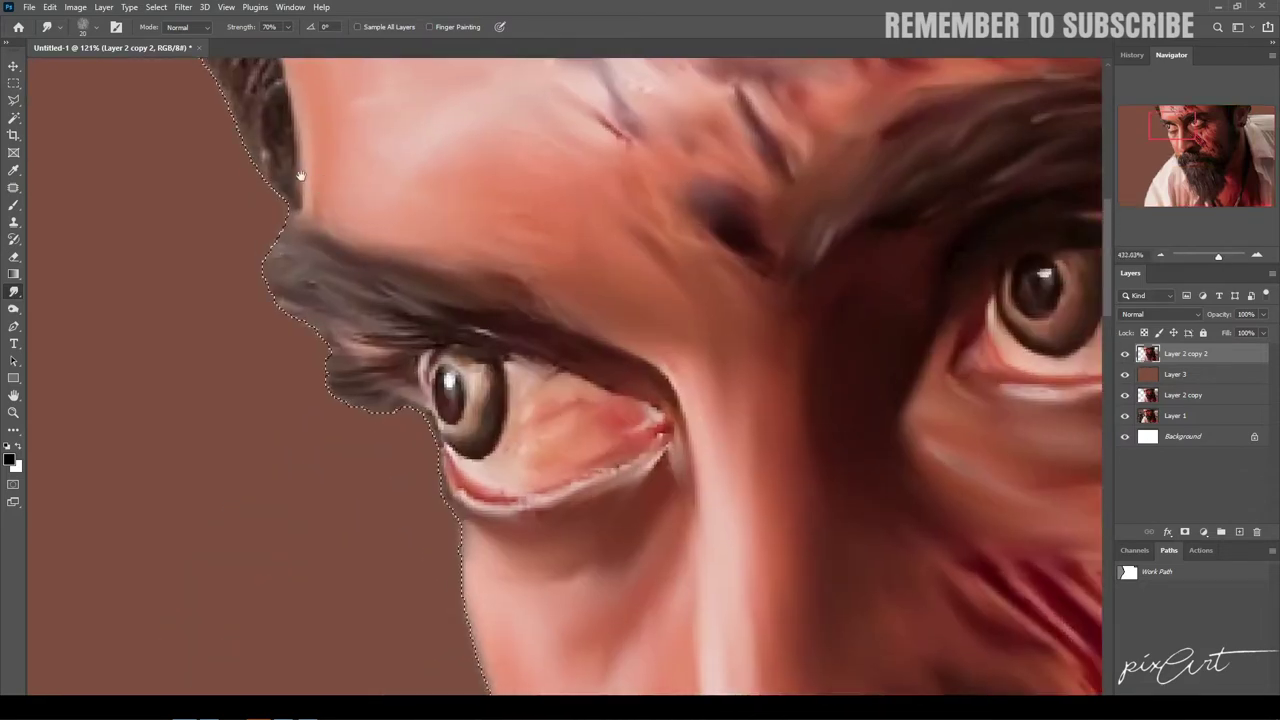
{"action": "scroll", "coordinate": [357, 271], "scroll_direction": "up", "scroll_amount": 2}
{"action": "mouse_move", "coordinate": [304, 262]}
{"action": "left_mouse_down"}
{"action": "mouse_move", "coordinate": [314, 337]}
{"action": "mouse_move", "coordinate": [363, 286]}
{"action": "mouse_move", "coordinate": [354, 309]}
{"action": "mouse_move", "coordinate": [397, 466]}
{"action": "mouse_move", "coordinate": [384, 302]}
{"action": "mouse_move", "coordinate": [357, 211]}
{"action": "mouse_move", "coordinate": [277, 234]}
{"action": "mouse_move", "coordinate": [360, 237]}
{"action": "mouse_move", "coordinate": [394, 380]}
{"action": "mouse_move", "coordinate": [374, 437]}
{"action": "mouse_move", "coordinate": [282, 226]}
{"action": "mouse_move", "coordinate": [371, 206]}
{"action": "mouse_move", "coordinate": [366, 303]}
{"action": "mouse_move", "coordinate": [392, 447]}
{"action": "left_mouse_up"}
Step: Smear the hair streaks down onto the forehead, resizing the smudge brush with ] and [
{"action": "key", "text": "bracketright"}
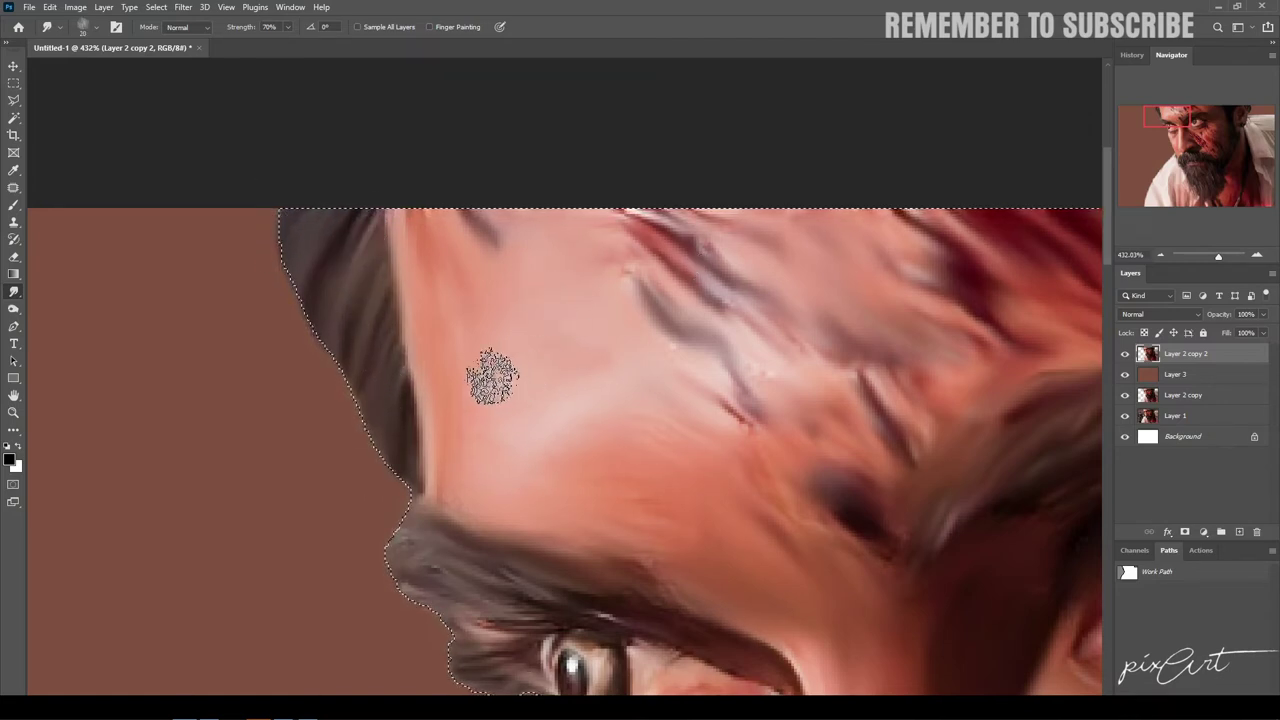
{"action": "mouse_move", "coordinate": [620, 237]}
{"action": "left_mouse_down"}
{"action": "mouse_move", "coordinate": [594, 223]}
{"action": "mouse_move", "coordinate": [709, 243]}
{"action": "mouse_move", "coordinate": [763, 351]}
{"action": "mouse_move", "coordinate": [678, 375]}
{"action": "left_mouse_up"}
{"action": "key", "text": "bracketleft"}
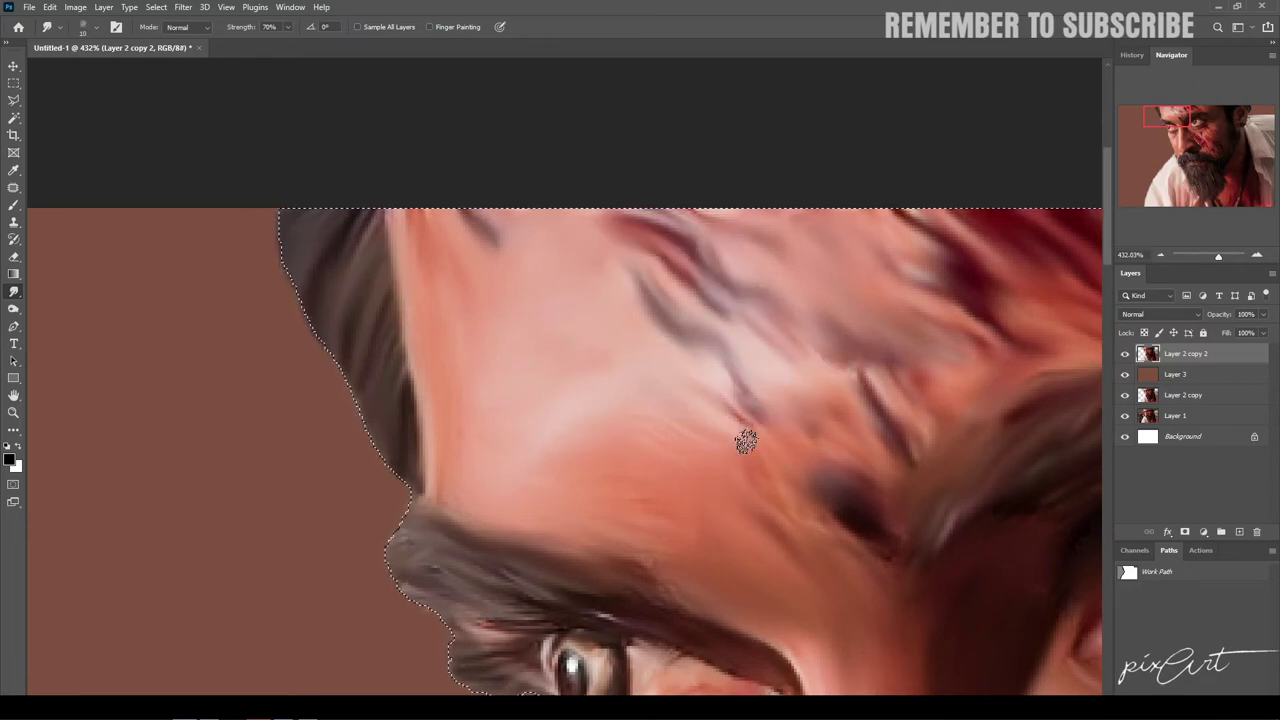
{"action": "key", "text": "bracketleft"}
{"action": "key", "text": "bracketleft"}
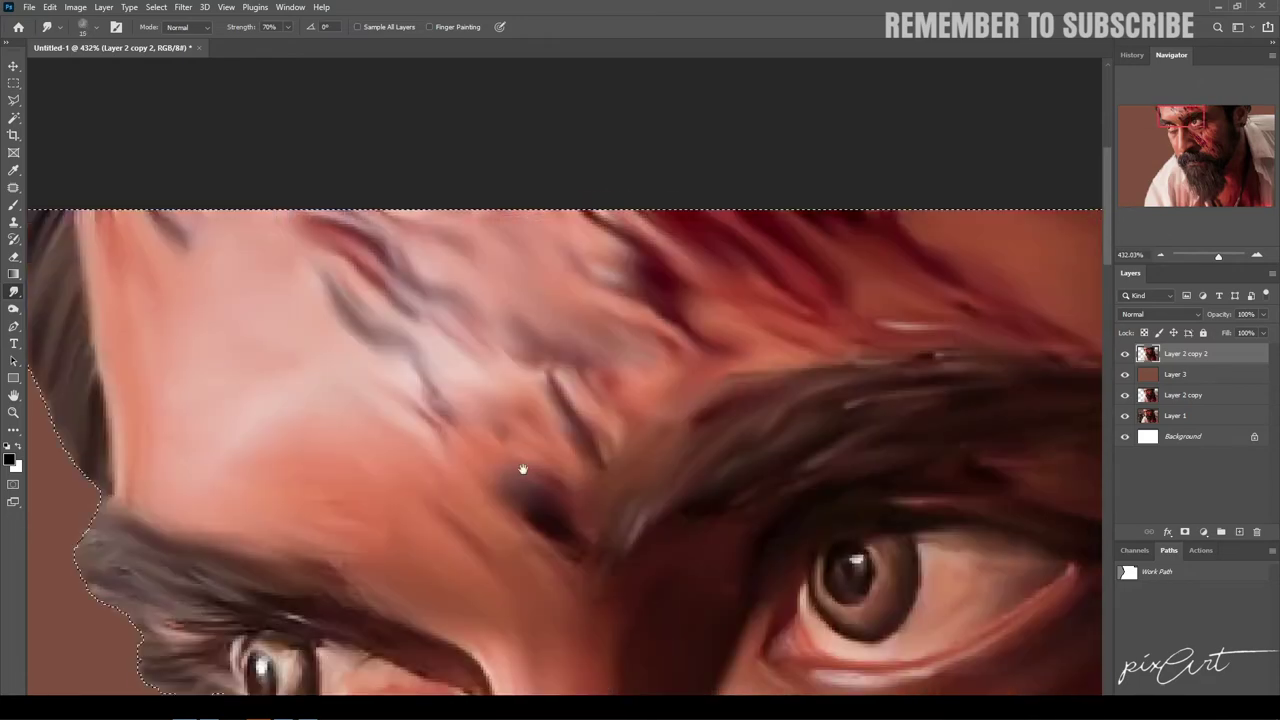
{"action": "scroll", "coordinate": [714, 471], "scroll_direction": "right", "scroll_amount": 3}
{"action": "left_click_drag", "start_coordinate": [927, 305], "coordinate": [692, 255]}
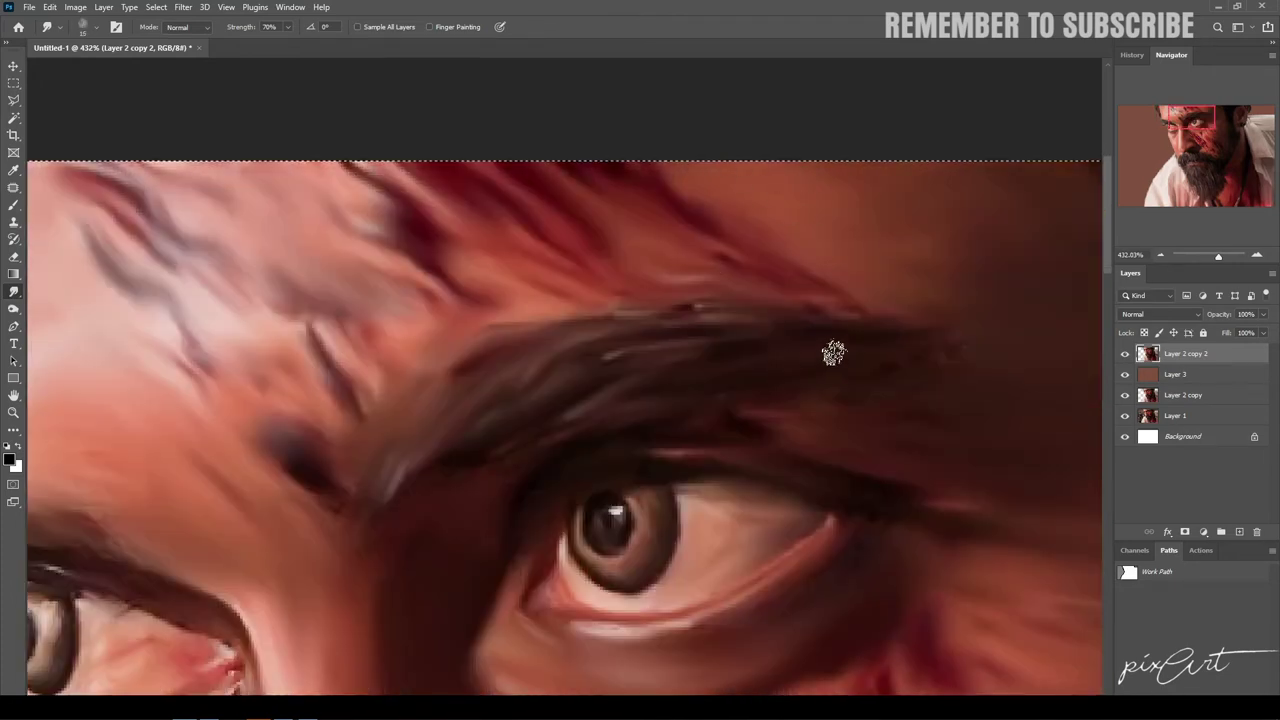
{"action": "key", "text": "bracketright"}
Step: Fit the portrait in the window and set smudge strength to 100%
{"action": "key", "text": "ctrl+0"}
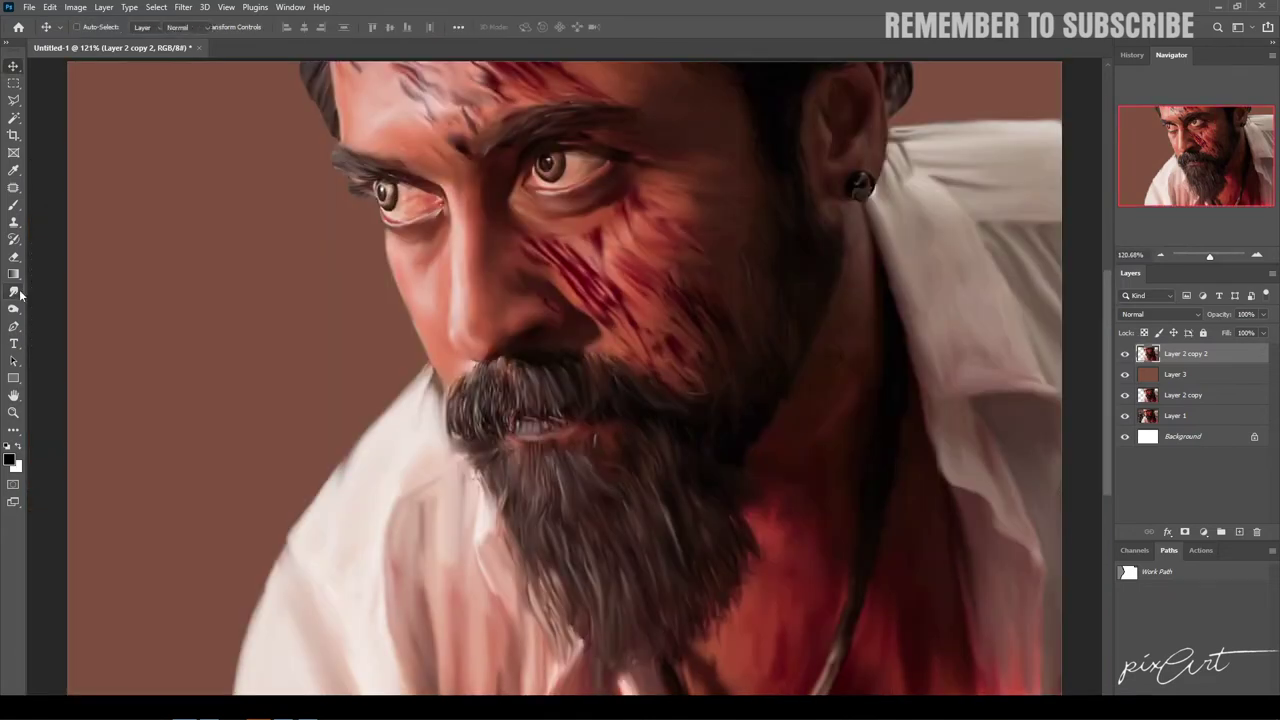
{"action": "key", "text": "0"}
{"action": "left_click", "coordinate": [97, 27]}
{"action": "key", "text": "Return"}
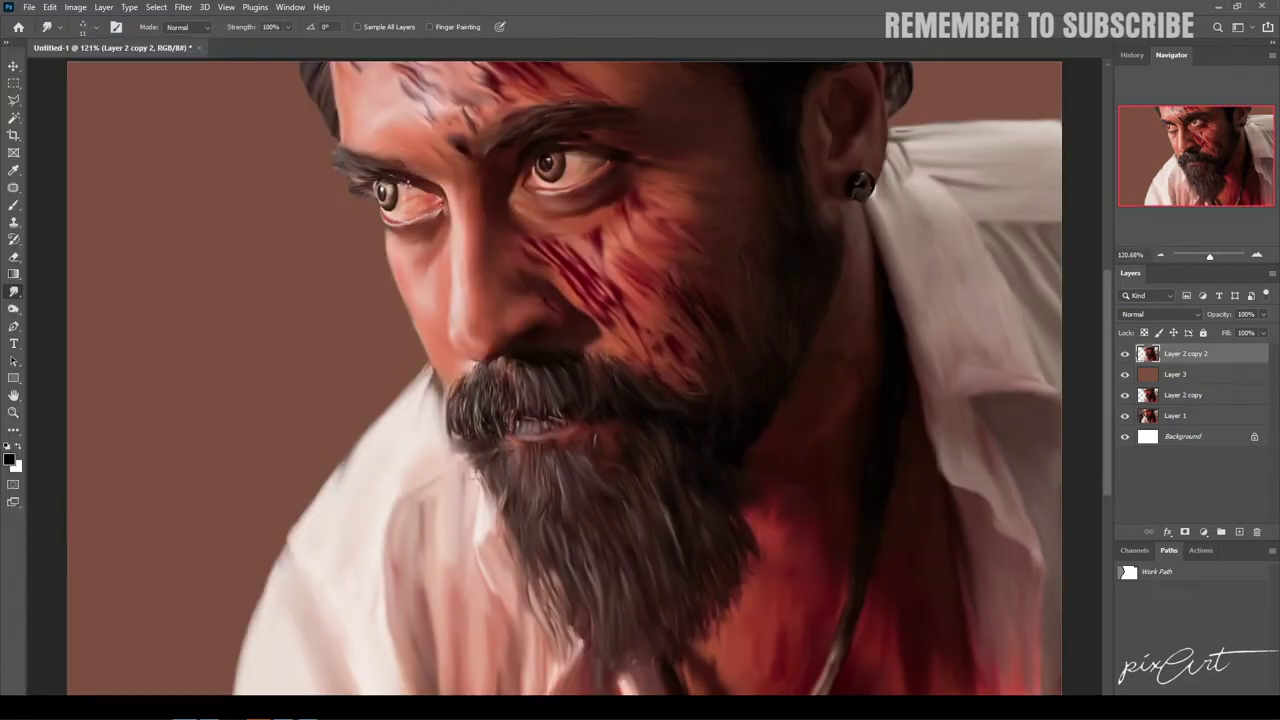
{"action": "scroll", "coordinate": [406, 185], "scroll_direction": "up", "scroll_amount": 3}
{"action": "scroll", "coordinate": [434, 371], "scroll_direction": "up", "scroll_amount": 3}
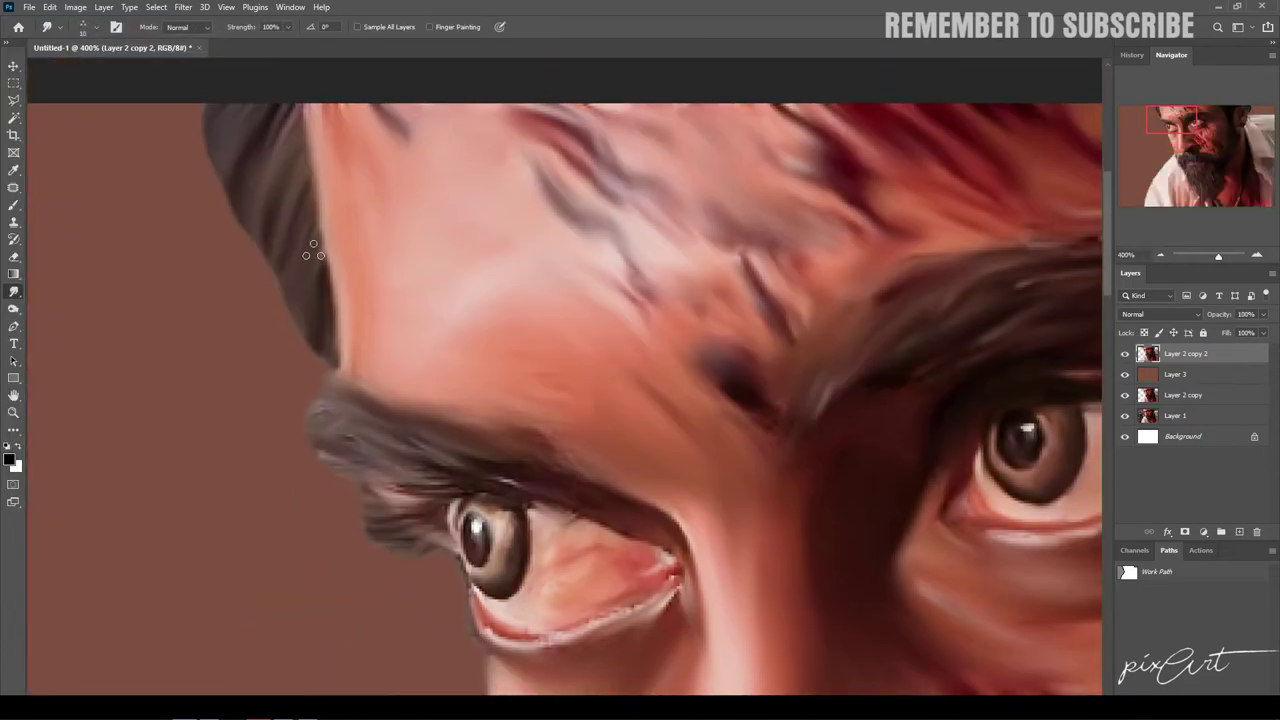
Step: Select the painted subject's outline and lower smudge strength to 50%
{"action": "left_click", "coordinate": [1148, 355], "text": "ctrl"}
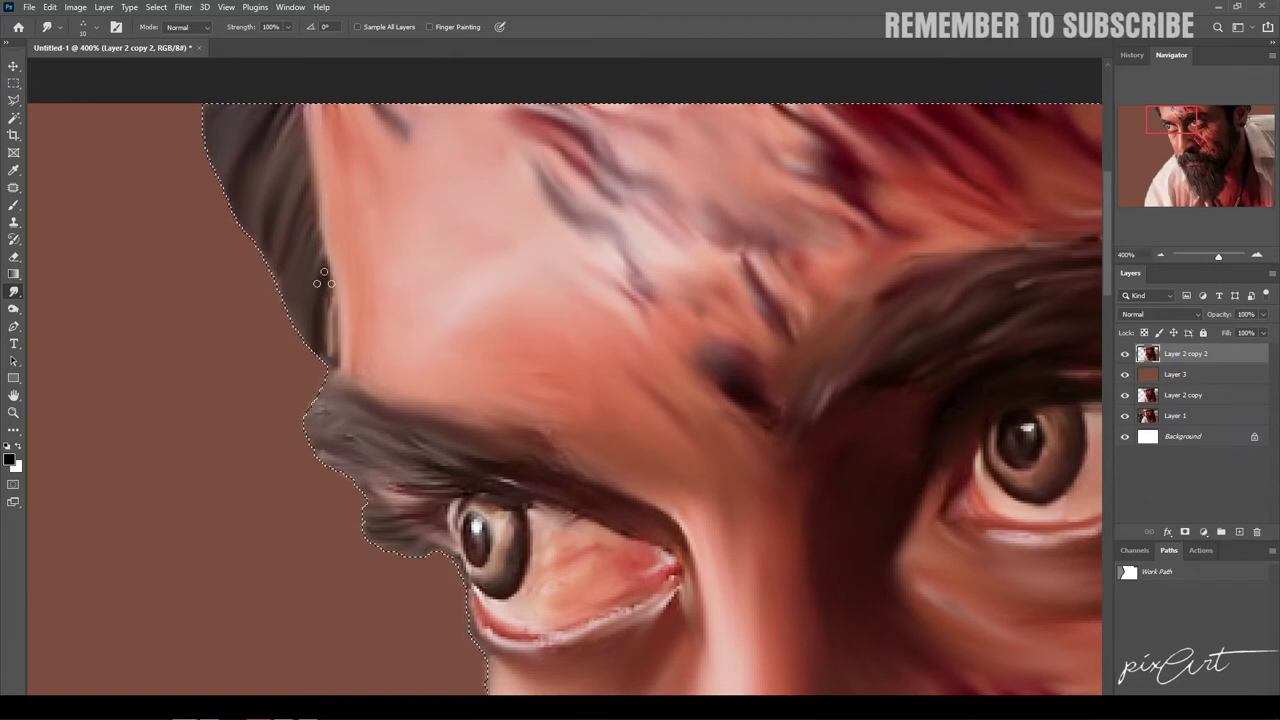
{"action": "key", "text": "5"}
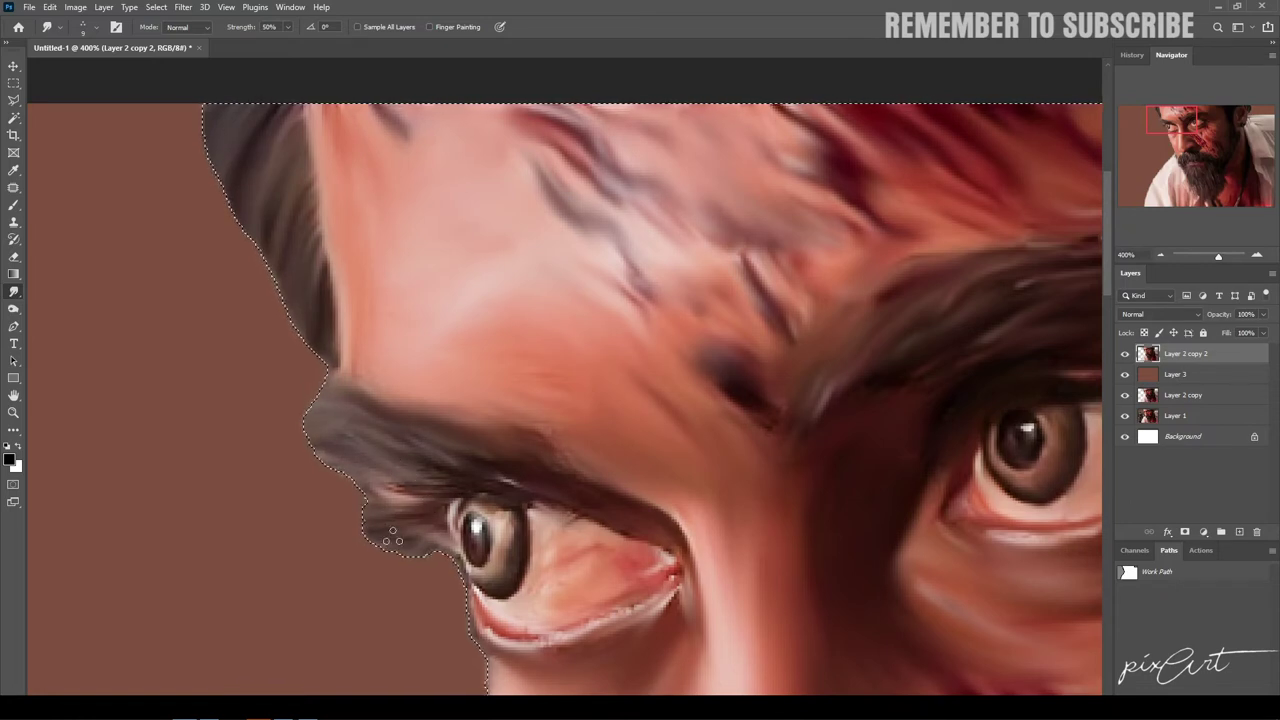
{"action": "scroll", "coordinate": [357, 423], "scroll_direction": "right", "scroll_amount": 5}
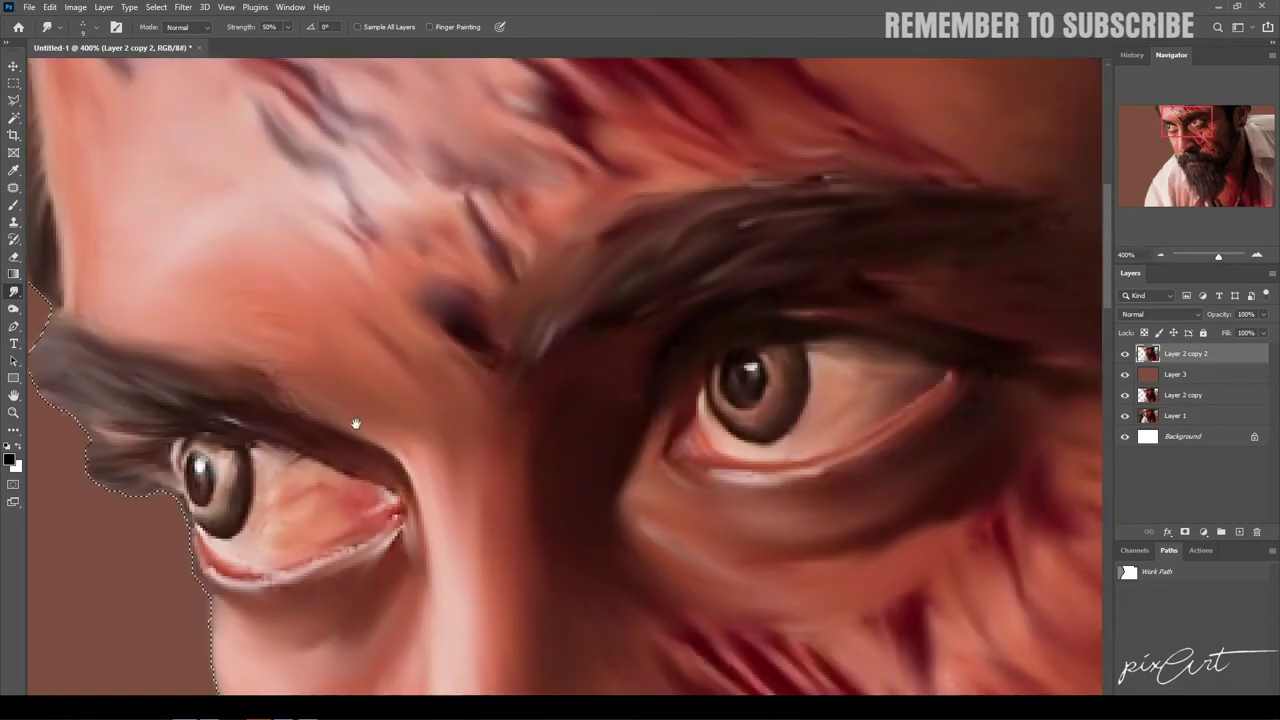
{"action": "scroll", "coordinate": [617, 289], "scroll_direction": "right", "scroll_amount": 3}
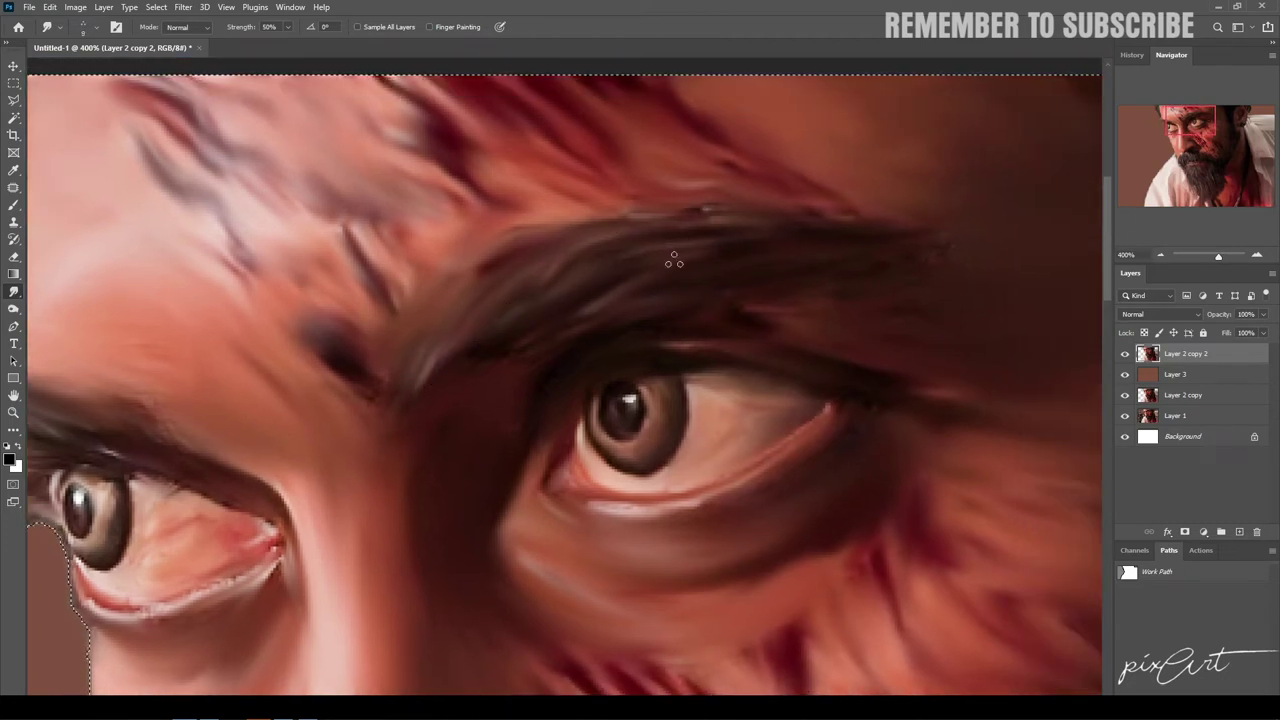
Step: Smudge the right eyebrow at 60% strength, then deselect and zoom out
{"action": "key", "text": "6"}
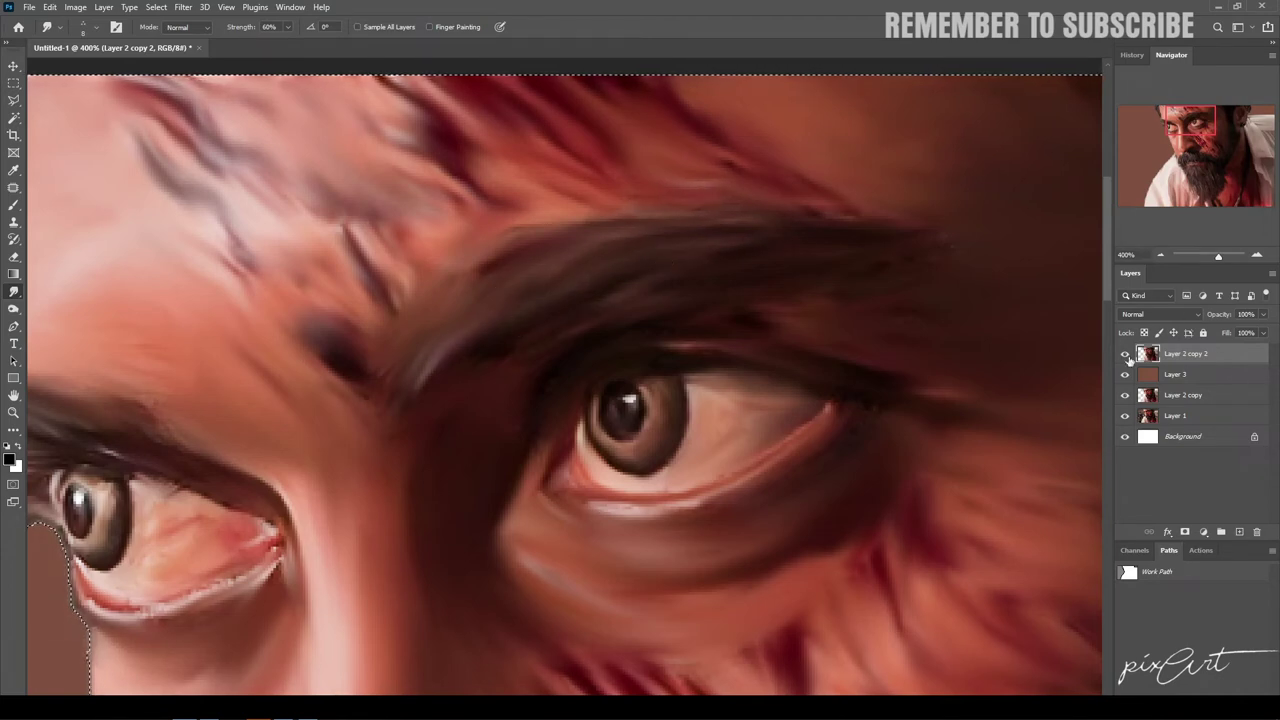
{"action": "key", "text": "ctrl+d"}
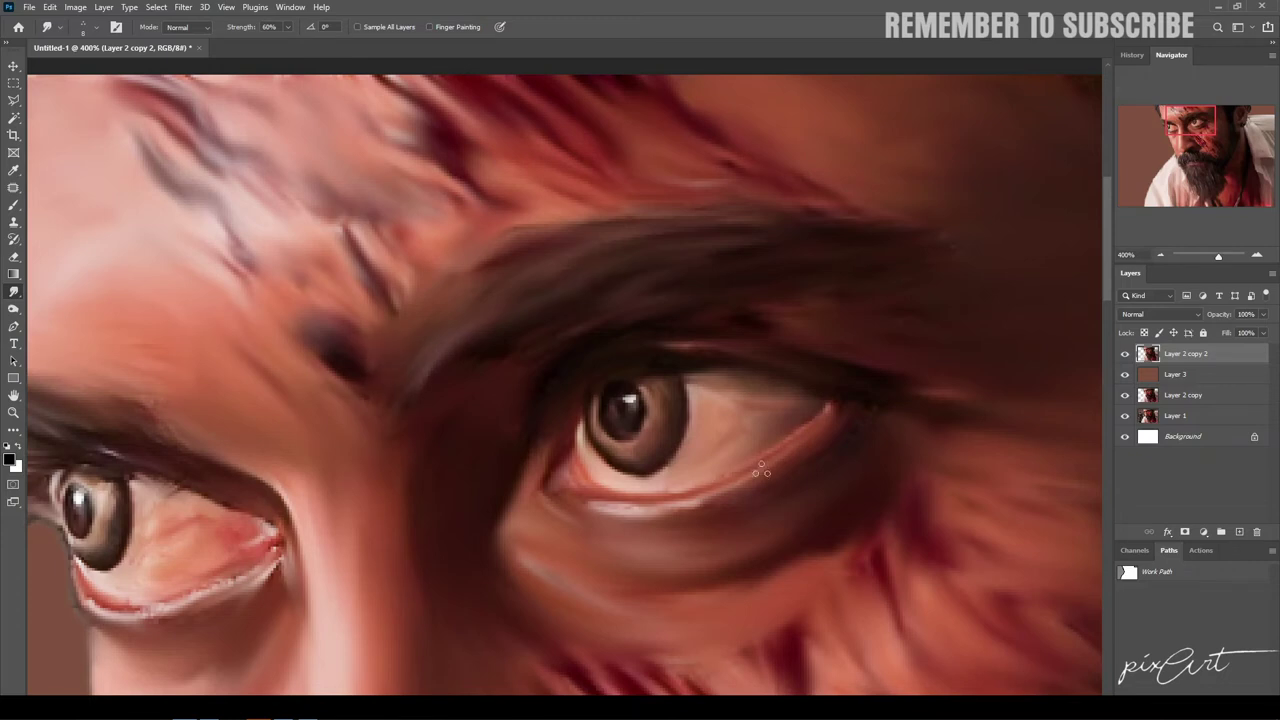
{"action": "key", "text": "ctrl+minus"}
{"action": "key", "text": "ctrl+minus"}
{"action": "key", "text": "ctrl+minus"}
{"action": "scroll", "coordinate": [885, 330], "scroll_direction": "up", "scroll_amount": 3}
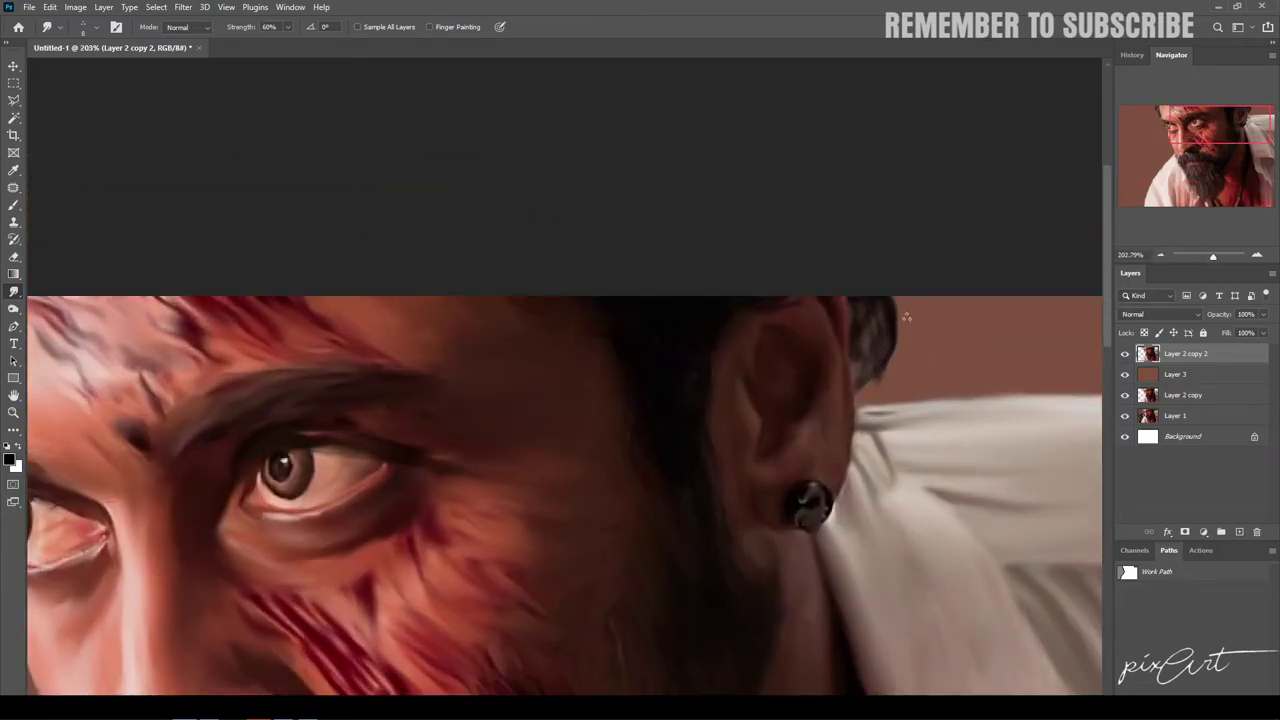
Step: Set smudge strength to 80% and pan down to the ear and neck
{"action": "scroll", "coordinate": [762, 466], "scroll_direction": "down", "scroll_amount": 1}
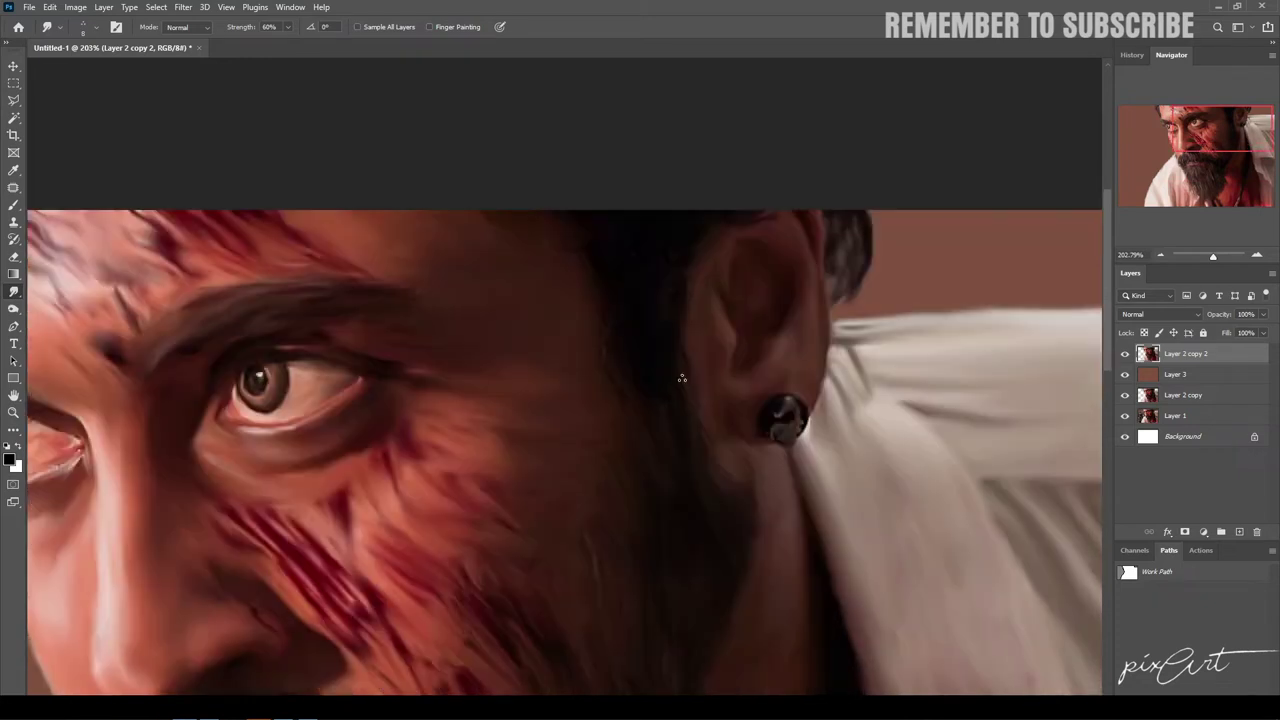
{"action": "scroll", "coordinate": [606, 510], "scroll_direction": "up", "scroll_amount": 2}
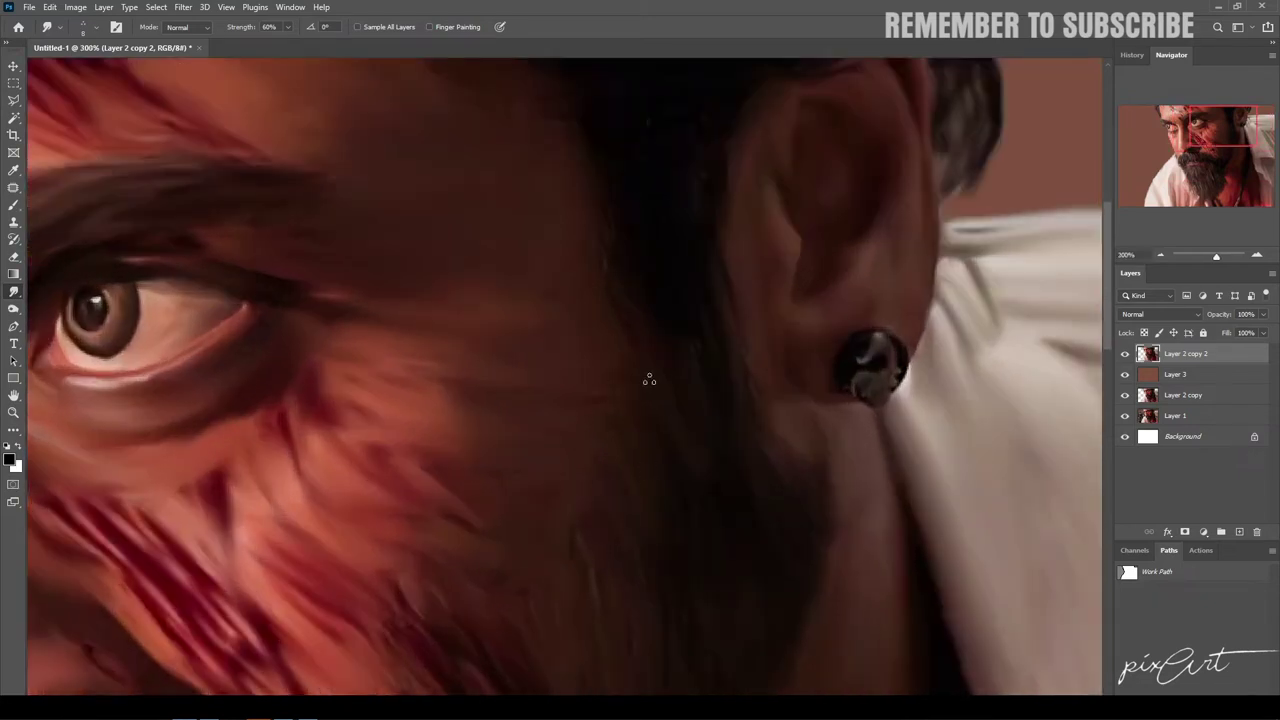
{"action": "scroll", "coordinate": [587, 518], "scroll_direction": "up", "scroll_amount": 3}
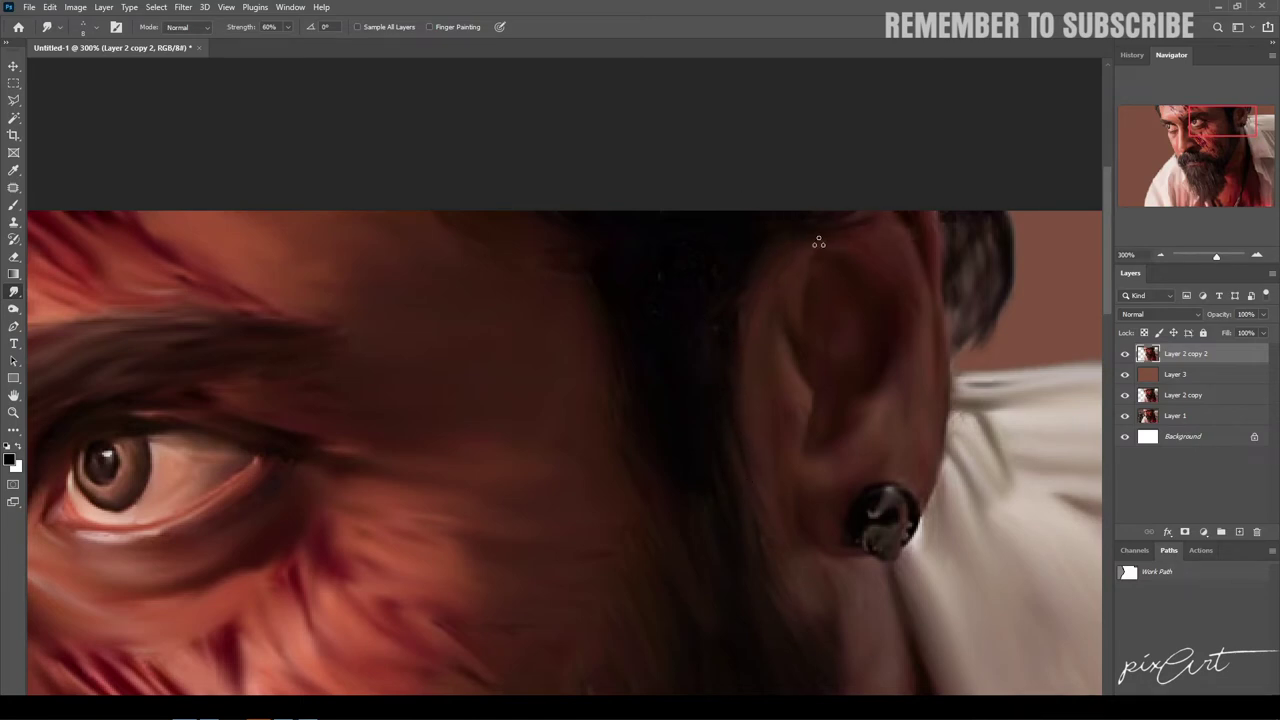
{"action": "key", "text": "8"}
{"action": "left_click_drag", "start_coordinate": [746, 589], "coordinate": [755, 416]}
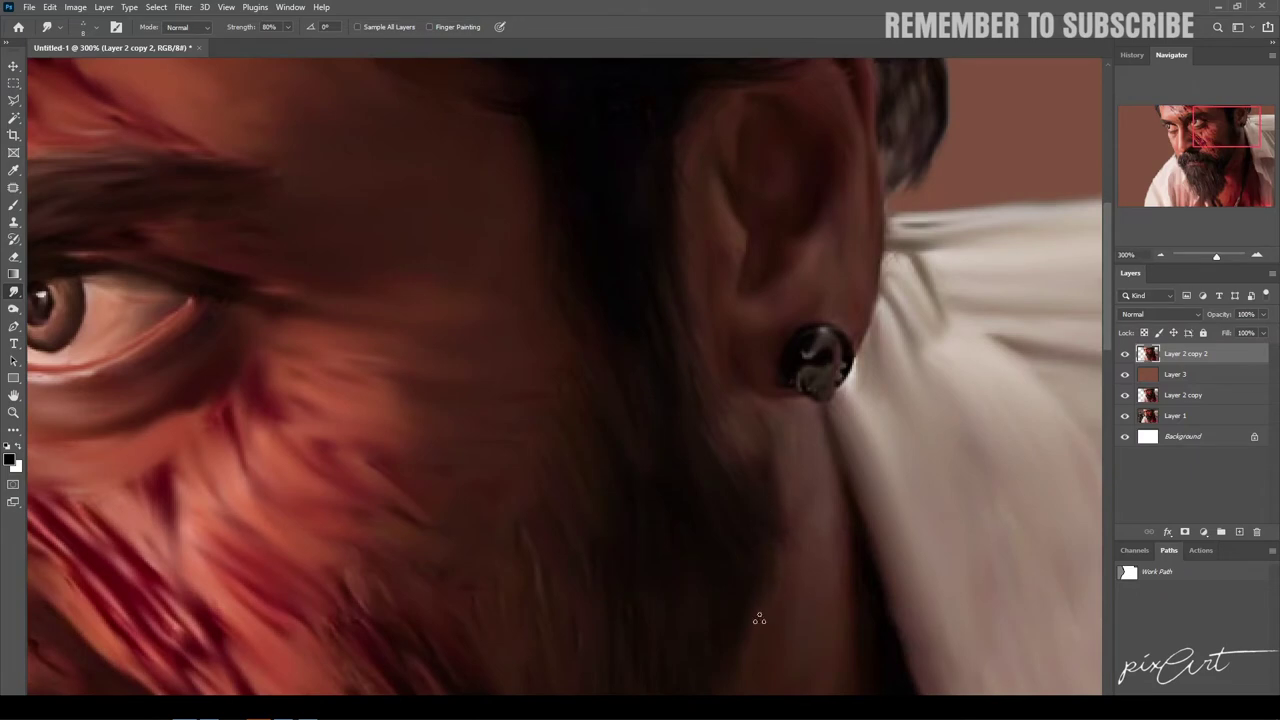
{"action": "left_click_drag", "start_coordinate": [760, 614], "coordinate": [677, 429]}
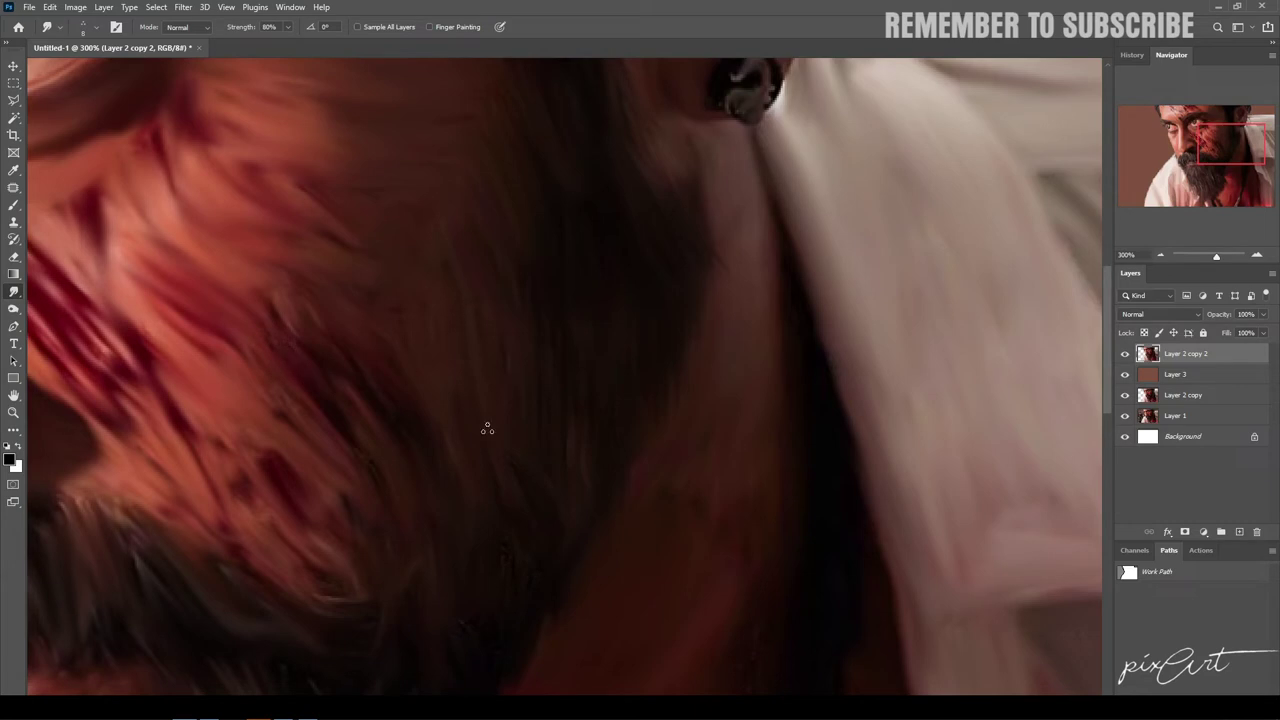
{"action": "scroll", "coordinate": [514, 596], "scroll_direction": "down", "scroll_amount": 3}
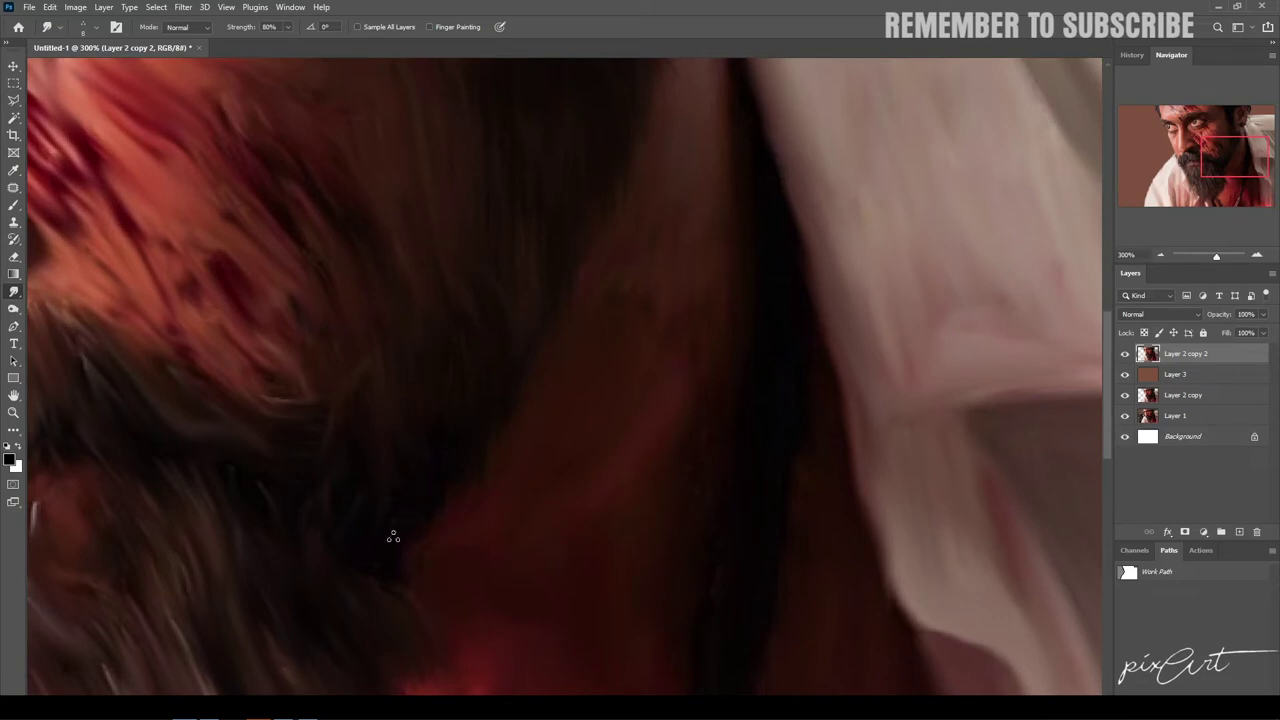
{"action": "scroll", "coordinate": [371, 427], "scroll_direction": "down", "scroll_amount": 2}
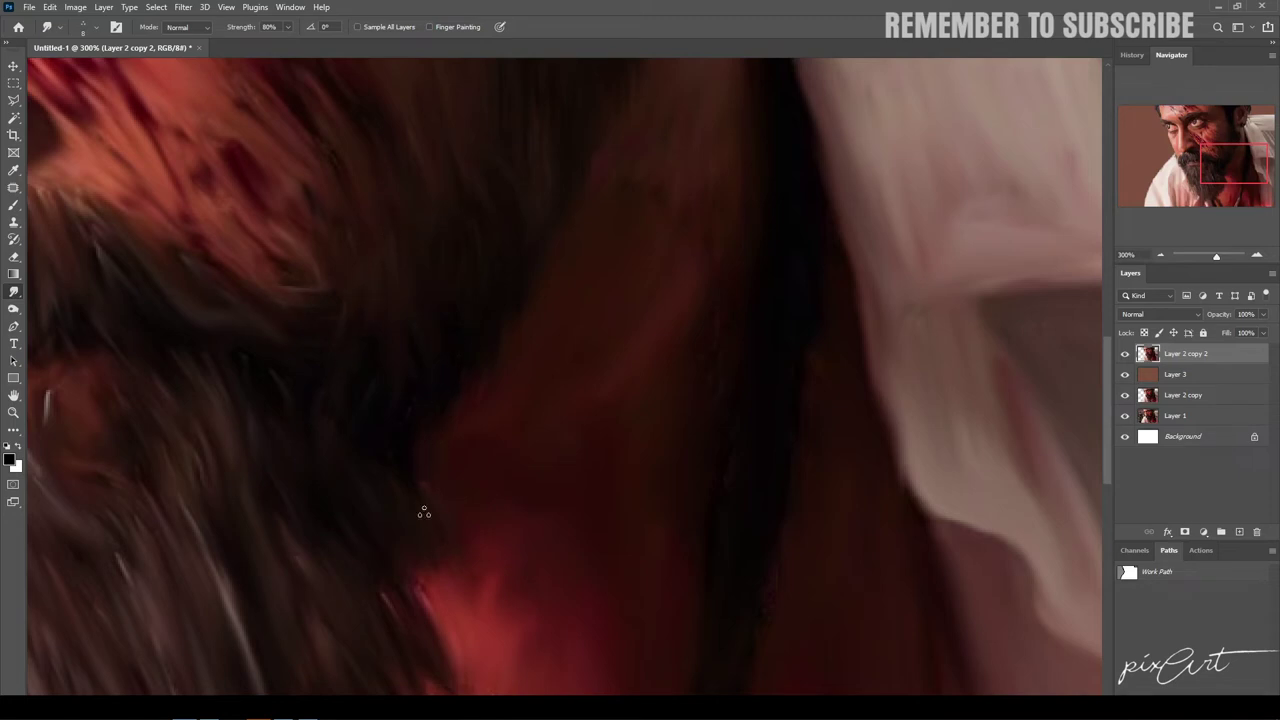
Step: Smudge the hair edges near the neck into darker strands blended with the skin
{"action": "mouse_move", "coordinate": [424, 512]}
{"action": "left_mouse_down"}
{"action": "mouse_move", "coordinate": [414, 586]}
{"action": "mouse_move", "coordinate": [434, 586]}
{"action": "mouse_move", "coordinate": [423, 608]}
{"action": "left_mouse_up"}
{"action": "scroll", "coordinate": [354, 439], "scroll_direction": "down", "scroll_amount": 3}
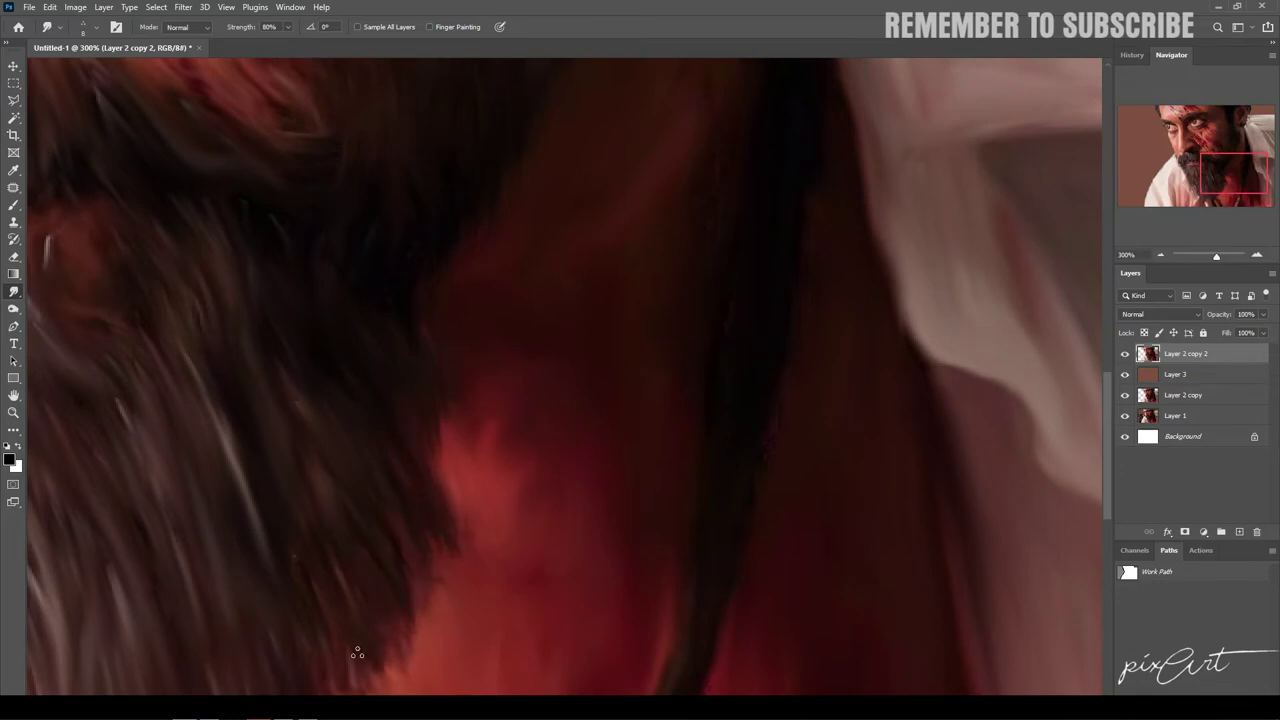
{"action": "scroll", "coordinate": [330, 500], "scroll_direction": "down", "scroll_amount": 2}
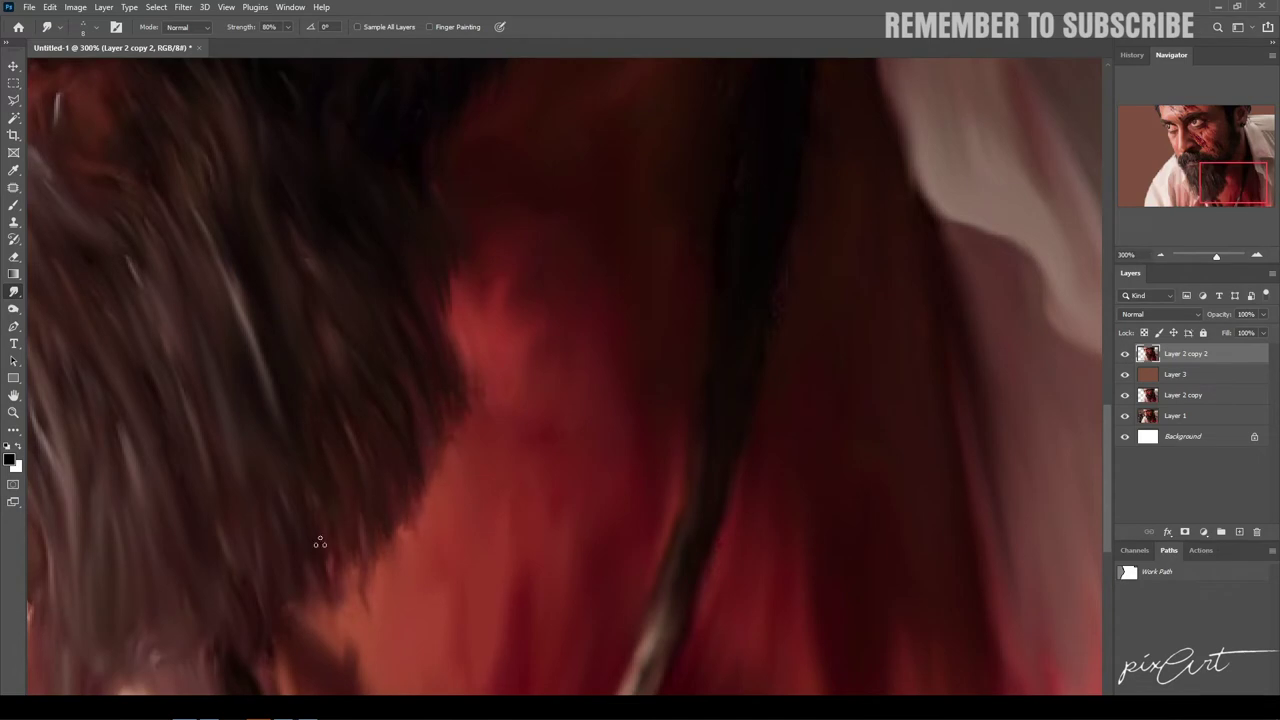
{"action": "mouse_move", "coordinate": [320, 542]}
{"action": "left_mouse_down"}
{"action": "mouse_move", "coordinate": [354, 557]}
{"action": "mouse_move", "coordinate": [295, 562]}
{"action": "left_mouse_up"}
{"action": "scroll", "coordinate": [346, 420], "scroll_direction": "down", "scroll_amount": 2}
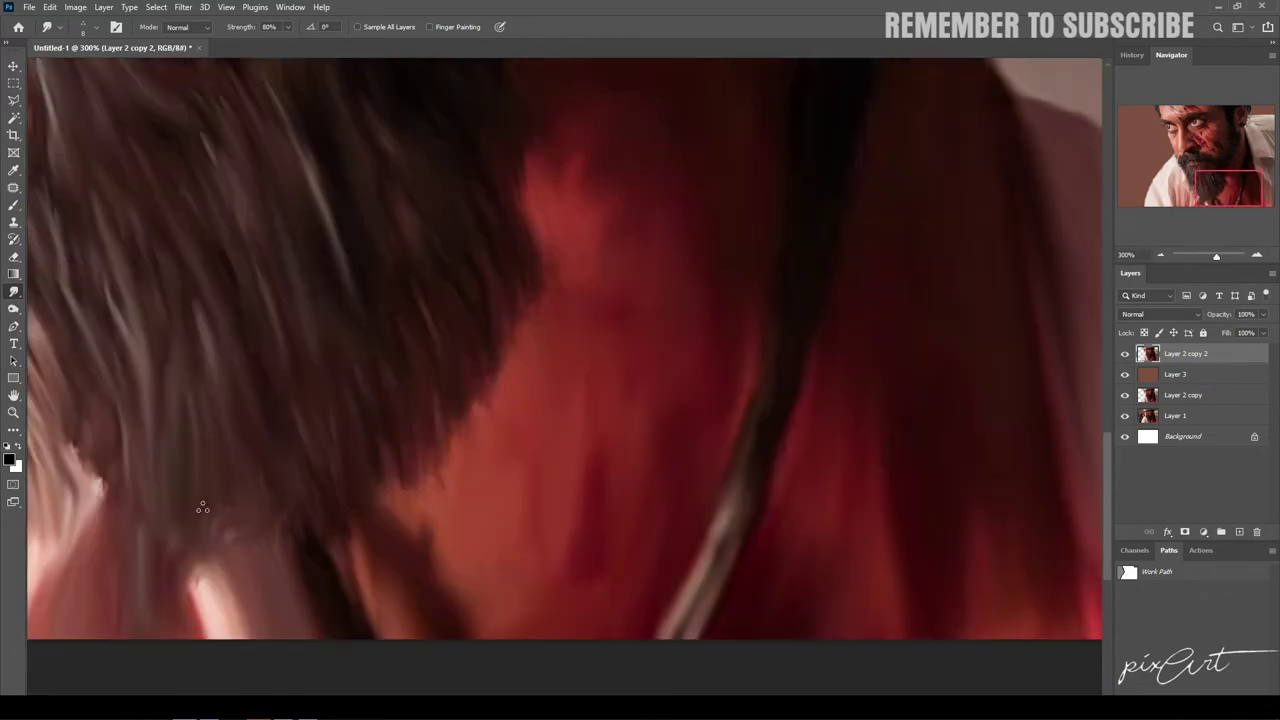
{"action": "left_click_drag", "start_coordinate": [202, 508], "coordinate": [280, 530]}
{"action": "scroll", "coordinate": [390, 330], "scroll_direction": "left", "scroll_amount": 2}
{"action": "left_click_drag", "start_coordinate": [263, 254], "coordinate": [267, 290]}
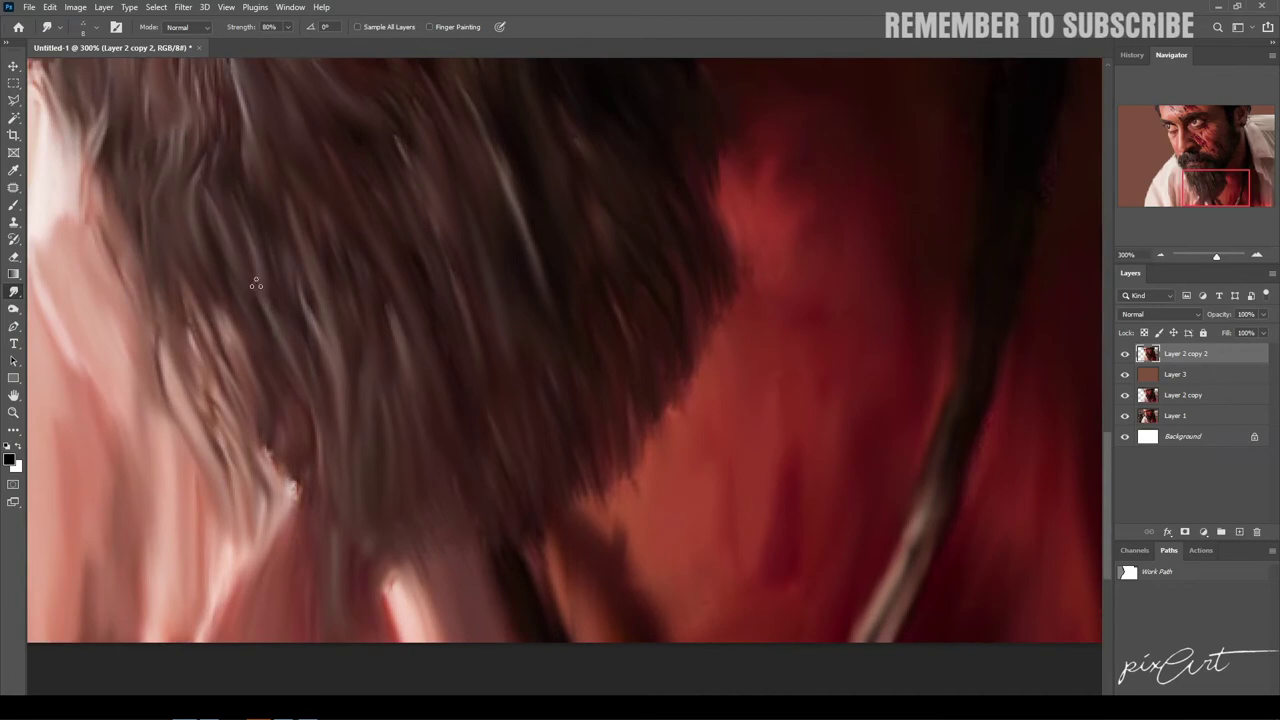
{"action": "mouse_move", "coordinate": [258, 425]}
{"action": "left_mouse_down"}
{"action": "mouse_move", "coordinate": [295, 510]}
{"action": "mouse_move", "coordinate": [302, 485]}
{"action": "left_mouse_up"}
Step: Streak the moustache into fine downward strands from its left edge to centre
{"action": "scroll", "coordinate": [288, 500], "scroll_direction": "up", "scroll_amount": 2}
{"action": "scroll", "coordinate": [471, 437], "scroll_direction": "up", "scroll_amount": 2}
{"action": "scroll", "coordinate": [471, 437], "scroll_direction": "left", "scroll_amount": 1}
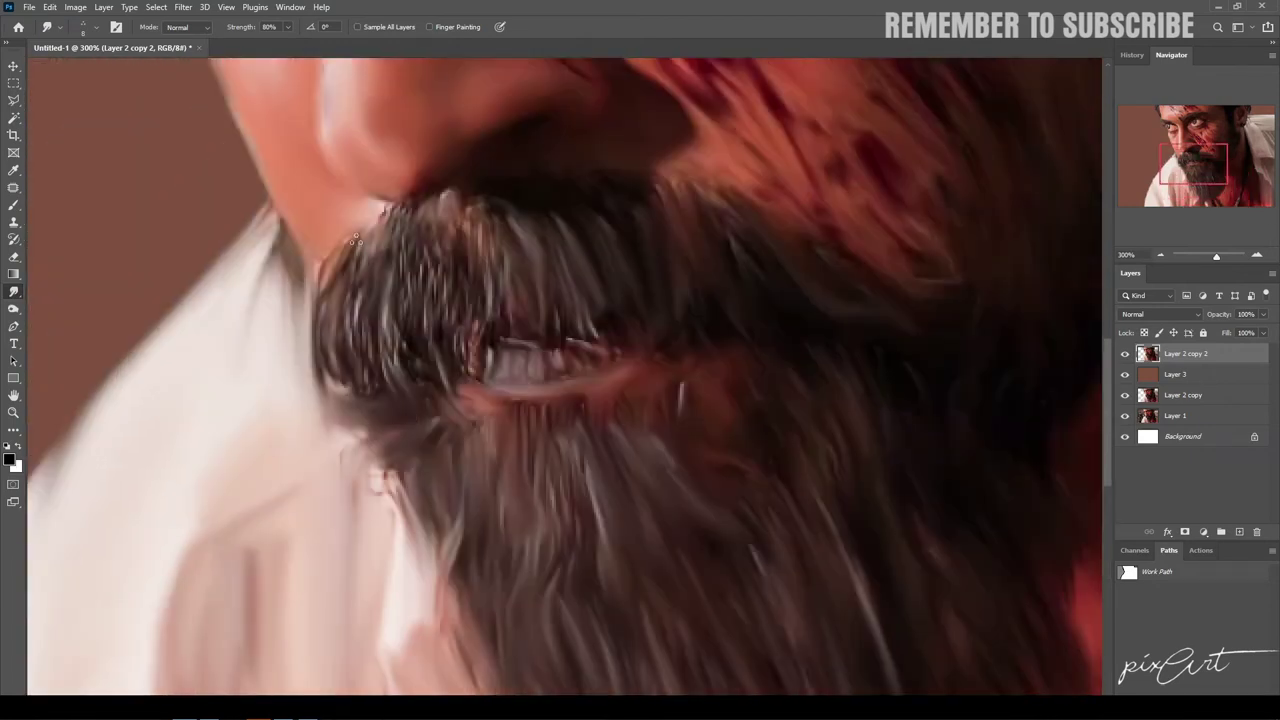
{"action": "mouse_move", "coordinate": [356, 240]}
{"action": "left_mouse_down"}
{"action": "mouse_move", "coordinate": [340, 298]}
{"action": "mouse_move", "coordinate": [320, 288]}
{"action": "mouse_move", "coordinate": [314, 304]}
{"action": "mouse_move", "coordinate": [330, 390]}
{"action": "left_mouse_up"}
{"action": "mouse_move", "coordinate": [352, 286]}
{"action": "left_mouse_down"}
{"action": "mouse_move", "coordinate": [348, 362]}
{"action": "mouse_move", "coordinate": [360, 352]}
{"action": "mouse_move", "coordinate": [408, 376]}
{"action": "left_mouse_up"}
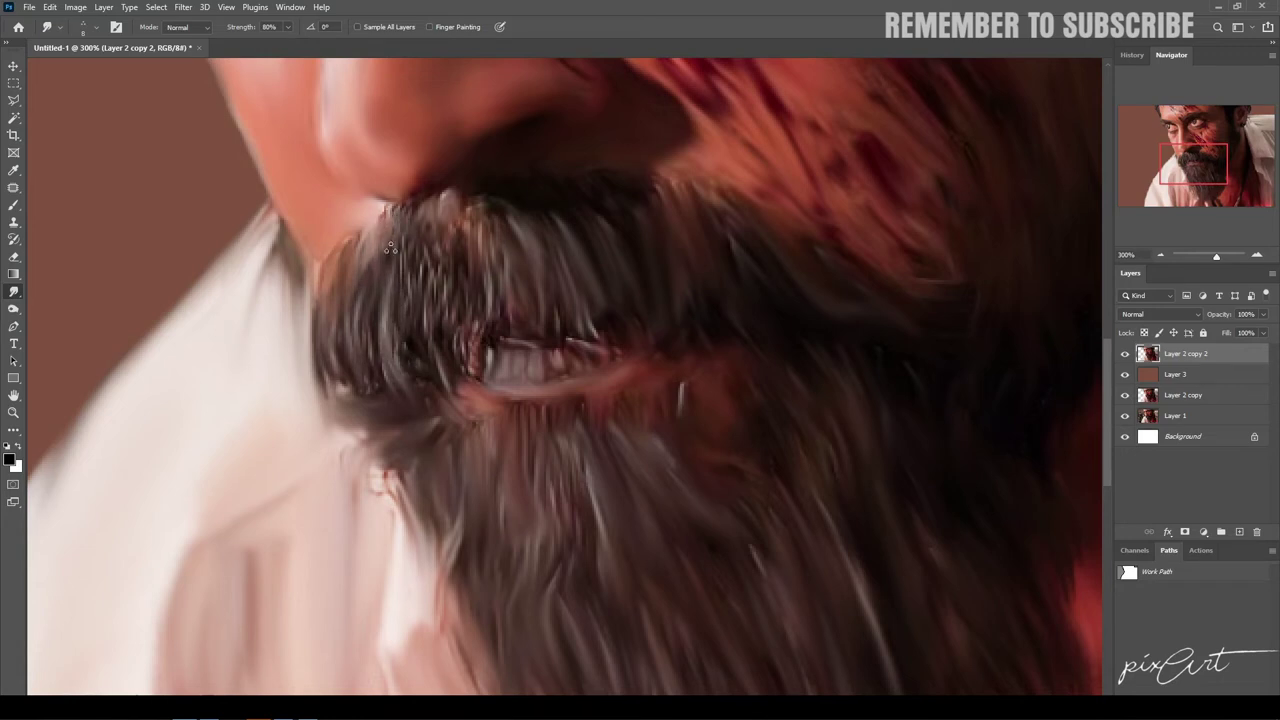
{"action": "mouse_move", "coordinate": [392, 230]}
{"action": "left_mouse_down"}
{"action": "mouse_move", "coordinate": [396, 272]}
{"action": "mouse_move", "coordinate": [424, 280]}
{"action": "mouse_move", "coordinate": [434, 304]}
{"action": "left_mouse_up"}
{"action": "mouse_move", "coordinate": [440, 252]}
{"action": "left_mouse_down"}
{"action": "mouse_move", "coordinate": [446, 316]}
{"action": "mouse_move", "coordinate": [466, 312]}
{"action": "left_mouse_up"}
{"action": "left_click_drag", "start_coordinate": [478, 226], "coordinate": [474, 368]}
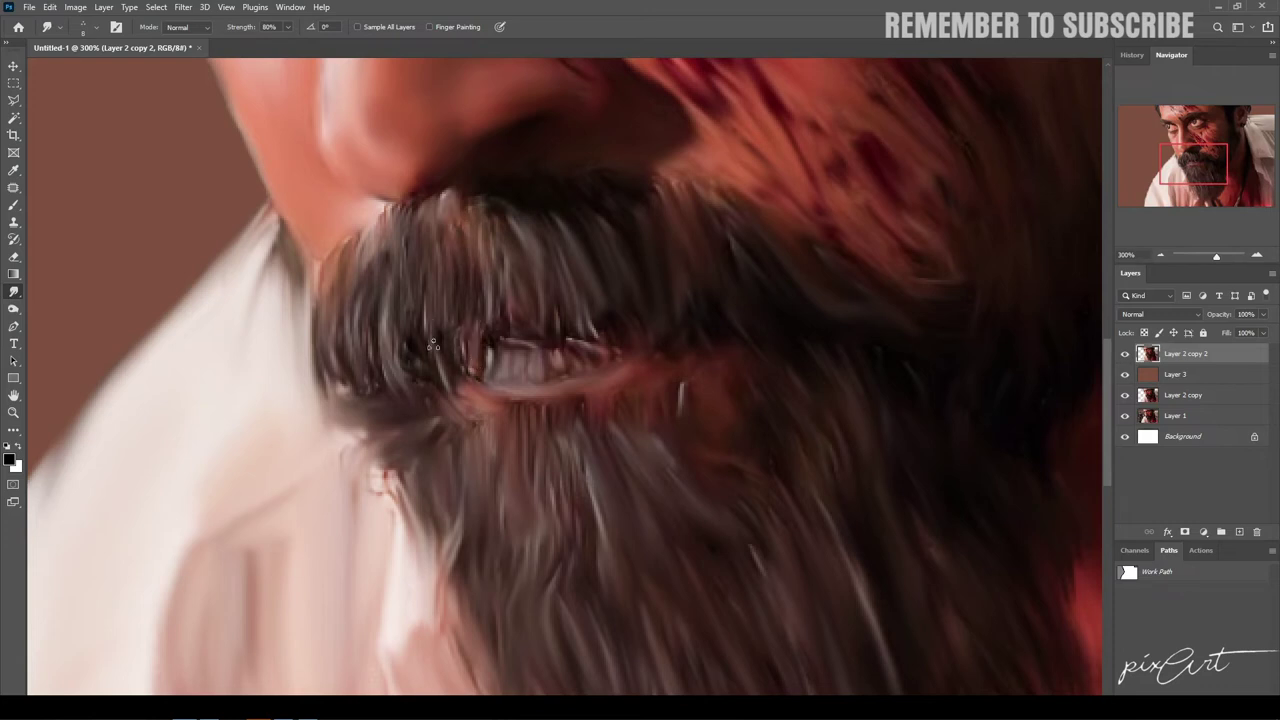
{"action": "left_click_drag", "start_coordinate": [492, 262], "coordinate": [466, 362]}
{"action": "left_click_drag", "start_coordinate": [382, 352], "coordinate": [380, 403]}
Step: Pull beard strands down into the shirt and neck and feather the beard's left edge
{"action": "mouse_move", "coordinate": [400, 452]}
{"action": "left_mouse_down"}
{"action": "mouse_move", "coordinate": [364, 477]}
{"action": "mouse_move", "coordinate": [416, 584]}
{"action": "left_mouse_up"}
{"action": "mouse_move", "coordinate": [418, 530]}
{"action": "left_mouse_down"}
{"action": "mouse_move", "coordinate": [434, 563]}
{"action": "mouse_move", "coordinate": [420, 610]}
{"action": "mouse_move", "coordinate": [416, 582]}
{"action": "left_mouse_up"}
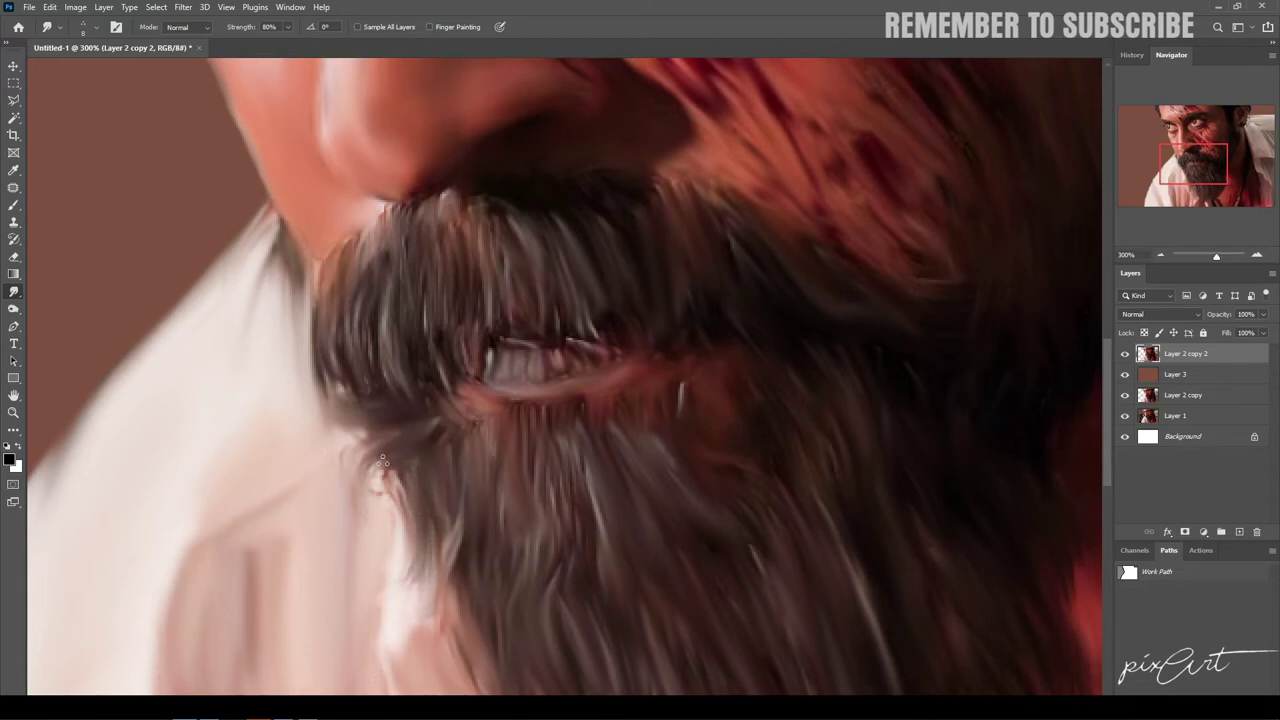
{"action": "left_click_drag", "start_coordinate": [382, 458], "coordinate": [372, 508]}
{"action": "scroll", "coordinate": [429, 506], "scroll_direction": "down", "scroll_amount": 3}
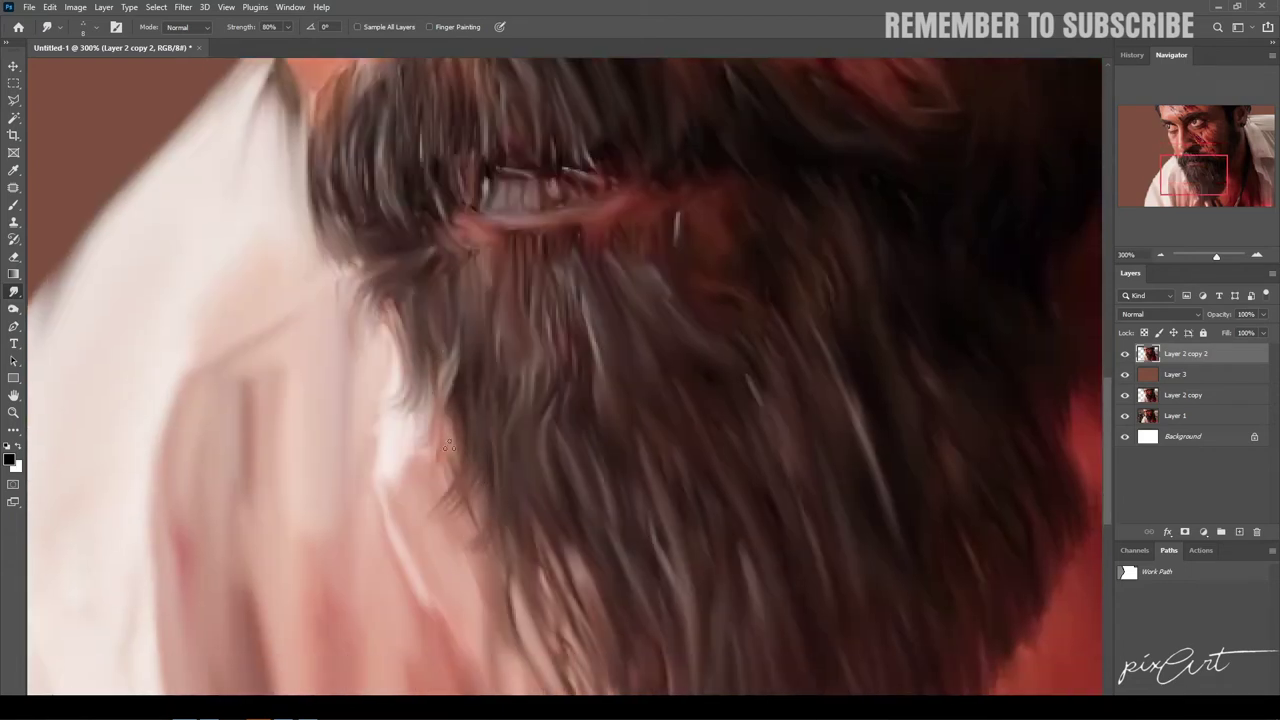
{"action": "left_click_drag", "start_coordinate": [502, 490], "coordinate": [520, 628]}
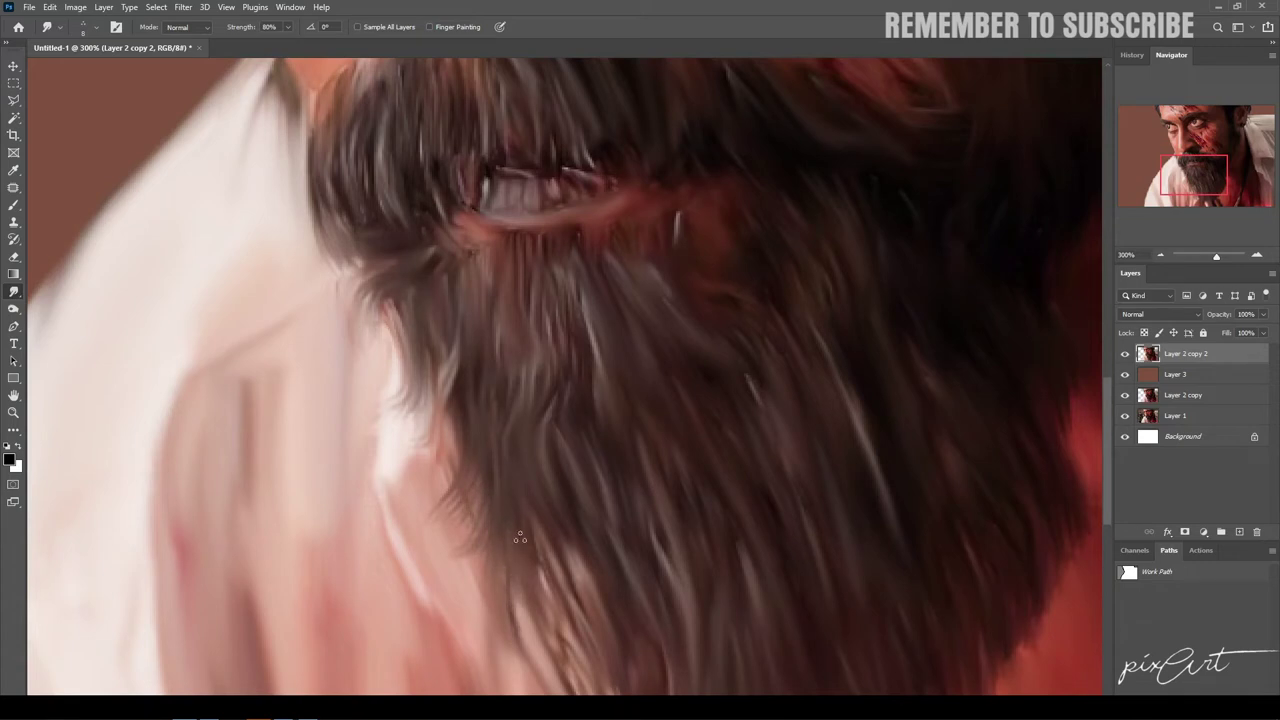
{"action": "left_click_drag", "start_coordinate": [460, 405], "coordinate": [444, 500]}
{"action": "left_click_drag", "start_coordinate": [458, 345], "coordinate": [412, 432]}
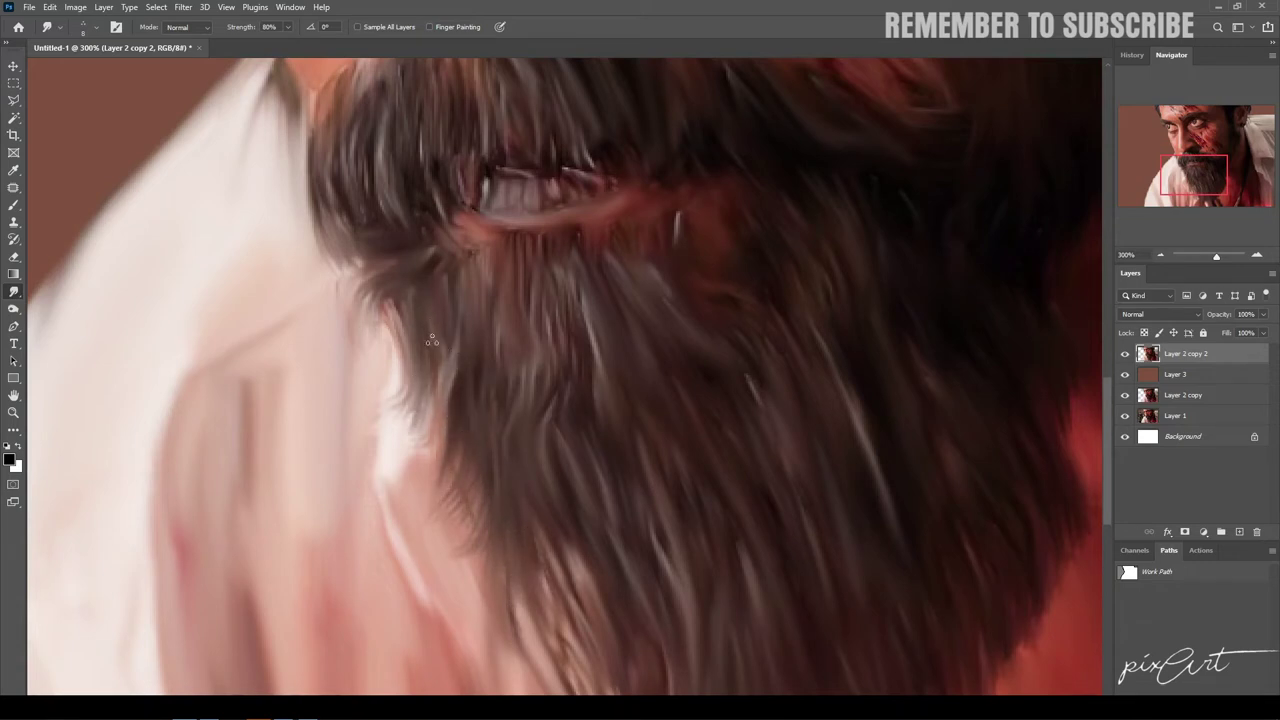
{"action": "left_click_drag", "start_coordinate": [434, 382], "coordinate": [404, 438]}
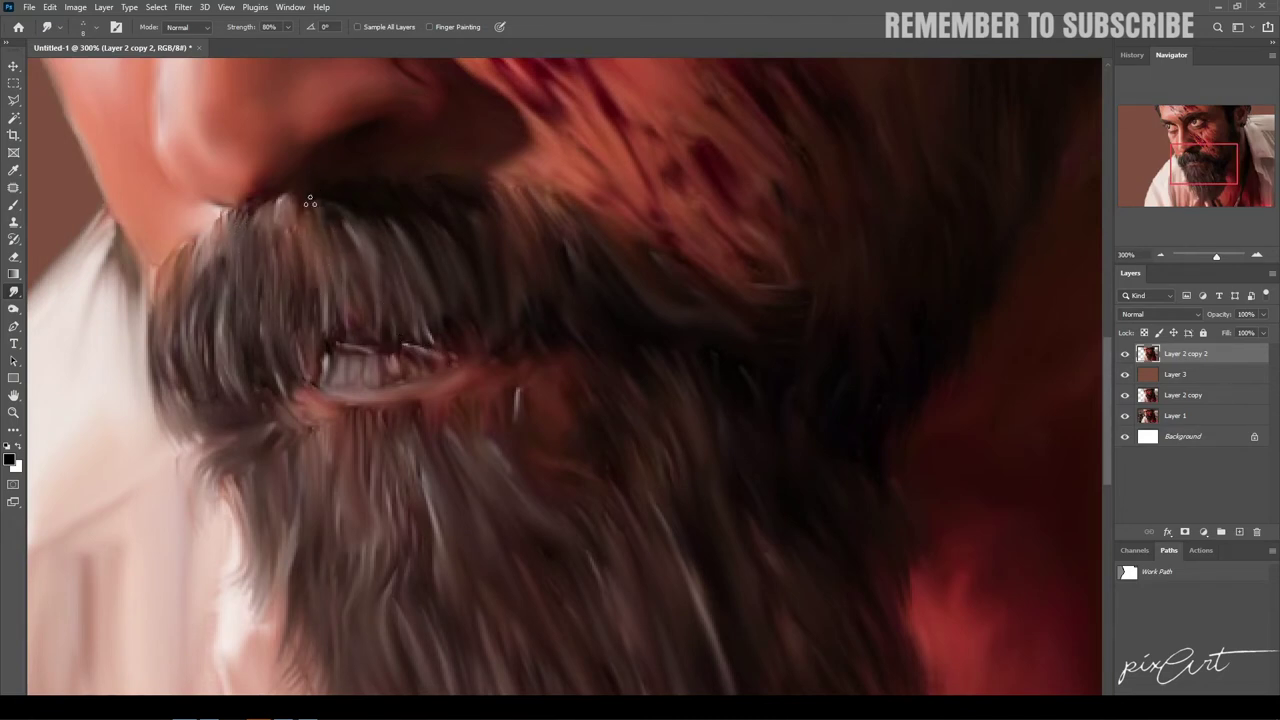
{"action": "left_click_drag", "start_coordinate": [402, 271], "coordinate": [390, 188]}
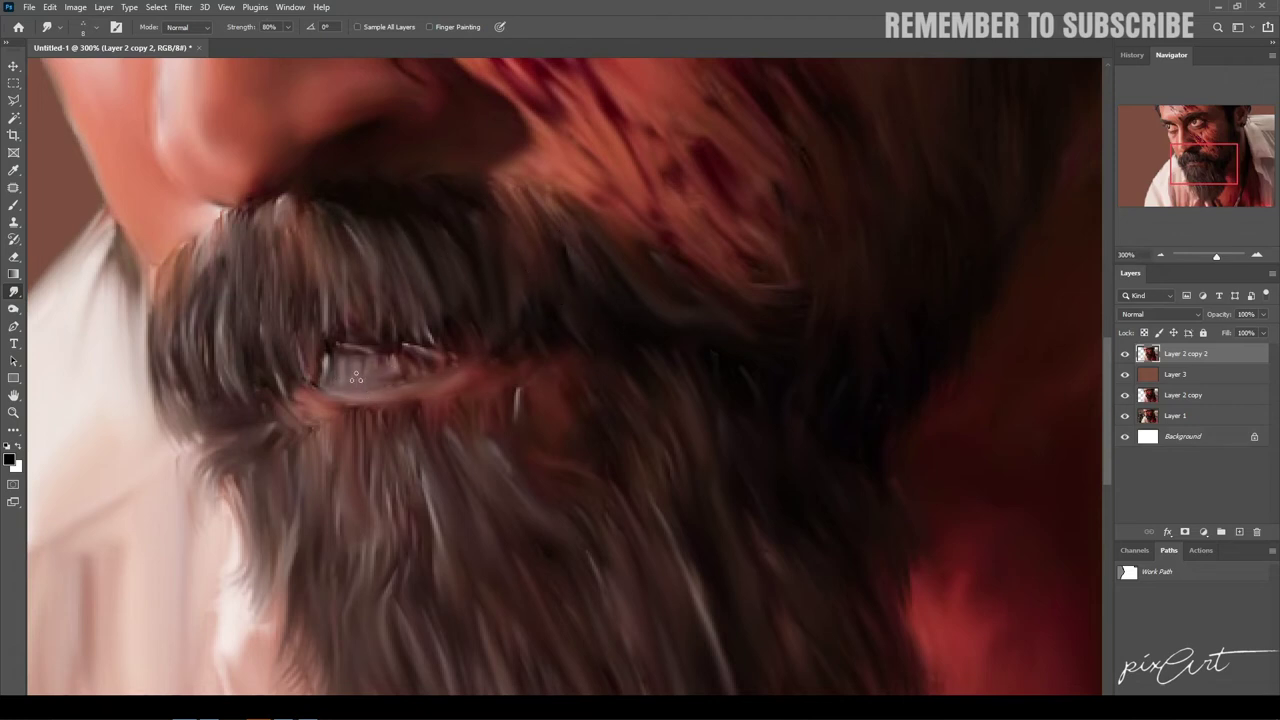
{"action": "scroll", "coordinate": [321, 420], "scroll_direction": "down", "scroll_amount": 3}
{"action": "scroll", "coordinate": [540, 366], "scroll_direction": "down", "scroll_amount": 2}
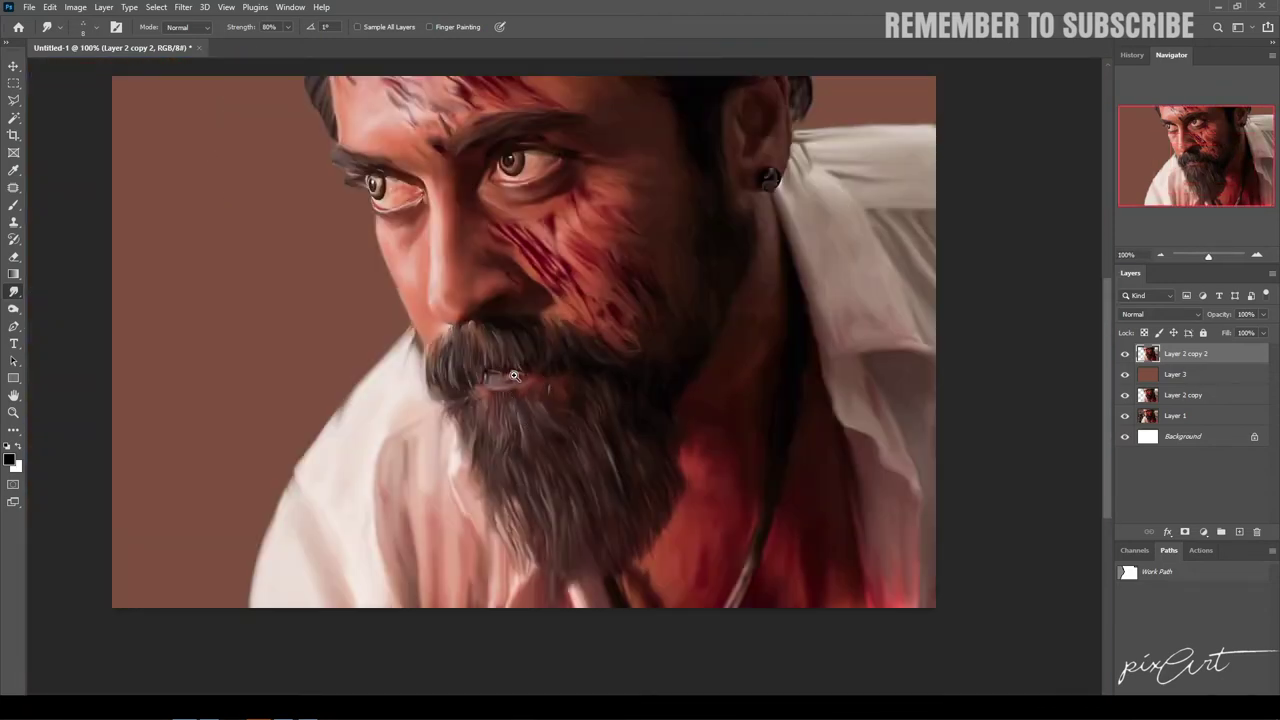
{"action": "scroll", "coordinate": [521, 385], "scroll_direction": "up", "scroll_amount": 3}
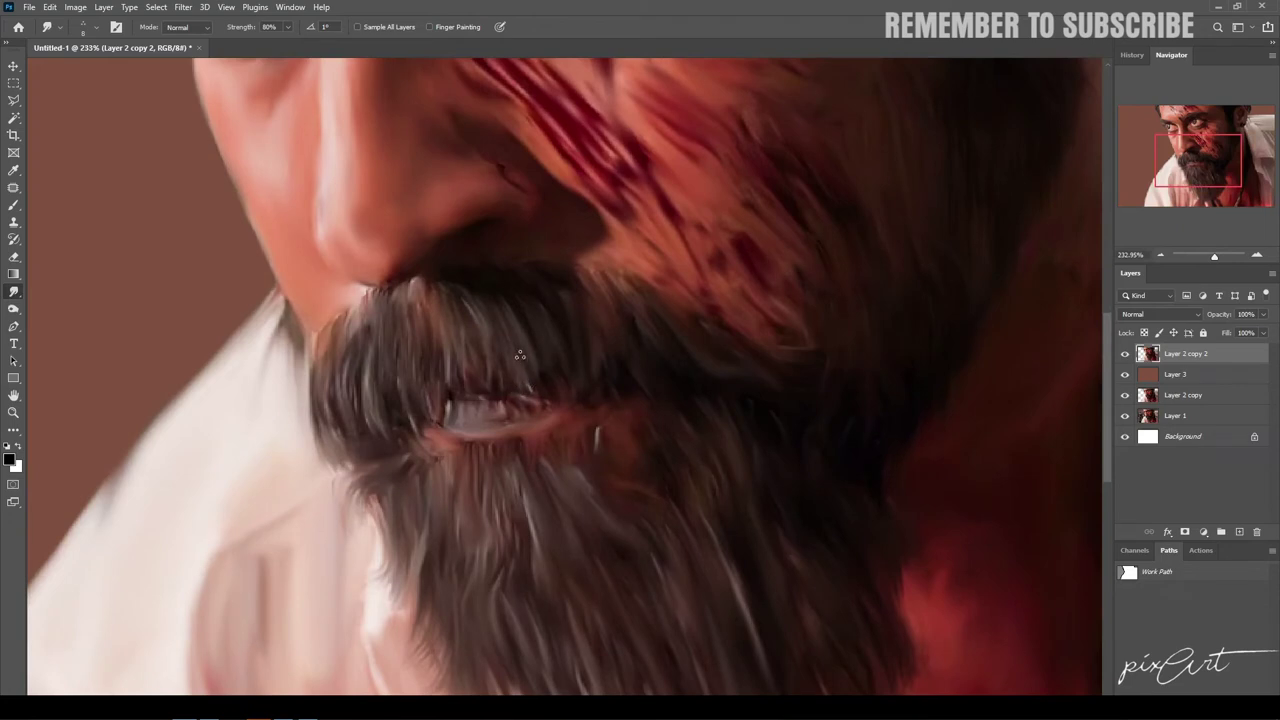
{"action": "key", "text": "ctrl+z"}
{"action": "key", "text": "ctrl+0"}
{"action": "key", "text": "v"}
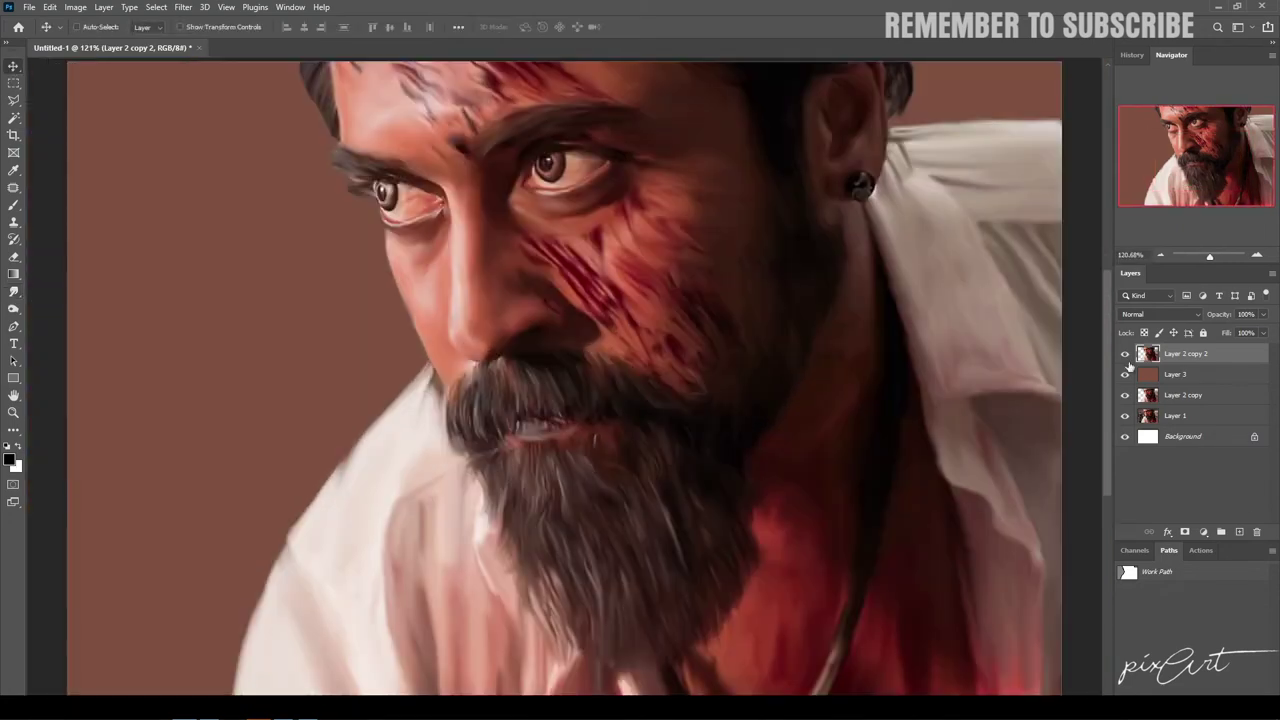
{"action": "mouse_move", "coordinate": [1125, 354]}
{"action": "left_mouse_down"}
{"action": "mouse_move", "coordinate": [1127, 374]}
{"action": "mouse_move", "coordinate": [1125, 354]}
{"action": "left_mouse_up"}
{"action": "scroll", "coordinate": [555, 395], "scroll_direction": "up", "scroll_amount": 3}
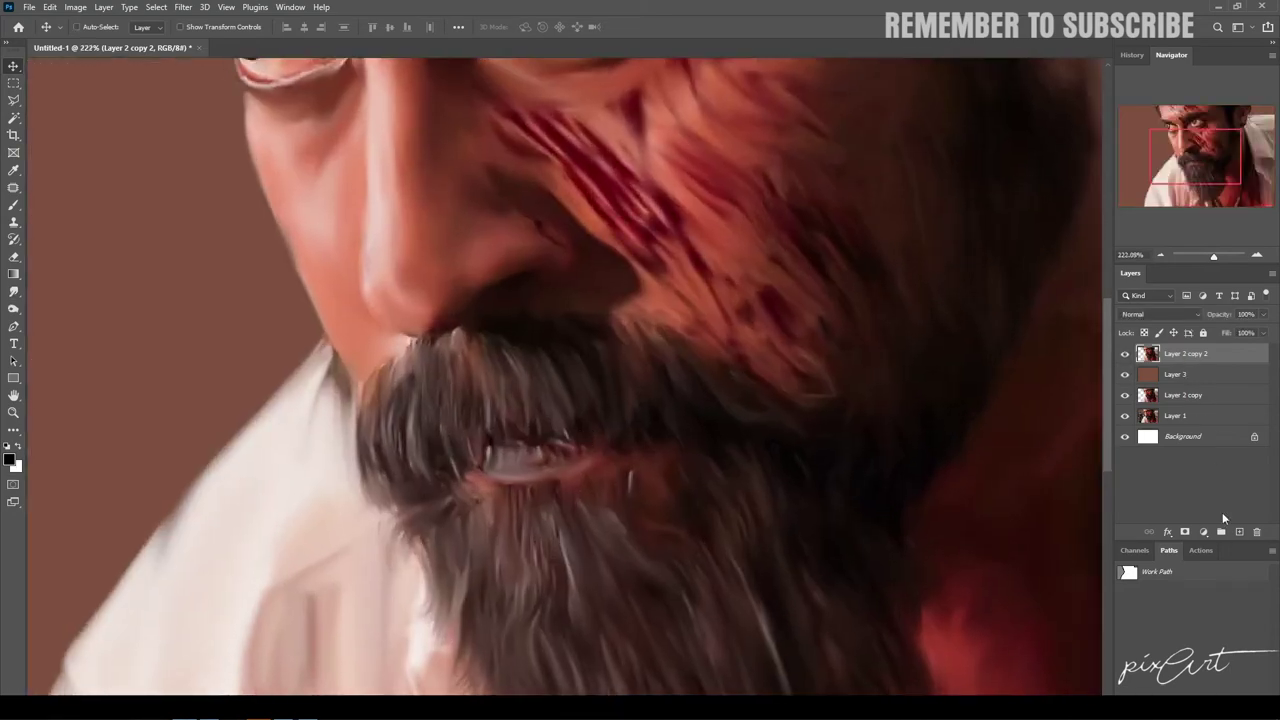
Step: Add a new layer named 'lips'
{"action": "left_click", "coordinate": [1239, 531]}
{"action": "double_click", "coordinate": [1175, 354]}
{"action": "type", "text": "lips"}
{"action": "key", "text": "Return"}
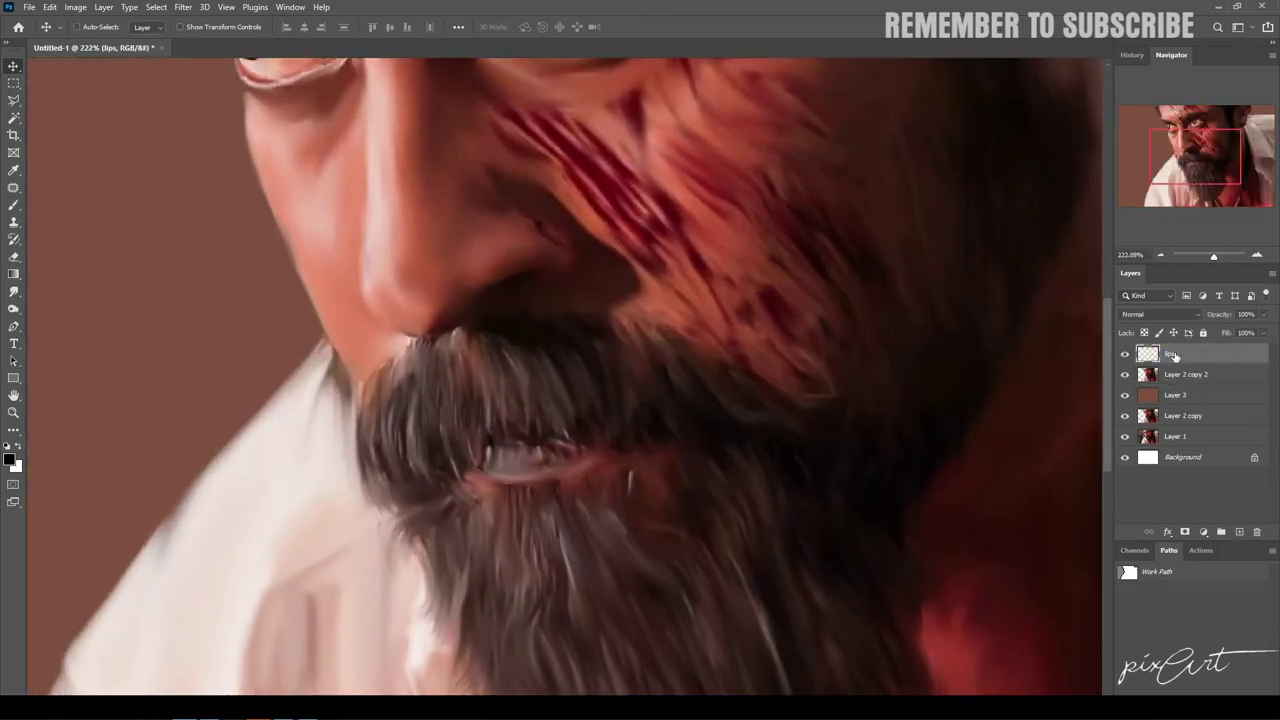
Step: Sample a dark red from the cheek blood and brush it across the lower lip
{"action": "key", "text": "b"}
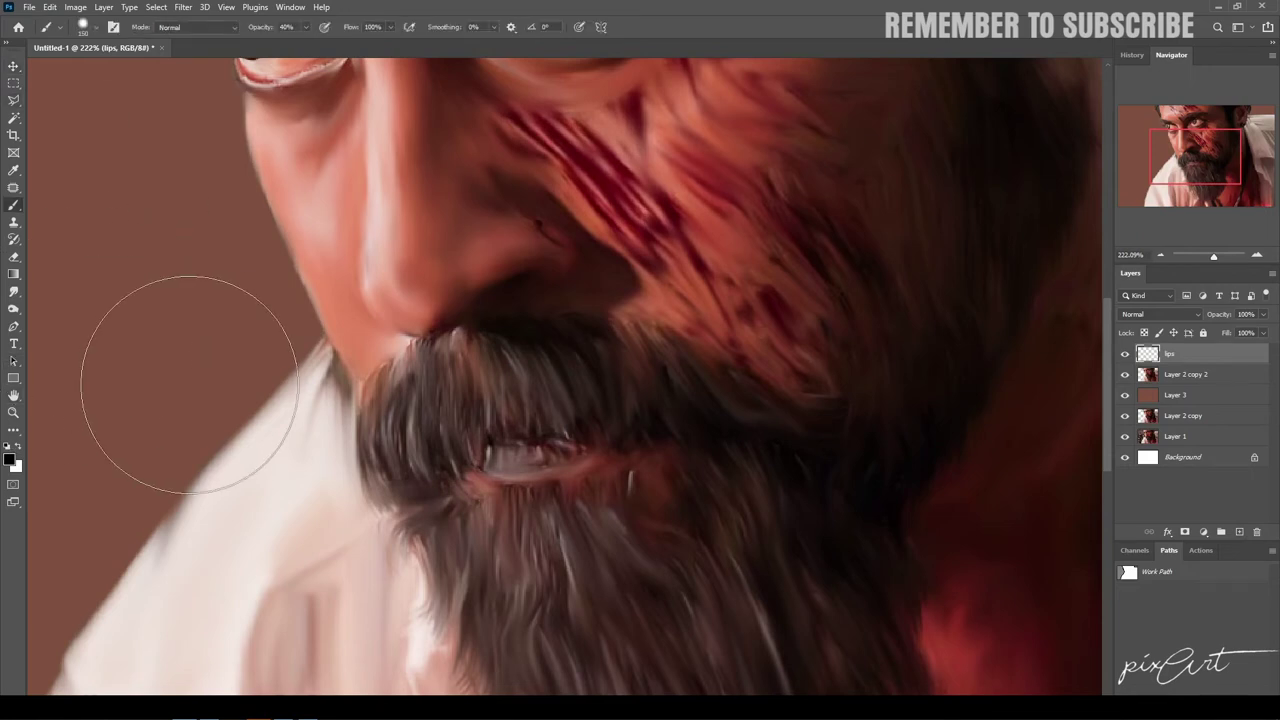
{"action": "left_click", "coordinate": [10, 459]}
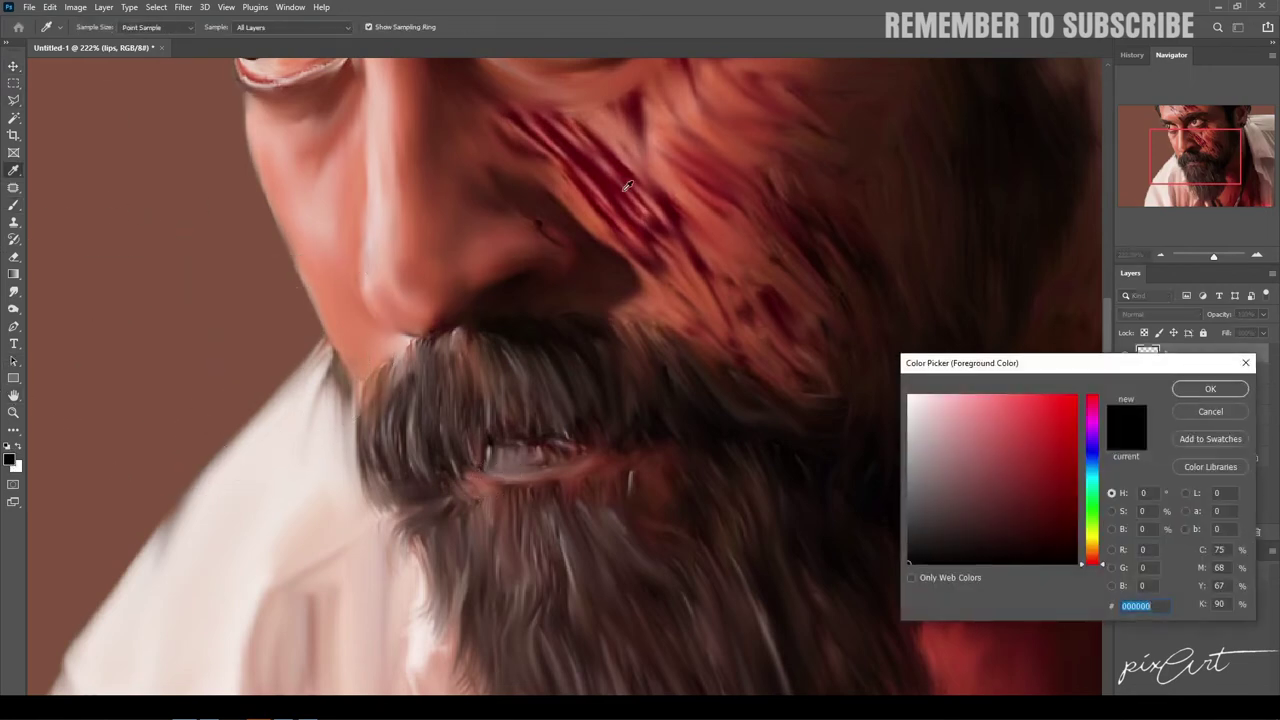
{"action": "left_click", "coordinate": [628, 186]}
{"action": "left_click", "coordinate": [1067, 419]}
{"action": "left_click", "coordinate": [1210, 389]}
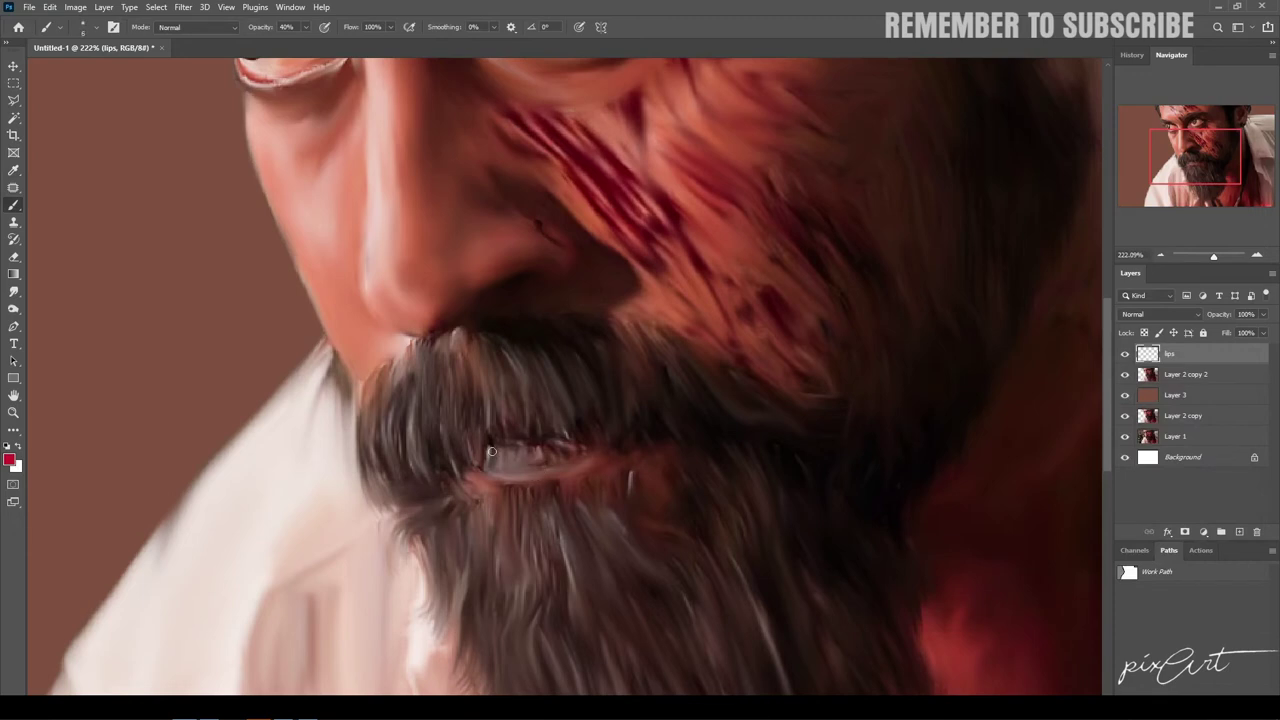
{"action": "left_click_drag", "start_coordinate": [506, 455], "coordinate": [540, 452]}
Step: Lower the lips layer opacity to 36% and fit the painting in view
{"action": "left_click", "coordinate": [1263, 314]}
{"action": "left_click_drag", "start_coordinate": [1262, 330], "coordinate": [1224, 330]}
{"action": "key", "text": "ctrl+0"}
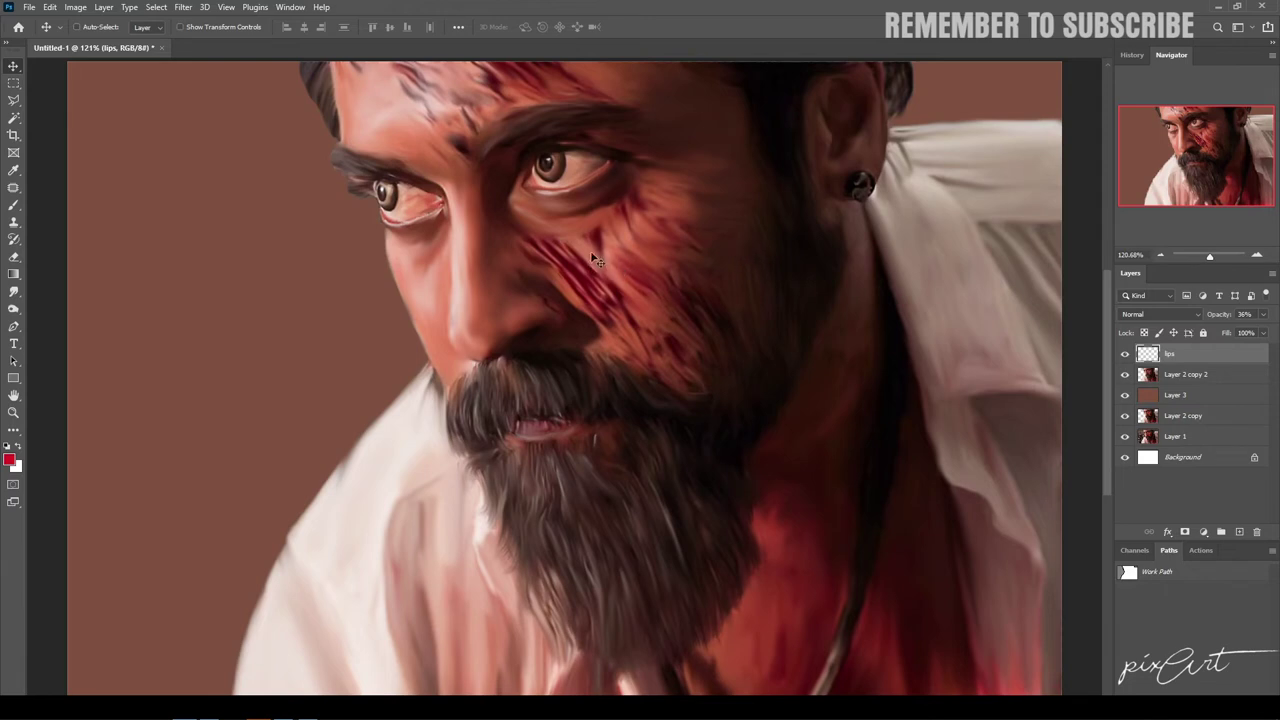
Step: Add a new layer above lips named 'blood'
{"action": "left_click", "coordinate": [1223, 531]}
{"action": "double_click", "coordinate": [1181, 354]}
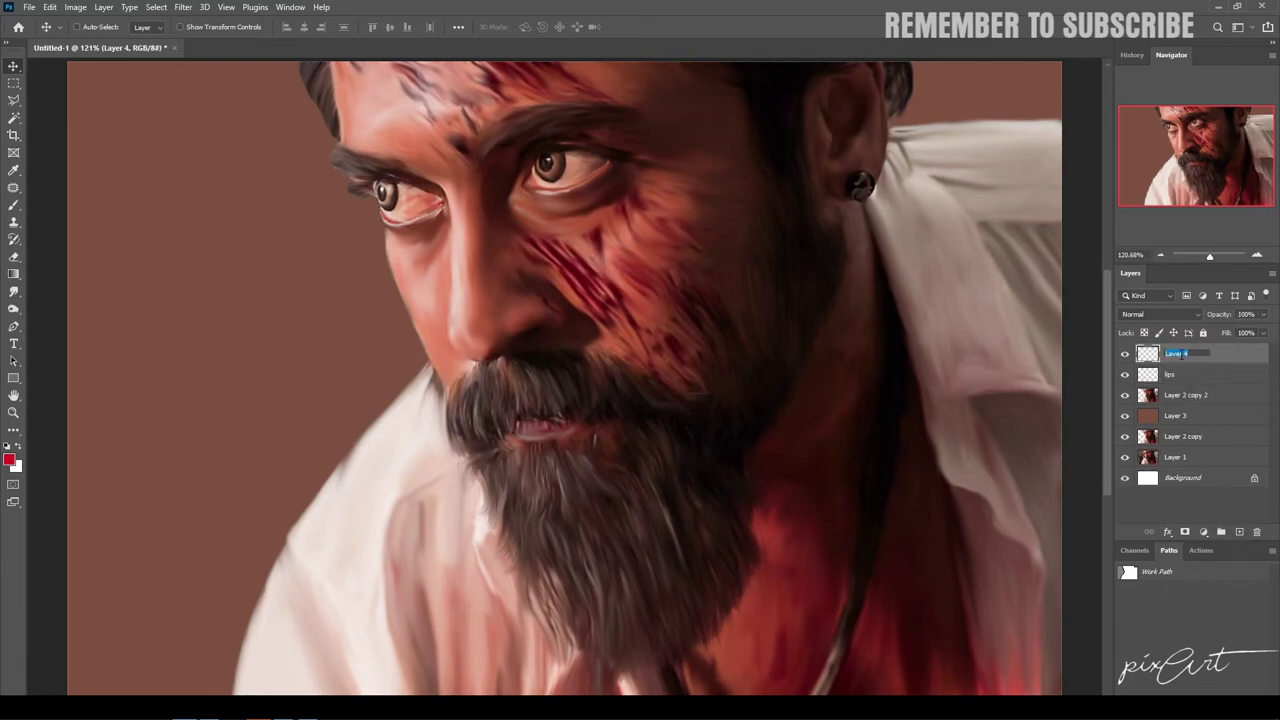
{"action": "type", "text": "li"}
{"action": "key", "text": "Return"}
Step: Pick dark red #8d0715 and brush a dark-red streak on the cheek
{"action": "key", "text": "i"}
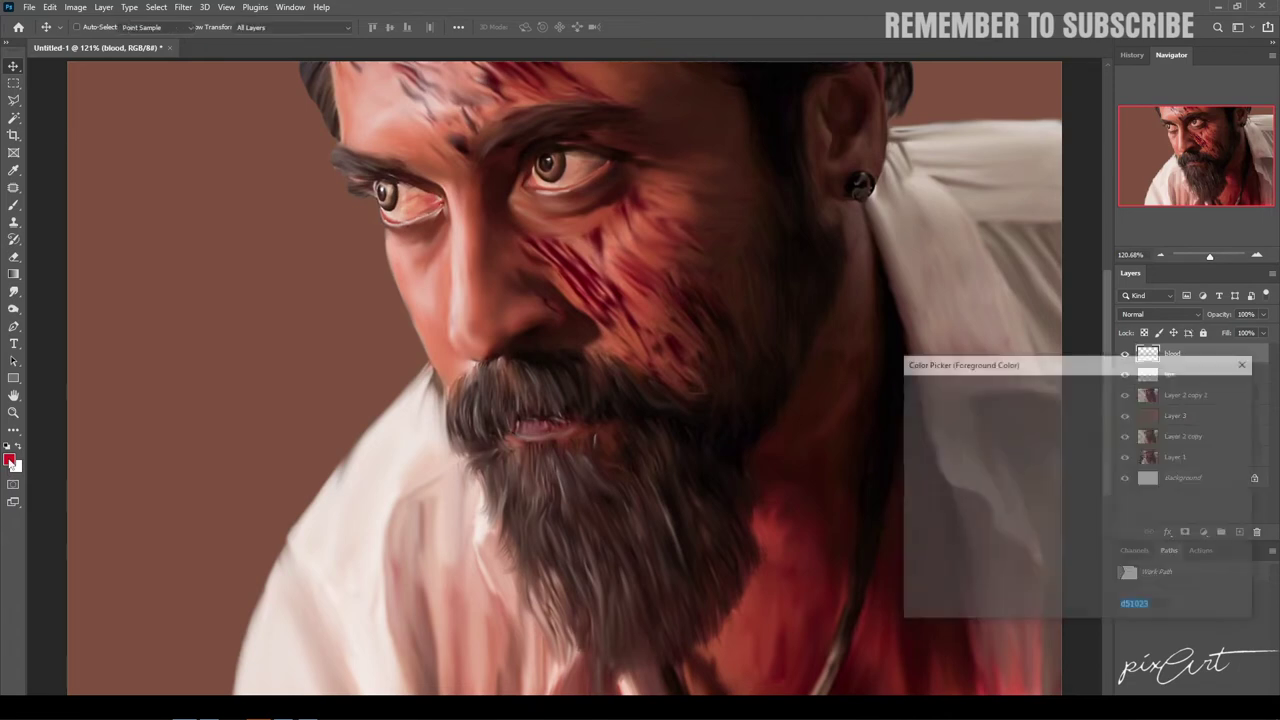
{"action": "left_click", "coordinate": [9, 460]}
{"action": "left_click", "coordinate": [1197, 392]}
{"action": "key", "text": "v"}
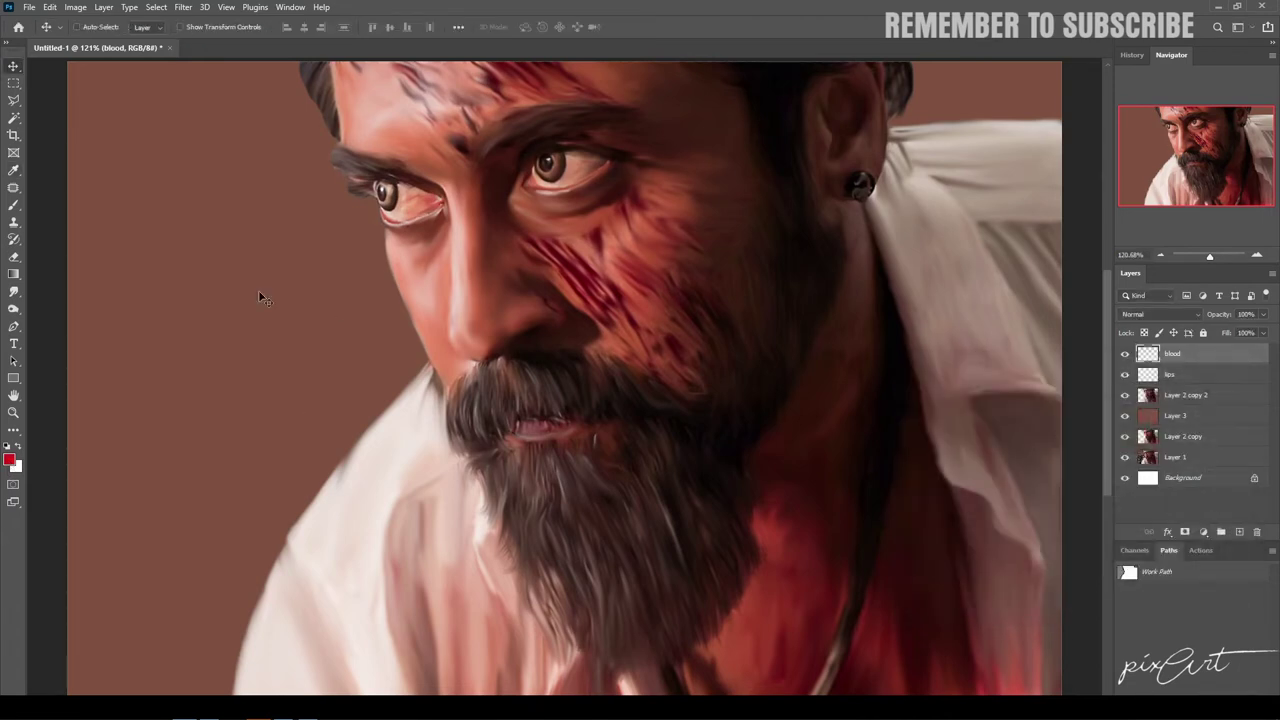
{"action": "key", "text": "b"}
{"action": "left_click_drag", "start_coordinate": [576, 249], "coordinate": [599, 293]}
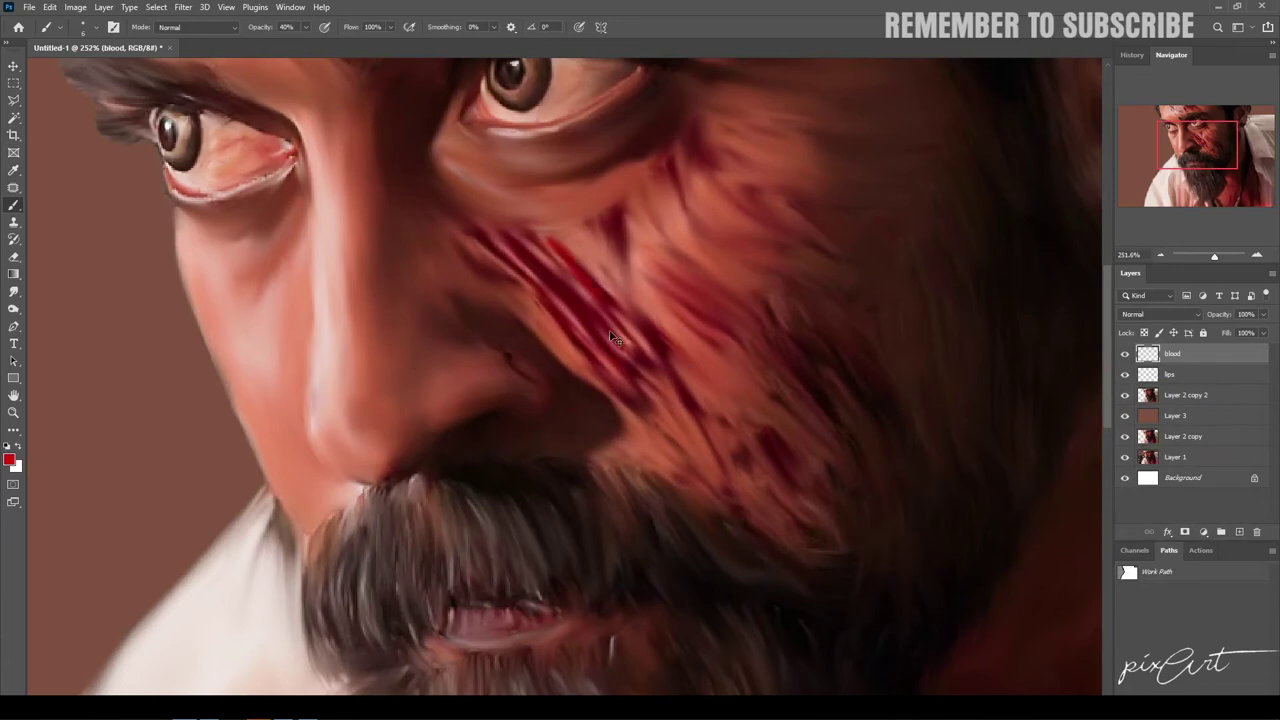
{"action": "left_click", "coordinate": [9, 459]}
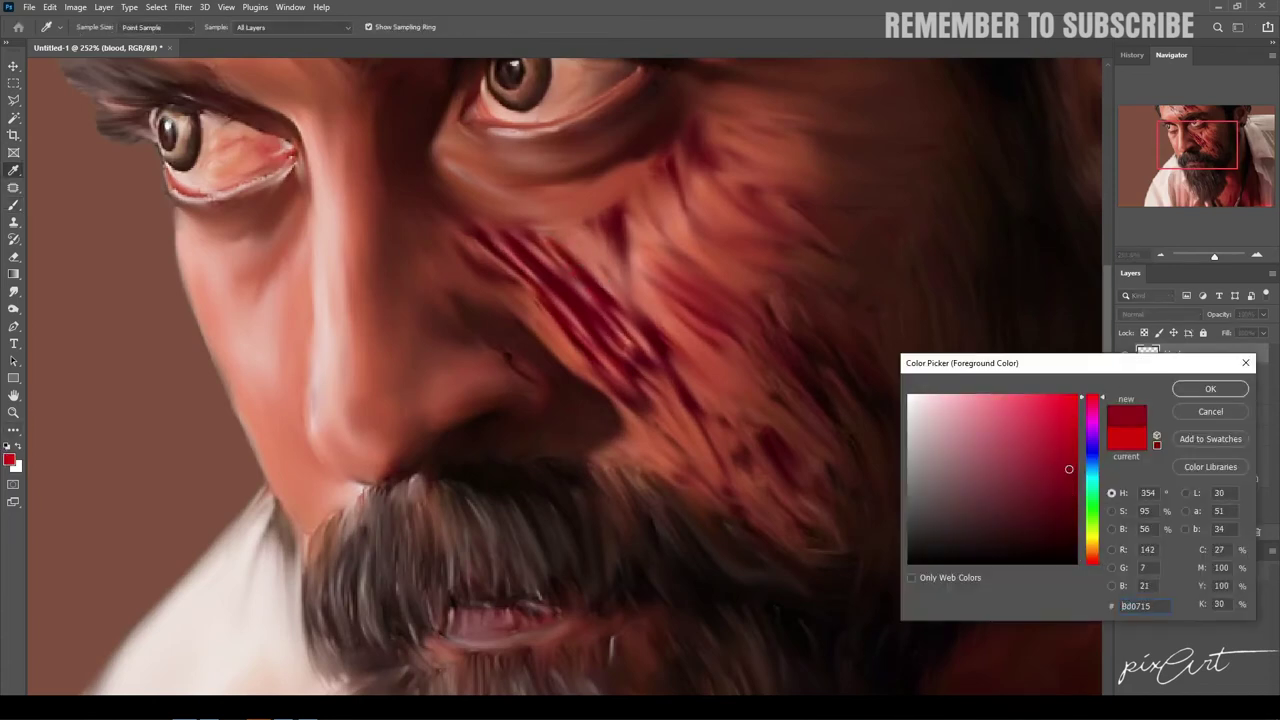
{"action": "left_click", "coordinate": [1207, 389]}
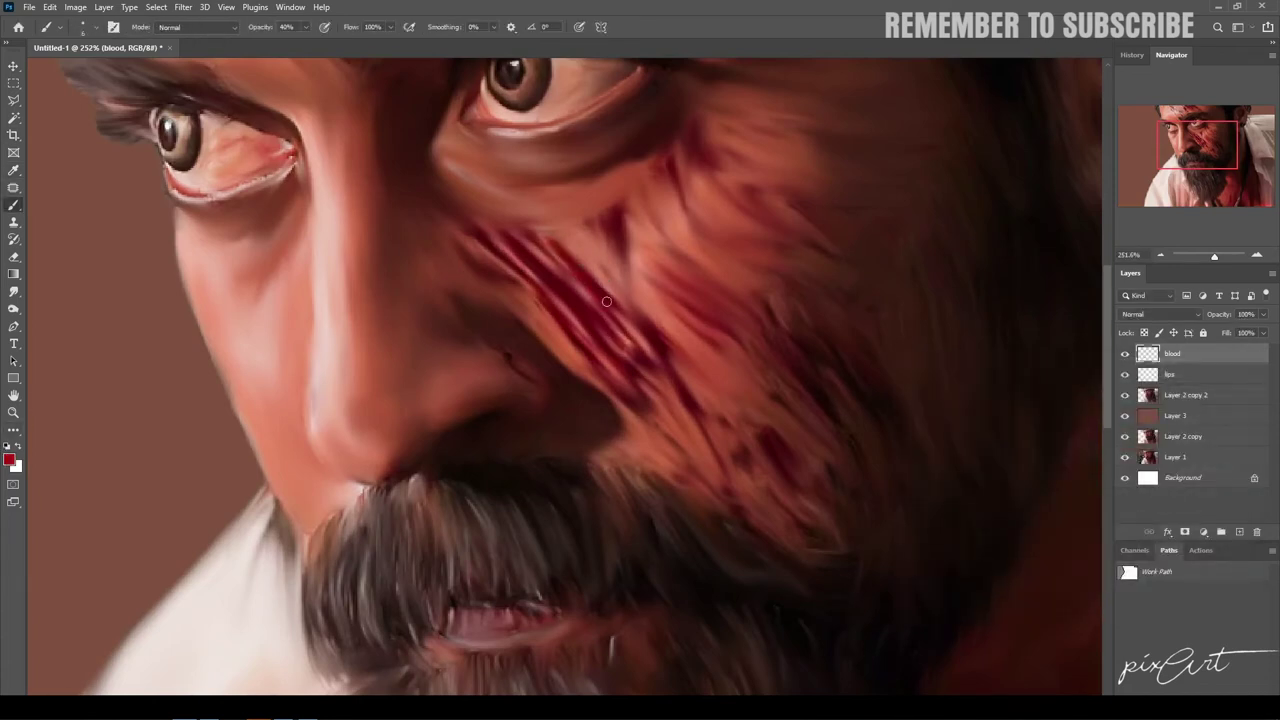
{"action": "left_click_drag", "start_coordinate": [608, 214], "coordinate": [612, 240]}
{"action": "left_click_drag", "start_coordinate": [613, 213], "coordinate": [618, 258]}
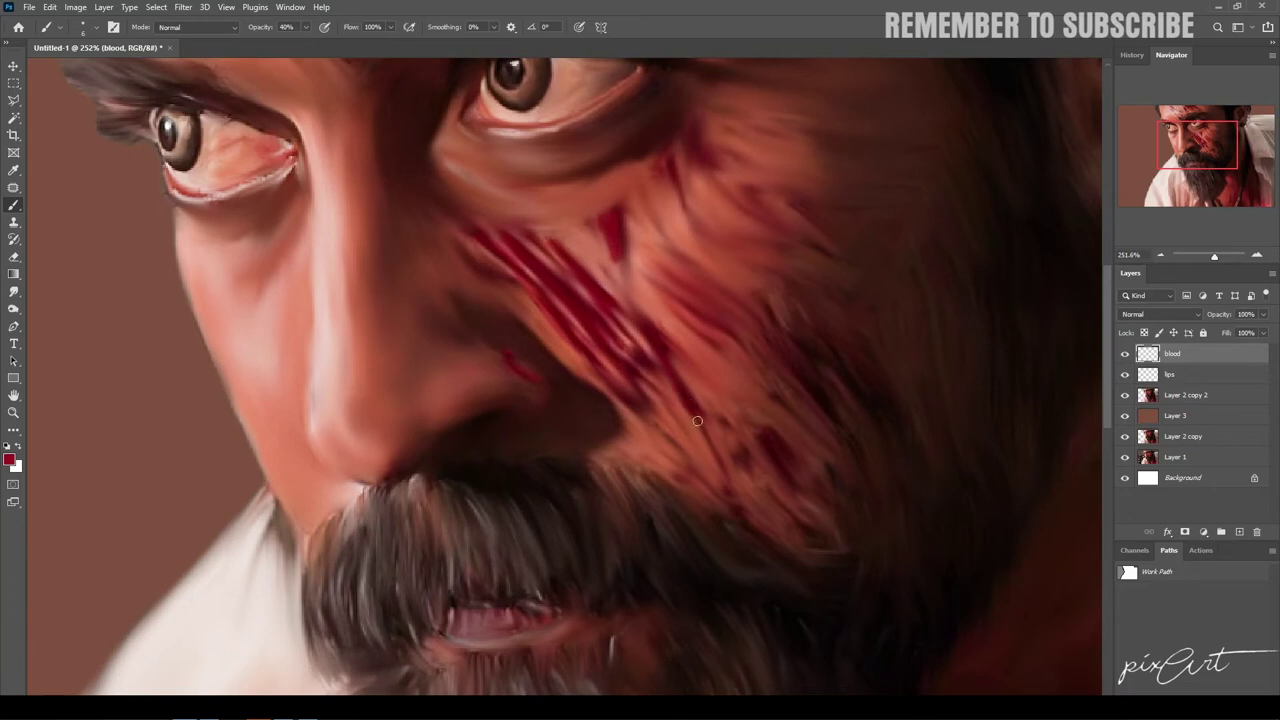
Step: Paint wavy blood strokes across the forehead and a small dab on the brow
{"action": "scroll", "coordinate": [668, 457], "scroll_direction": "up", "scroll_amount": 3}
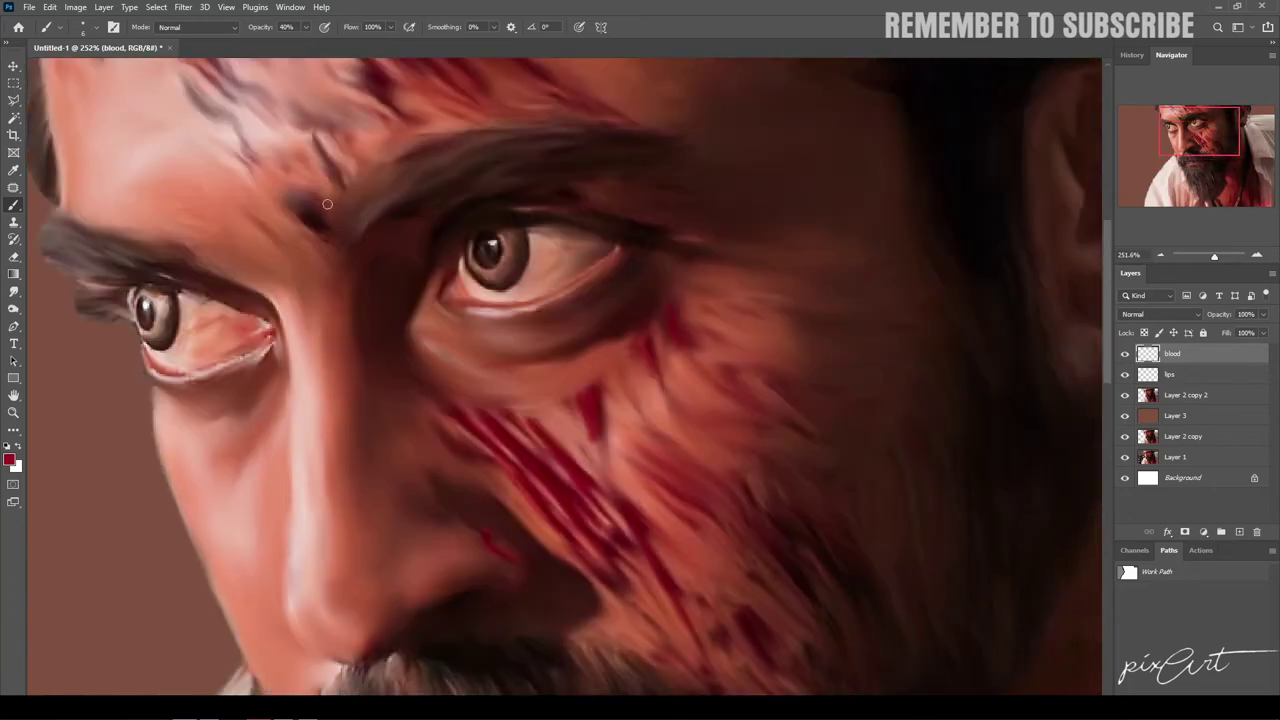
{"action": "left_click_drag", "start_coordinate": [453, 197], "coordinate": [510, 438]}
{"action": "left_click_drag", "start_coordinate": [412, 264], "coordinate": [434, 290]}
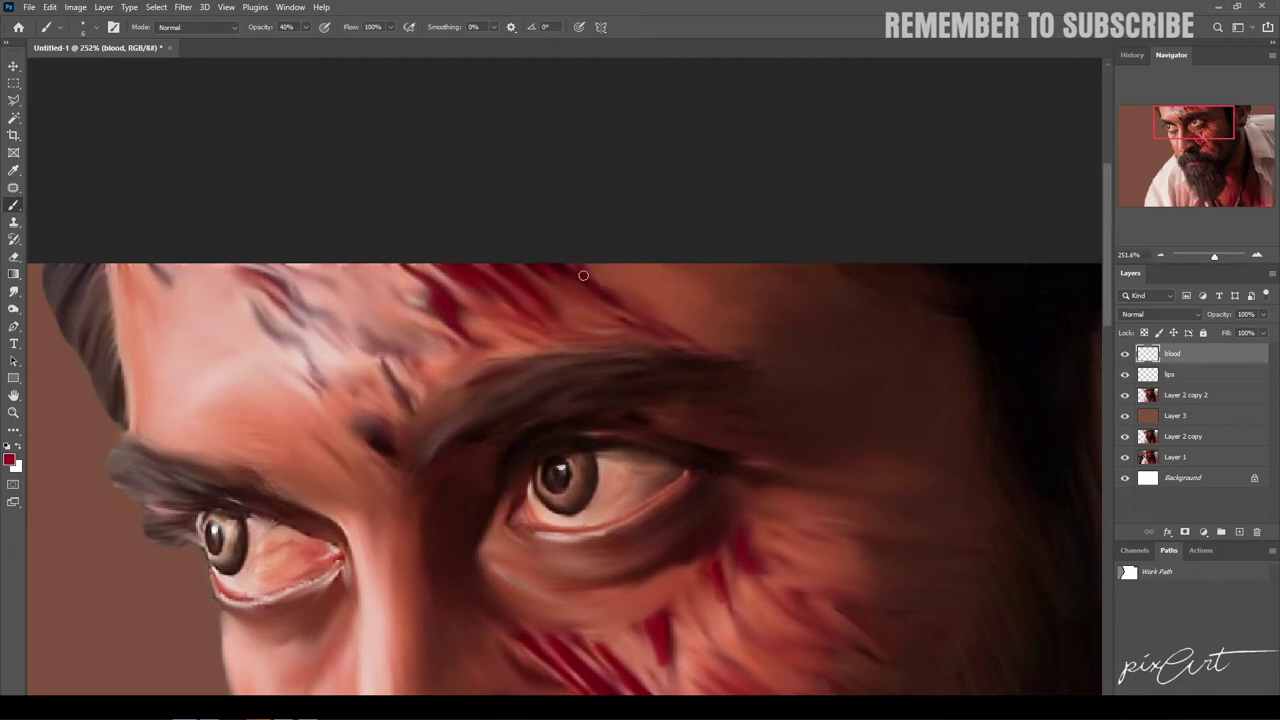
{"action": "mouse_move", "coordinate": [242, 267]}
{"action": "left_mouse_down"}
{"action": "mouse_move", "coordinate": [312, 312]}
{"action": "mouse_move", "coordinate": [300, 324]}
{"action": "mouse_move", "coordinate": [326, 388]}
{"action": "left_mouse_up"}
{"action": "left_click_drag", "start_coordinate": [155, 265], "coordinate": [170, 280]}
{"action": "left_click_drag", "start_coordinate": [288, 265], "coordinate": [325, 278]}
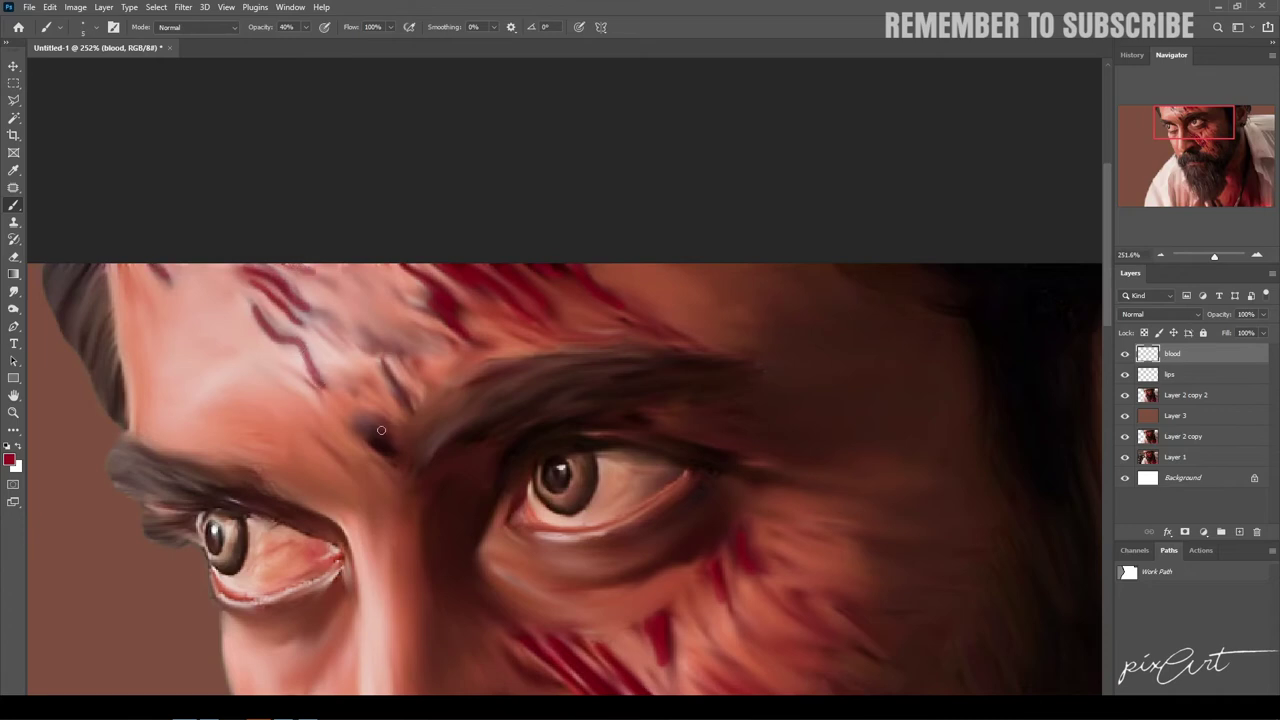
{"action": "left_click_drag", "start_coordinate": [381, 430], "coordinate": [389, 452]}
Step: Darken the forehead blood and add thin diagonal strokes on the forehead and brow
{"action": "left_click_drag", "start_coordinate": [382, 362], "coordinate": [404, 410]}
{"action": "mouse_move", "coordinate": [322, 316]}
{"action": "left_mouse_down"}
{"action": "mouse_move", "coordinate": [400, 347]}
{"action": "mouse_move", "coordinate": [456, 348]}
{"action": "left_mouse_up"}
{"action": "left_click_drag", "start_coordinate": [320, 276], "coordinate": [292, 266]}
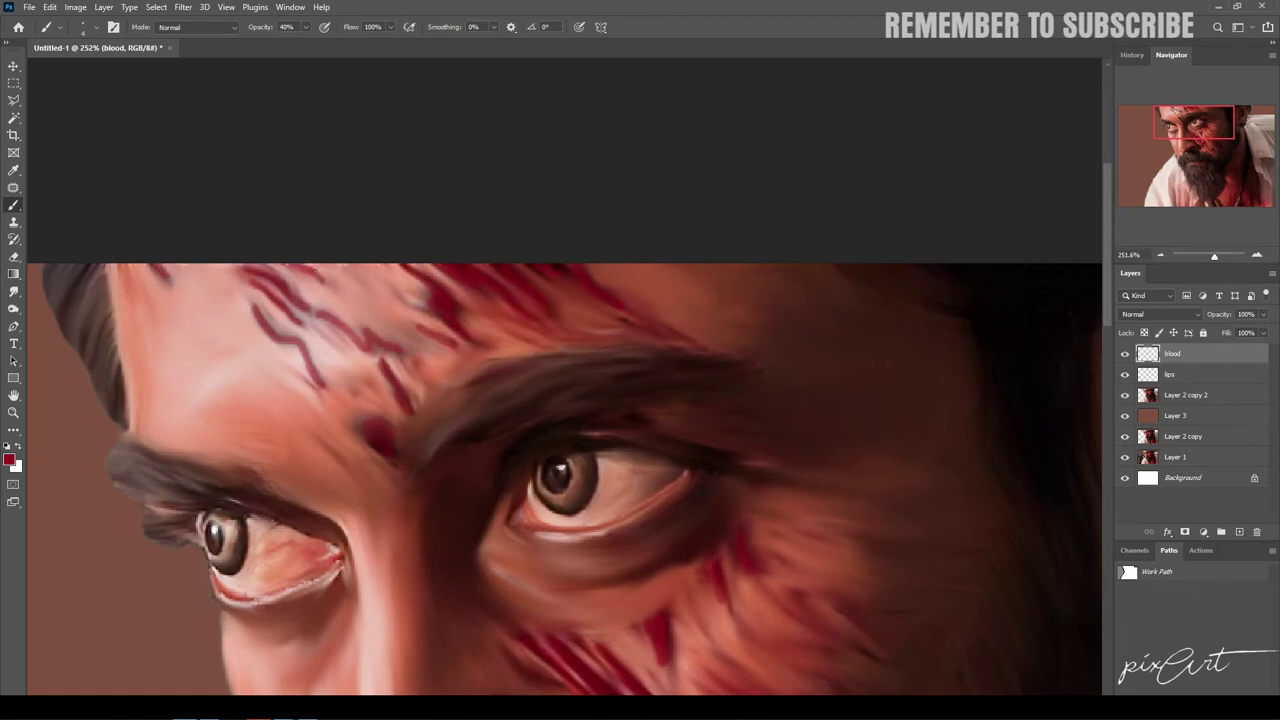
{"action": "left_click_drag", "start_coordinate": [312, 443], "coordinate": [356, 478]}
{"action": "mouse_move", "coordinate": [269, 374]}
{"action": "left_mouse_down"}
{"action": "mouse_move", "coordinate": [322, 418]}
{"action": "mouse_move", "coordinate": [363, 385]}
{"action": "left_mouse_up"}
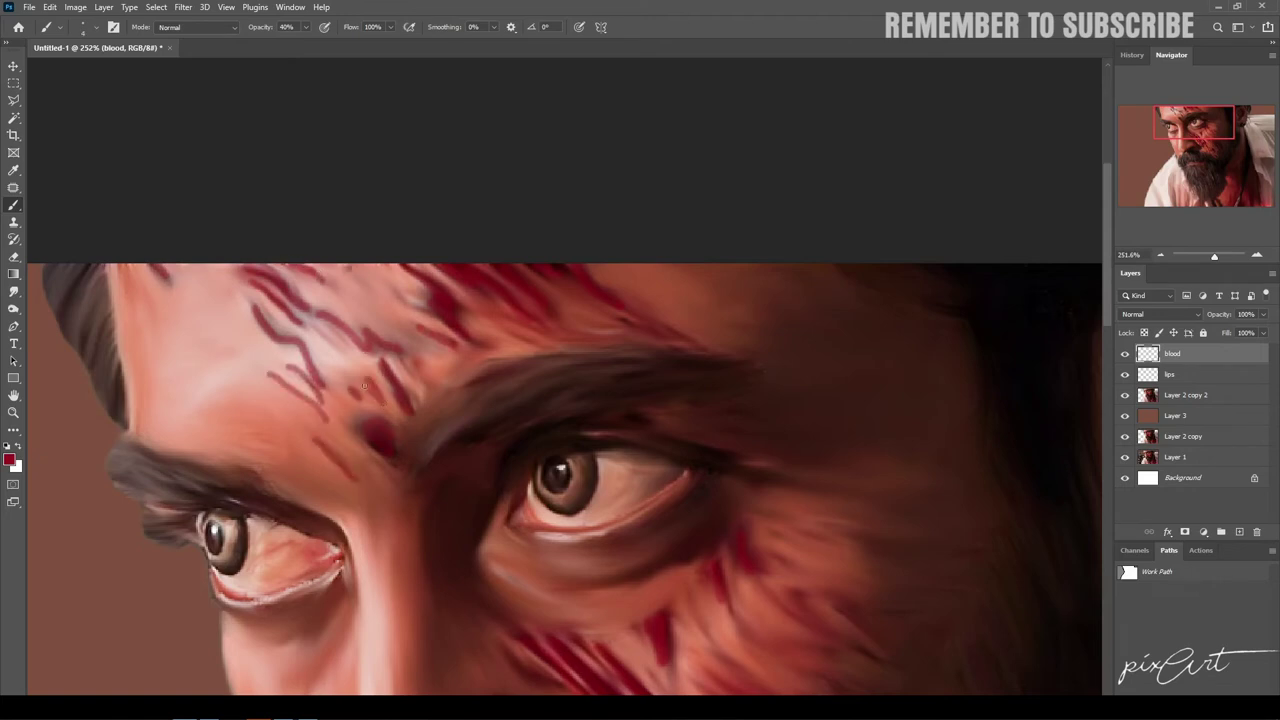
{"action": "left_click_drag", "start_coordinate": [417, 532], "coordinate": [374, 380]}
{"action": "left_click_drag", "start_coordinate": [470, 477], "coordinate": [440, 525]}
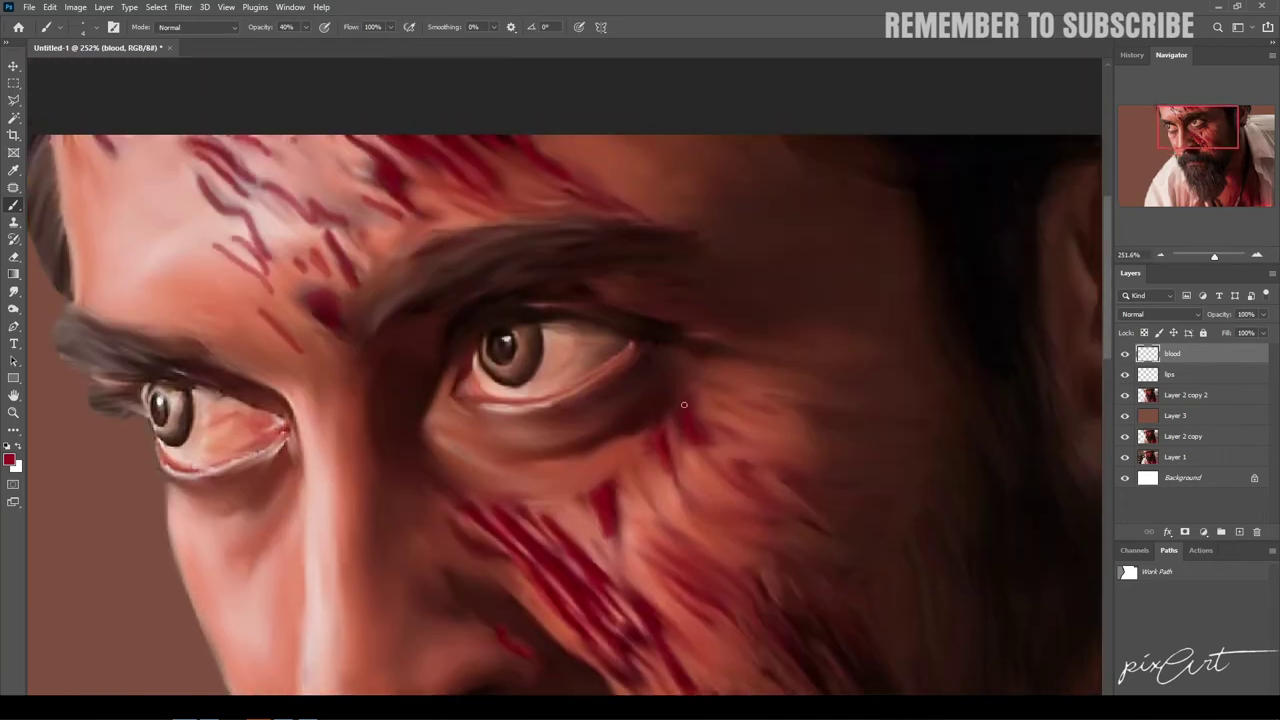
{"action": "left_click_drag", "start_coordinate": [686, 352], "coordinate": [670, 468]}
Step: Blur the blood layer with a 2-pixel Gaussian Blur, then view at 100% and toggle it to compare
{"action": "left_click", "coordinate": [13, 65]}
{"action": "left_click", "coordinate": [183, 7]}
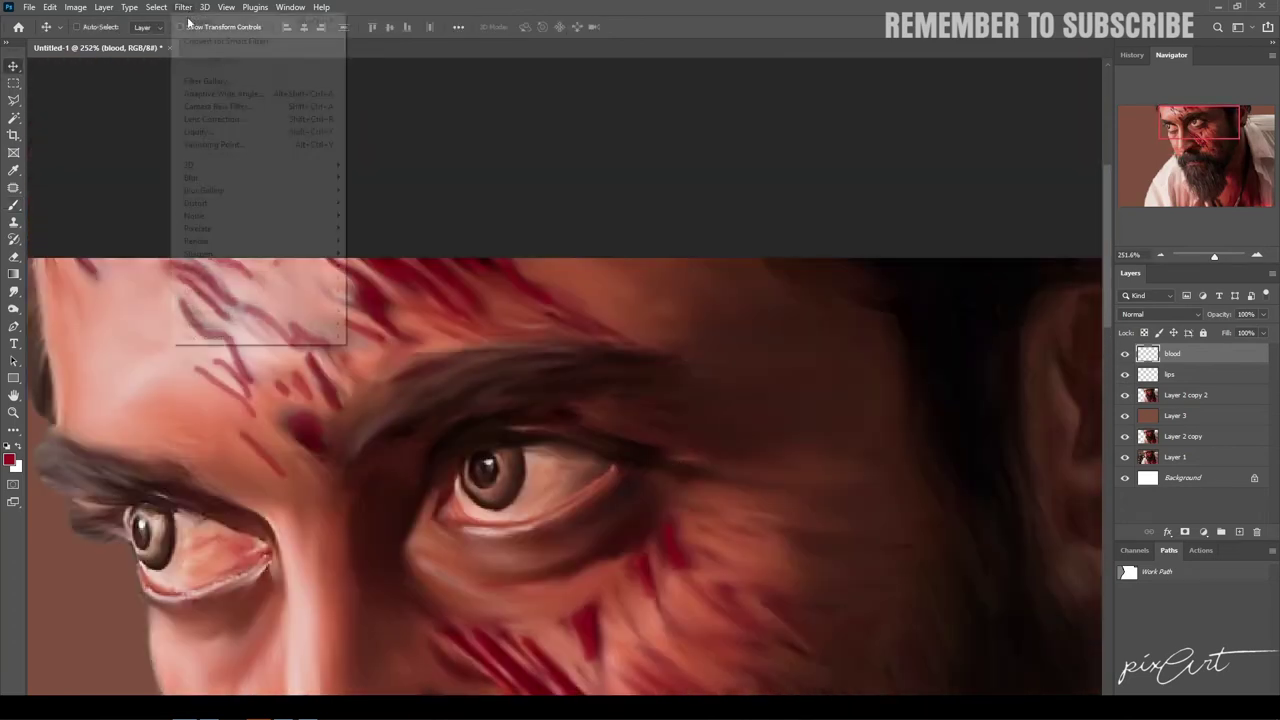
{"action": "left_click", "coordinate": [390, 230]}
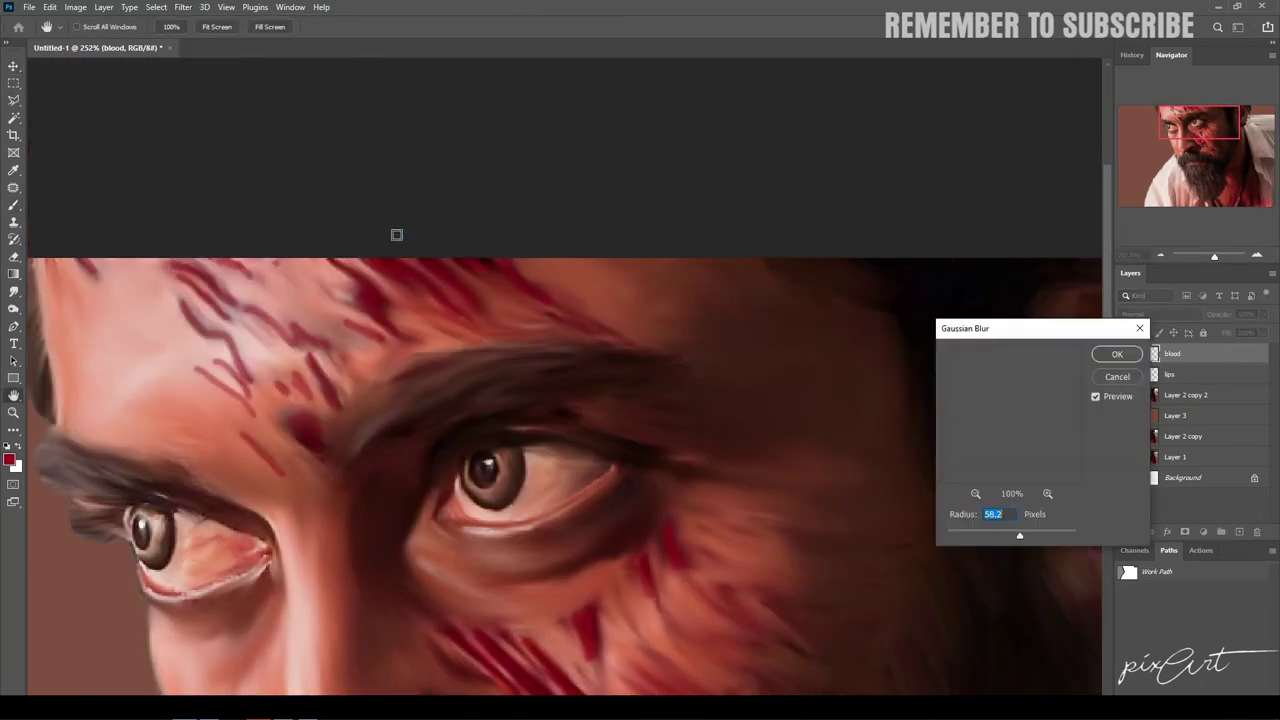
{"action": "left_click_drag", "start_coordinate": [1019, 535], "coordinate": [961, 540]}
{"action": "left_click", "coordinate": [1117, 379]}
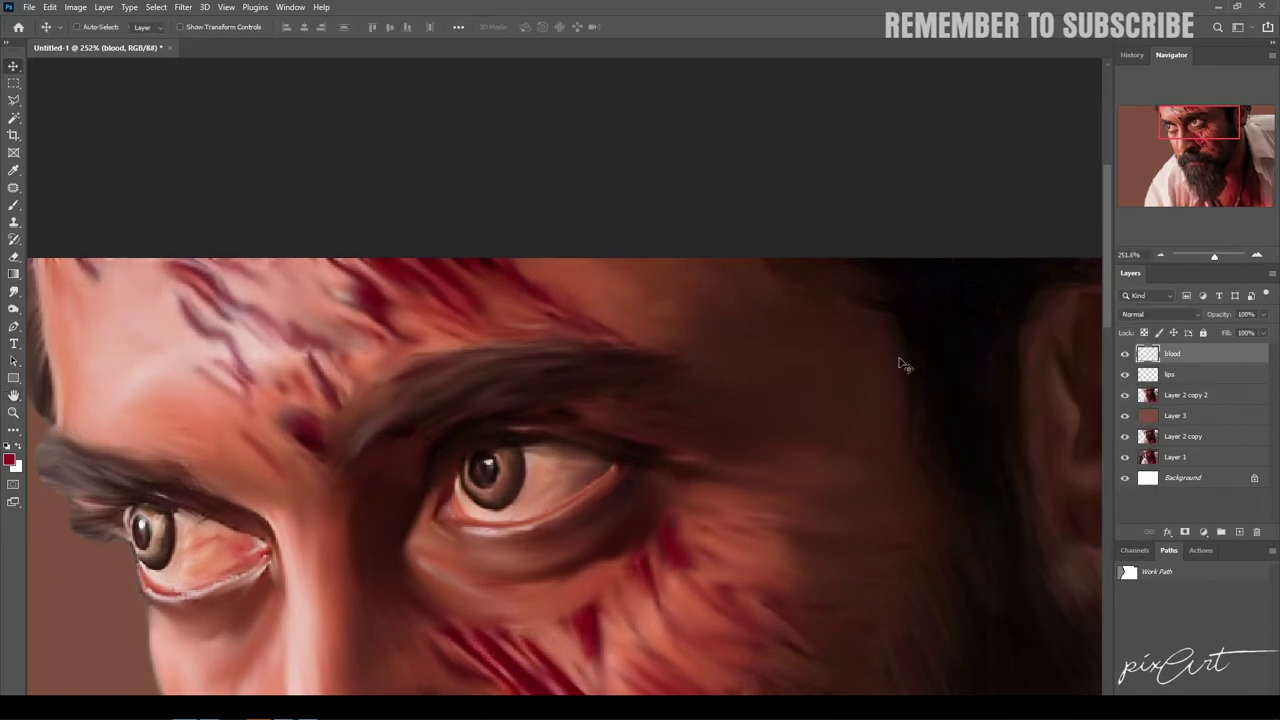
{"action": "key", "text": "ctrl+1"}
{"action": "left_click", "coordinate": [1125, 353]}
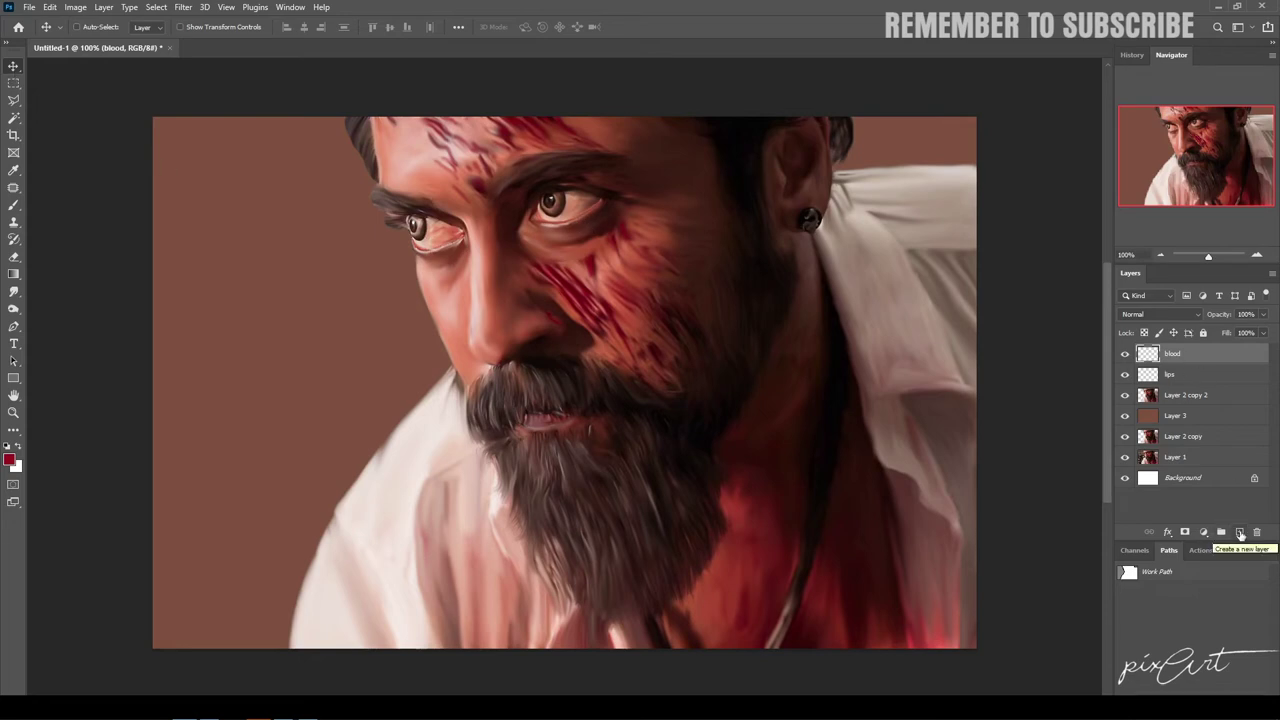
Step: Add a white-filled Dodge layer whose Blend If shows it only over bright areas
{"action": "left_click", "coordinate": [1240, 533]}
{"action": "double_click", "coordinate": [1176, 354]}
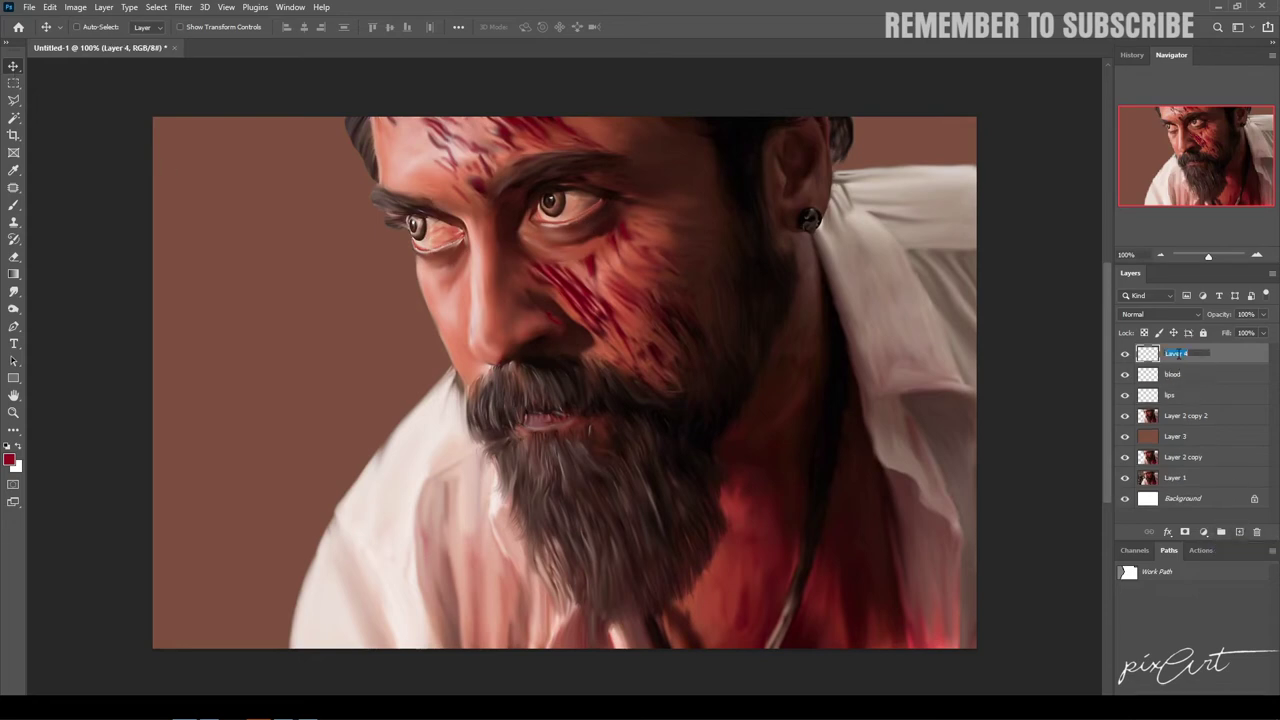
{"action": "key", "text": "Return"}
{"action": "key", "text": "d"}
{"action": "key", "text": "ctrl+BackSpace"}
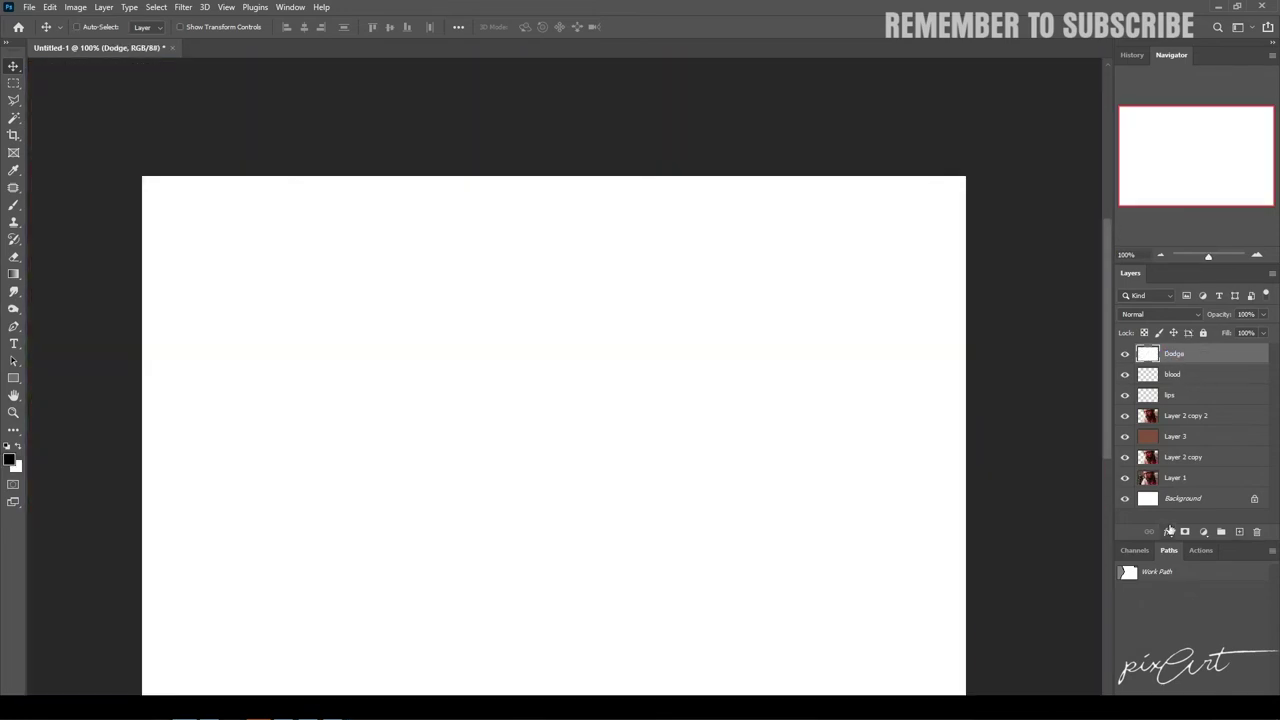
{"action": "double_click", "coordinate": [1251, 356]}
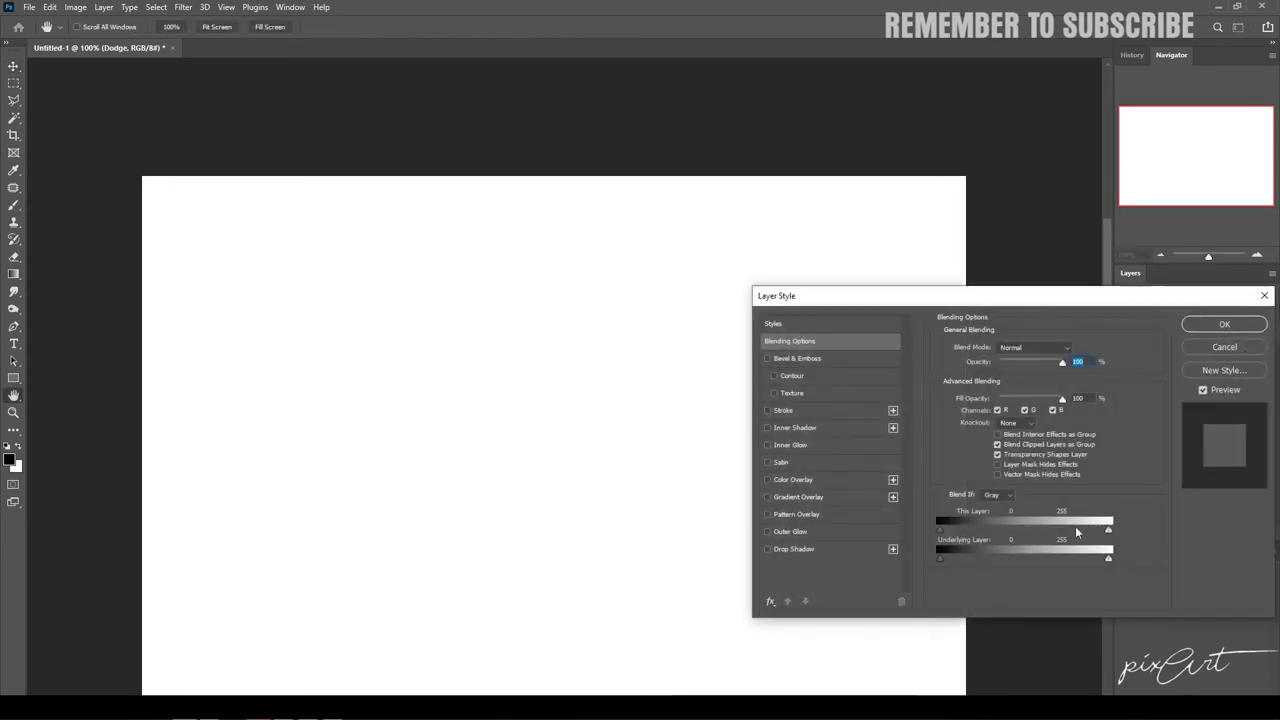
{"action": "mouse_move", "coordinate": [939, 557]}
{"action": "left_mouse_down"}
{"action": "mouse_move", "coordinate": [1108, 556]}
{"action": "mouse_move", "coordinate": [1041, 561]}
{"action": "left_mouse_up"}
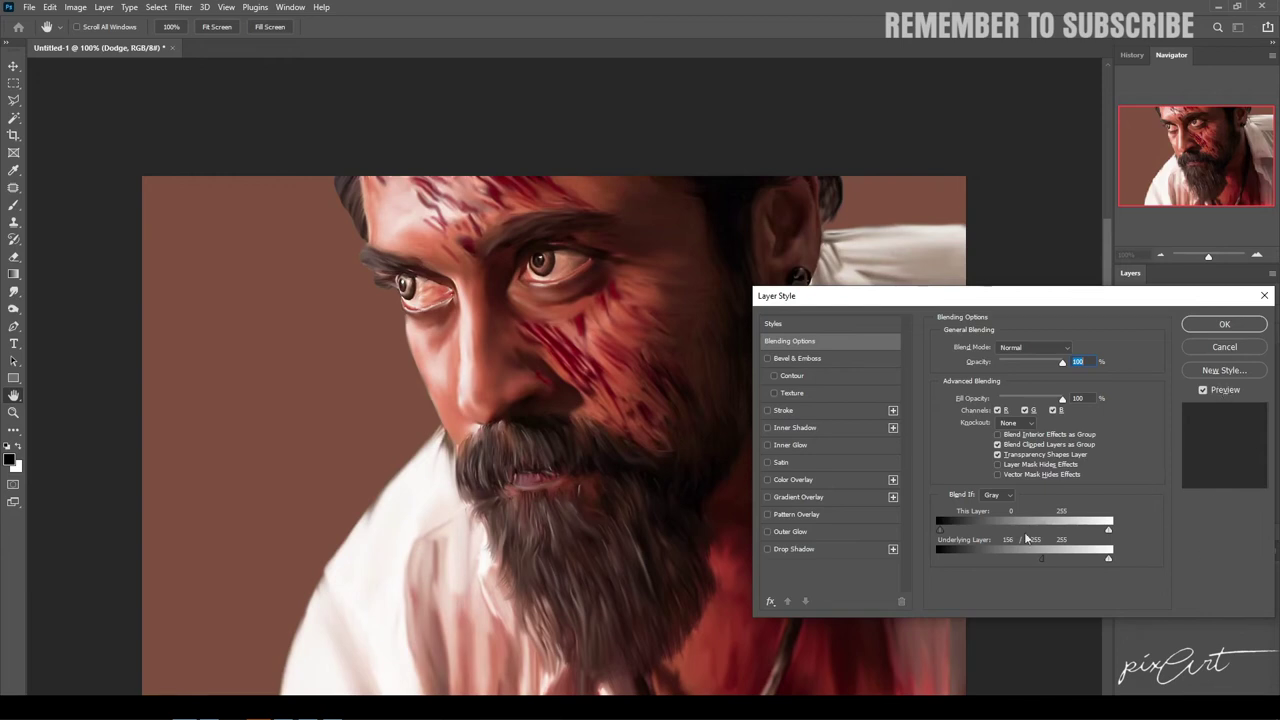
{"action": "left_click", "coordinate": [1224, 324]}
Step: Add a black-filled burn layer whose Blend If shows it only over dark areas
{"action": "left_click", "coordinate": [1238, 533]}
{"action": "double_click", "coordinate": [1176, 355]}
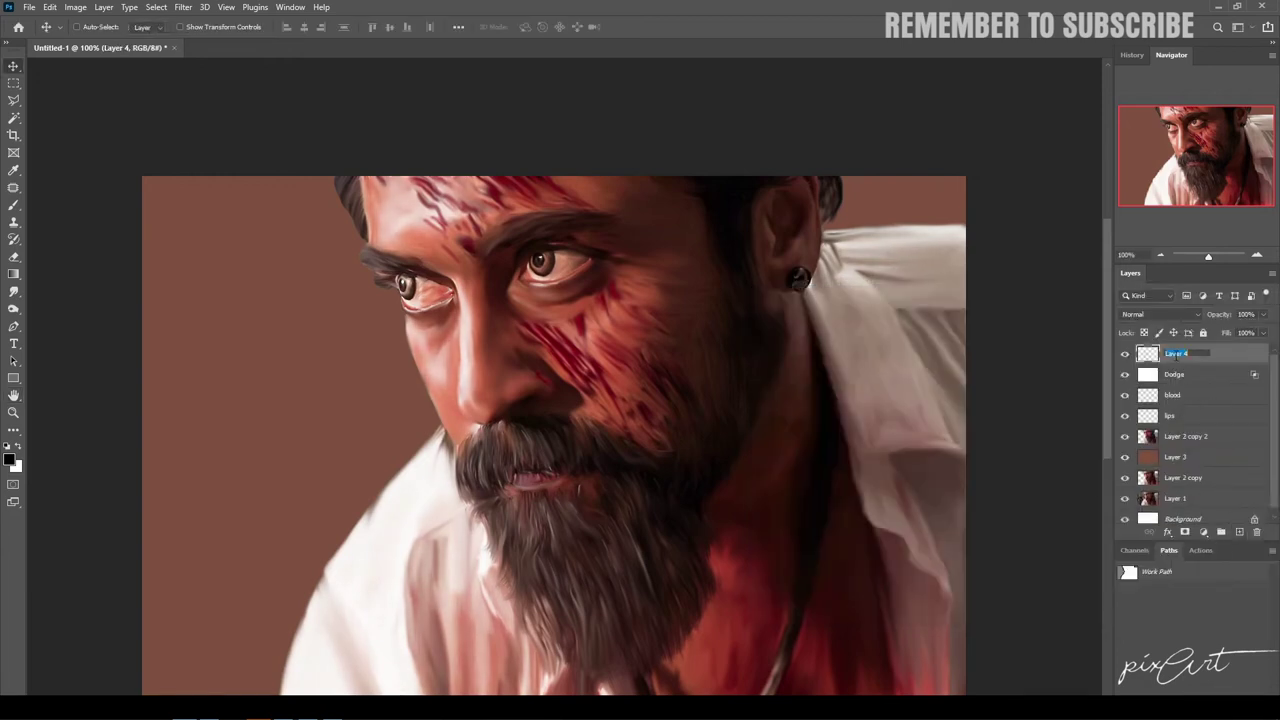
{"action": "key", "text": "Return"}
{"action": "key", "text": "alt+BackSpace"}
{"action": "double_click", "coordinate": [1238, 357]}
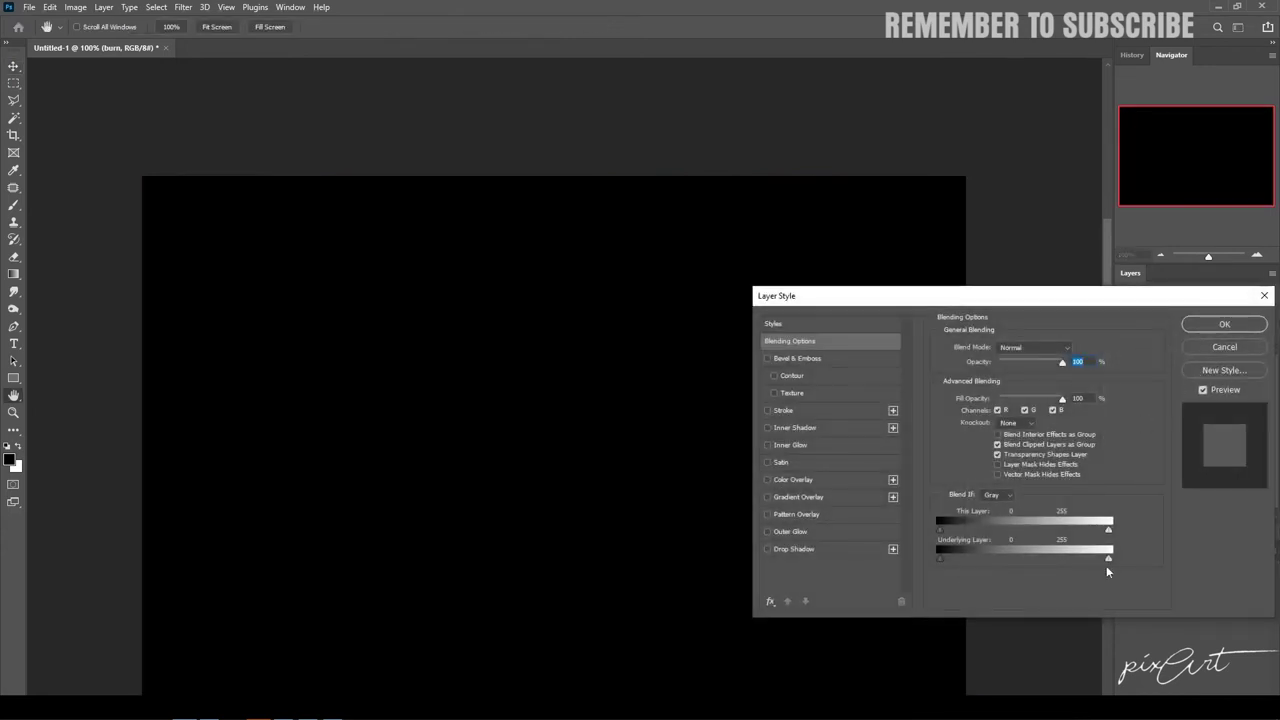
{"action": "left_click_drag", "start_coordinate": [1108, 558], "coordinate": [937, 560]}
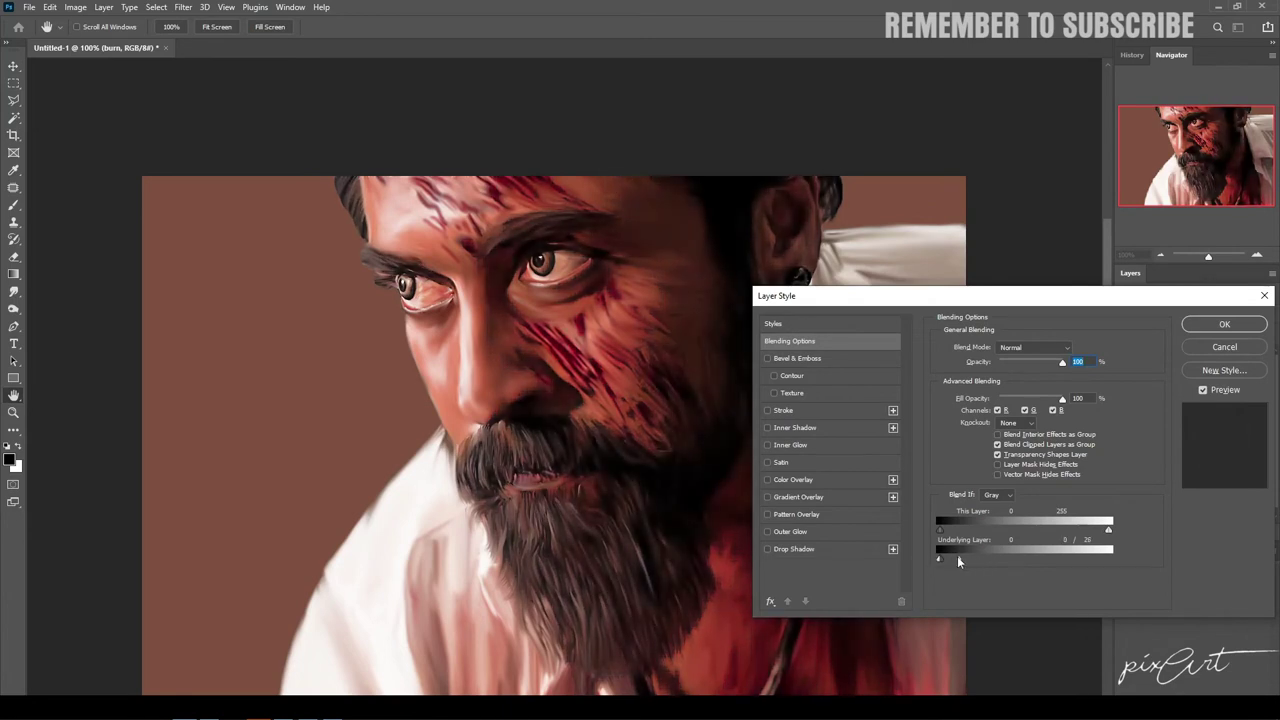
{"action": "left_click", "coordinate": [1224, 326]}
Step: Group the Dodge and burn layers into a group named 'DAB' and toggle it to compare
{"action": "left_click", "coordinate": [1182, 374], "text": "shift"}
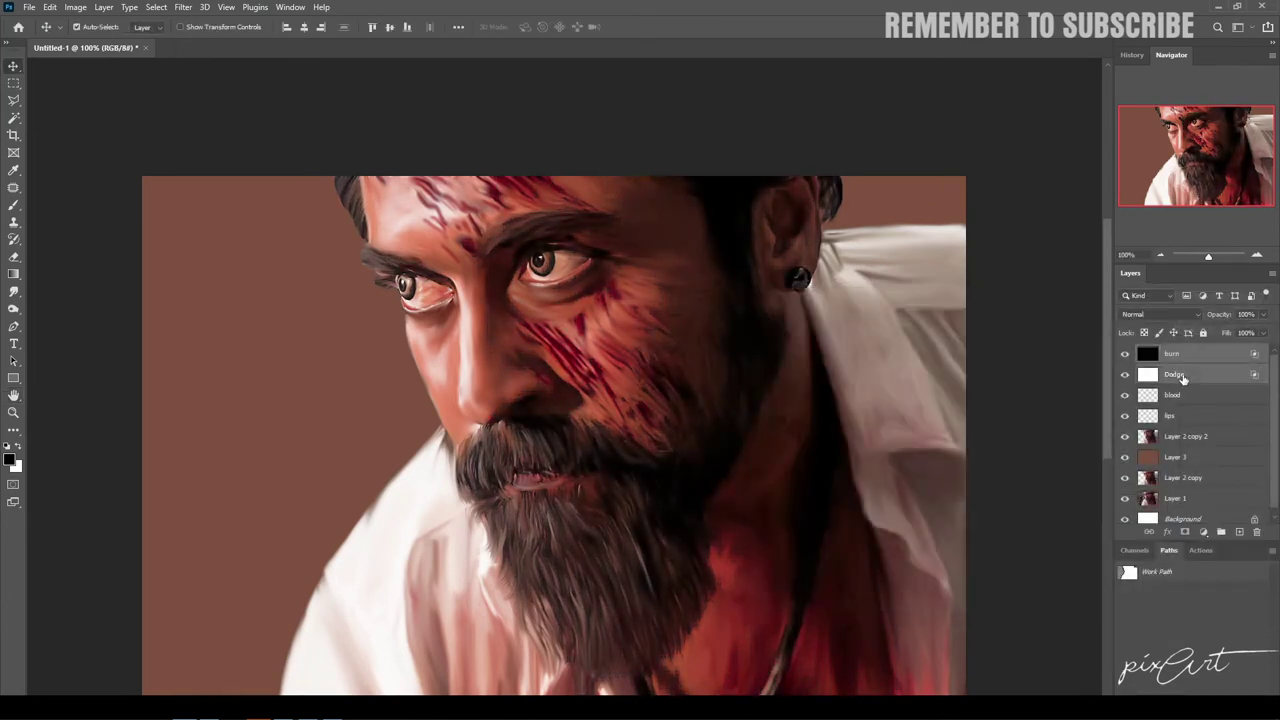
{"action": "key", "text": "ctrl+g"}
{"action": "double_click", "coordinate": [1185, 352]}
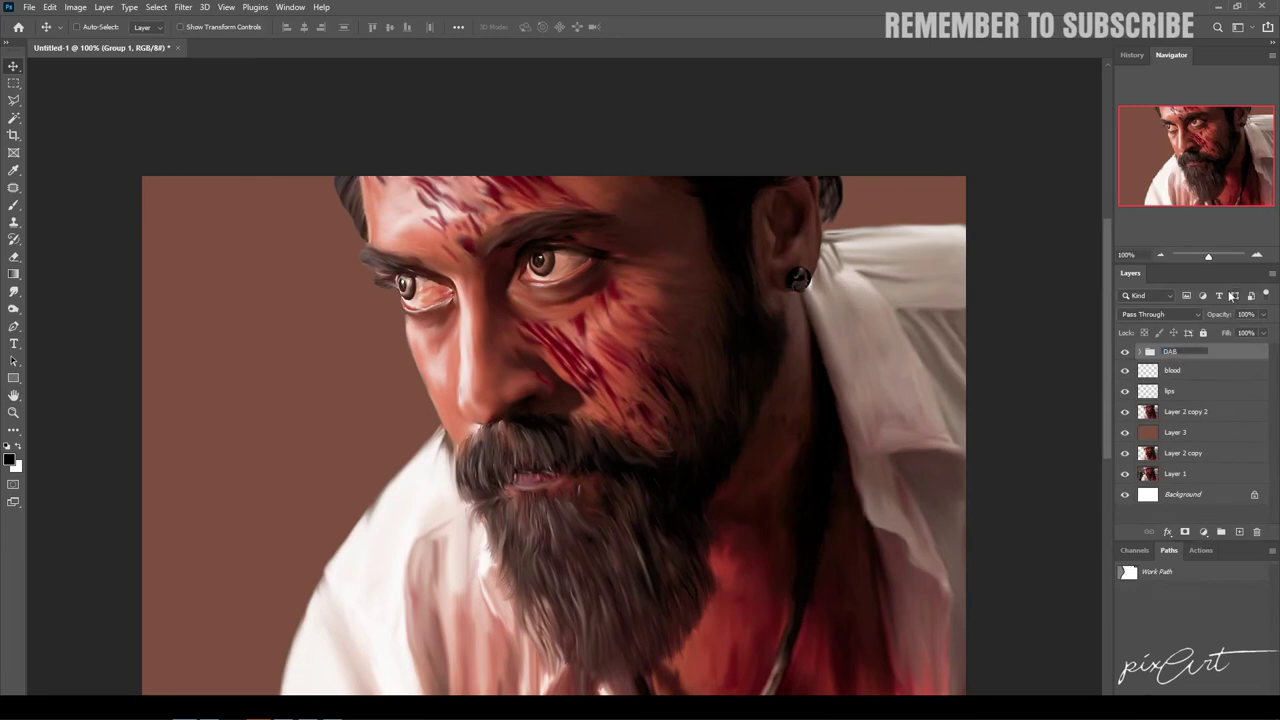
{"action": "type", "text": "DAB"}
{"action": "key", "text": "Return"}
{"action": "left_click", "coordinate": [1124, 352]}
{"action": "left_click", "coordinate": [1124, 352]}
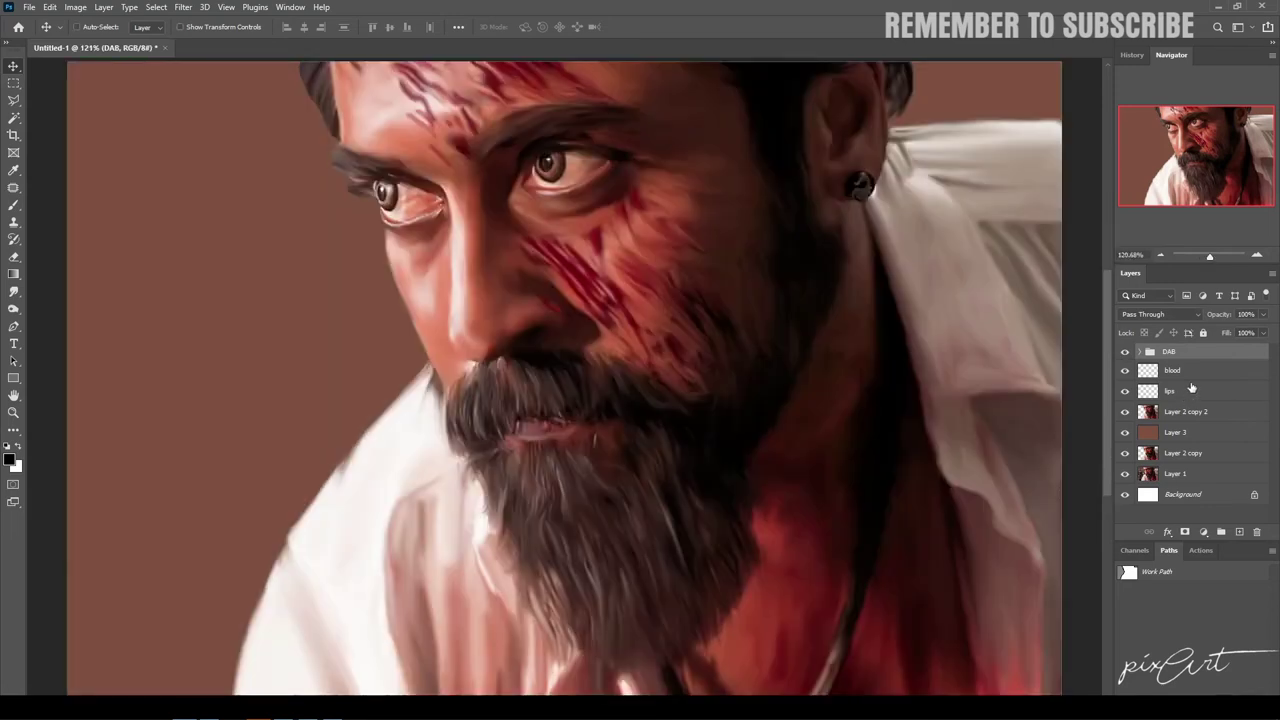
Step: Add a new layer and set the foreground colour to bright orange
{"action": "left_click", "coordinate": [1240, 533]}
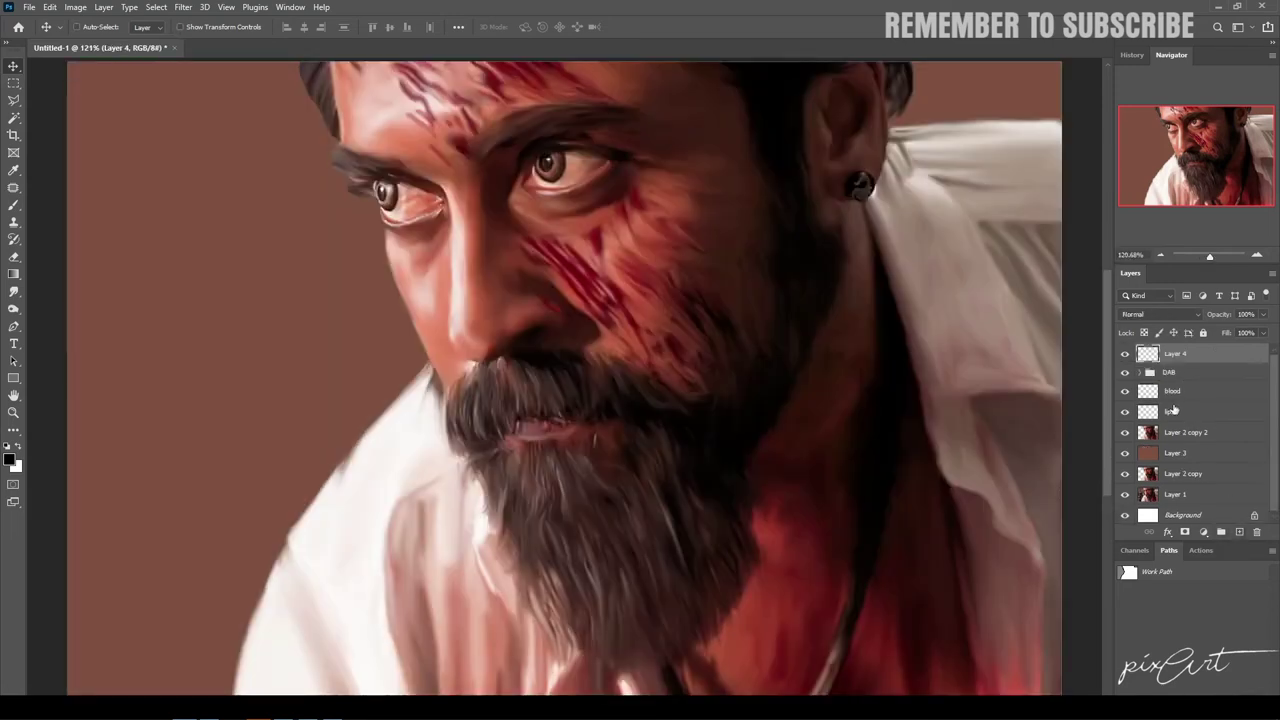
{"action": "left_click", "coordinate": [12, 460]}
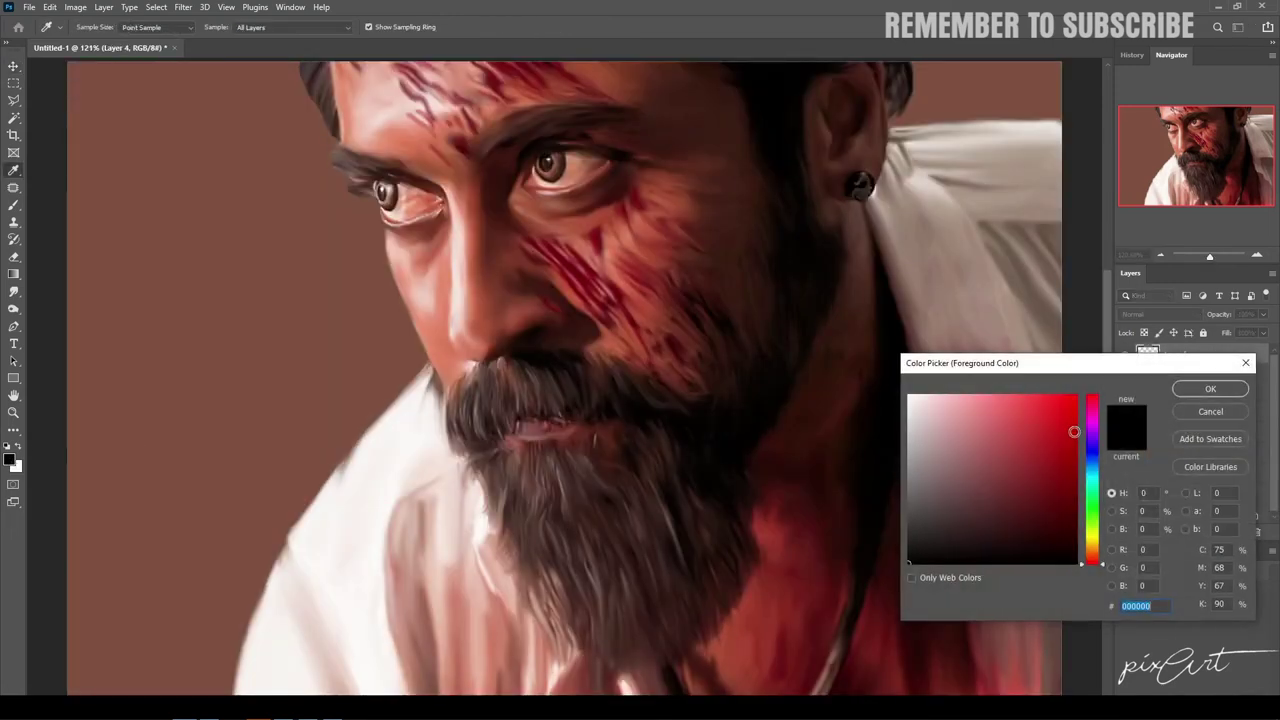
{"action": "left_click", "coordinate": [1100, 549]}
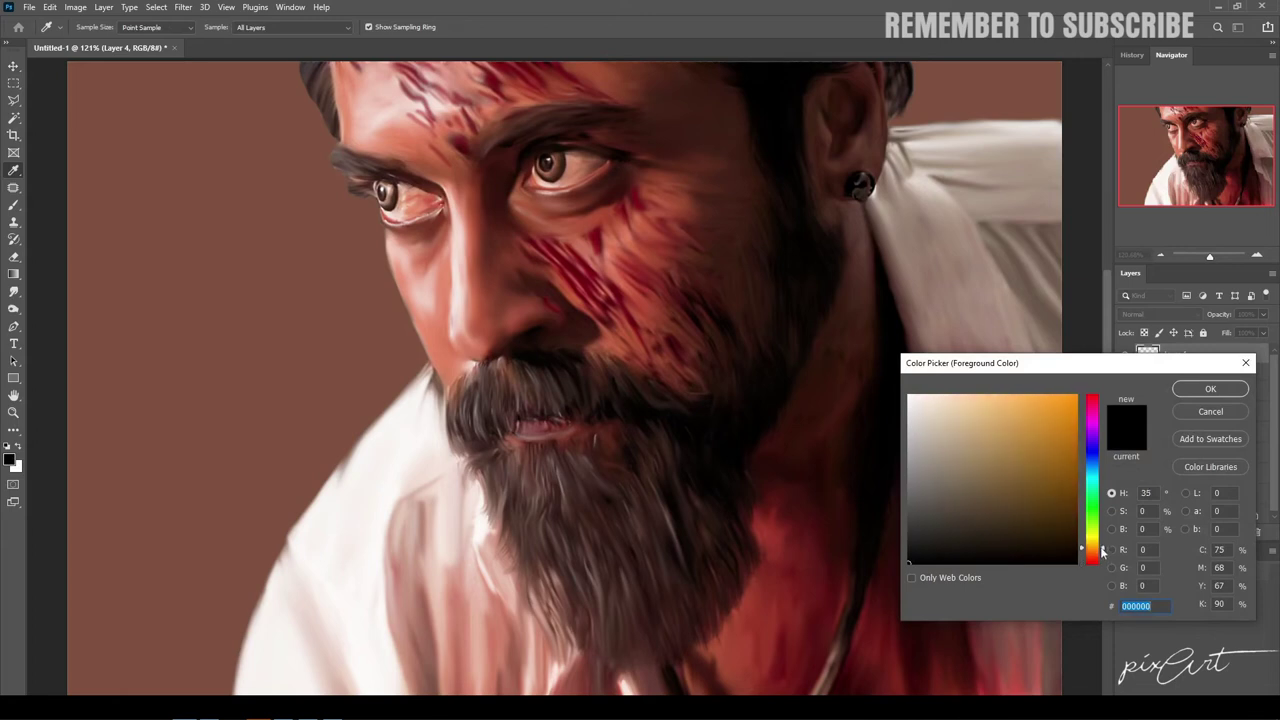
{"action": "left_click", "coordinate": [1054, 395]}
{"action": "left_click", "coordinate": [1210, 389]}
Step: Paint orange over the cheek, jaw, neck and face with a Soft Round brush
{"action": "key", "text": "v"}
{"action": "key", "text": "ctrl+minus"}
{"action": "key", "text": "ctrl+minus"}
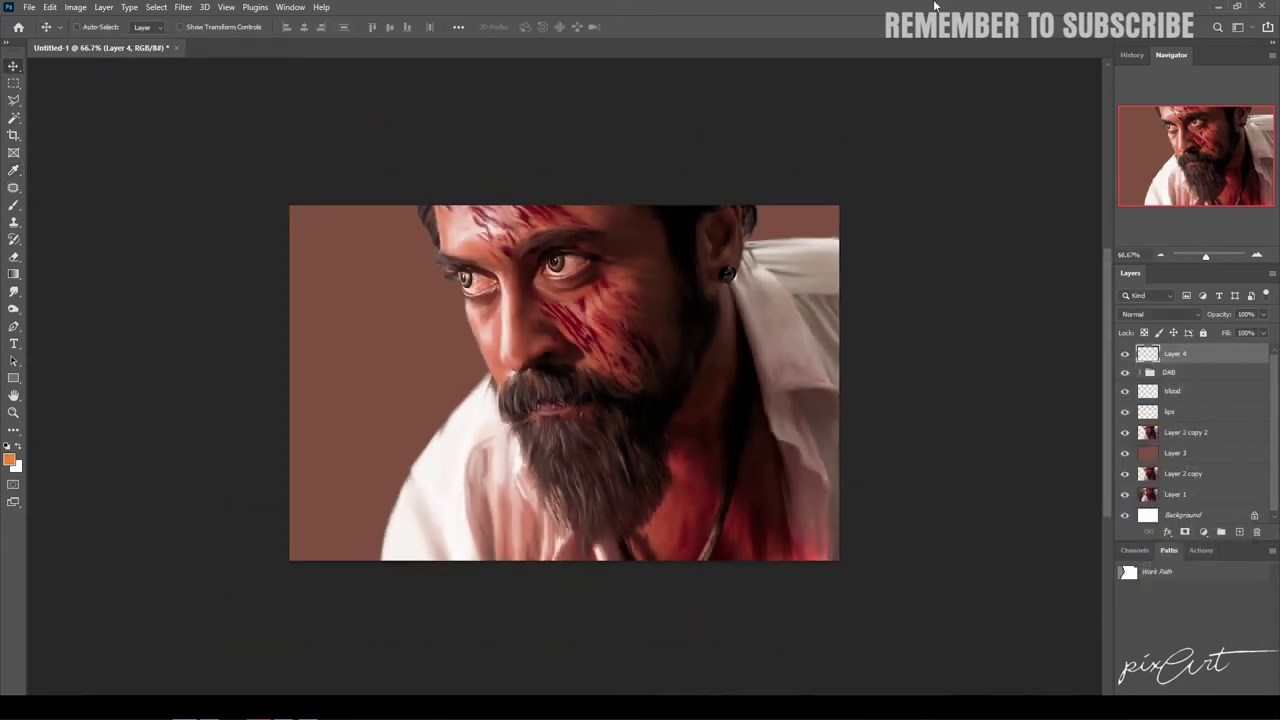
{"action": "key", "text": "b"}
{"action": "right_click", "coordinate": [766, 140]}
{"action": "right_click", "coordinate": [742, 268]}
{"action": "left_click", "coordinate": [800, 290]}
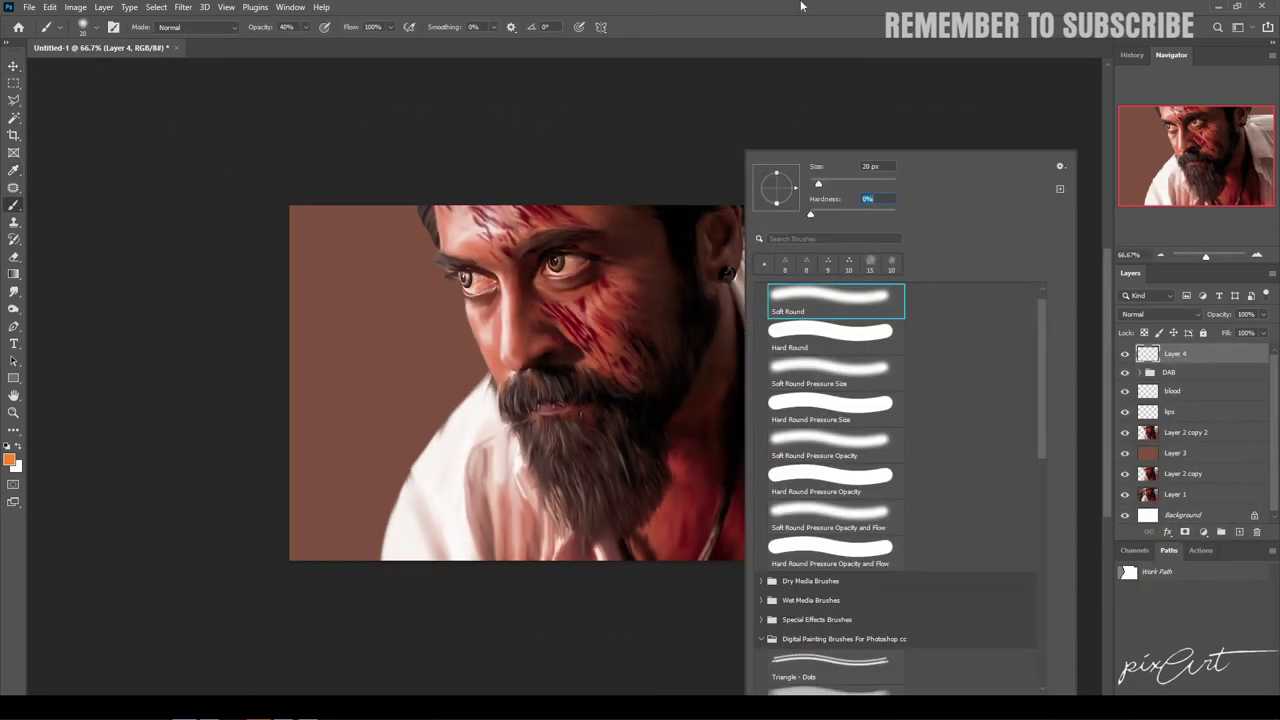
{"action": "key", "text": "Return"}
{"action": "mouse_move", "coordinate": [614, 234]}
{"action": "left_mouse_down"}
{"action": "mouse_move", "coordinate": [674, 223]}
{"action": "mouse_move", "coordinate": [725, 333]}
{"action": "mouse_move", "coordinate": [663, 374]}
{"action": "mouse_move", "coordinate": [577, 200]}
{"action": "mouse_move", "coordinate": [600, 340]}
{"action": "mouse_move", "coordinate": [589, 304]}
{"action": "mouse_move", "coordinate": [691, 208]}
{"action": "mouse_move", "coordinate": [689, 383]}
{"action": "left_mouse_up"}
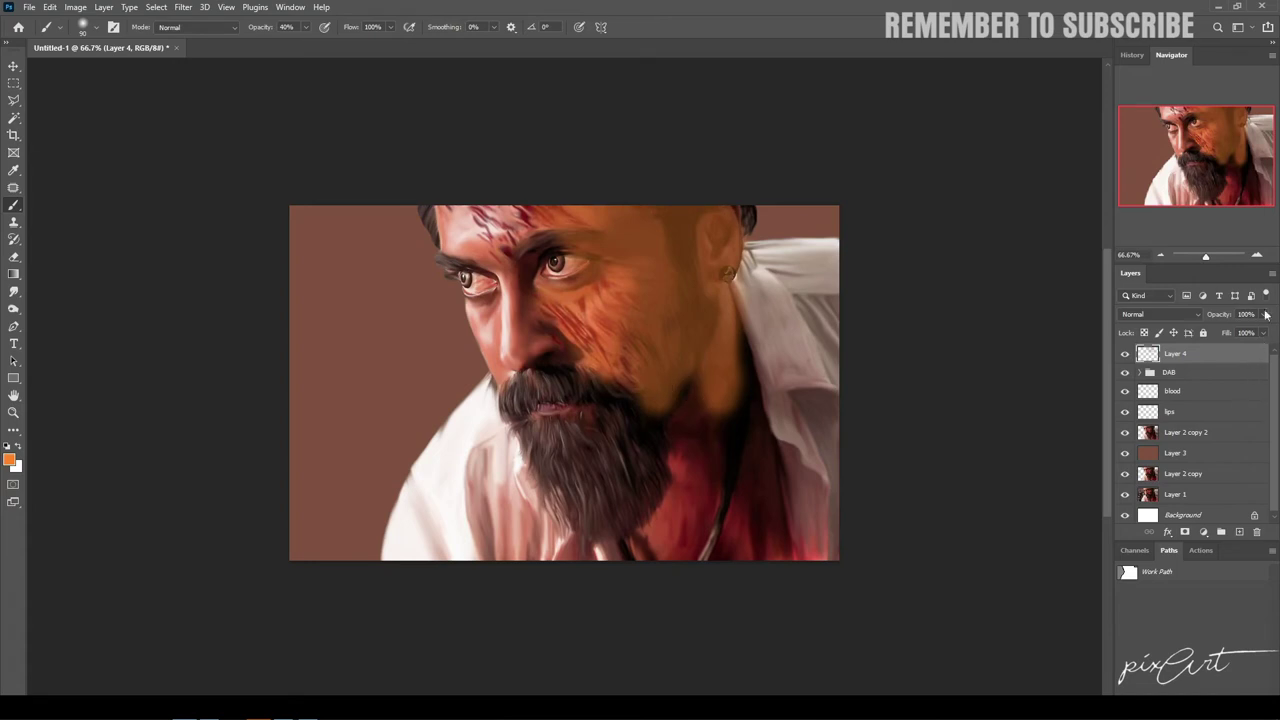
{"action": "mouse_move", "coordinate": [1263, 314]}
{"action": "left_mouse_down"}
{"action": "mouse_move", "coordinate": [1217, 334]}
{"action": "mouse_move", "coordinate": [1237, 333]}
{"action": "left_mouse_up"}
Step: Blend the orange layer in Soft Light at 38% opacity
{"action": "left_click", "coordinate": [1160, 314]}
{"action": "left_click", "coordinate": [1150, 489]}
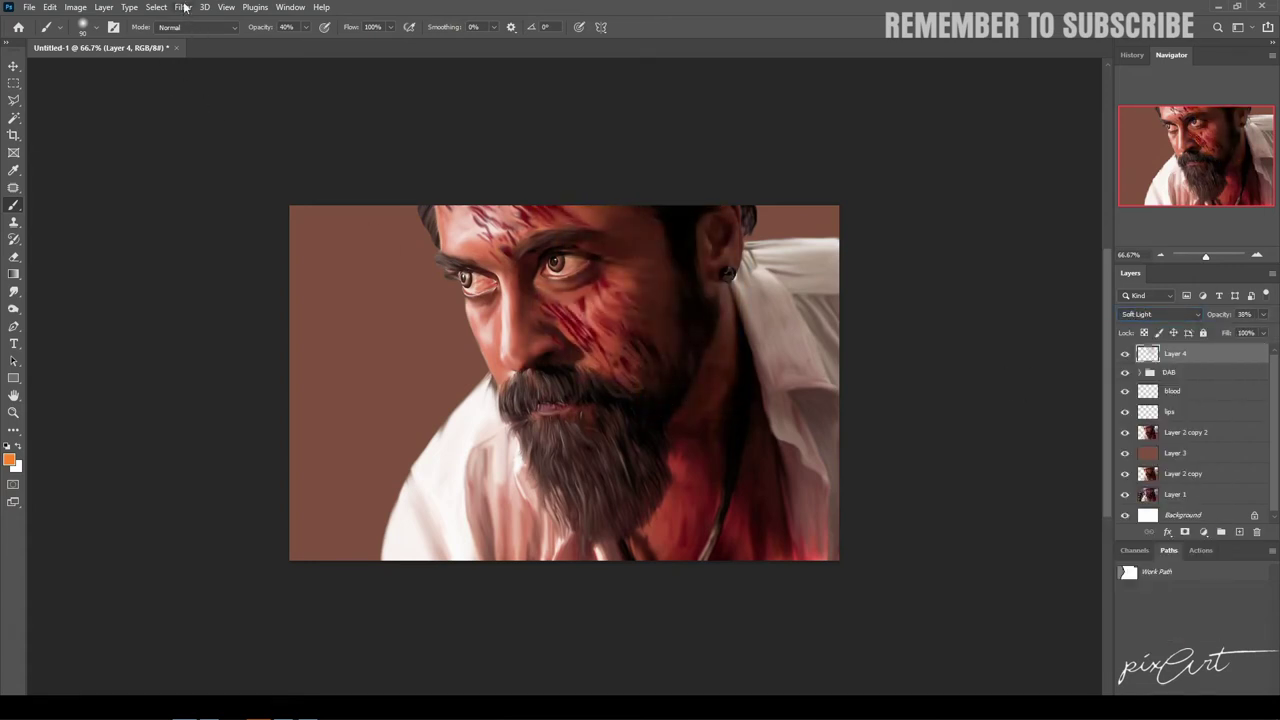
{"action": "left_click", "coordinate": [183, 7]}
{"action": "left_click", "coordinate": [380, 246]}
{"action": "key", "text": "Return"}
{"action": "key", "text": "v"}
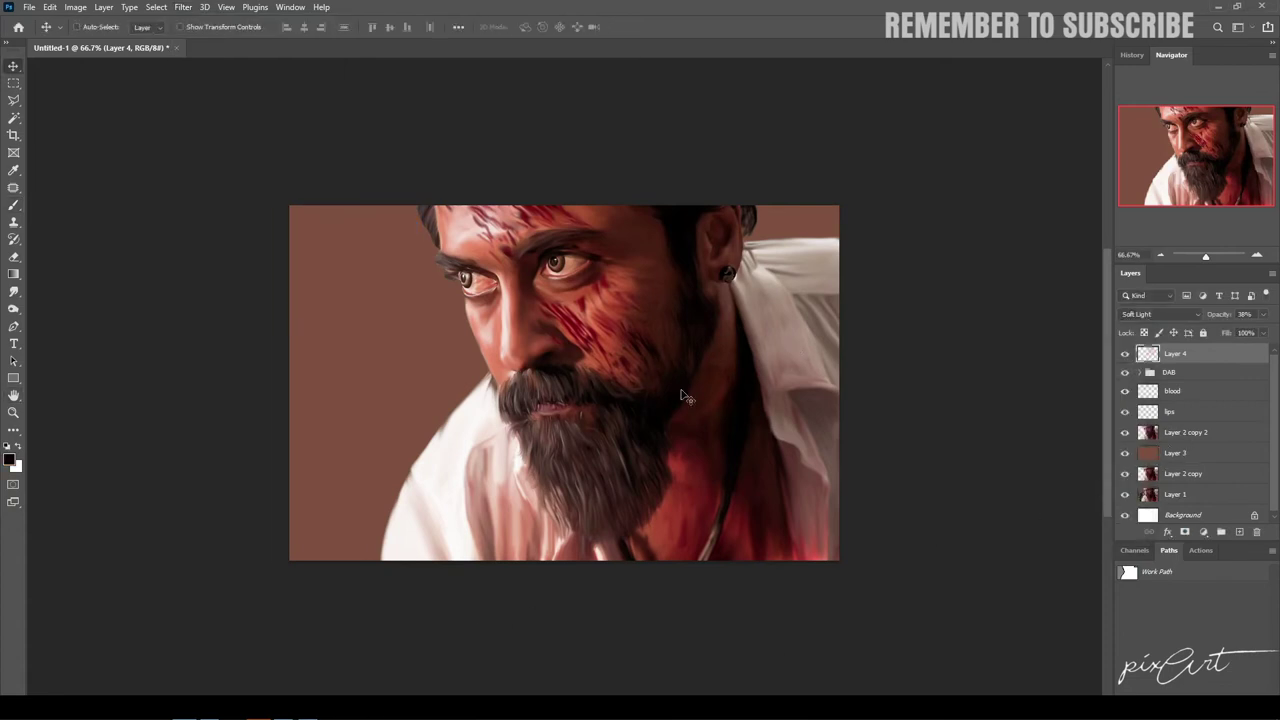
{"action": "left_click", "coordinate": [1239, 532]}
Step: Paint thin white highlights along both iris rims with a tiny brush
{"action": "mouse_move", "coordinate": [580, 258]}
{"action": "left_mouse_down"}
{"action": "mouse_move", "coordinate": [533, 297]}
{"action": "mouse_move", "coordinate": [550, 410]}
{"action": "left_mouse_up"}
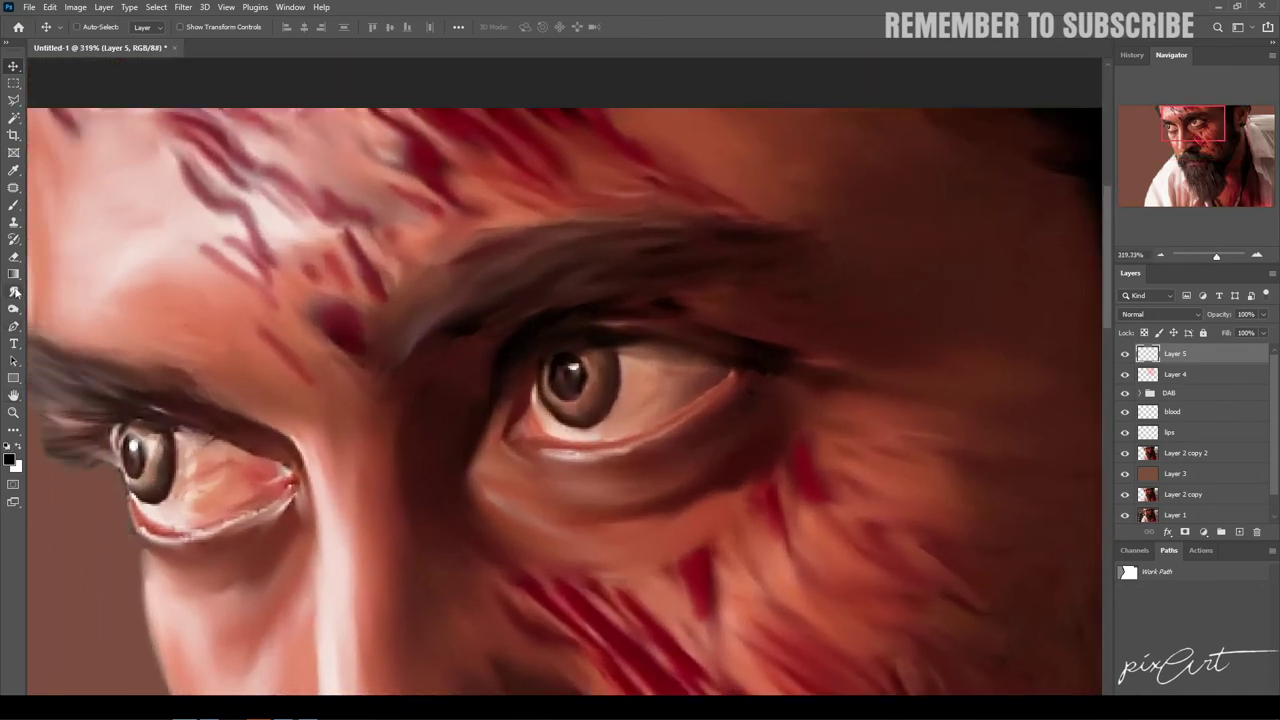
{"action": "key", "text": "b"}
{"action": "key", "text": "x"}
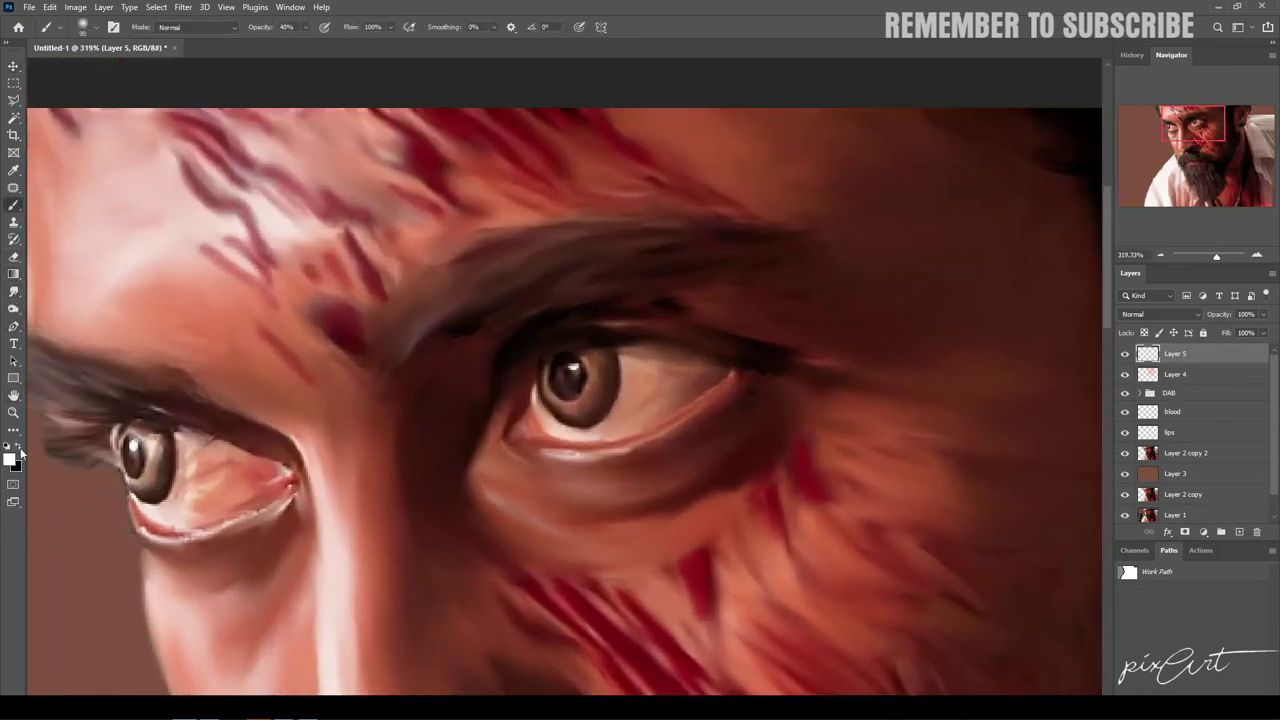
{"action": "key", "text": "bracketleft"}
{"action": "key", "text": "bracketleft"}
{"action": "key", "text": "bracketleft"}
{"action": "mouse_move", "coordinate": [551, 391]}
{"action": "left_mouse_down"}
{"action": "mouse_move", "coordinate": [549, 362]}
{"action": "mouse_move", "coordinate": [566, 404]}
{"action": "mouse_move", "coordinate": [588, 367]}
{"action": "left_mouse_up"}
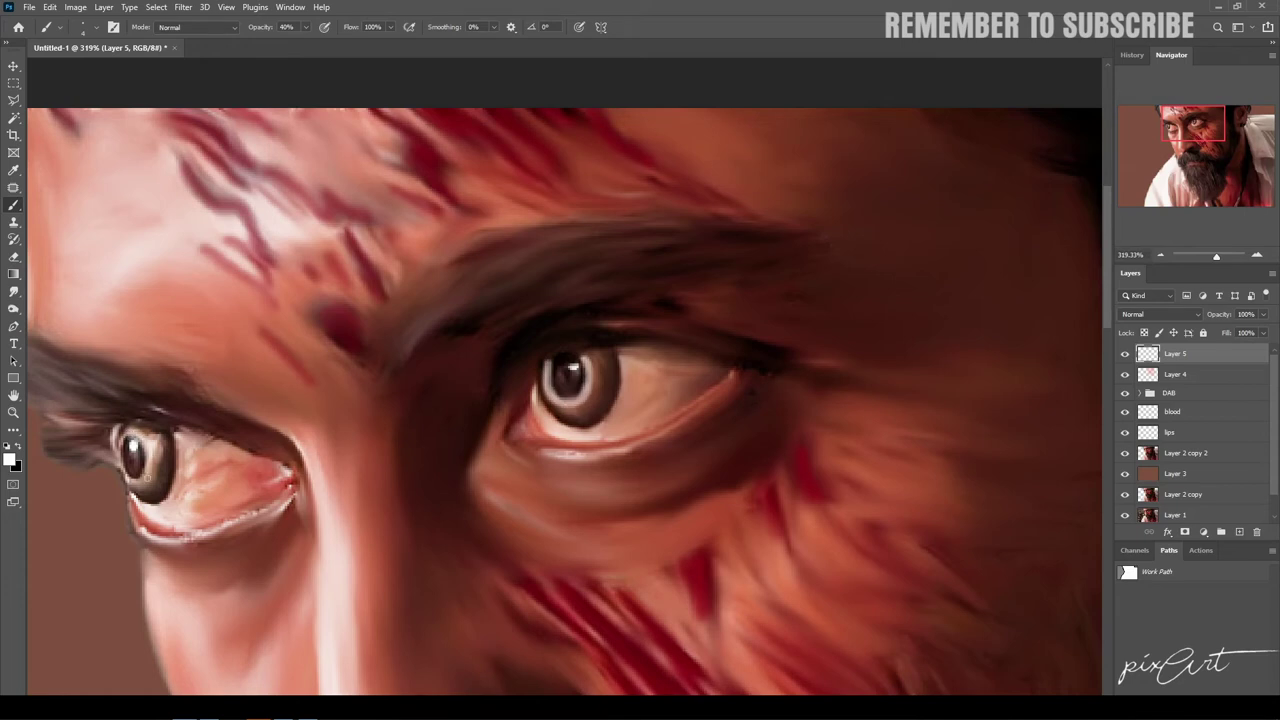
{"action": "left_click_drag", "start_coordinate": [122, 458], "coordinate": [128, 437]}
Step: Soften the highlights with a small Gaussian Blur and set the layer to Soft Light
{"action": "left_click", "coordinate": [183, 7]}
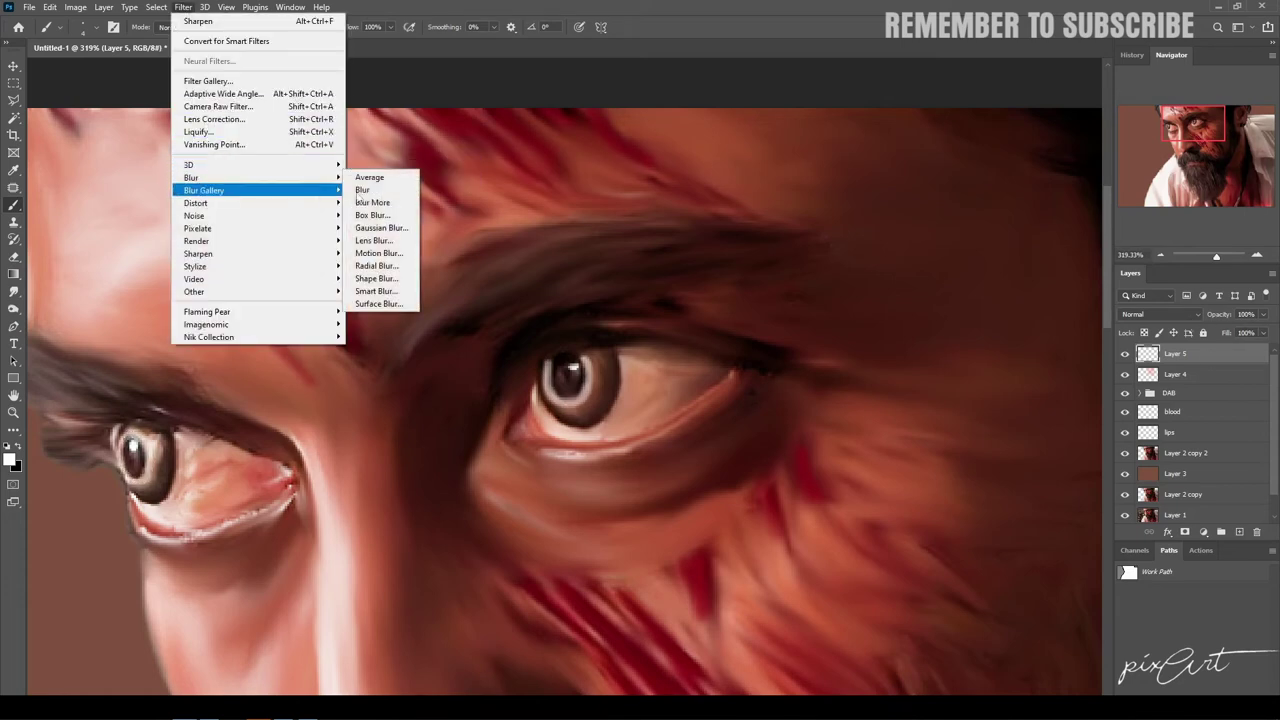
{"action": "left_click", "coordinate": [380, 232]}
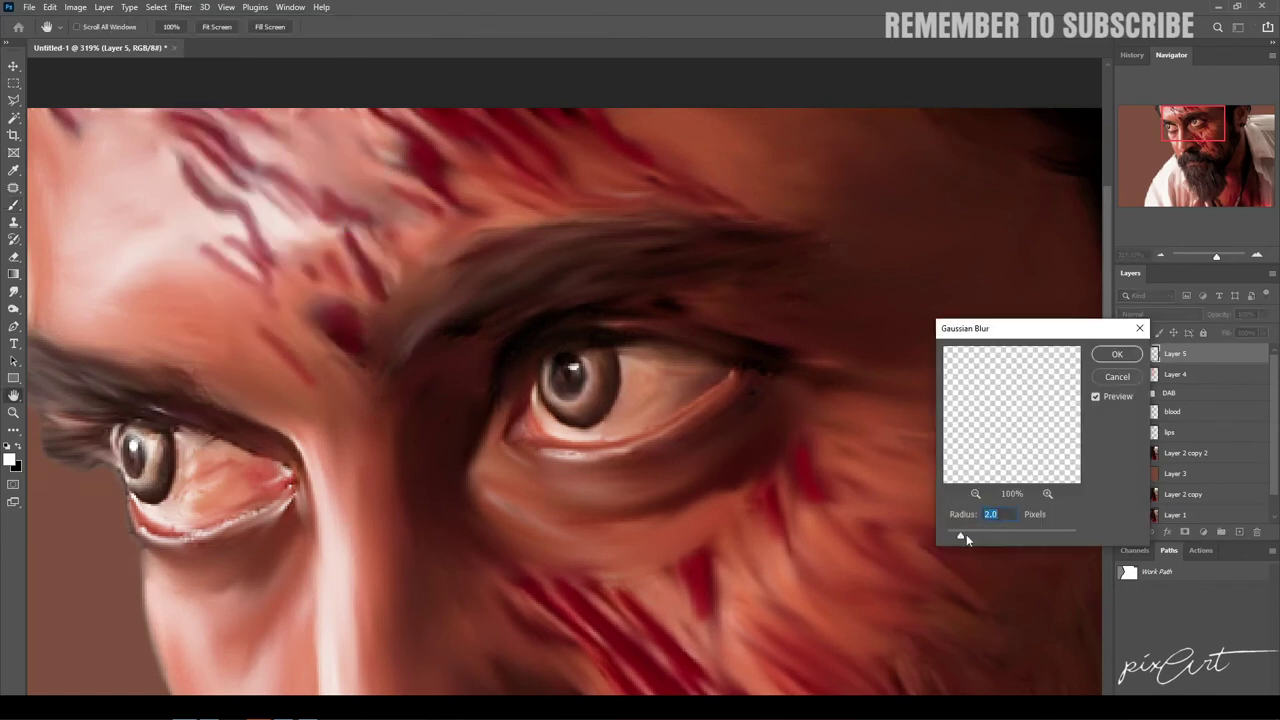
{"action": "left_click_drag", "start_coordinate": [968, 539], "coordinate": [955, 540]}
{"action": "left_click", "coordinate": [1117, 355]}
{"action": "left_click", "coordinate": [1160, 314]}
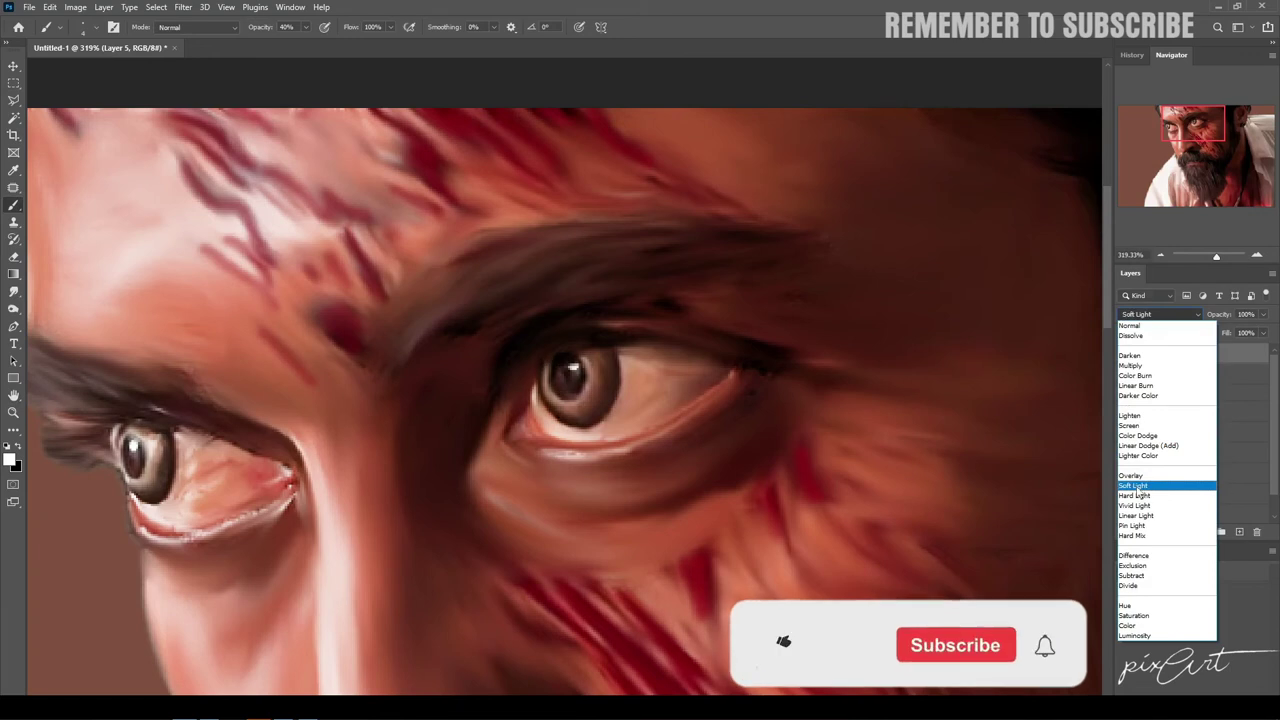
{"action": "left_click", "coordinate": [1138, 418]}
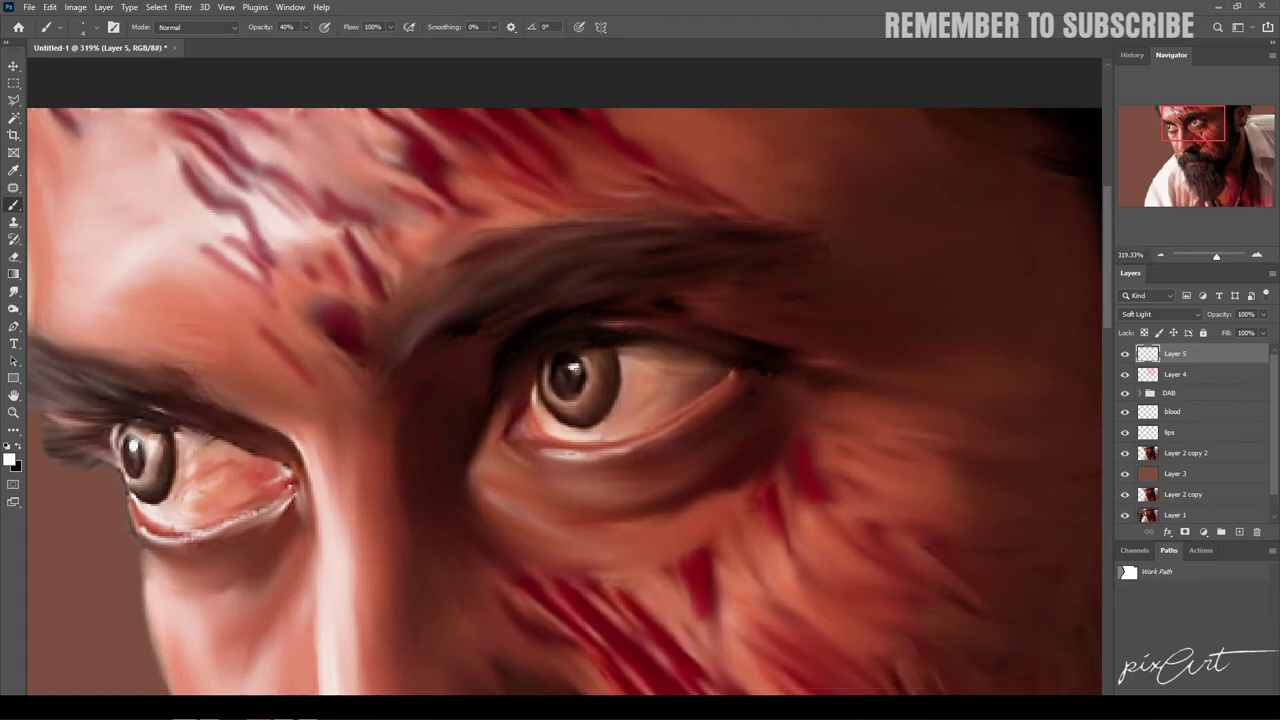
{"action": "scroll", "coordinate": [700, 414], "scroll_direction": "down", "scroll_amount": 1}
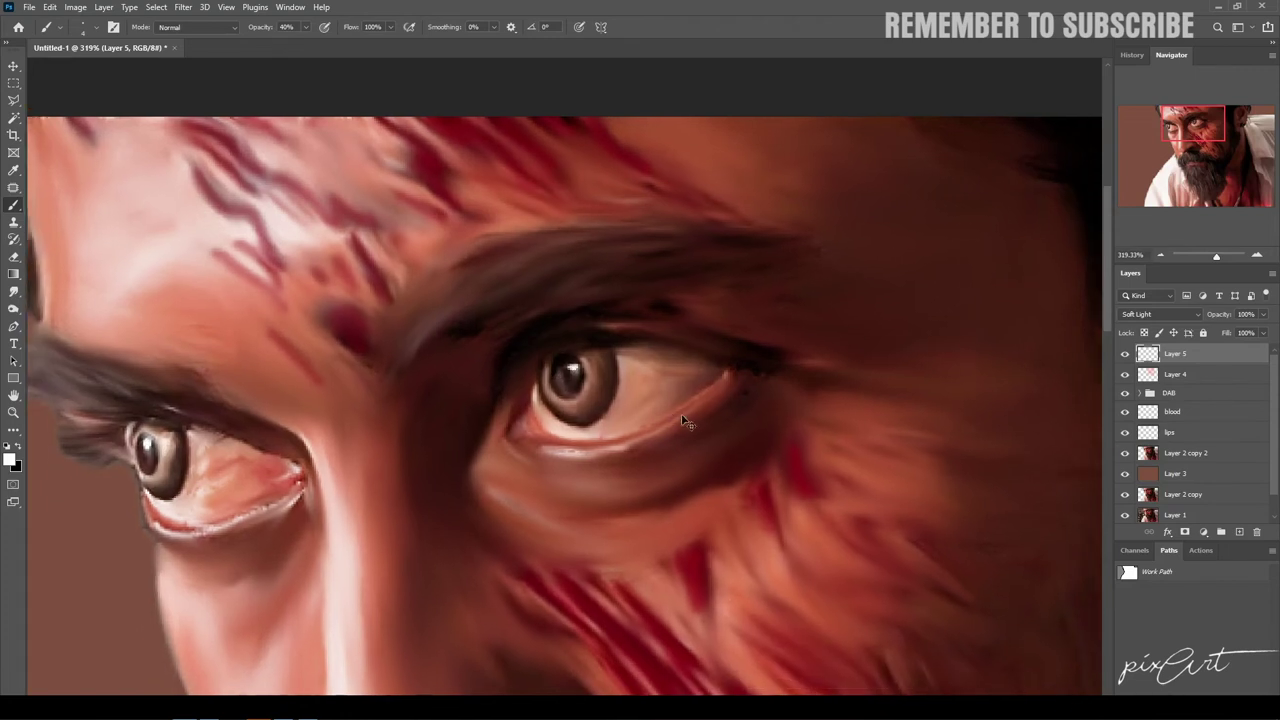
{"action": "scroll", "coordinate": [628, 399], "scroll_direction": "down", "scroll_amount": 3}
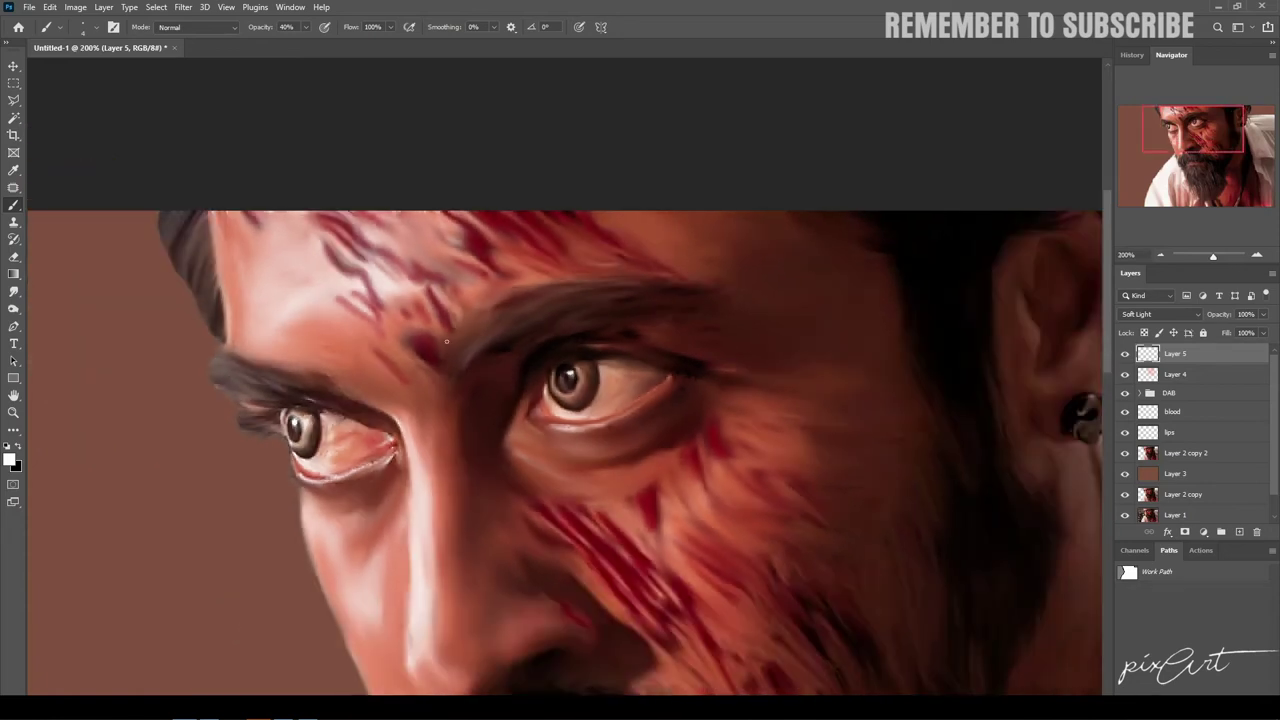
Step: Add a new layer and paint a yellow-green colour around the irises
{"action": "left_click", "coordinate": [1239, 532]}
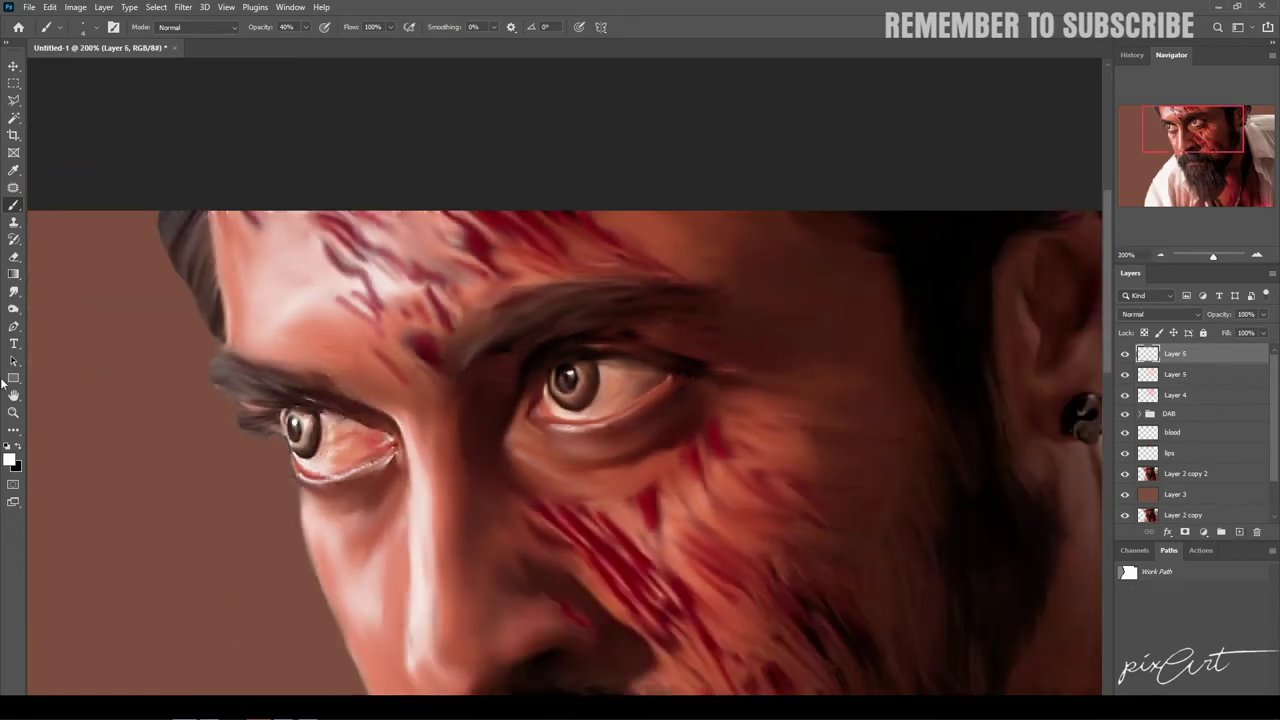
{"action": "left_click", "coordinate": [8, 451]}
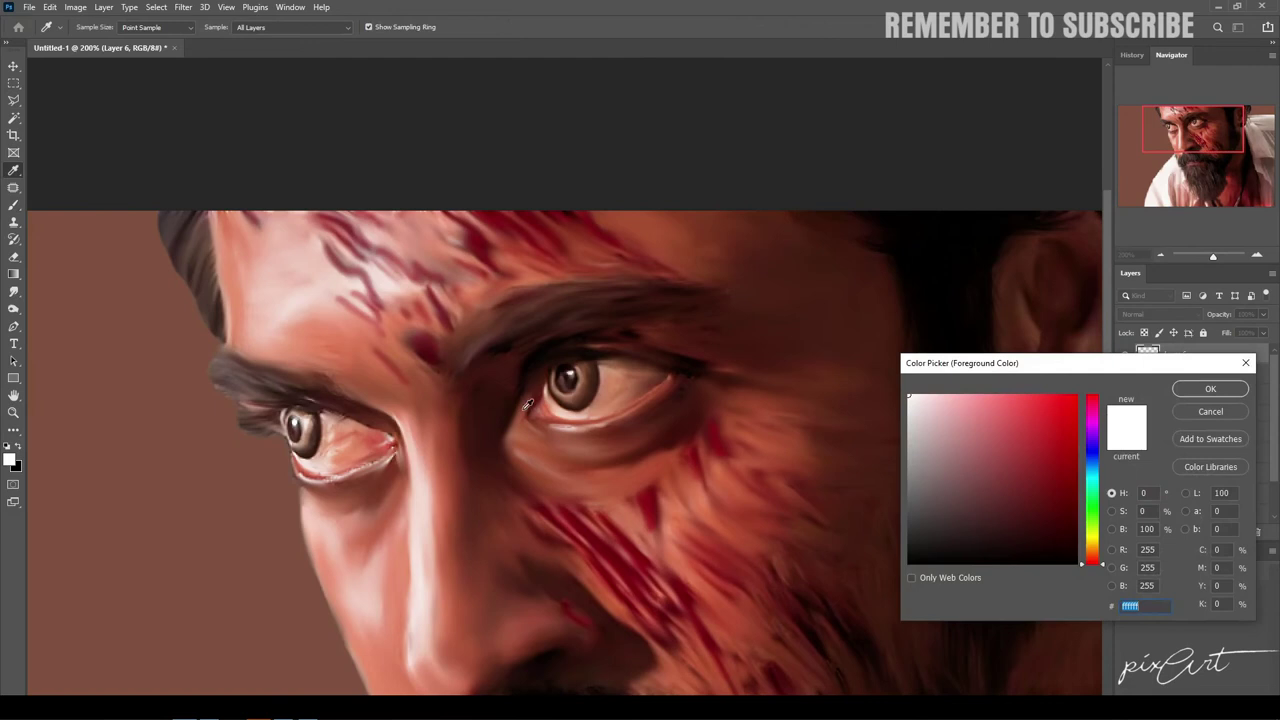
{"action": "left_click", "coordinate": [593, 380]}
{"action": "left_click_drag", "start_coordinate": [1097, 558], "coordinate": [1097, 533]}
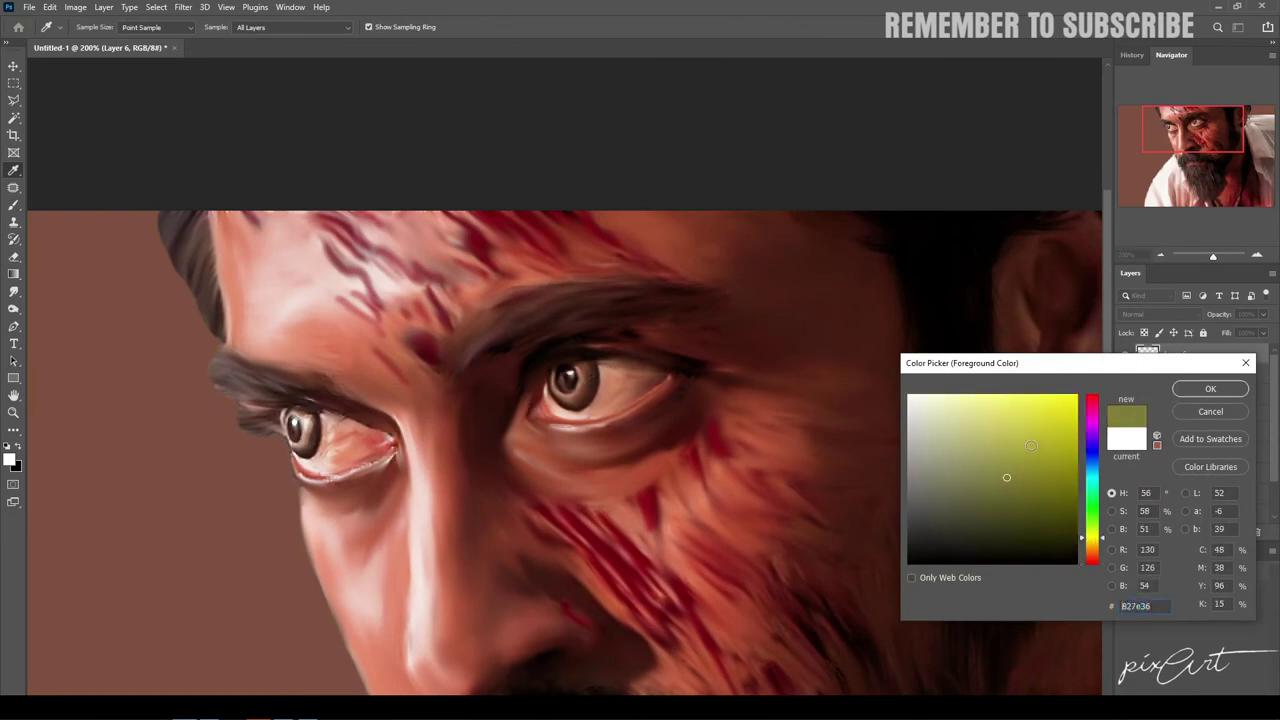
{"action": "left_click", "coordinate": [1020, 434]}
{"action": "left_click", "coordinate": [1210, 389]}
{"action": "scroll", "coordinate": [613, 405], "scroll_direction": "up", "scroll_amount": 4}
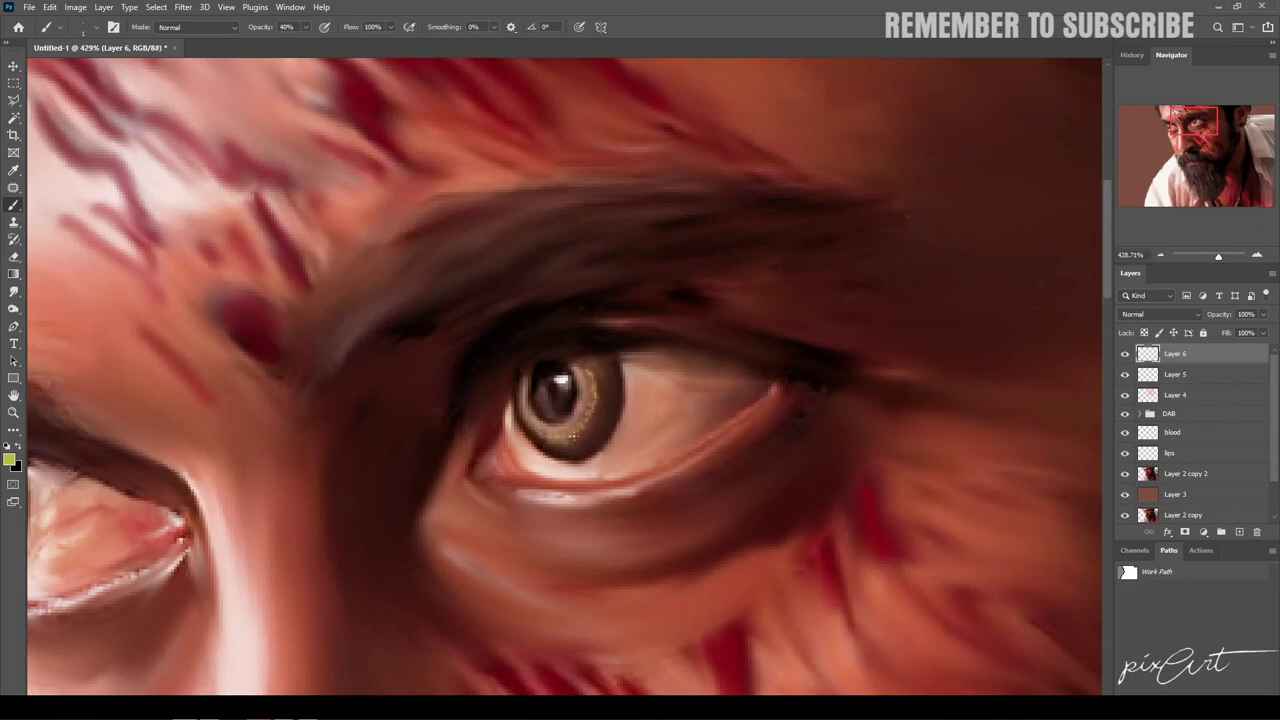
{"action": "left_click_drag", "start_coordinate": [596, 383], "coordinate": [578, 432]}
{"action": "left_click_drag", "start_coordinate": [416, 444], "coordinate": [694, 434]}
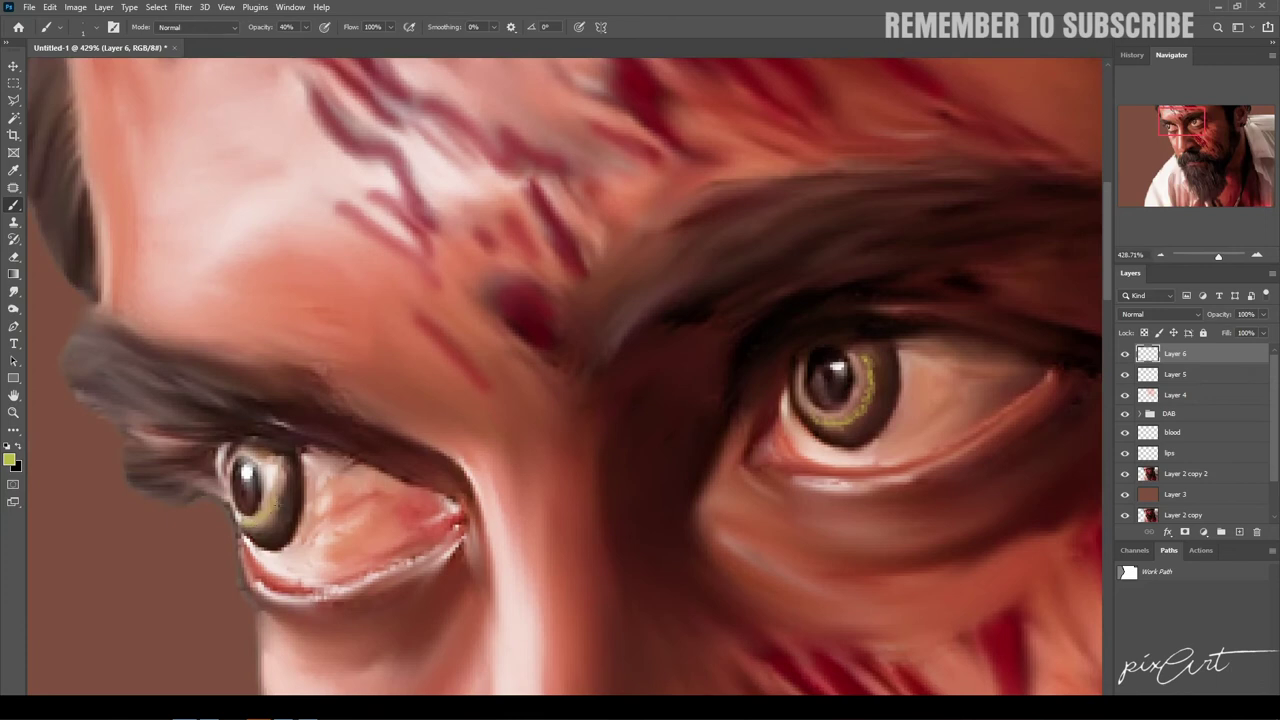
Step: Blur the iris colour 1.1 pixels and set the layer to Hard Light
{"action": "left_click", "coordinate": [183, 8]}
{"action": "left_click", "coordinate": [385, 232]}
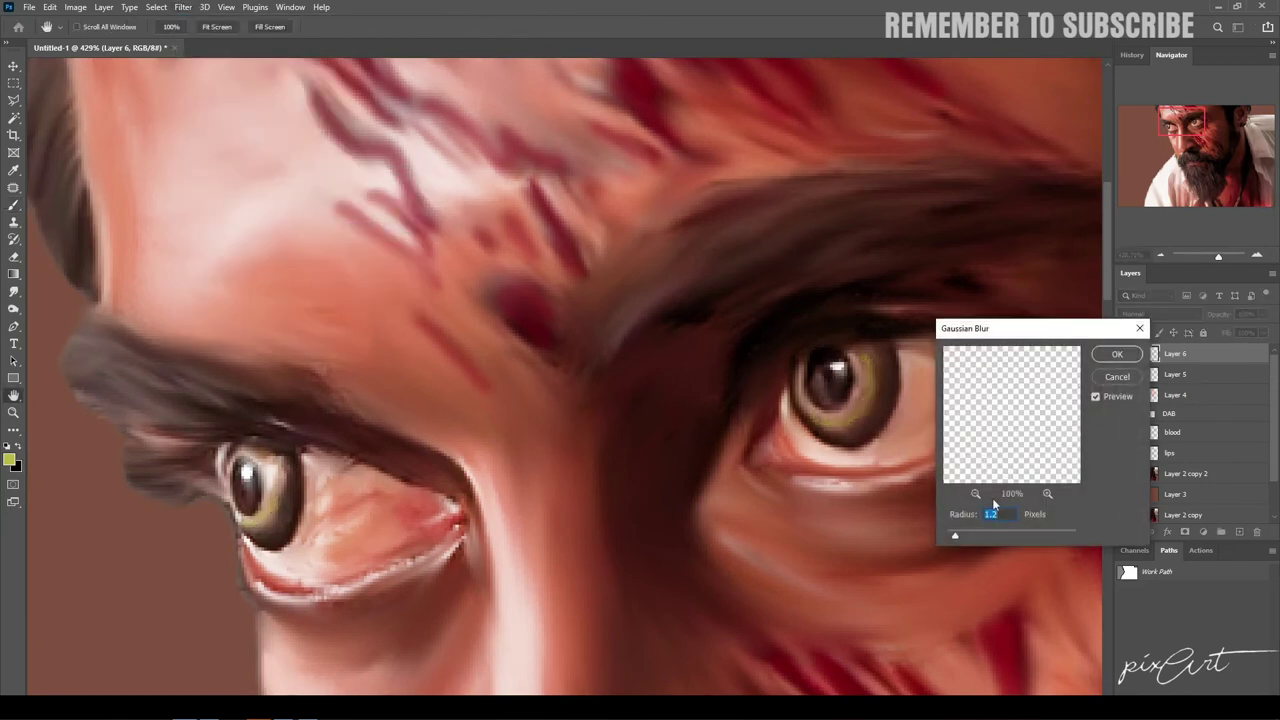
{"action": "left_click_drag", "start_coordinate": [970, 538], "coordinate": [960, 540]}
{"action": "key", "text": "Return"}
{"action": "left_click", "coordinate": [1158, 314]}
{"action": "left_click", "coordinate": [1140, 494]}
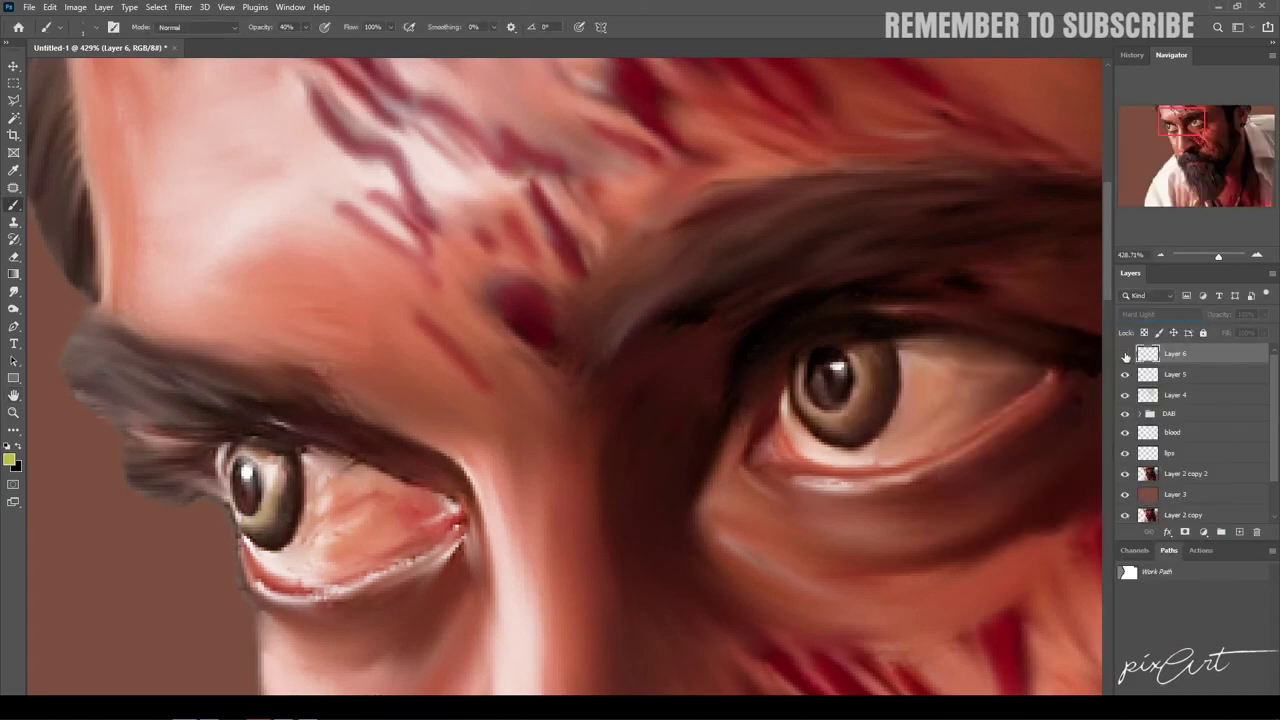
{"action": "key", "text": "ctrl+0"}
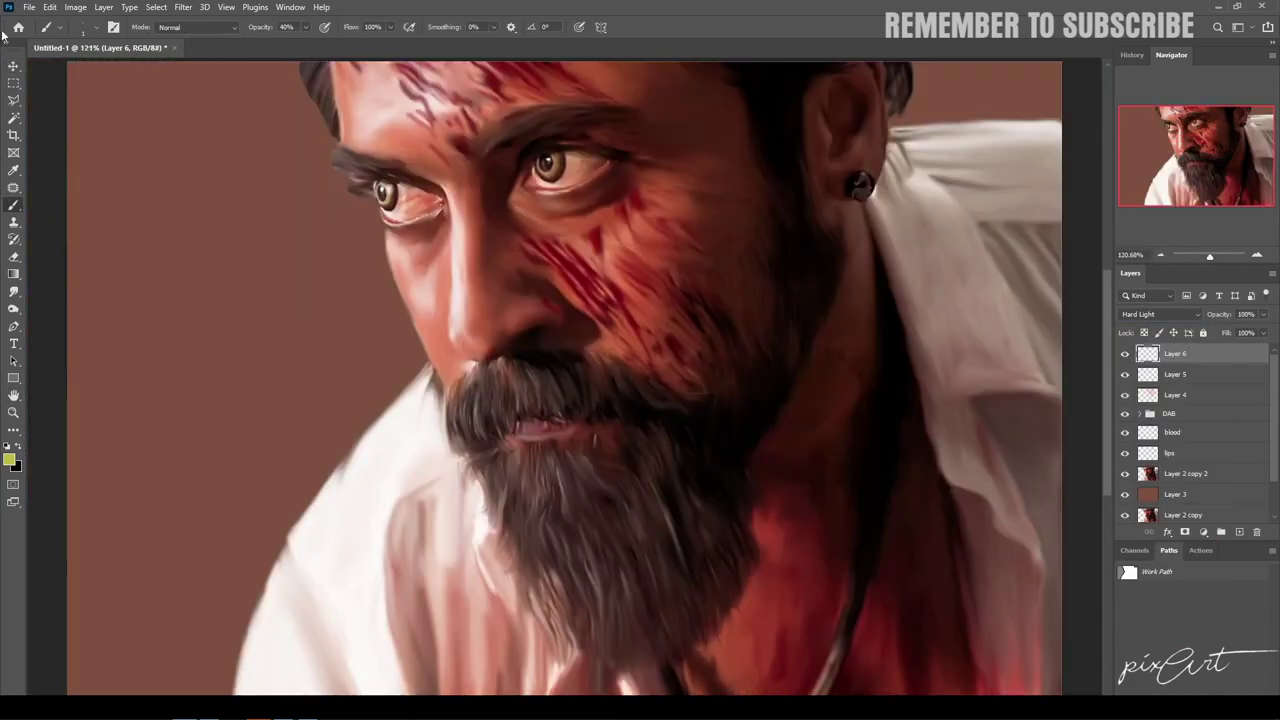
{"action": "key", "text": "v"}
{"action": "scroll", "coordinate": [623, 251], "scroll_direction": "up", "scroll_amount": 3}
{"action": "scroll", "coordinate": [760, 372], "scroll_direction": "up", "scroll_amount": 3}
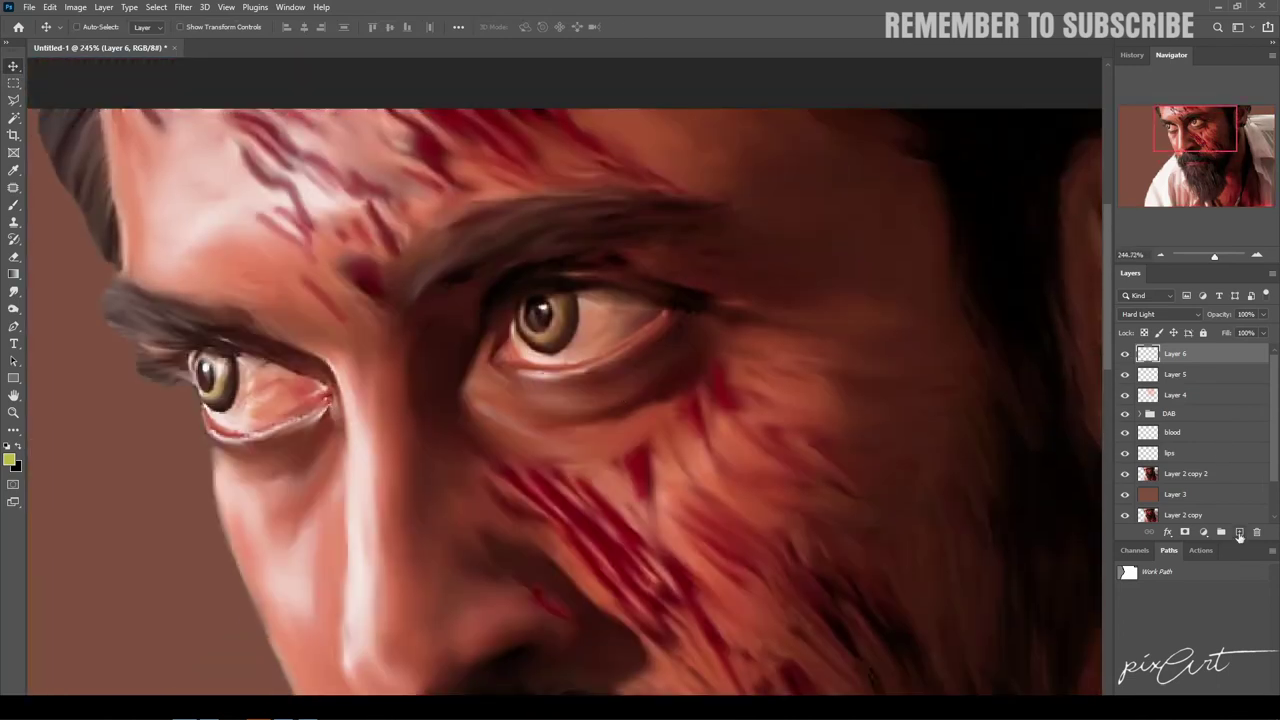
Step: Add a new layer above Layer 6 and name it 'eye'
{"action": "left_click", "coordinate": [1239, 532]}
{"action": "double_click", "coordinate": [1192, 358]}
{"action": "key", "text": "Escape"}
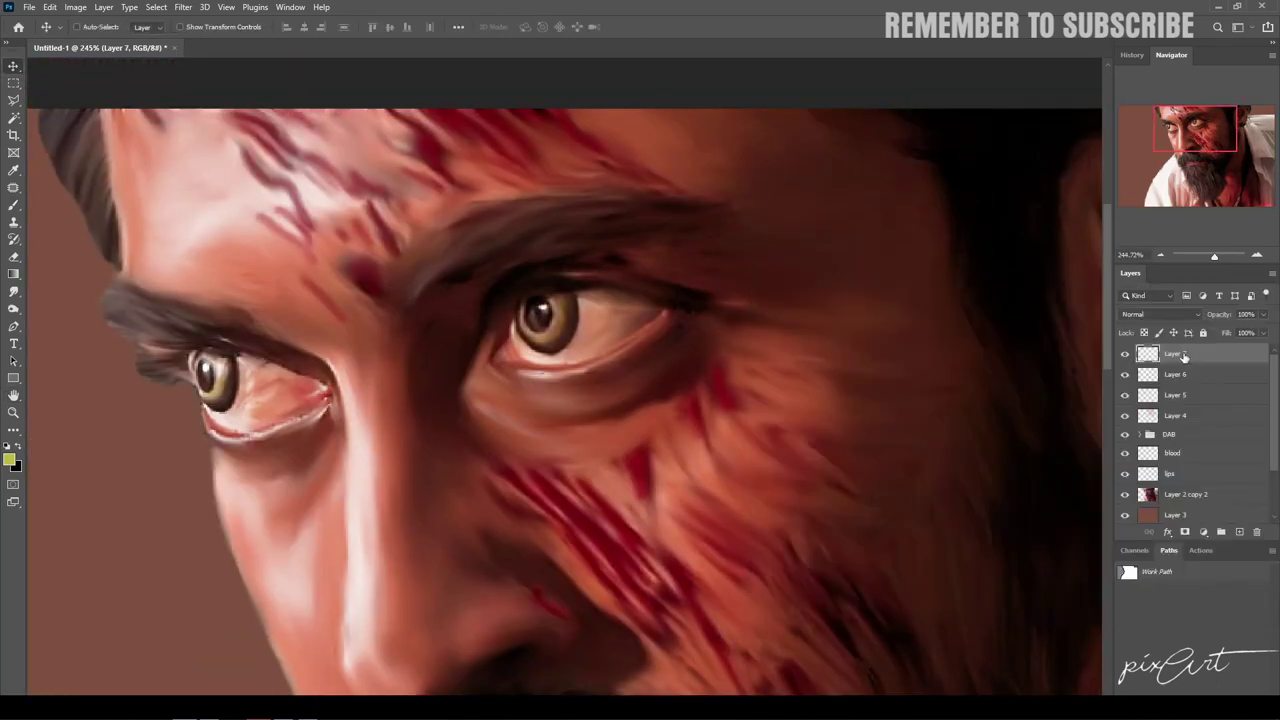
{"action": "double_click", "coordinate": [1175, 354]}
{"action": "type", "text": "eye"}
{"action": "key", "text": "Return"}
Step: Set the foreground colour to dark red and select the Brush tool
{"action": "left_click", "coordinate": [9, 459]}
{"action": "left_click", "coordinate": [1094, 400]}
{"action": "left_click", "coordinate": [1046, 489]}
{"action": "left_click", "coordinate": [1213, 389]}
{"action": "key", "text": "b"}
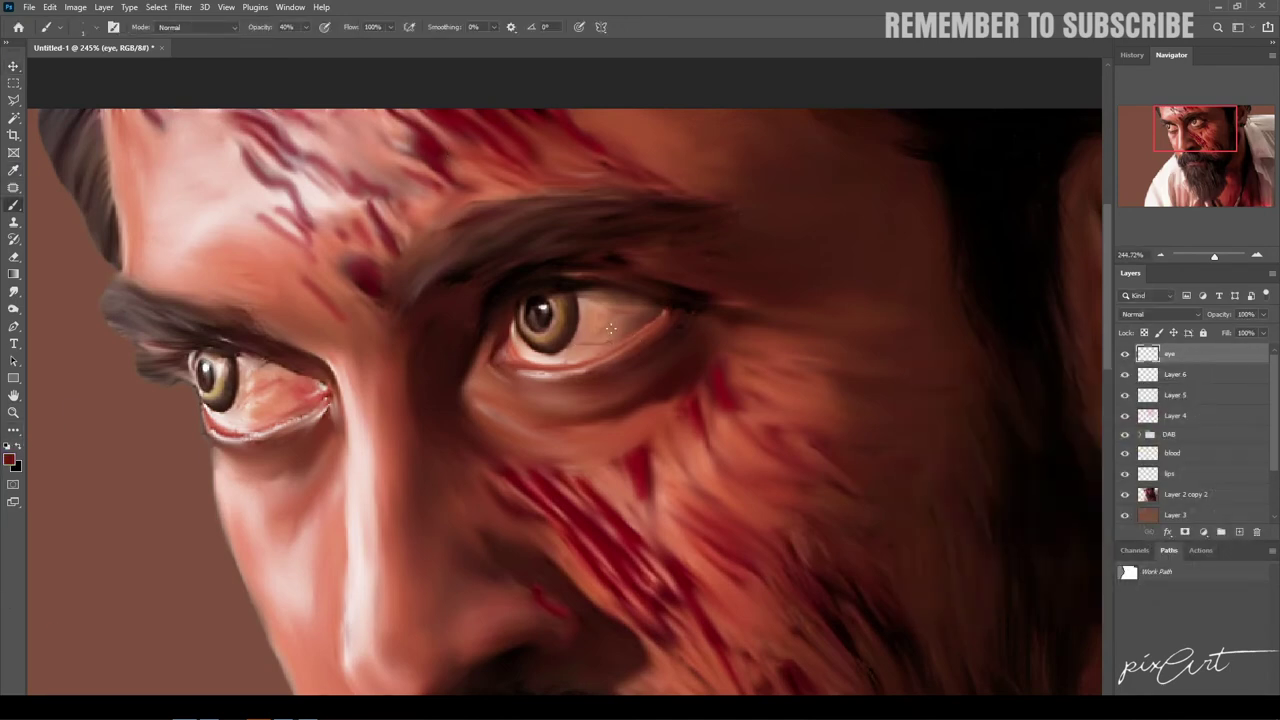
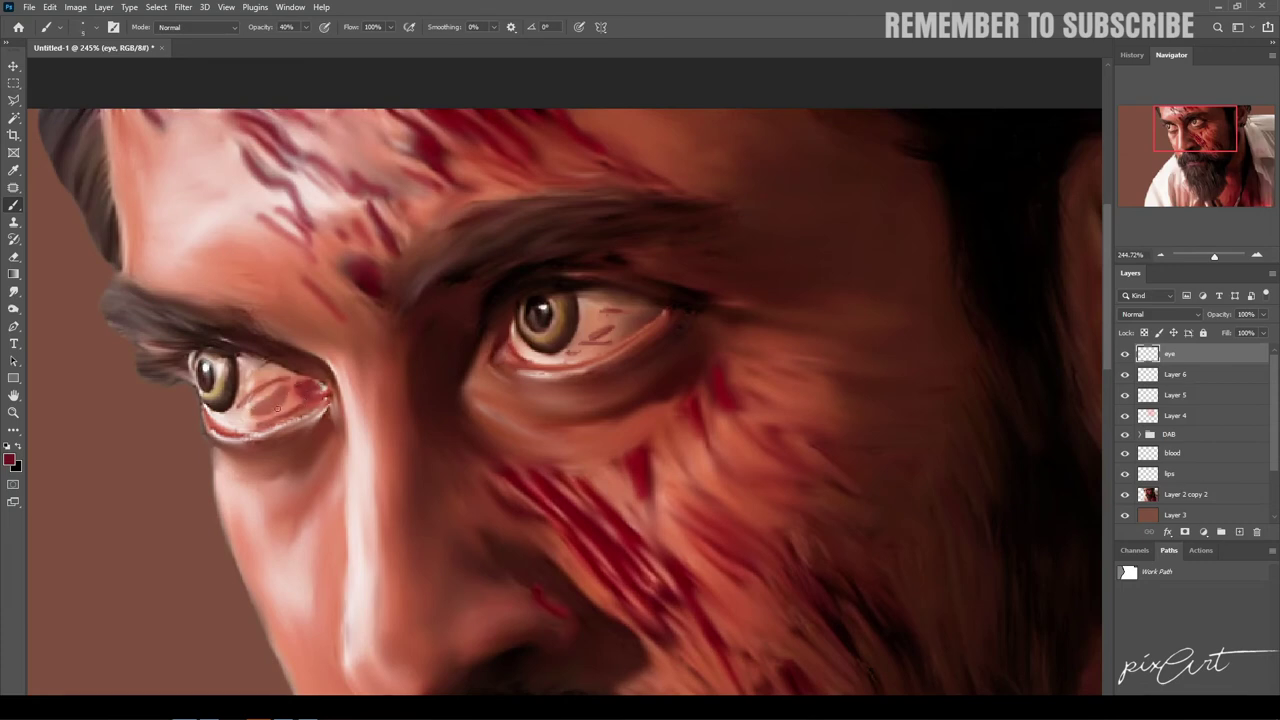
Step: Paint a faint darker stroke on the eye white and apply a Gaussian Blur to the eye layer
{"action": "left_click_drag", "start_coordinate": [599, 300], "coordinate": [646, 309]}
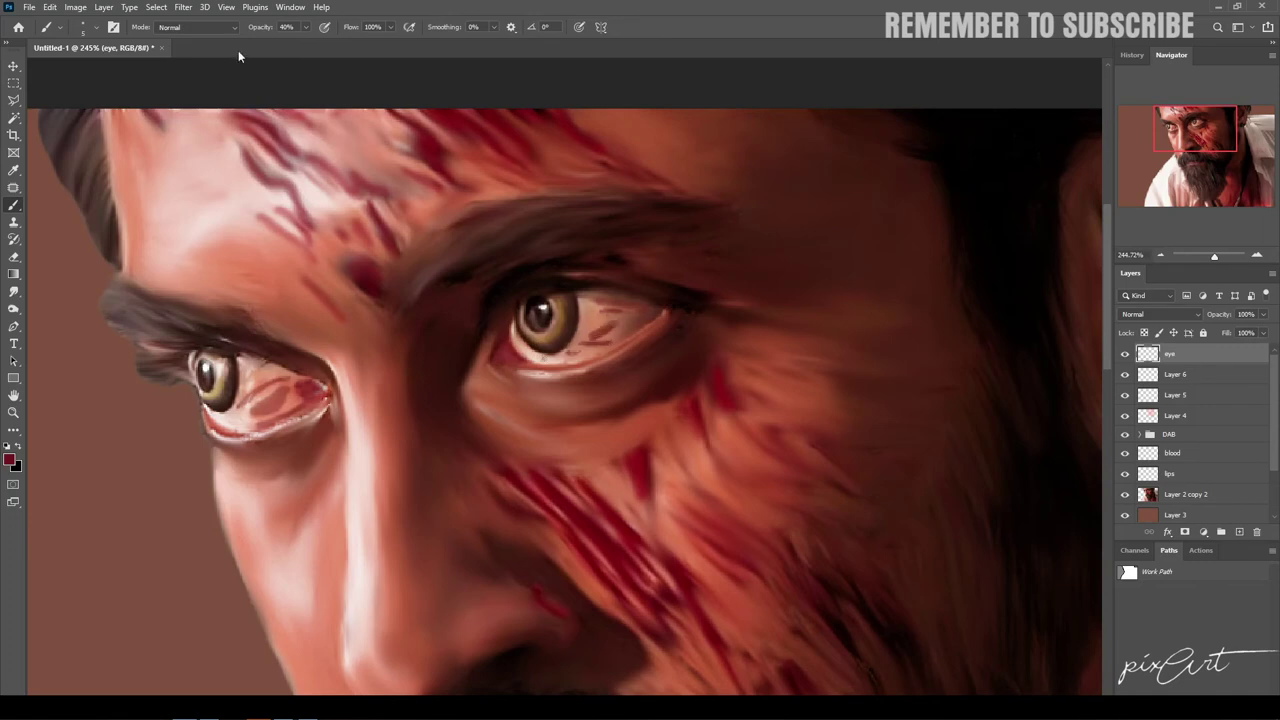
{"action": "left_click", "coordinate": [183, 7]}
{"action": "left_click", "coordinate": [393, 234]}
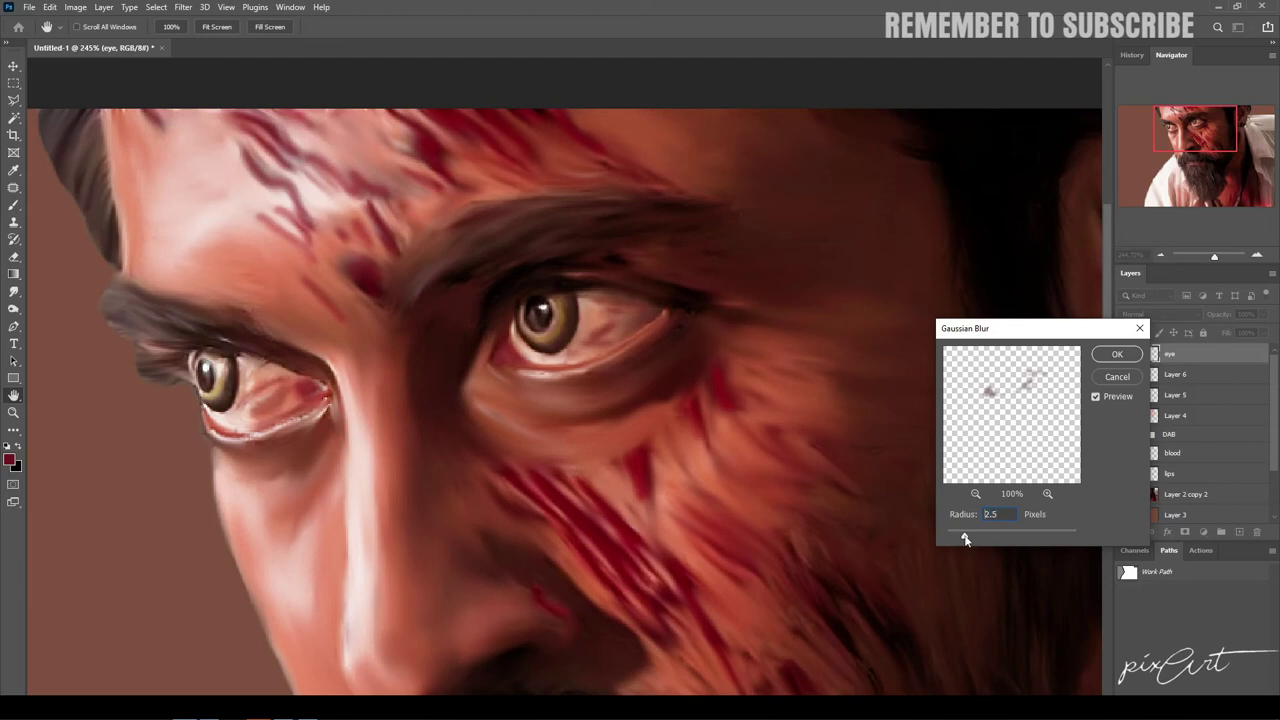
{"action": "left_click", "coordinate": [1122, 353]}
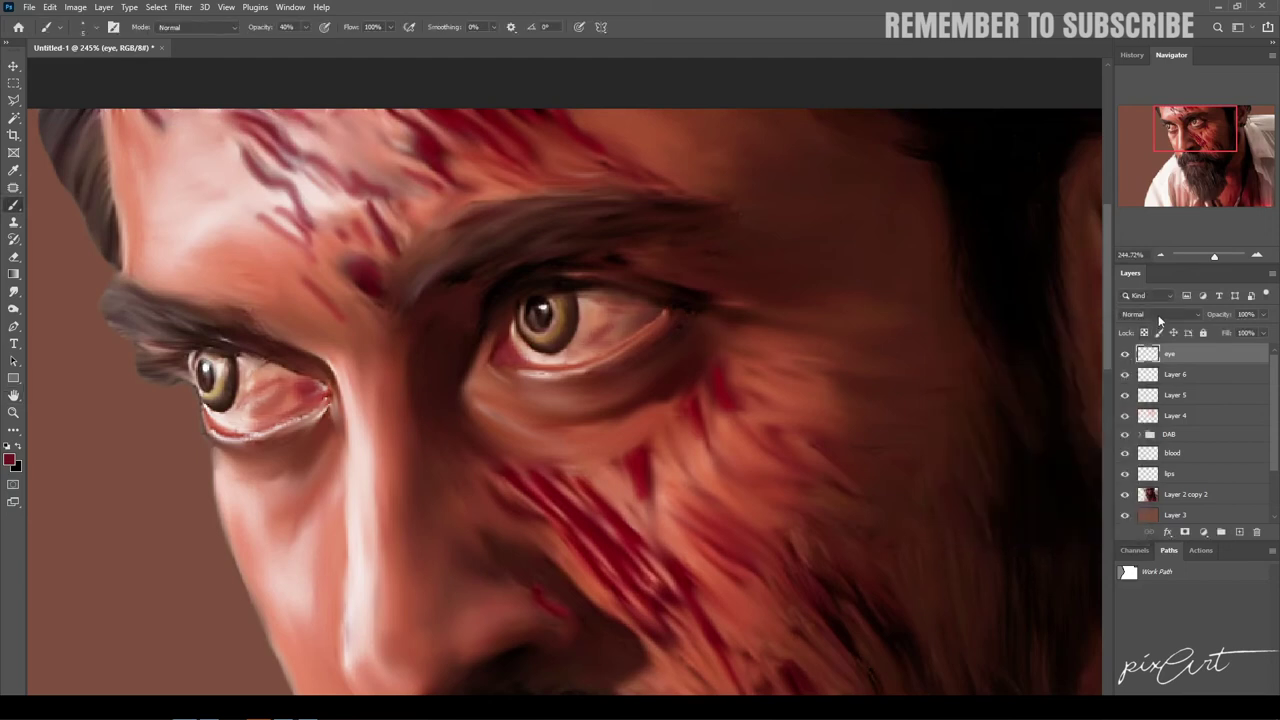
Step: Set the eye layer's blend mode to Multiply and view the painting at 100%
{"action": "left_click", "coordinate": [1160, 314]}
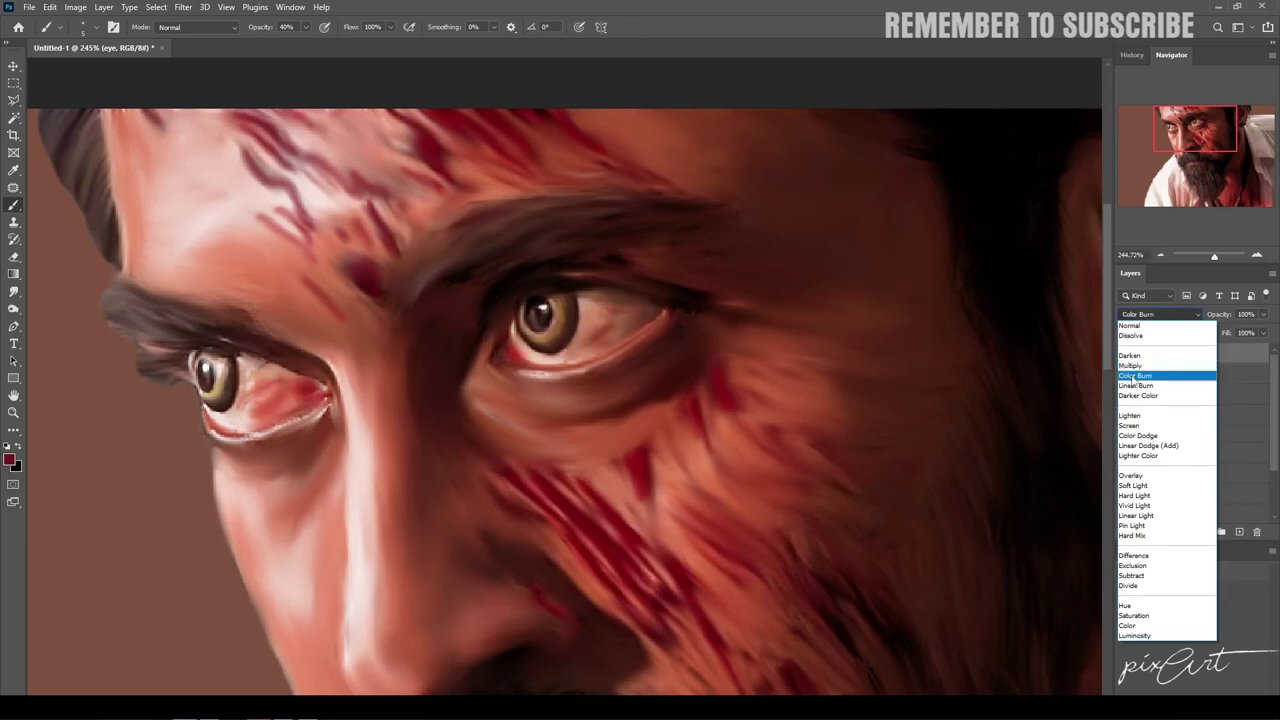
{"action": "left_click", "coordinate": [1130, 365]}
{"action": "left_click", "coordinate": [1124, 354]}
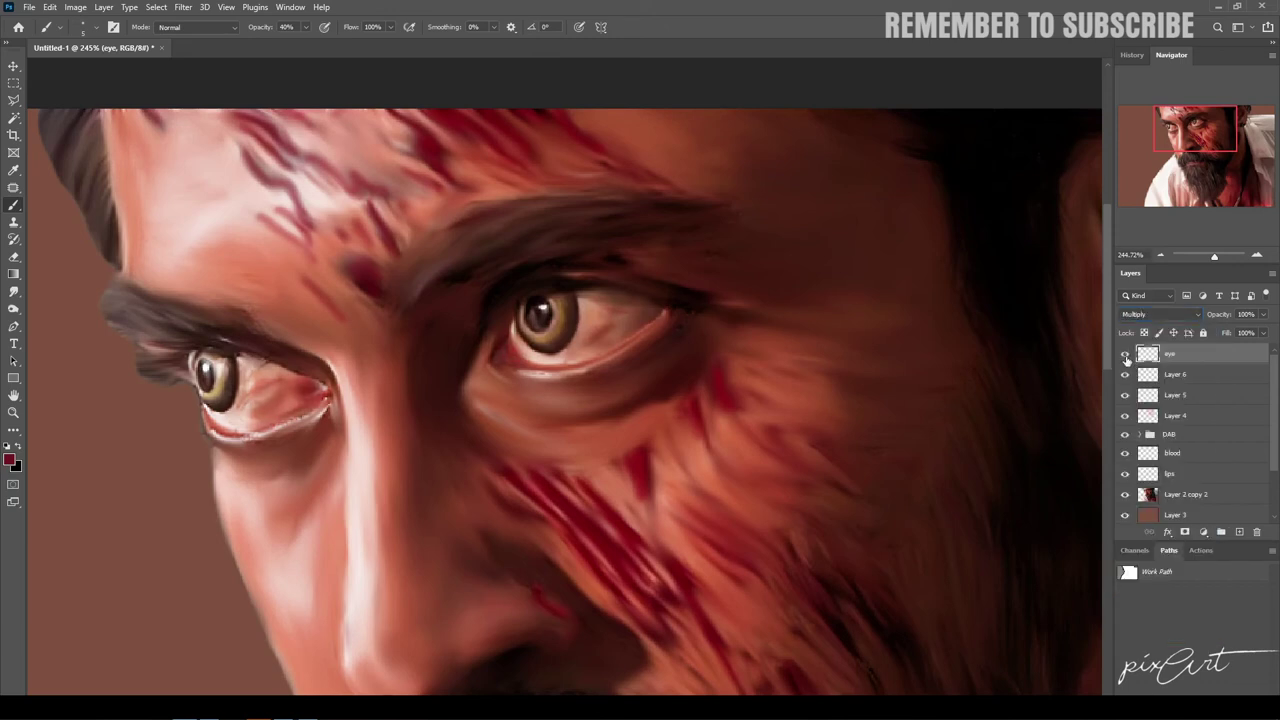
{"action": "key", "text": "ctrl+1"}
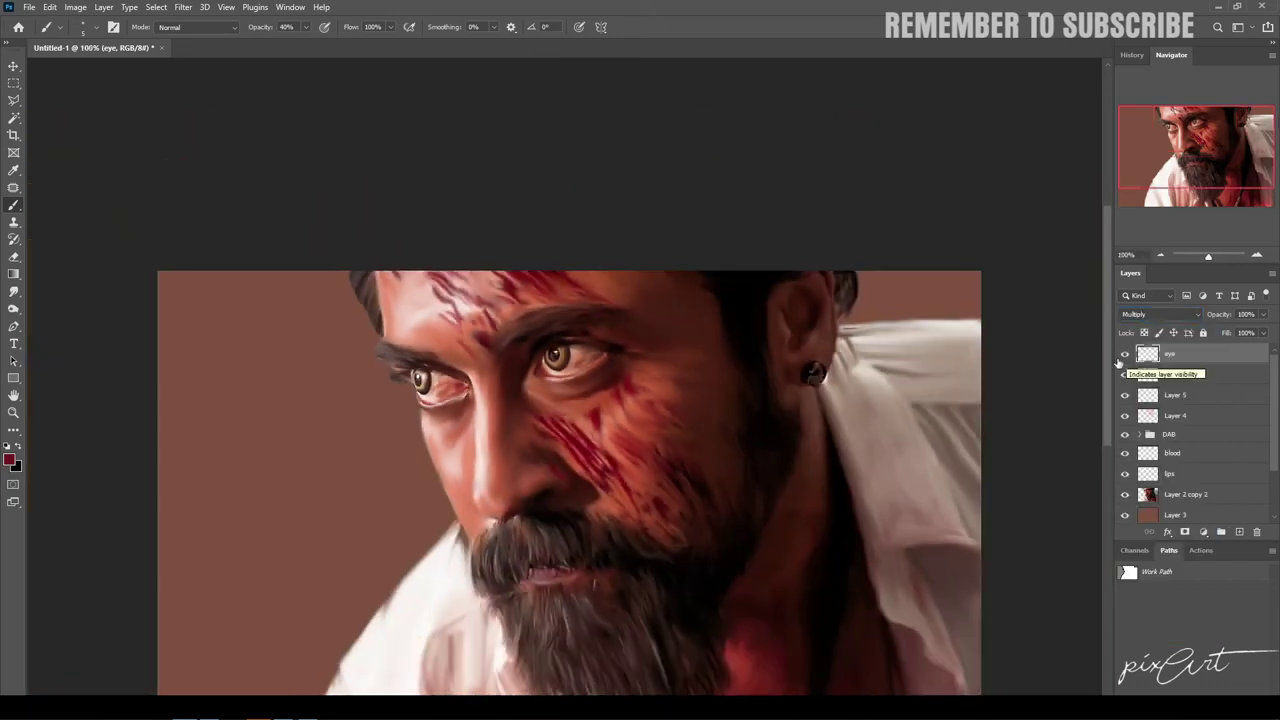
Step: Group the eye layer with Layers 4–6 and name the group 'Eye'
{"action": "left_click", "coordinate": [13, 66]}
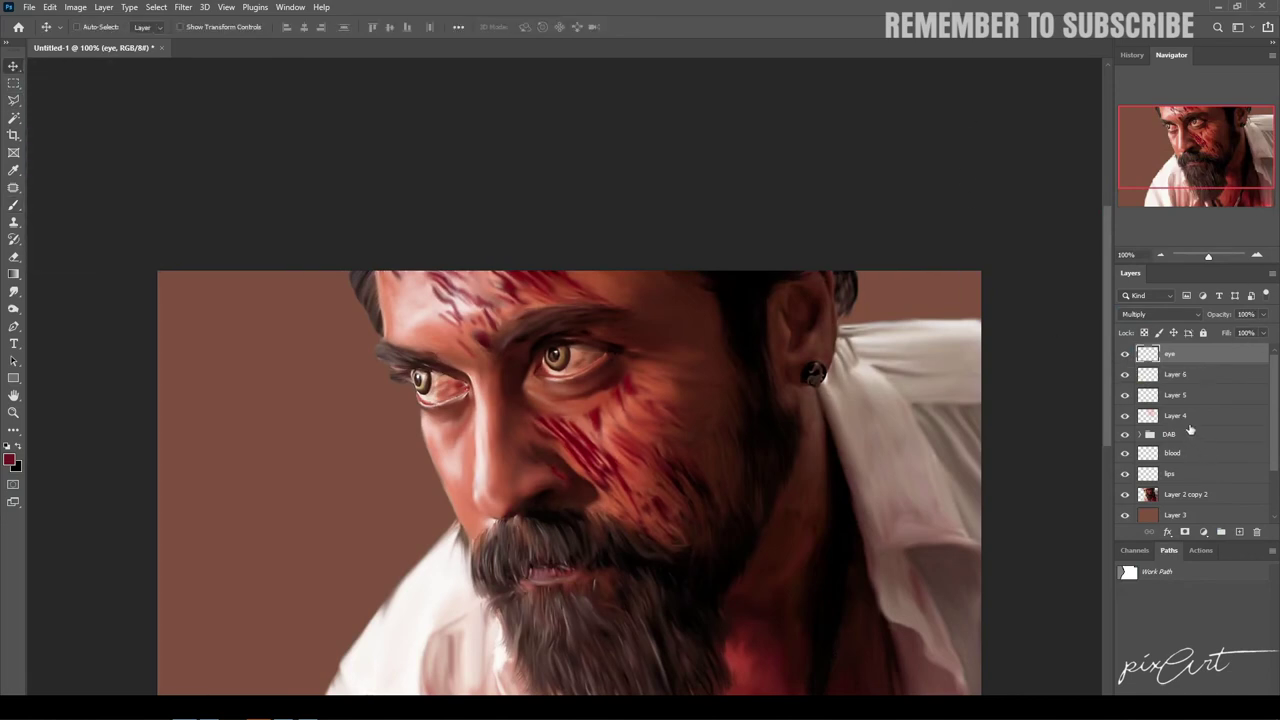
{"action": "left_click", "coordinate": [1188, 418], "text": "shift"}
{"action": "key", "text": "ctrl+g"}
{"action": "double_click", "coordinate": [1176, 351]}
{"action": "type", "text": "Ey"}
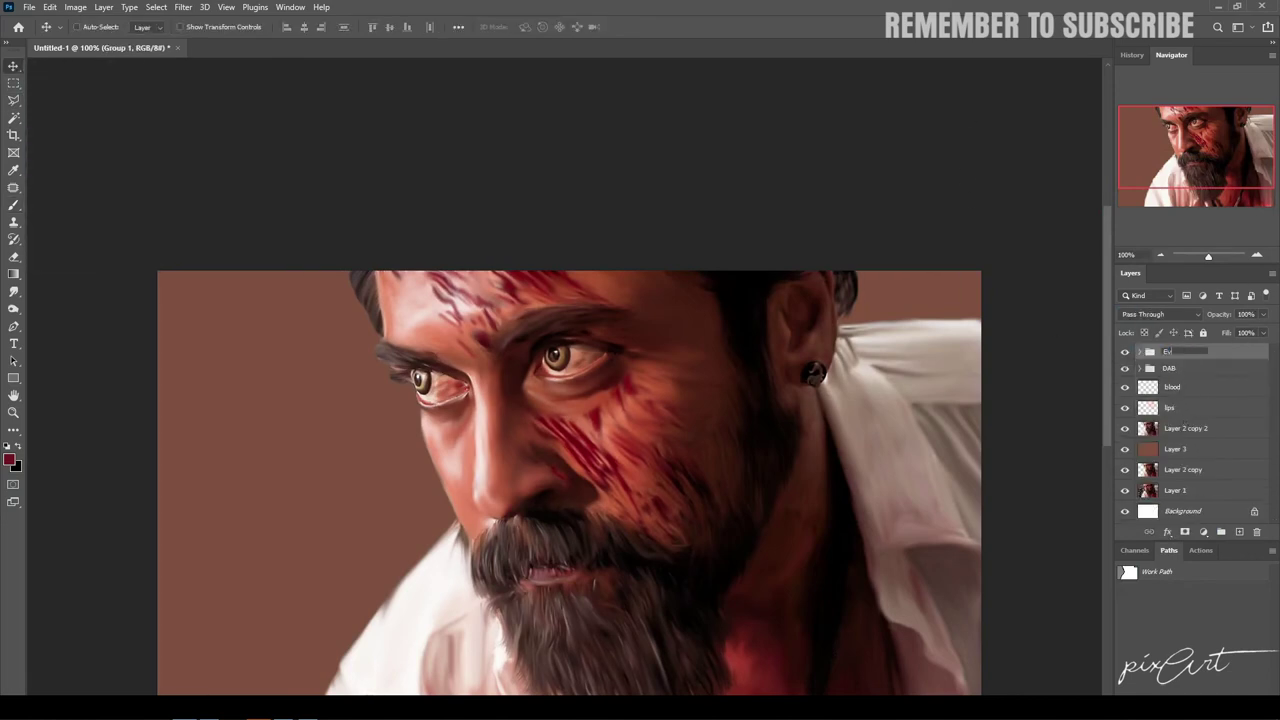
{"action": "type", "text": "e"}
{"action": "key", "text": "Return"}
{"action": "scroll", "coordinate": [590, 193], "scroll_direction": "up", "scroll_amount": 2}
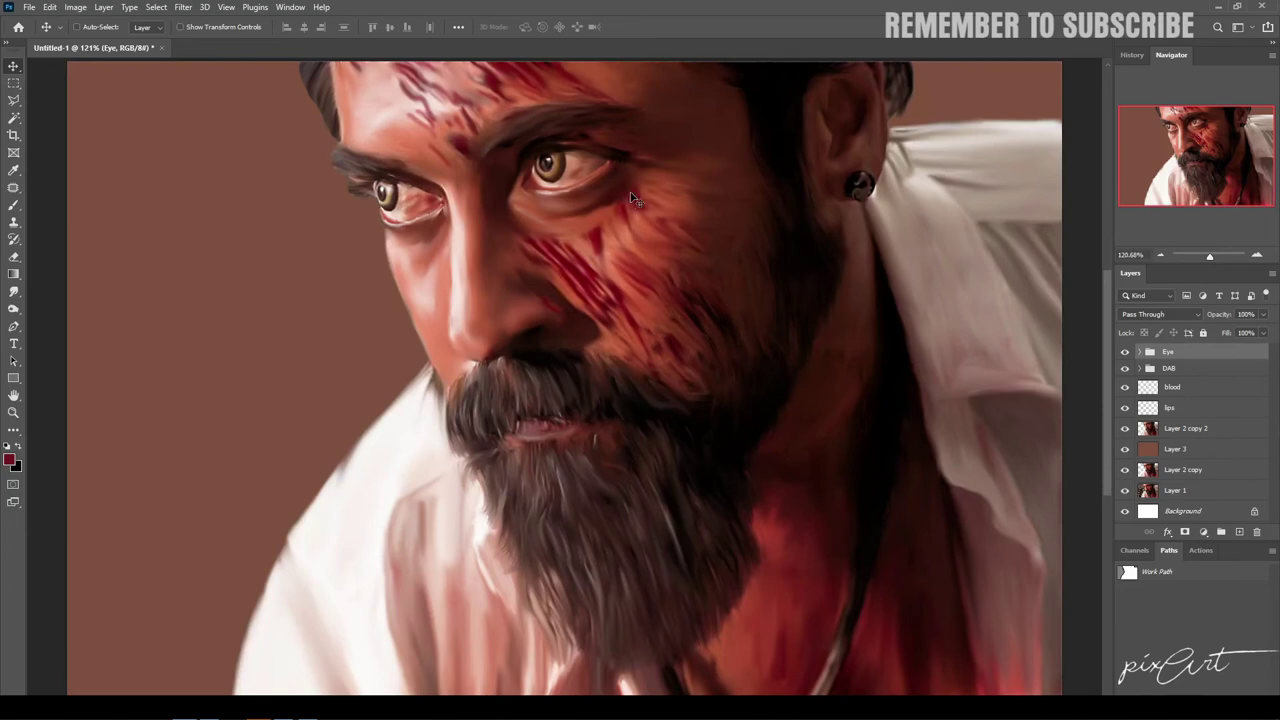
Step: Add a new Layer 7 and get the brush ready with white as the painting colour
{"action": "left_click", "coordinate": [1240, 532]}
{"action": "left_click", "coordinate": [7, 446]}
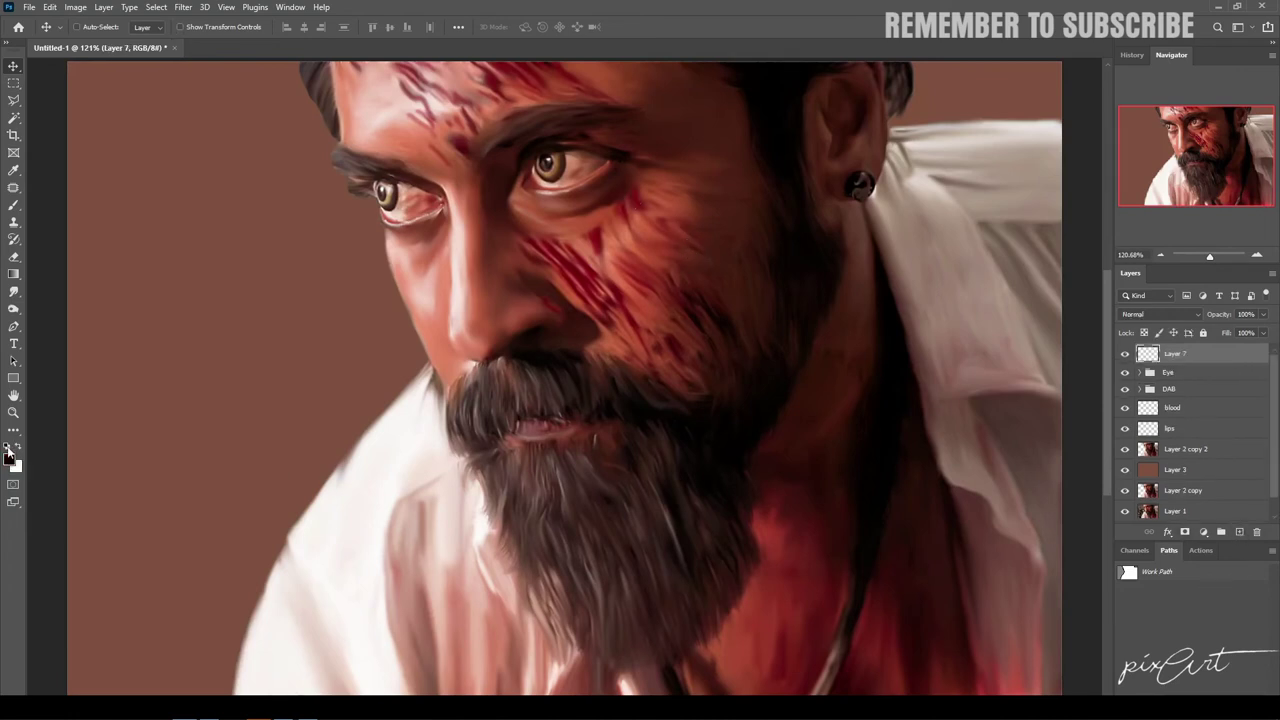
{"action": "left_click", "coordinate": [14, 205]}
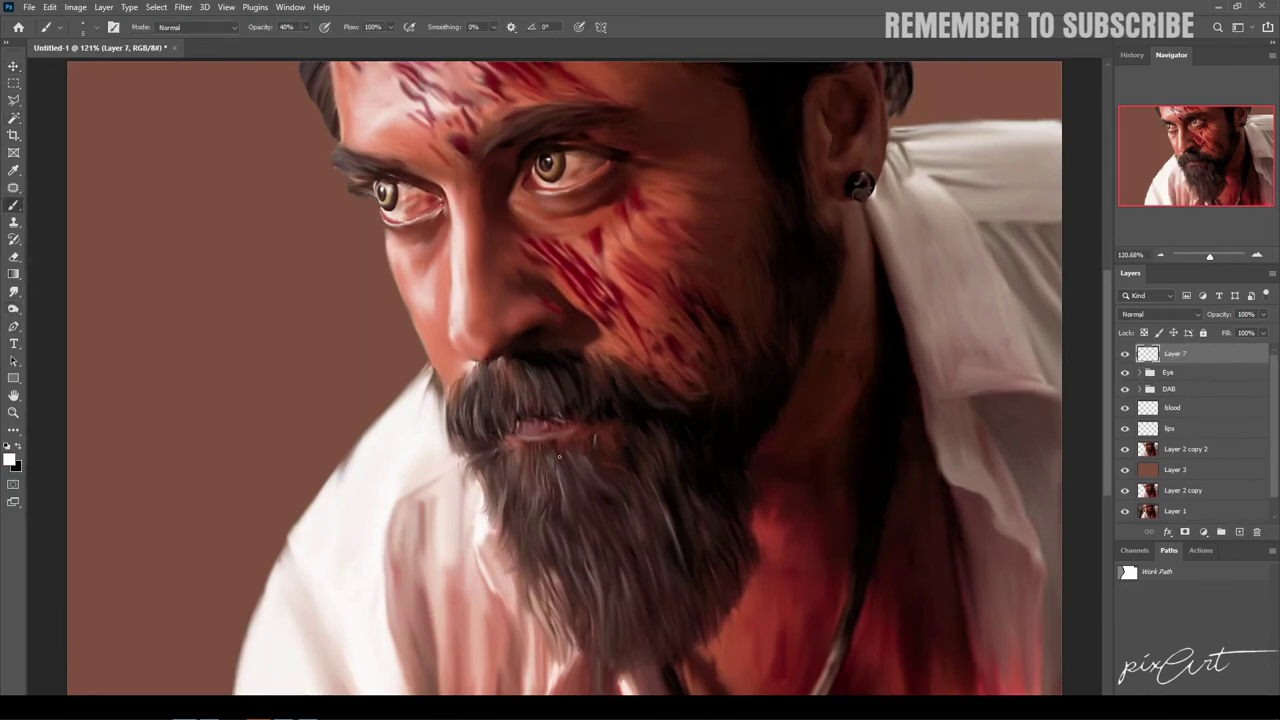
{"action": "left_click_drag", "start_coordinate": [568, 516], "coordinate": [548, 463]}
{"action": "key", "text": "ctrl+z"}
Step: Brush thin white hair strands across the left, middle and right of the beard
{"action": "left_click_drag", "start_coordinate": [591, 613], "coordinate": [596, 506]}
{"action": "left_click_drag", "start_coordinate": [630, 584], "coordinate": [672, 492]}
{"action": "left_click_drag", "start_coordinate": [666, 560], "coordinate": [684, 470]}
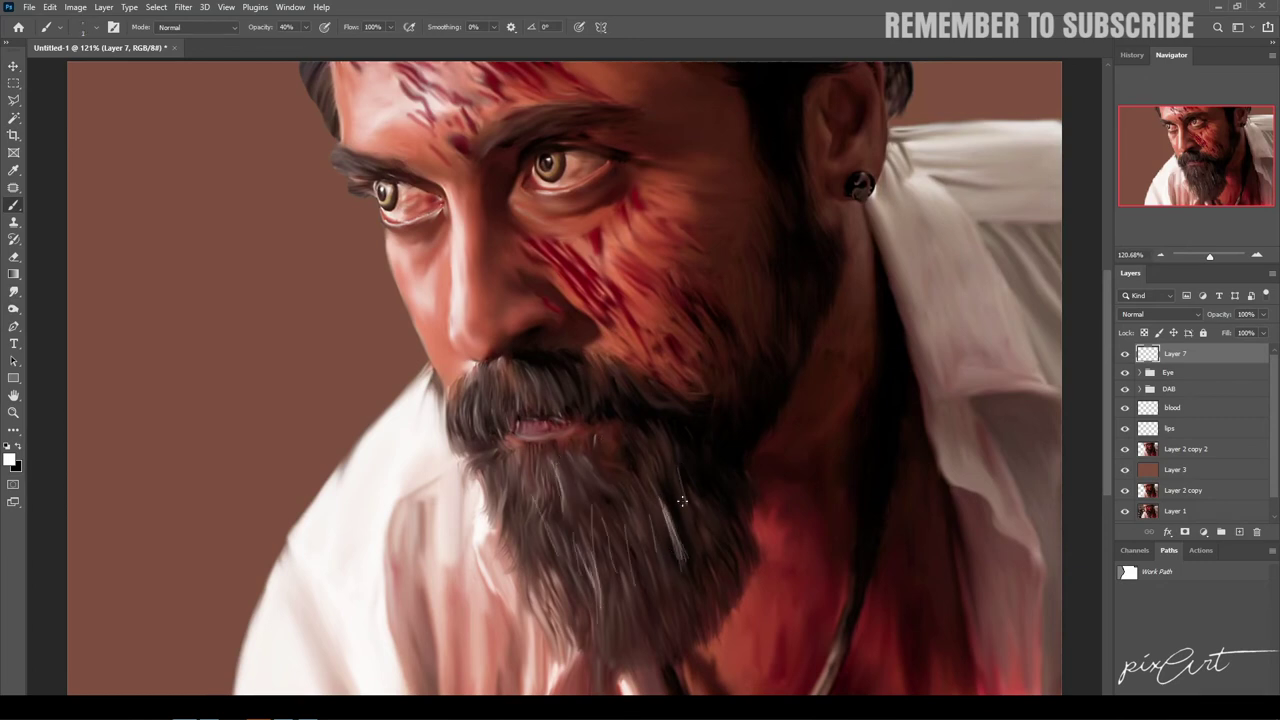
{"action": "left_click_drag", "start_coordinate": [690, 582], "coordinate": [688, 506]}
{"action": "left_click_drag", "start_coordinate": [628, 592], "coordinate": [620, 504]}
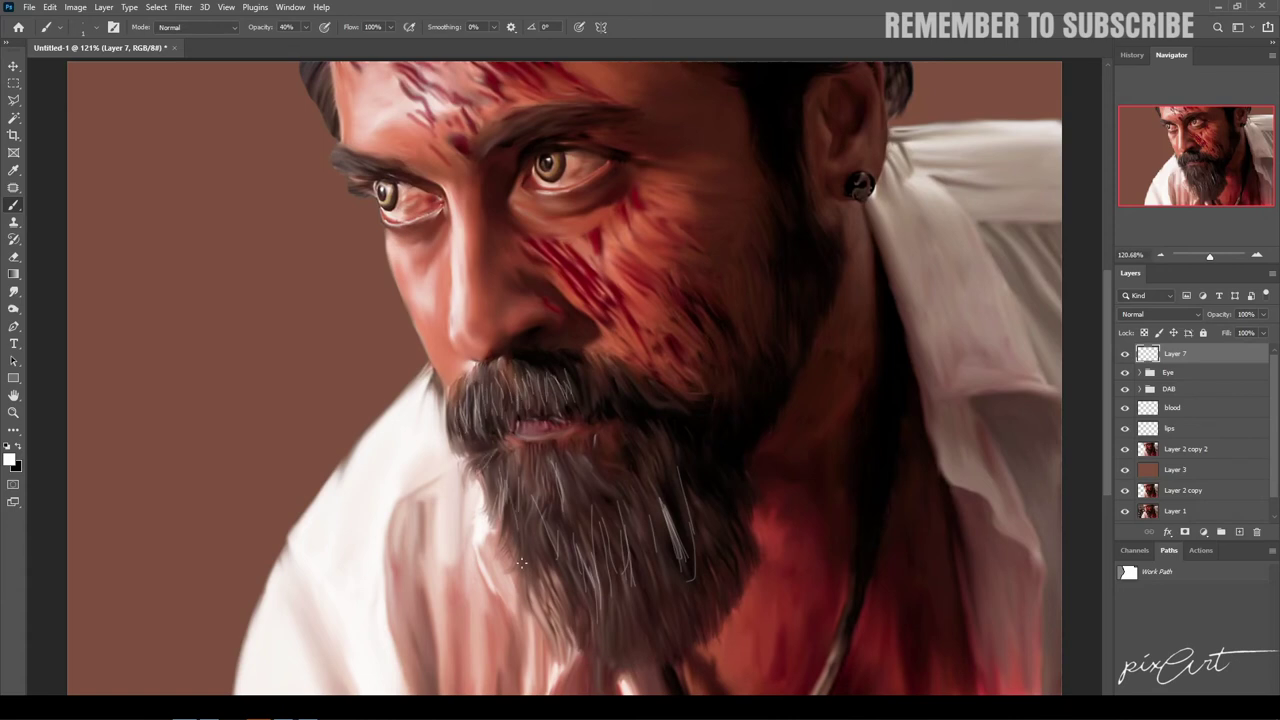
{"action": "left_click_drag", "start_coordinate": [542, 604], "coordinate": [568, 556]}
{"action": "mouse_move", "coordinate": [635, 630]}
{"action": "left_mouse_down"}
{"action": "mouse_move", "coordinate": [655, 535]}
{"action": "mouse_move", "coordinate": [650, 440]}
{"action": "left_mouse_up"}
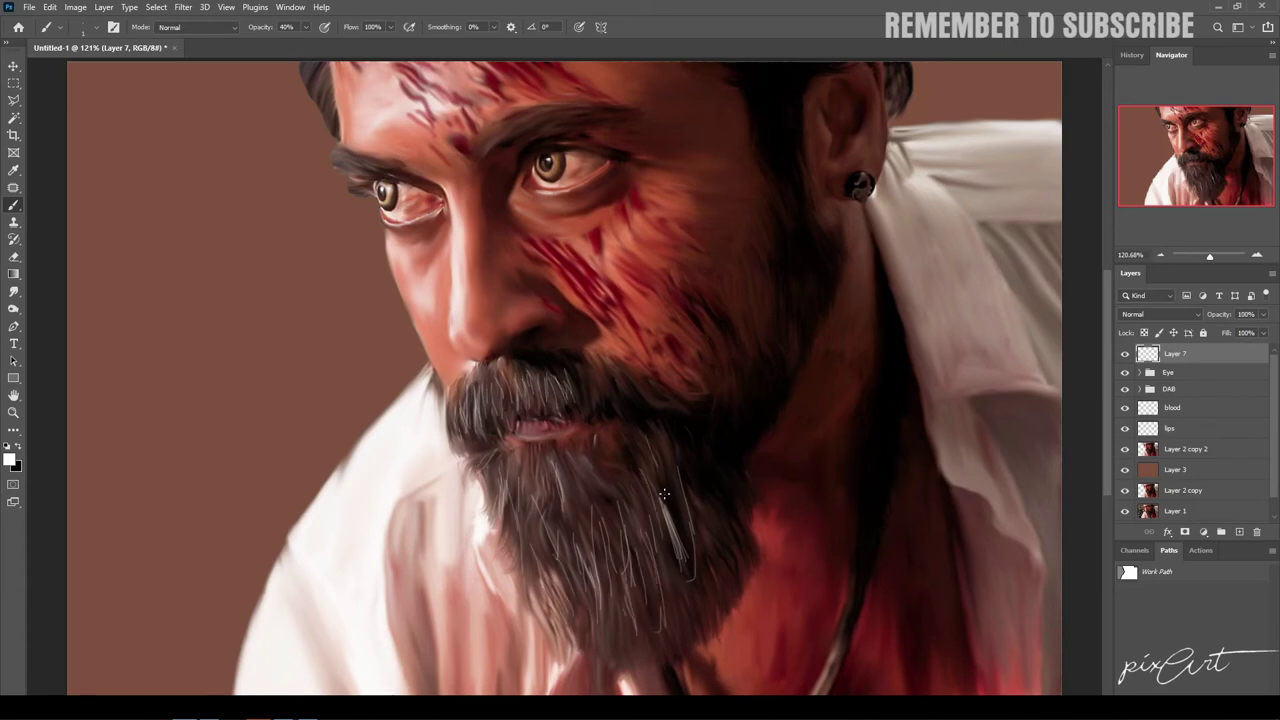
{"action": "left_click_drag", "start_coordinate": [680, 505], "coordinate": [690, 465]}
{"action": "left_click_drag", "start_coordinate": [725, 560], "coordinate": [720, 500]}
{"action": "left_click_drag", "start_coordinate": [638, 563], "coordinate": [636, 478]}
{"action": "left_click_drag", "start_coordinate": [622, 490], "coordinate": [620, 452]}
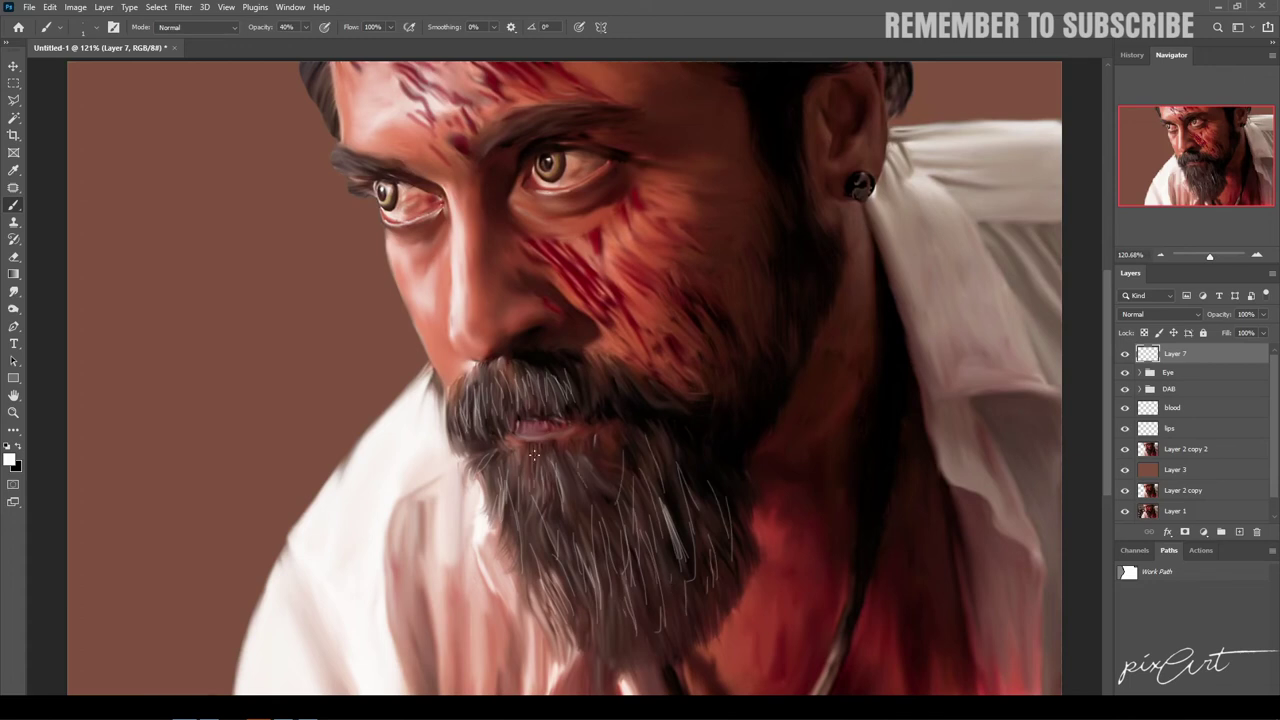
{"action": "left_click_drag", "start_coordinate": [548, 555], "coordinate": [545, 530]}
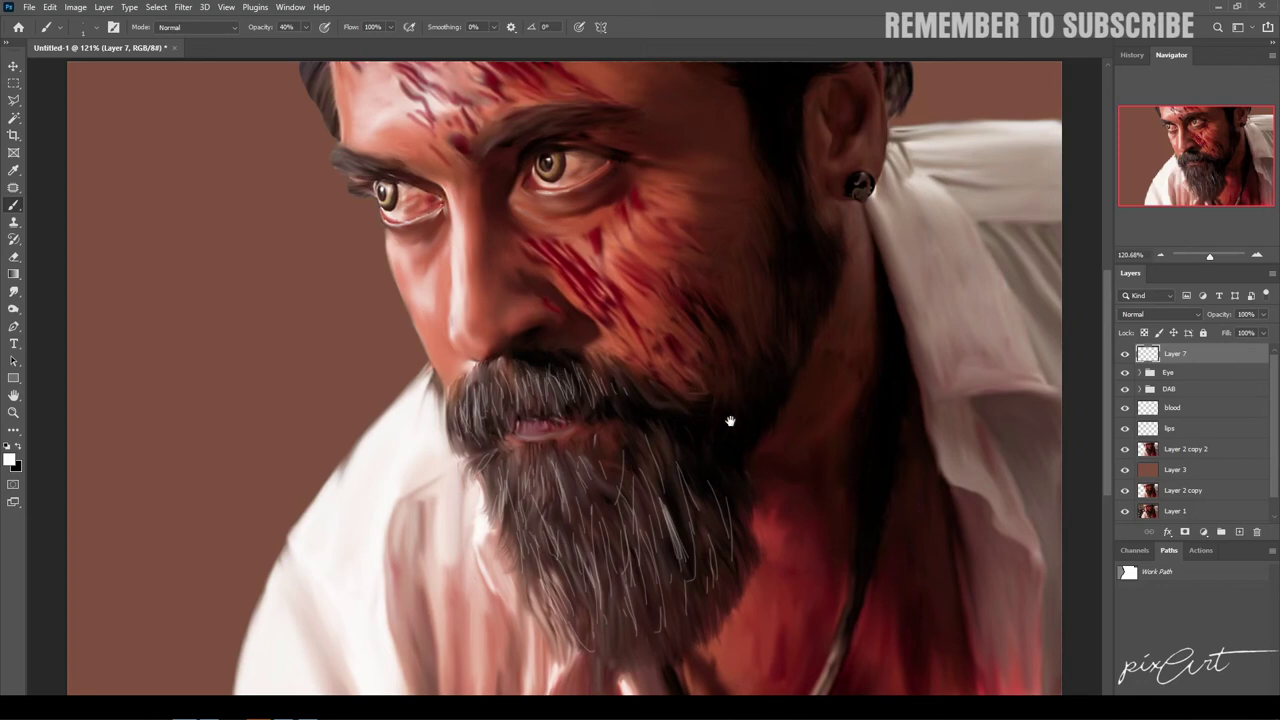
Step: Paint light hair strands near the ear and load the figure's outline as a selection
{"action": "left_click_drag", "start_coordinate": [730, 421], "coordinate": [702, 554]}
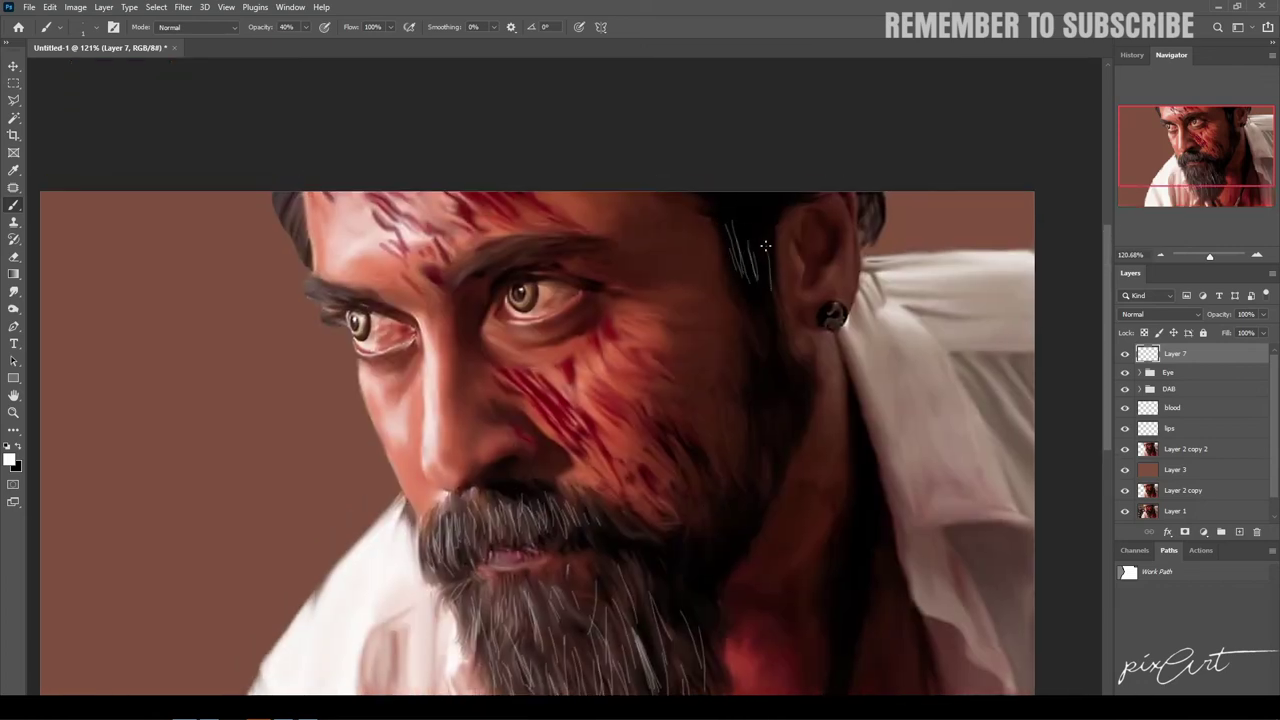
{"action": "left_click_drag", "start_coordinate": [770, 290], "coordinate": [762, 238]}
{"action": "mouse_move", "coordinate": [756, 298]}
{"action": "left_mouse_down"}
{"action": "mouse_move", "coordinate": [746, 268]}
{"action": "mouse_move", "coordinate": [758, 244]}
{"action": "mouse_move", "coordinate": [771, 284]}
{"action": "left_mouse_up"}
{"action": "left_click", "coordinate": [1146, 448], "text": "ctrl"}
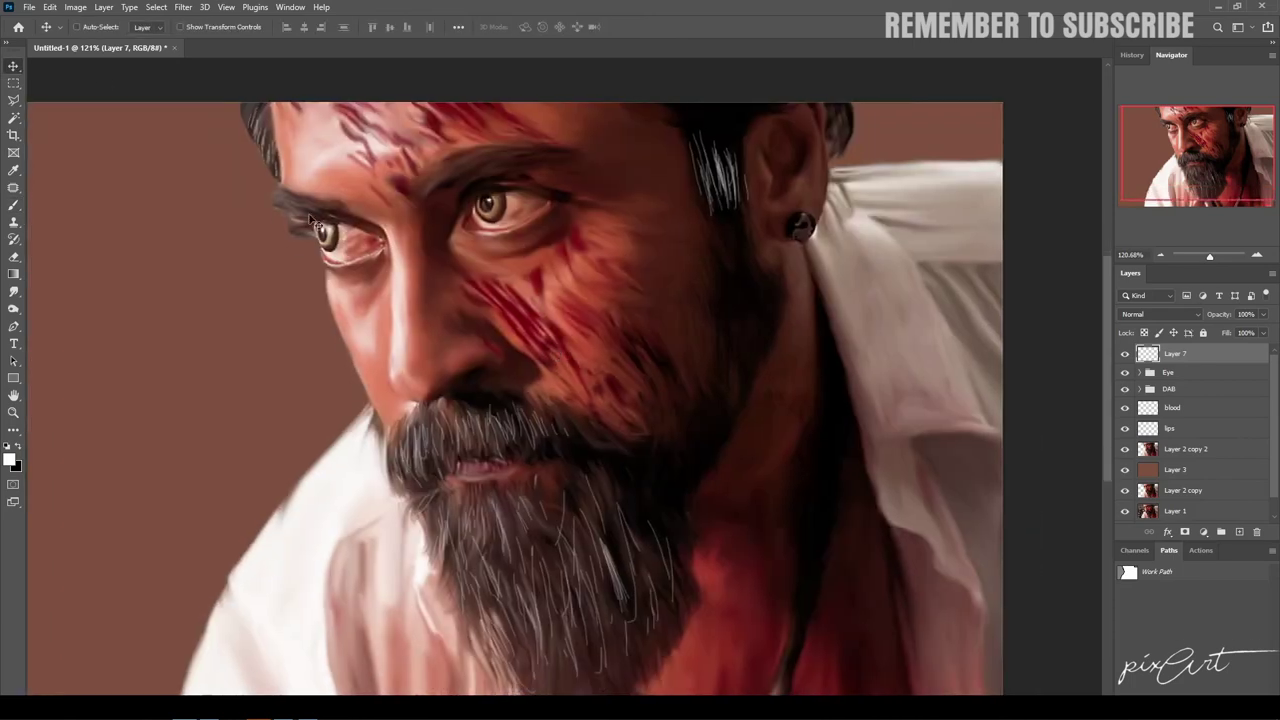
Step: Soften the Layer 7 hair strands with a 3.1-pixel Gaussian Blur
{"action": "left_click", "coordinate": [183, 7]}
{"action": "mouse_move", "coordinate": [191, 177]}
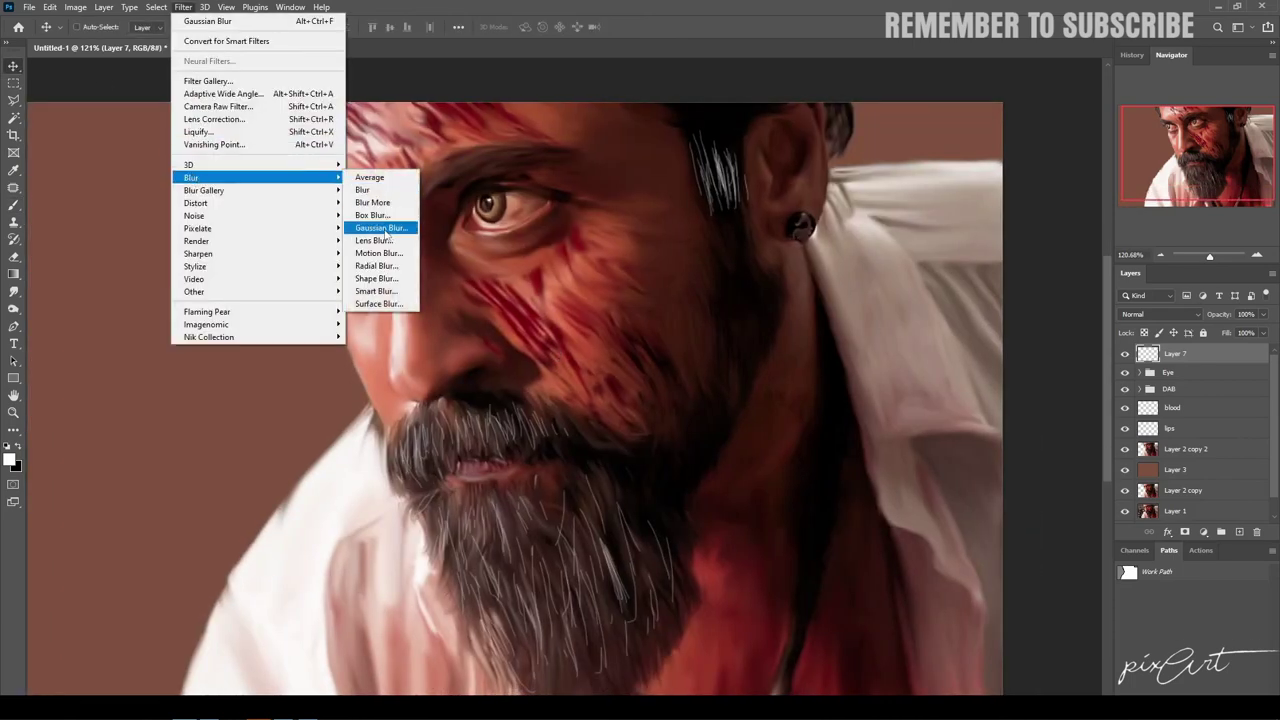
{"action": "left_click", "coordinate": [380, 237]}
{"action": "left_click_drag", "start_coordinate": [966, 536], "coordinate": [961, 537]}
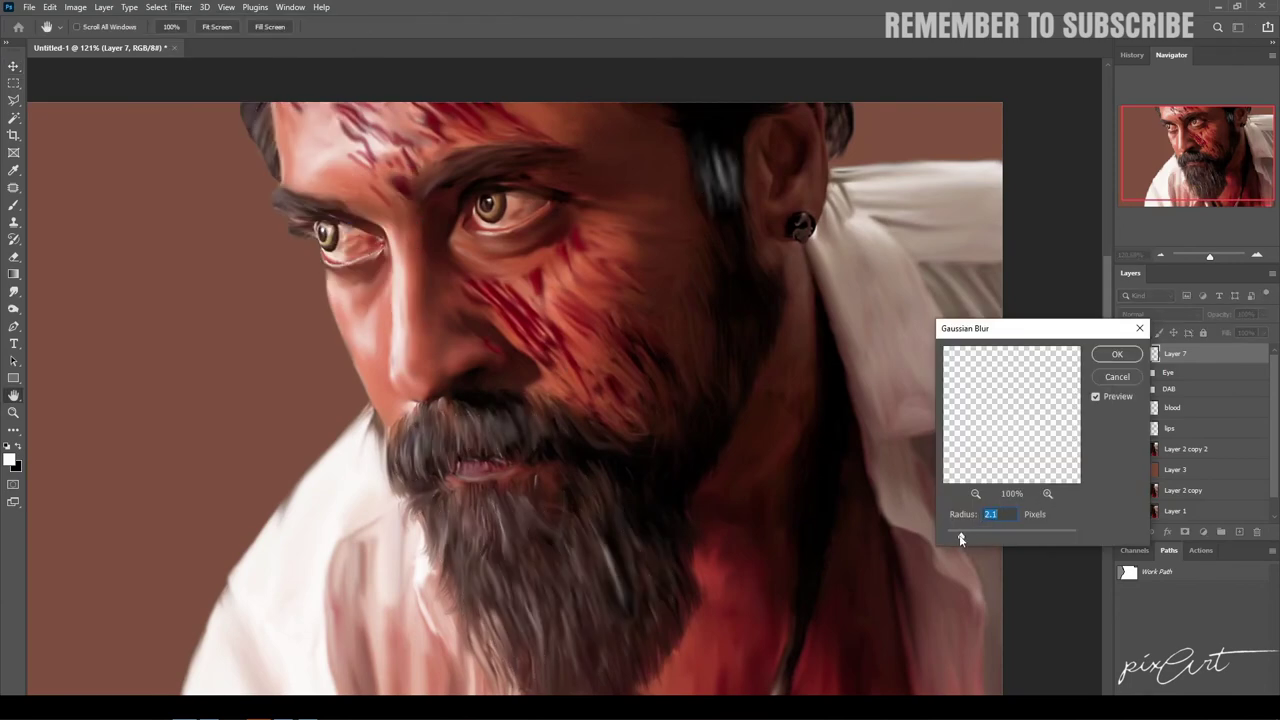
{"action": "key", "text": "ctrl+minus"}
{"action": "key", "text": "ctrl+minus"}
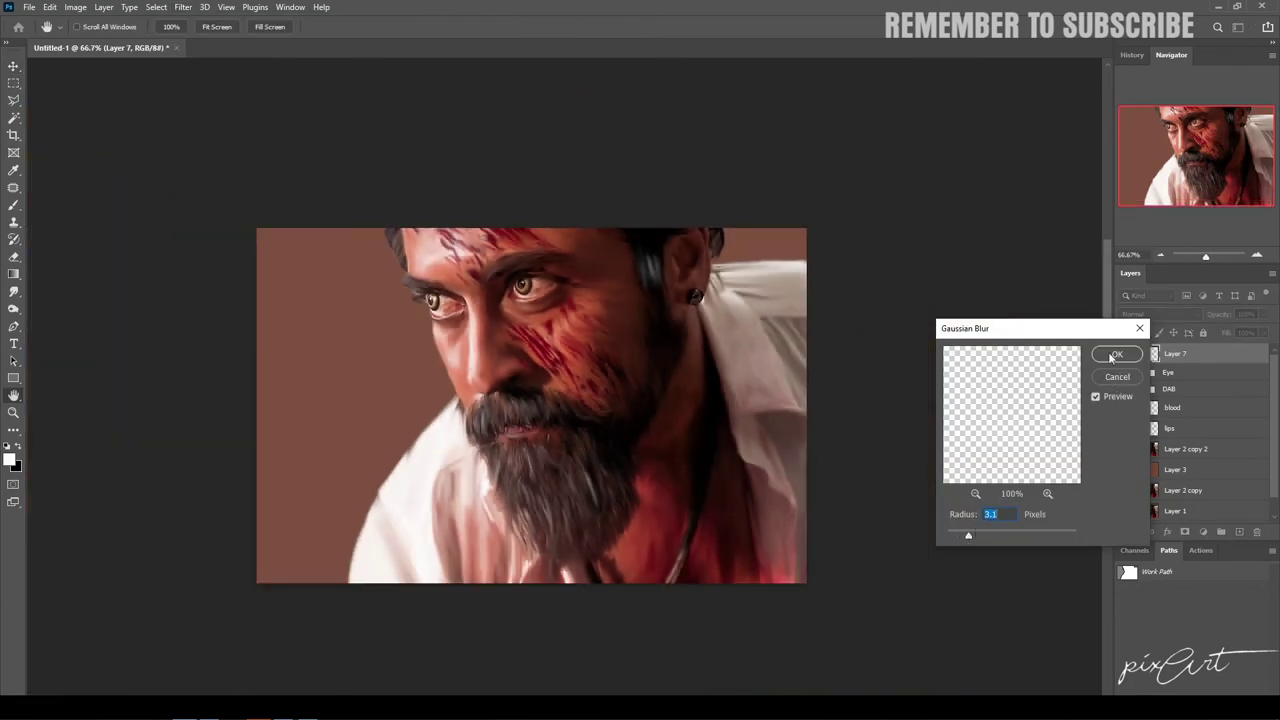
{"action": "left_click", "coordinate": [1114, 355]}
Step: Try Soft Light, then keep Layer 7 in Normal mode at 48% opacity
{"action": "left_click", "coordinate": [1156, 322]}
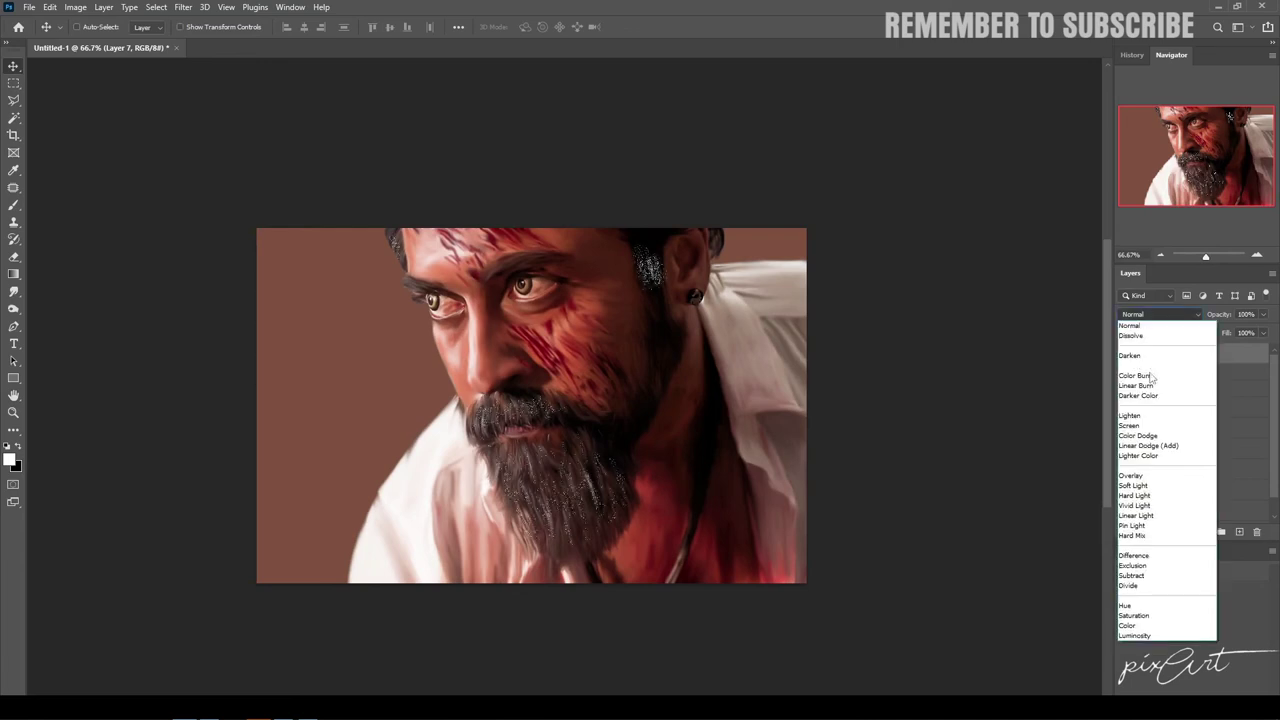
{"action": "left_click", "coordinate": [1146, 492]}
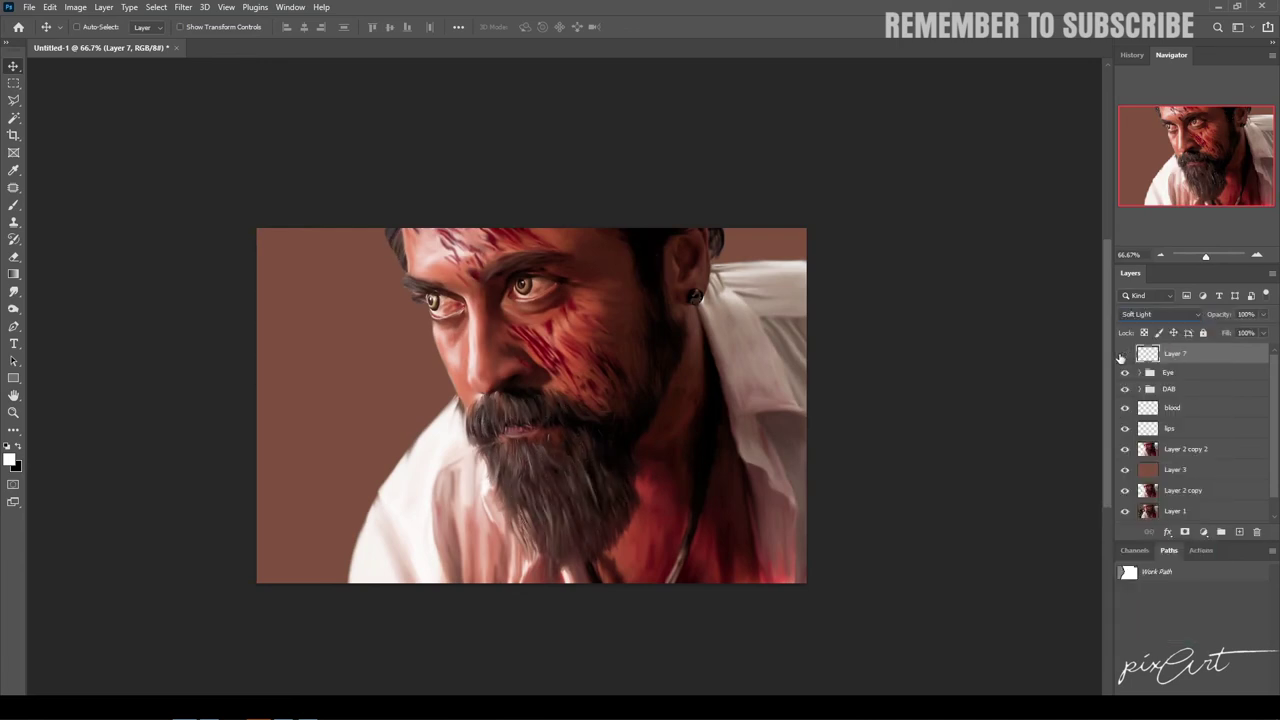
{"action": "left_click", "coordinate": [1160, 314]}
{"action": "left_click_drag", "start_coordinate": [1265, 317], "coordinate": [1229, 333]}
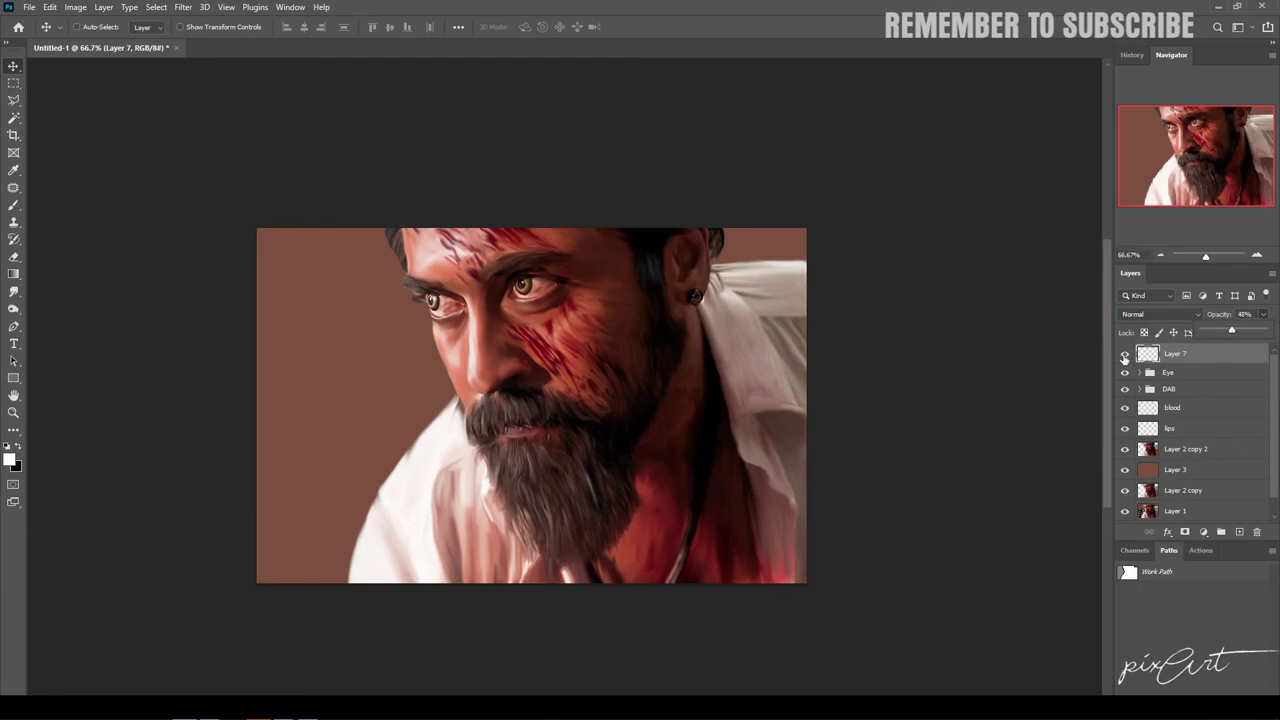
{"action": "left_click", "coordinate": [1124, 357]}
{"action": "left_click", "coordinate": [1124, 355]}
{"action": "scroll", "coordinate": [597, 397], "scroll_direction": "up", "scroll_amount": 3}
{"action": "scroll", "coordinate": [597, 397], "scroll_direction": "down", "scroll_amount": 3}
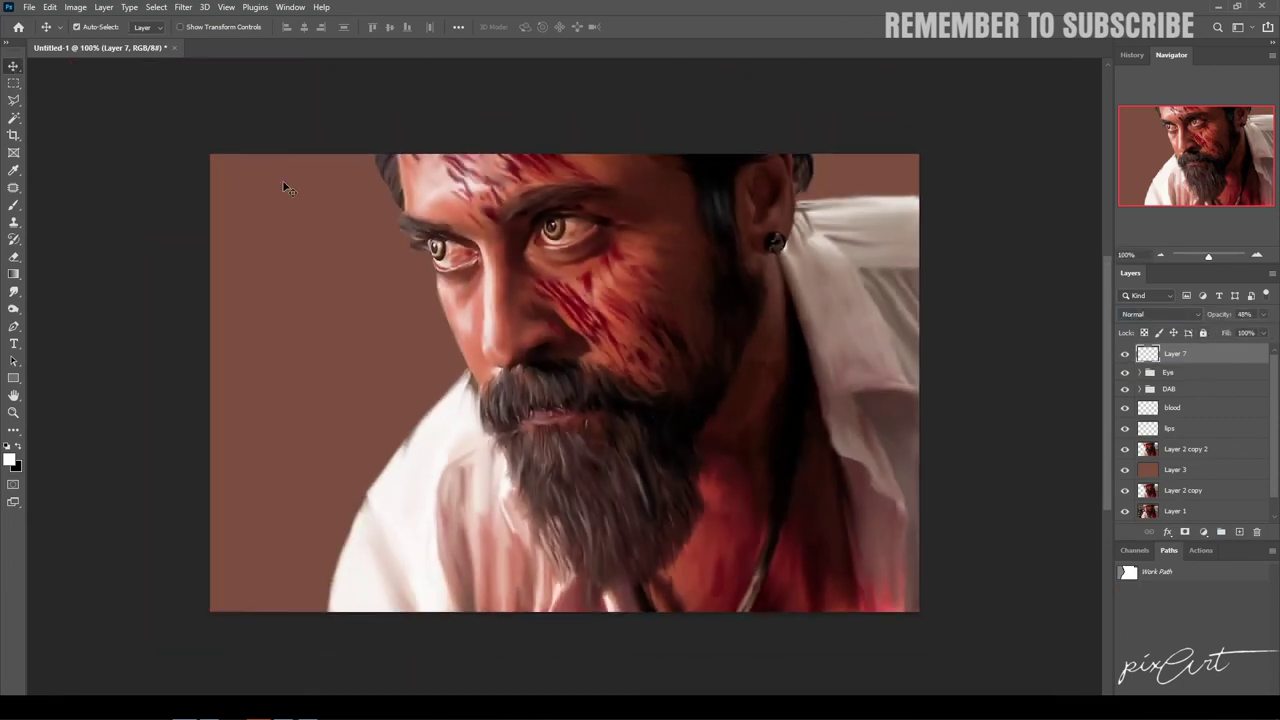
{"action": "left_click", "coordinate": [1139, 389]}
Step: Add a new Layer 8 above Layer 3 and select the cloud brush preset
{"action": "left_click", "coordinate": [1175, 510]}
{"action": "left_click", "coordinate": [1239, 532]}
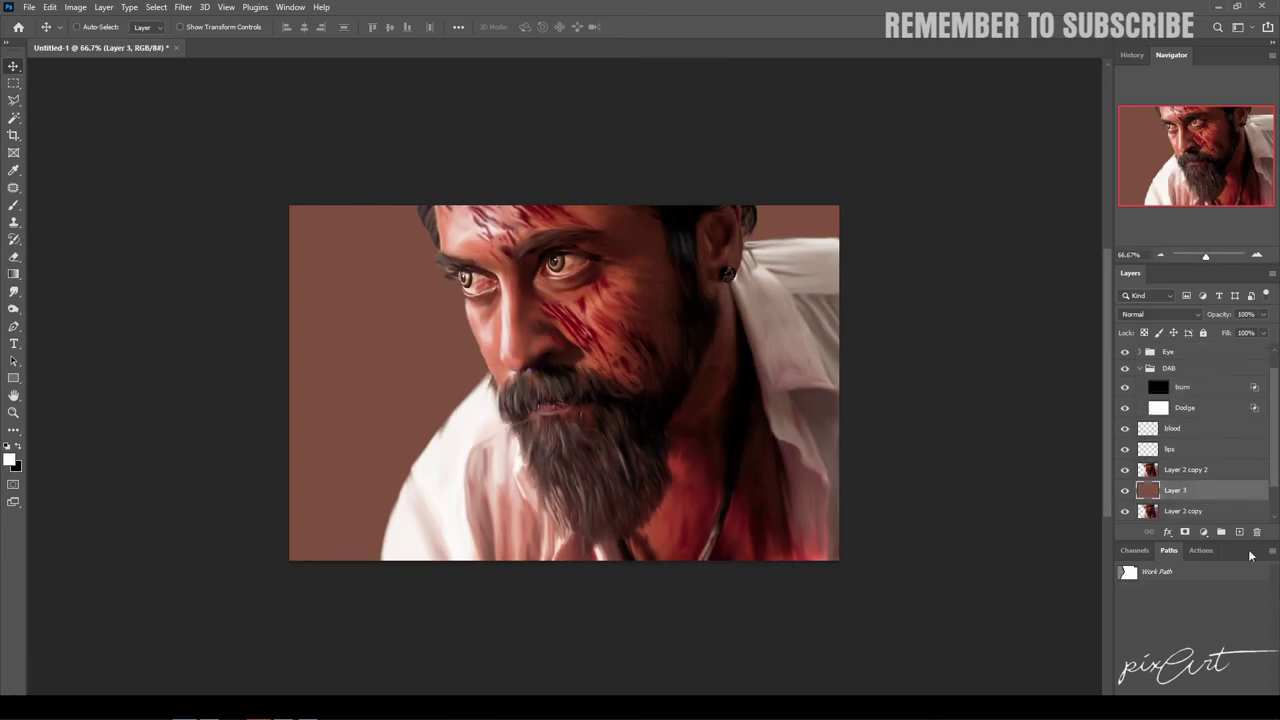
{"action": "key", "text": "b"}
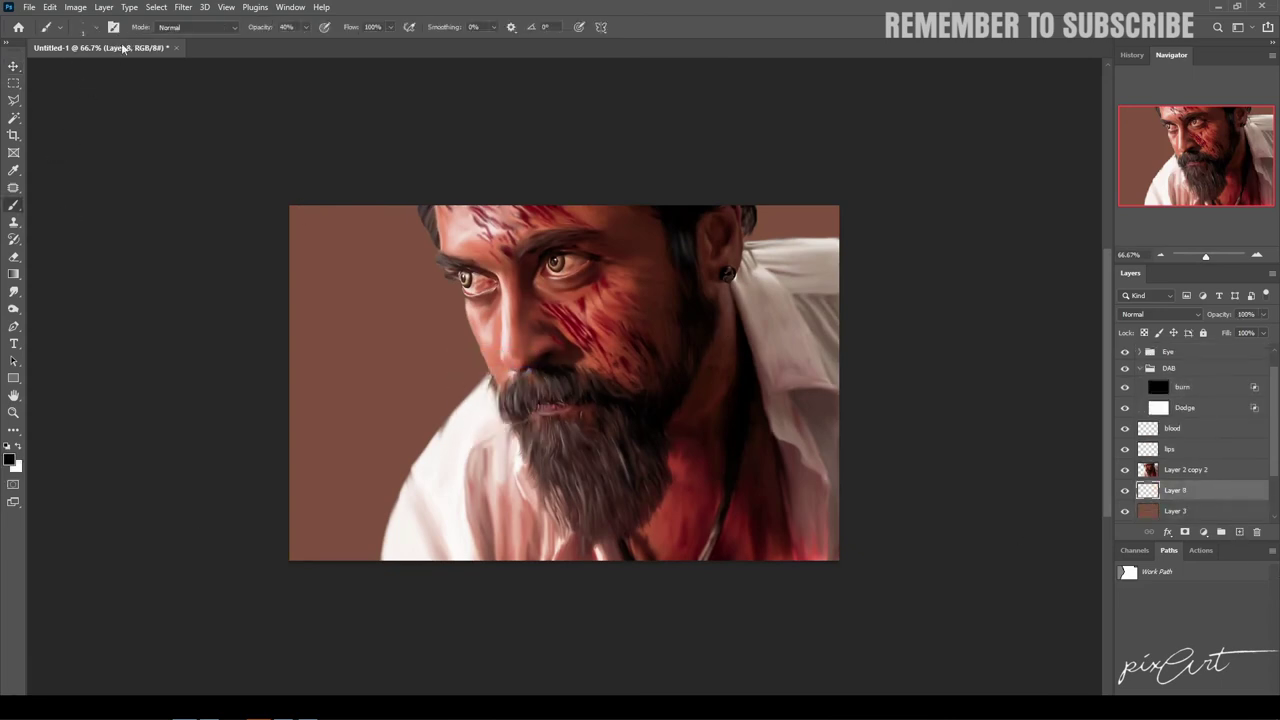
{"action": "left_click", "coordinate": [97, 30]}
{"action": "scroll", "coordinate": [173, 484], "scroll_direction": "down", "scroll_amount": 3}
{"action": "scroll", "coordinate": [173, 484], "scroll_direction": "down", "scroll_amount": 3}
{"action": "scroll", "coordinate": [106, 420], "scroll_direction": "down", "scroll_amount": 2}
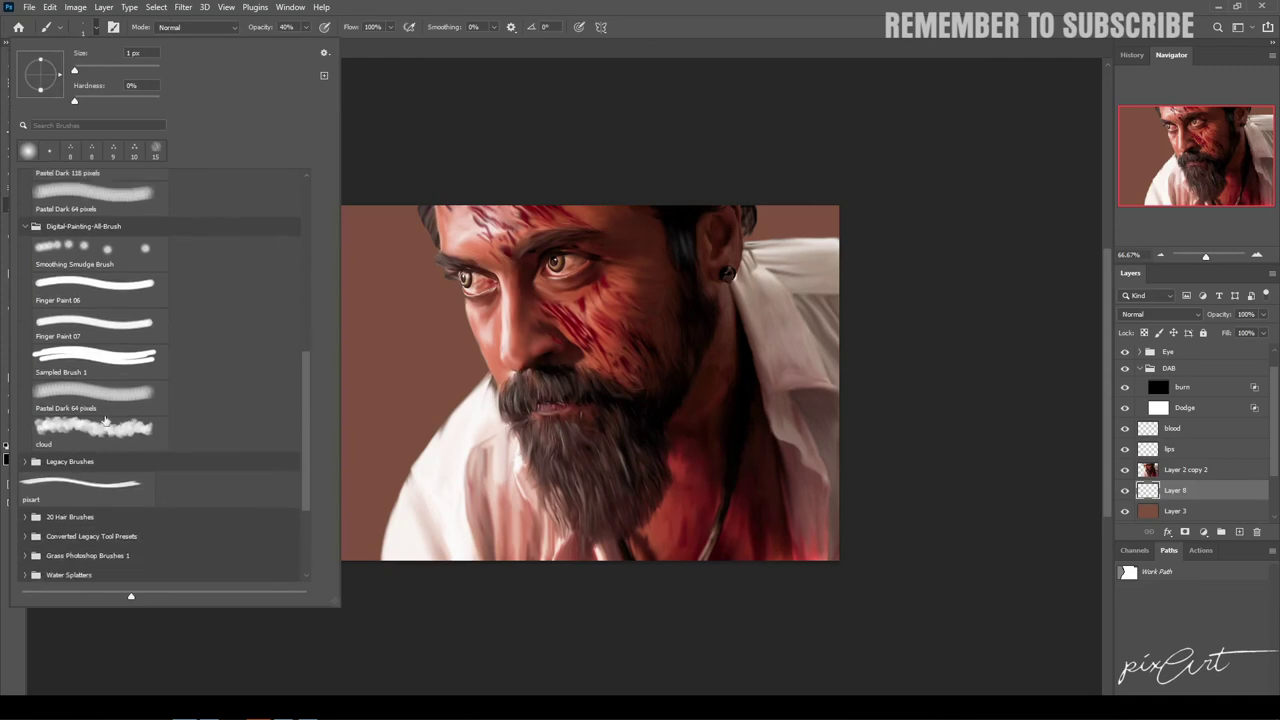
{"action": "double_click", "coordinate": [101, 432]}
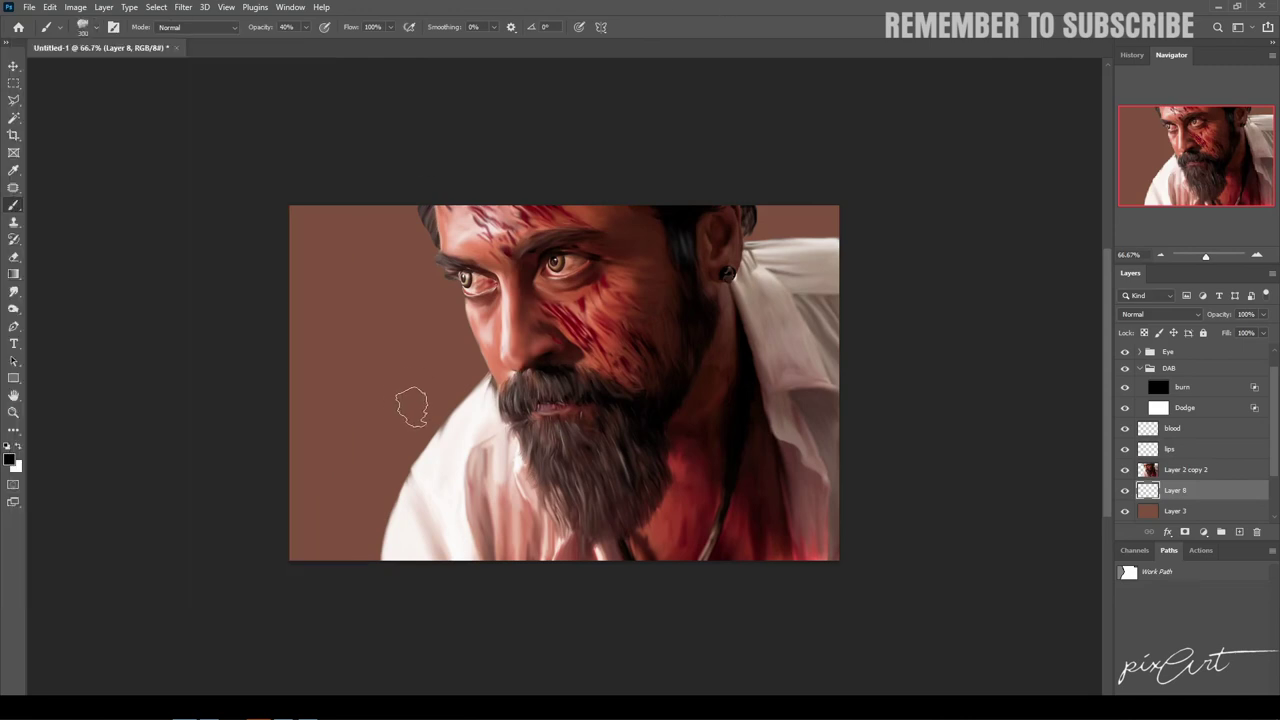
Step: Sample a skin tone and paint orange cloud strokes beside the cheek
{"action": "left_click", "coordinate": [10, 459]}
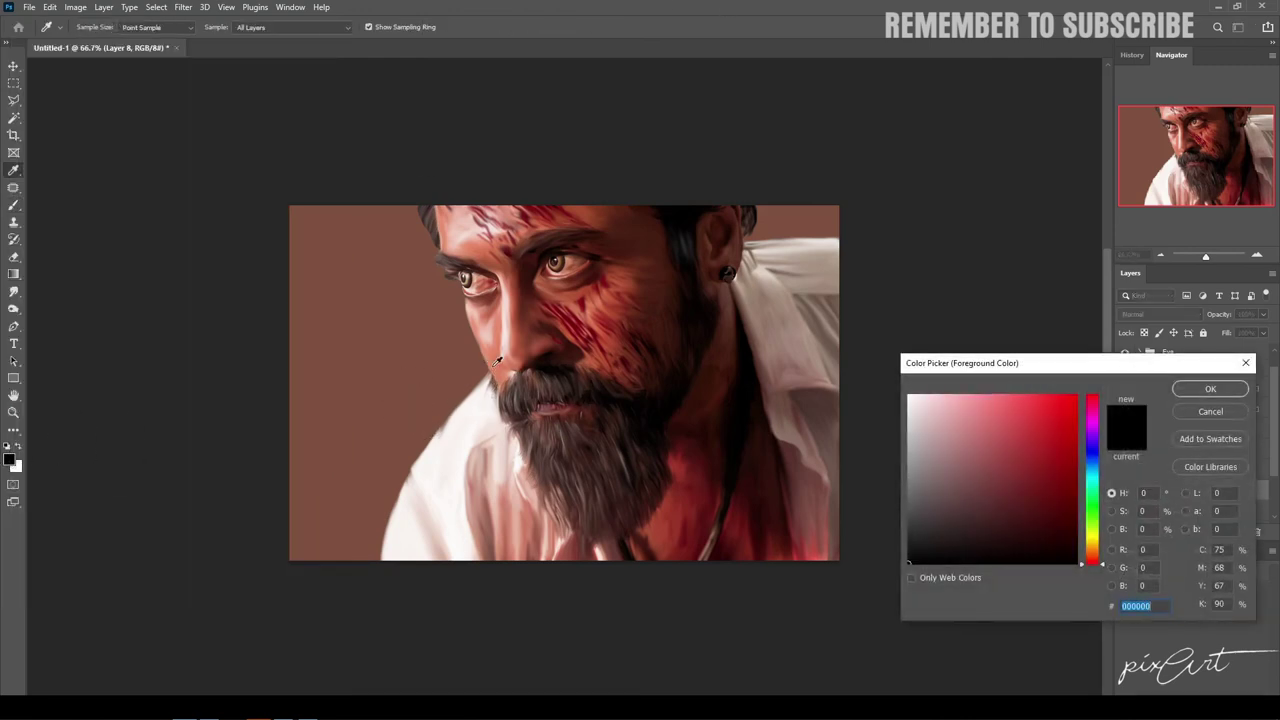
{"action": "left_click", "coordinate": [501, 364]}
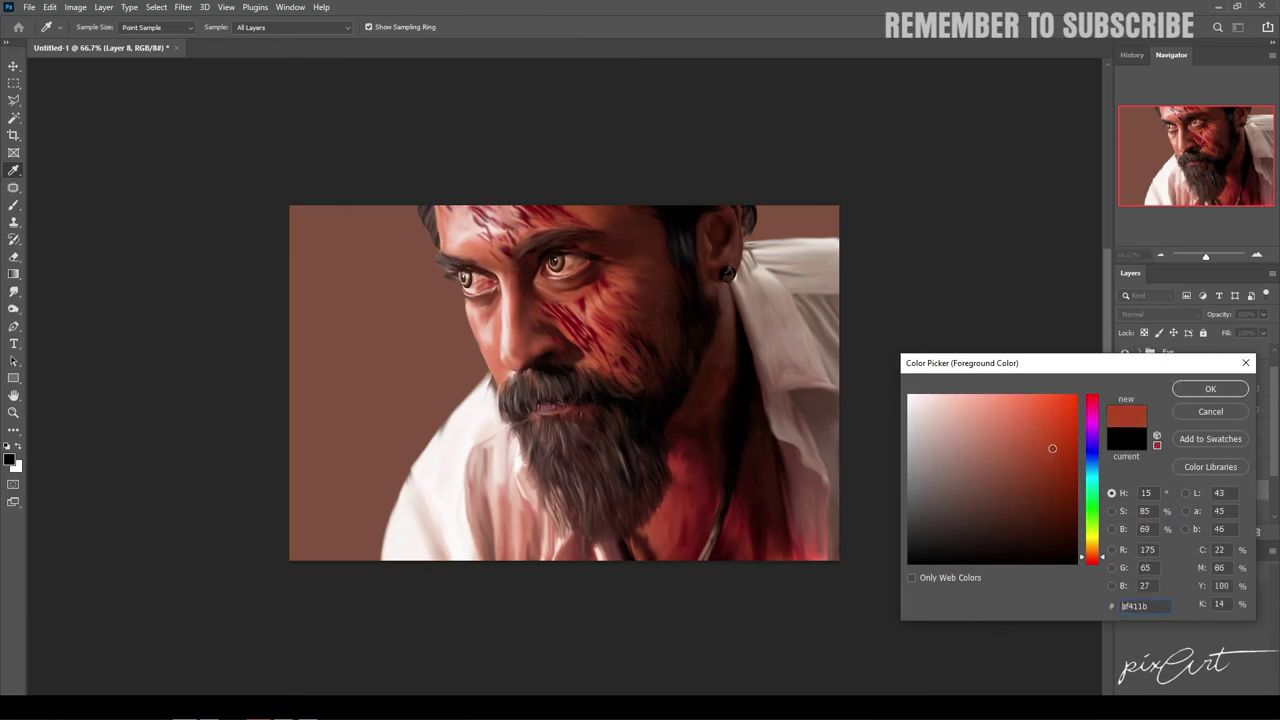
{"action": "left_click", "coordinate": [1210, 389]}
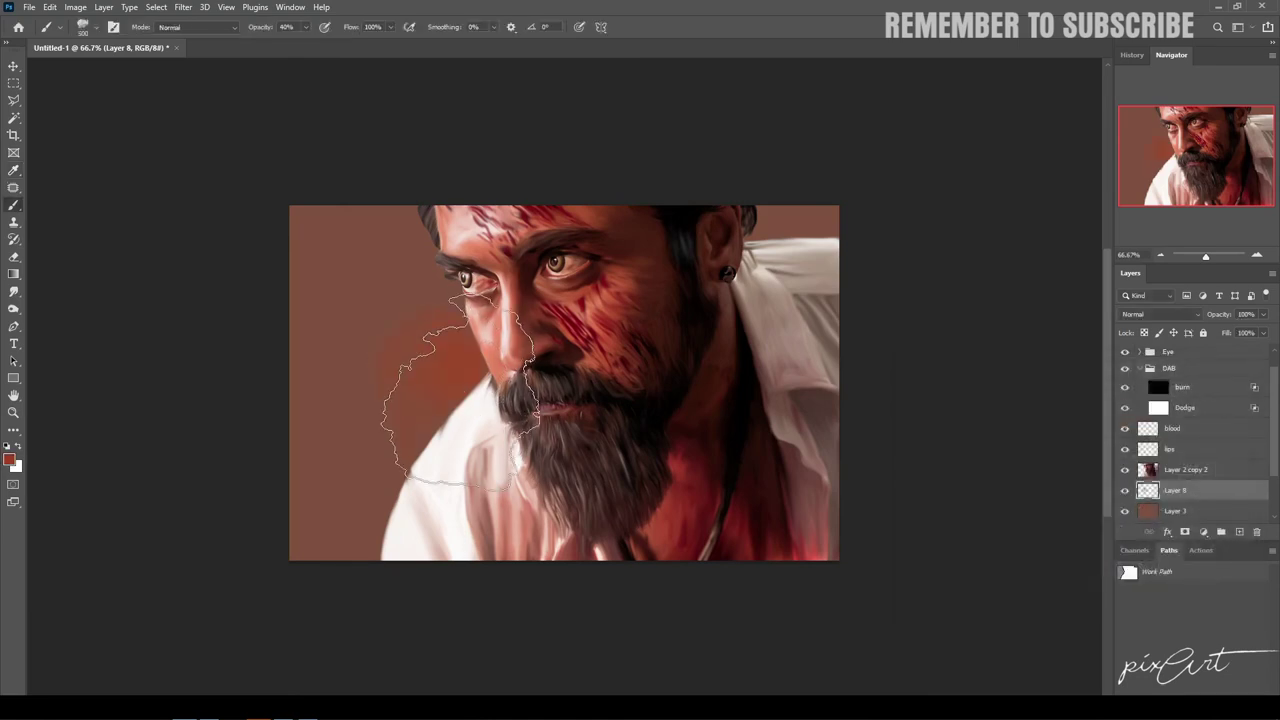
{"action": "left_click_drag", "start_coordinate": [430, 350], "coordinate": [428, 471]}
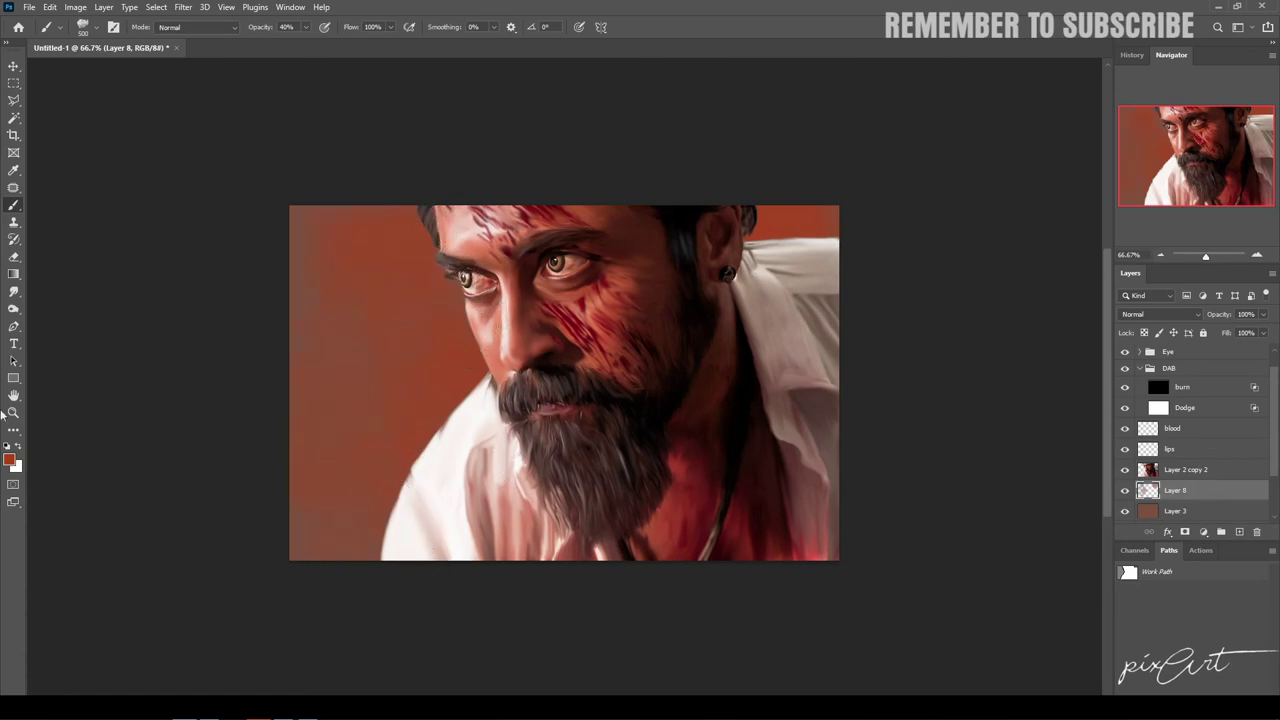
Step: Pick a light blue and paint cloud strokes near the hairline
{"action": "left_click", "coordinate": [9, 459]}
{"action": "left_click", "coordinate": [1092, 456]}
{"action": "left_click_drag", "start_coordinate": [1058, 415], "coordinate": [994, 403]}
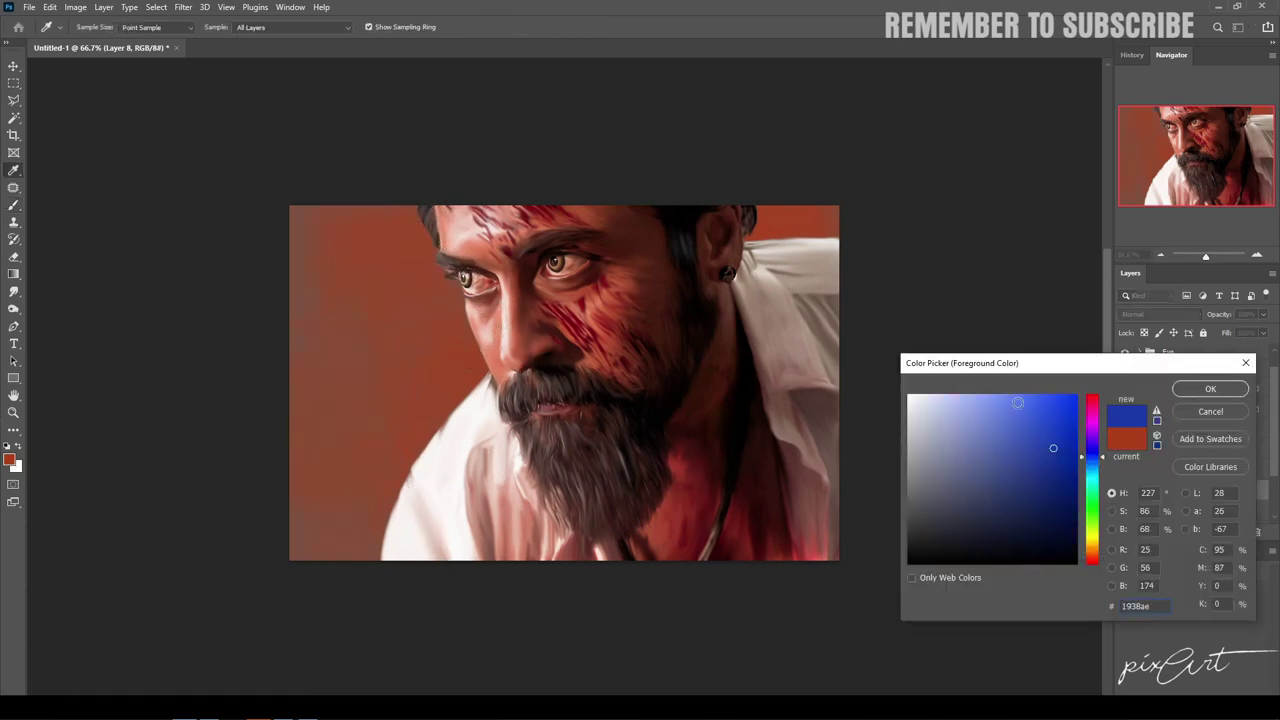
{"action": "left_click", "coordinate": [1203, 392]}
{"action": "key", "text": "b"}
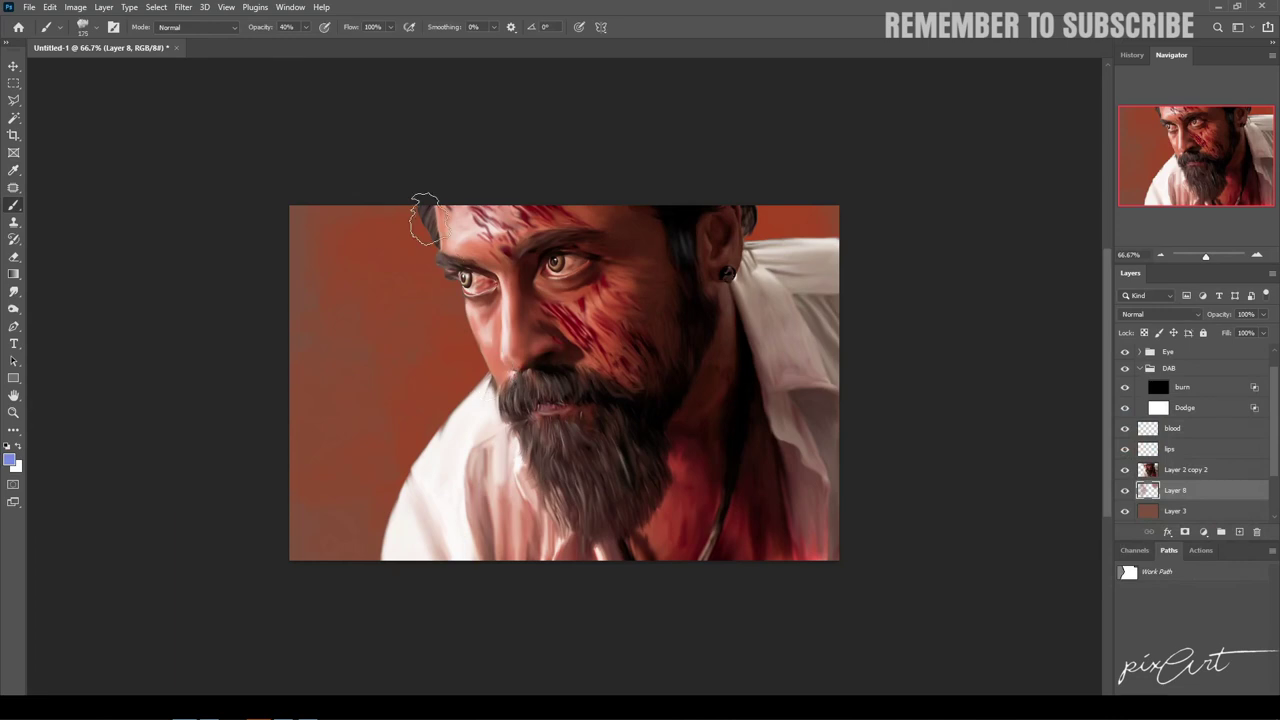
{"action": "mouse_move", "coordinate": [415, 210]}
{"action": "left_mouse_down"}
{"action": "mouse_move", "coordinate": [430, 273]}
{"action": "mouse_move", "coordinate": [398, 420]}
{"action": "mouse_move", "coordinate": [386, 343]}
{"action": "mouse_move", "coordinate": [404, 296]}
{"action": "left_mouse_up"}
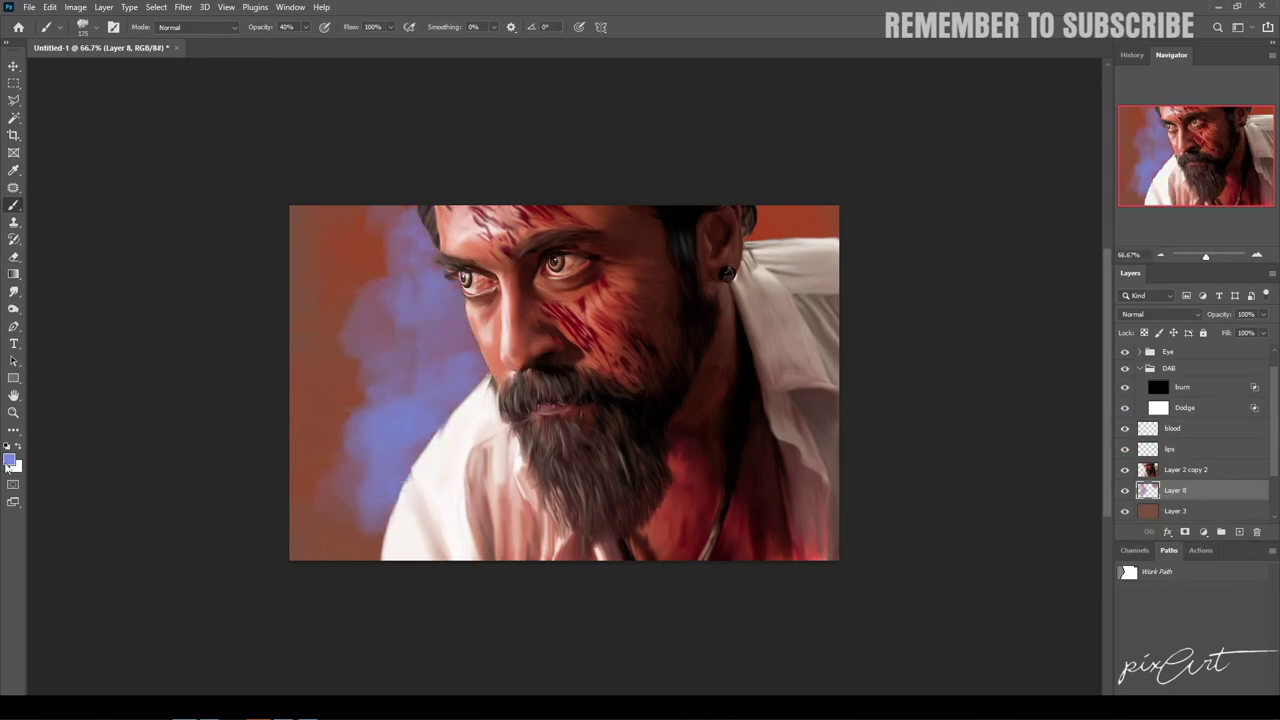
Step: Paint pale yellow strokes and a 20%-opacity glow left of the face and shirt
{"action": "left_click", "coordinate": [9, 460]}
{"action": "left_click", "coordinate": [1100, 540]}
{"action": "left_click", "coordinate": [982, 432]}
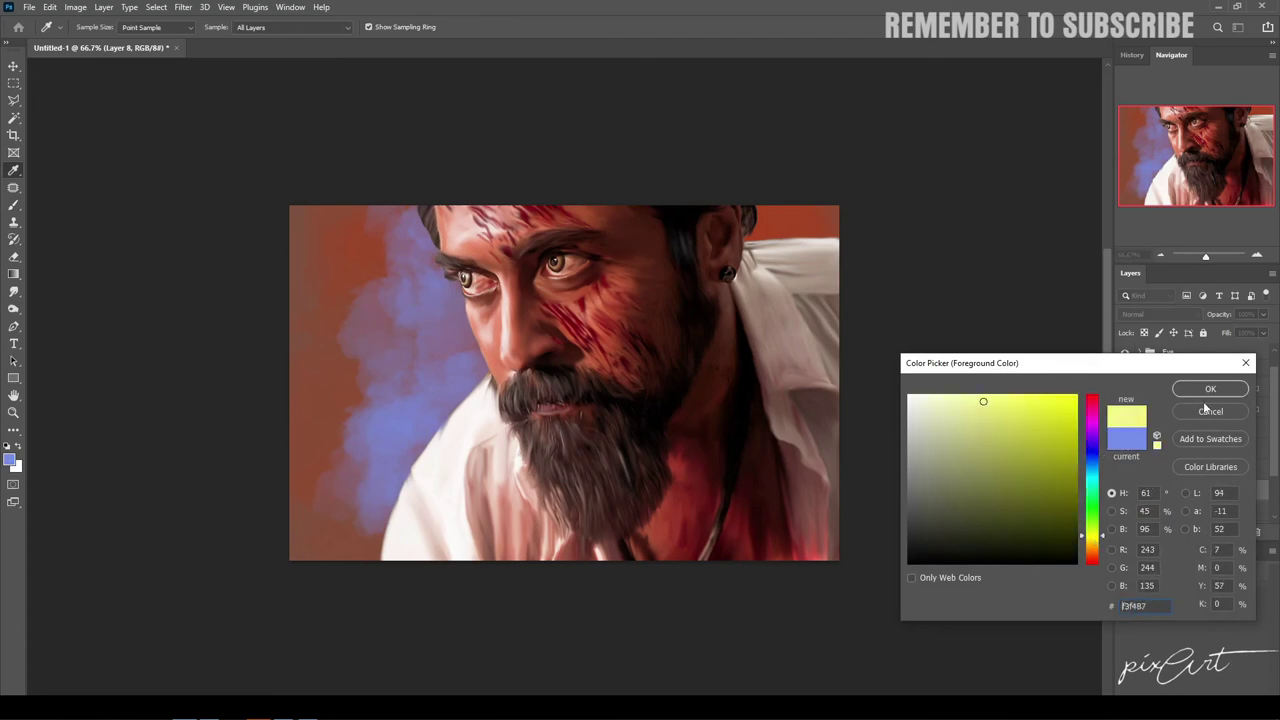
{"action": "left_click", "coordinate": [1210, 388]}
{"action": "left_click_drag", "start_coordinate": [400, 440], "coordinate": [430, 300]}
{"action": "left_click_drag", "start_coordinate": [474, 458], "coordinate": [440, 300]}
{"action": "key", "text": "2"}
{"action": "key", "text": "bracketright"}
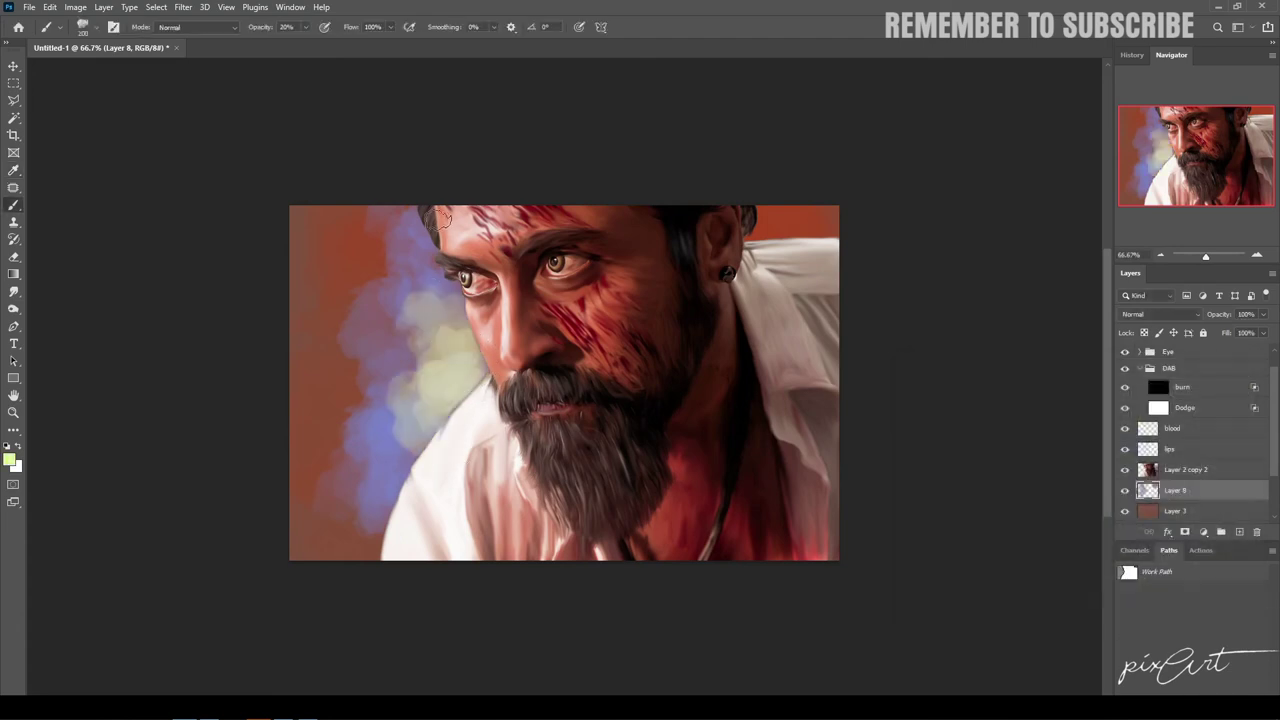
{"action": "mouse_move", "coordinate": [440, 250]}
{"action": "left_mouse_down"}
{"action": "mouse_move", "coordinate": [422, 447]}
{"action": "mouse_move", "coordinate": [443, 366]}
{"action": "mouse_move", "coordinate": [428, 371]}
{"action": "mouse_move", "coordinate": [334, 557]}
{"action": "mouse_move", "coordinate": [350, 545]}
{"action": "left_mouse_up"}
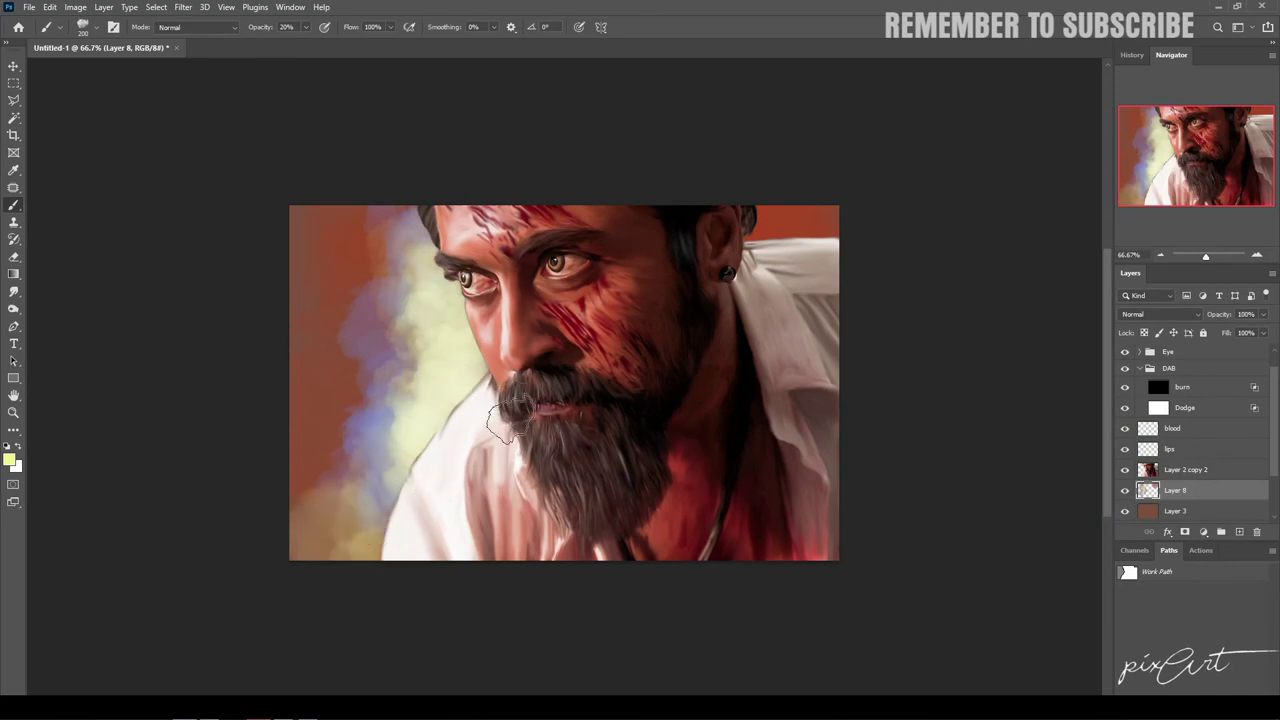
{"action": "left_click_drag", "start_coordinate": [447, 435], "coordinate": [386, 558]}
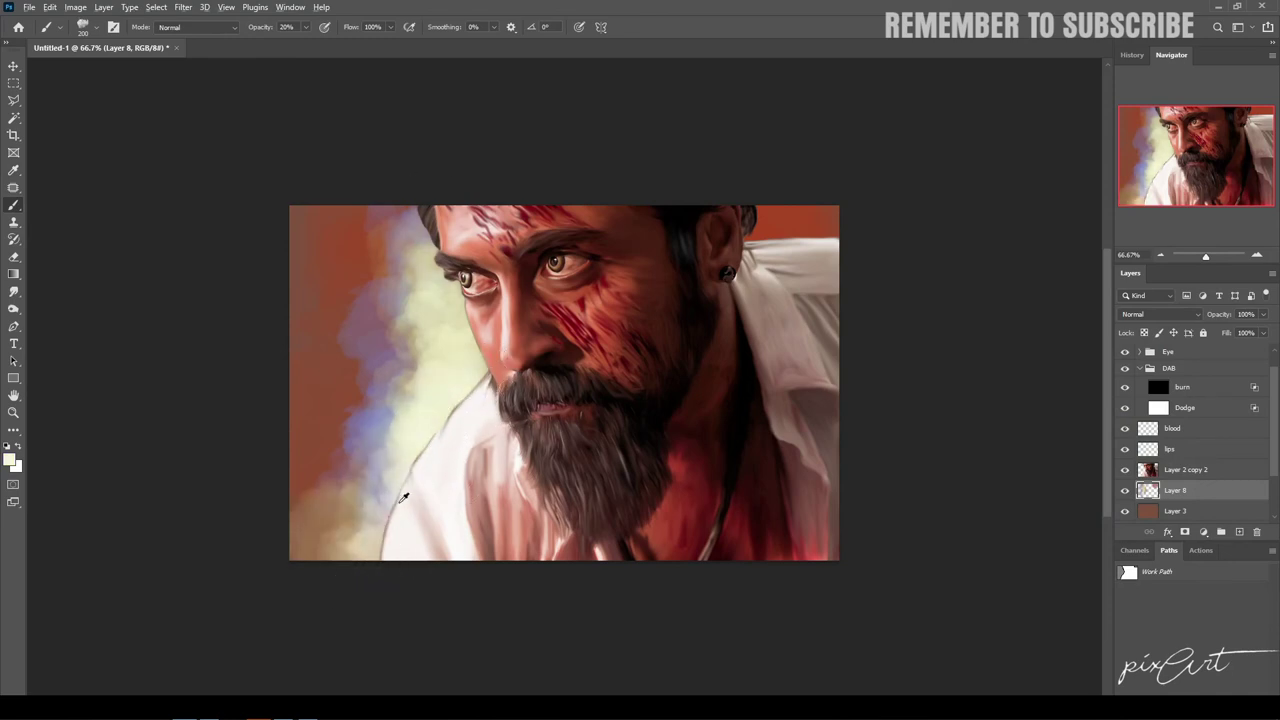
Step: Paint reddish brown, then vivid red over the glow, corners and left side of the background
{"action": "left_click", "coordinate": [397, 502], "text": "alt"}
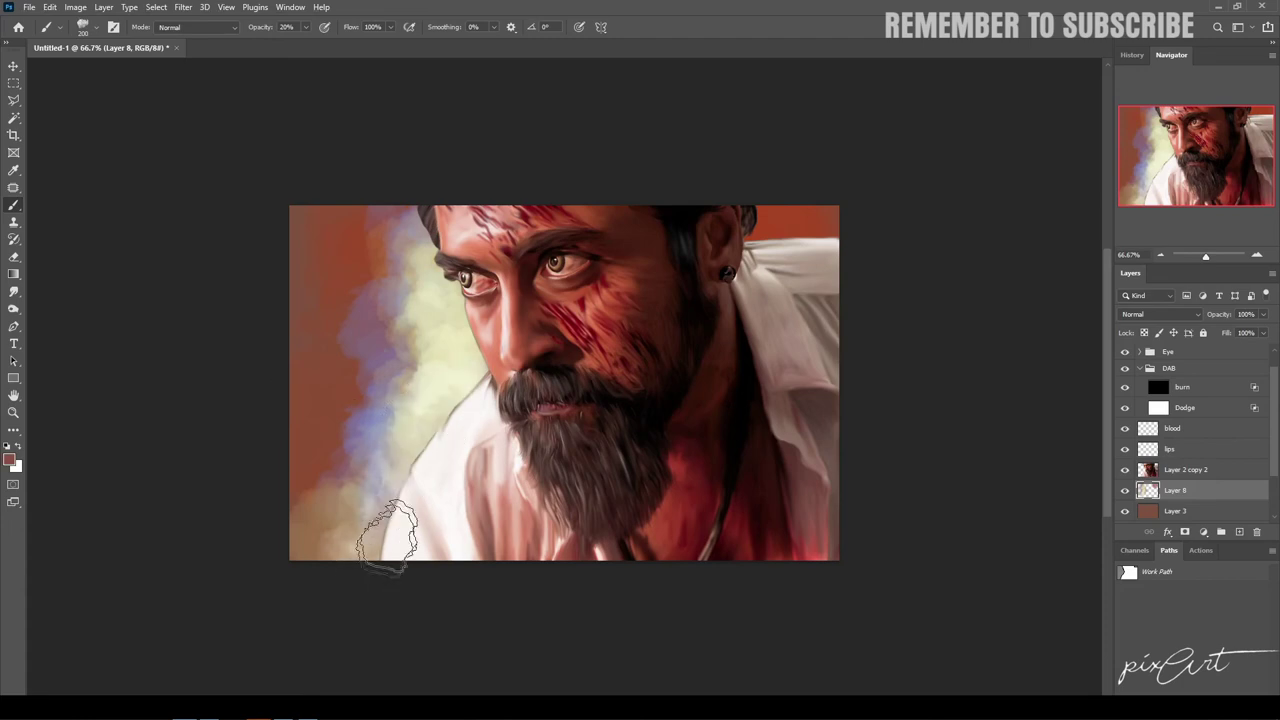
{"action": "mouse_move", "coordinate": [386, 543]}
{"action": "left_mouse_down"}
{"action": "mouse_move", "coordinate": [367, 515]}
{"action": "mouse_move", "coordinate": [428, 443]}
{"action": "mouse_move", "coordinate": [320, 525]}
{"action": "left_mouse_up"}
{"action": "left_click", "coordinate": [10, 460]}
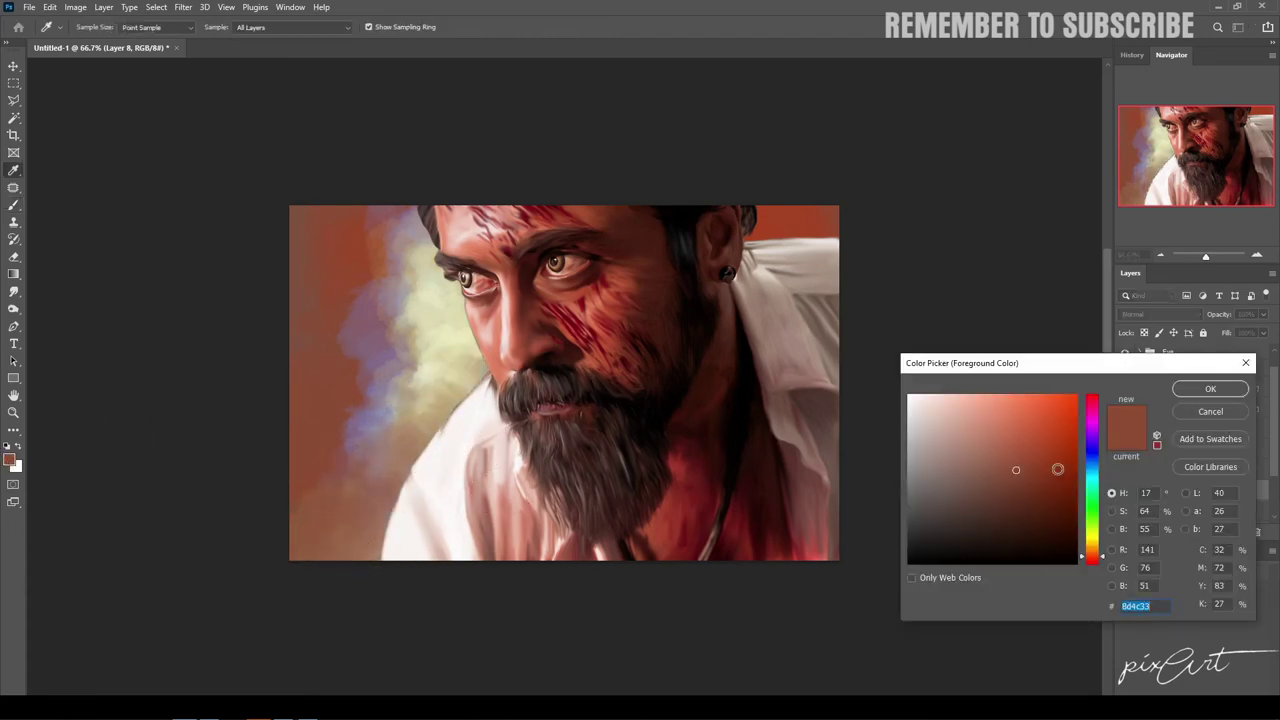
{"action": "left_click", "coordinate": [1082, 412]}
{"action": "left_click_drag", "start_coordinate": [1082, 420], "coordinate": [1082, 398]}
{"action": "left_click", "coordinate": [1210, 389]}
{"action": "key", "text": "b"}
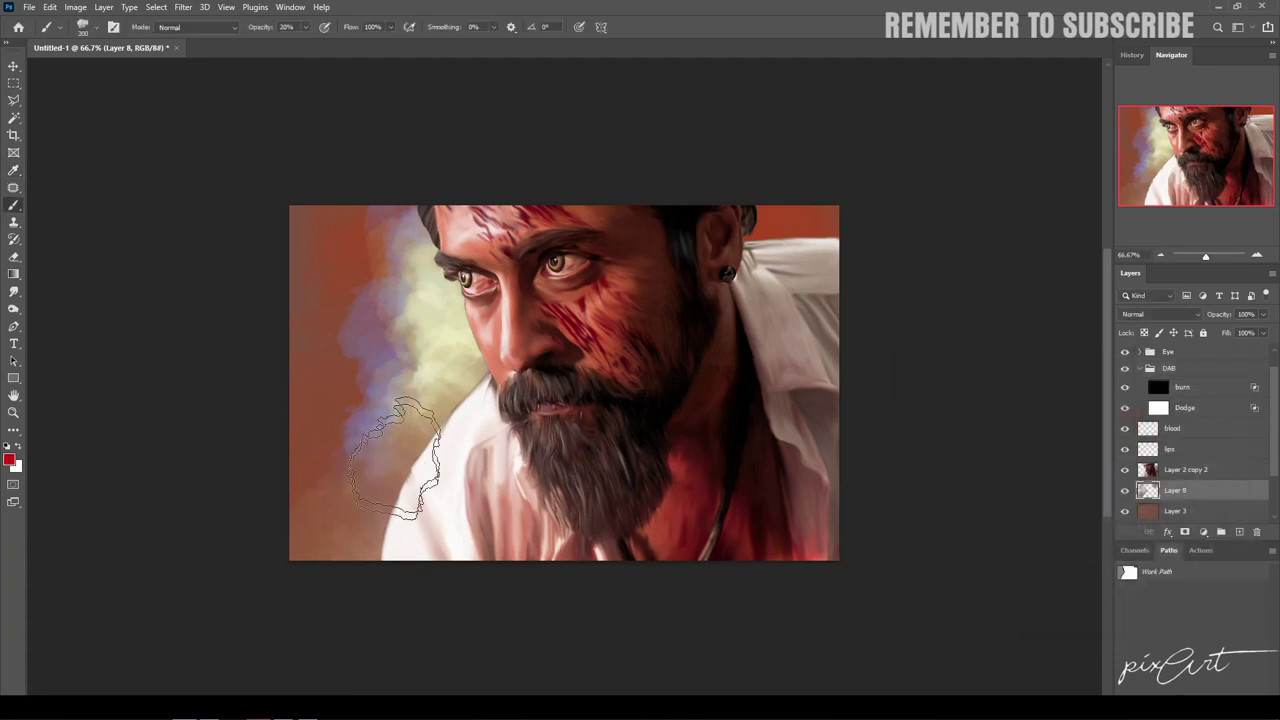
{"action": "mouse_move", "coordinate": [445, 425]}
{"action": "left_mouse_down"}
{"action": "mouse_move", "coordinate": [357, 271]}
{"action": "mouse_move", "coordinate": [430, 330]}
{"action": "mouse_move", "coordinate": [443, 486]}
{"action": "left_mouse_up"}
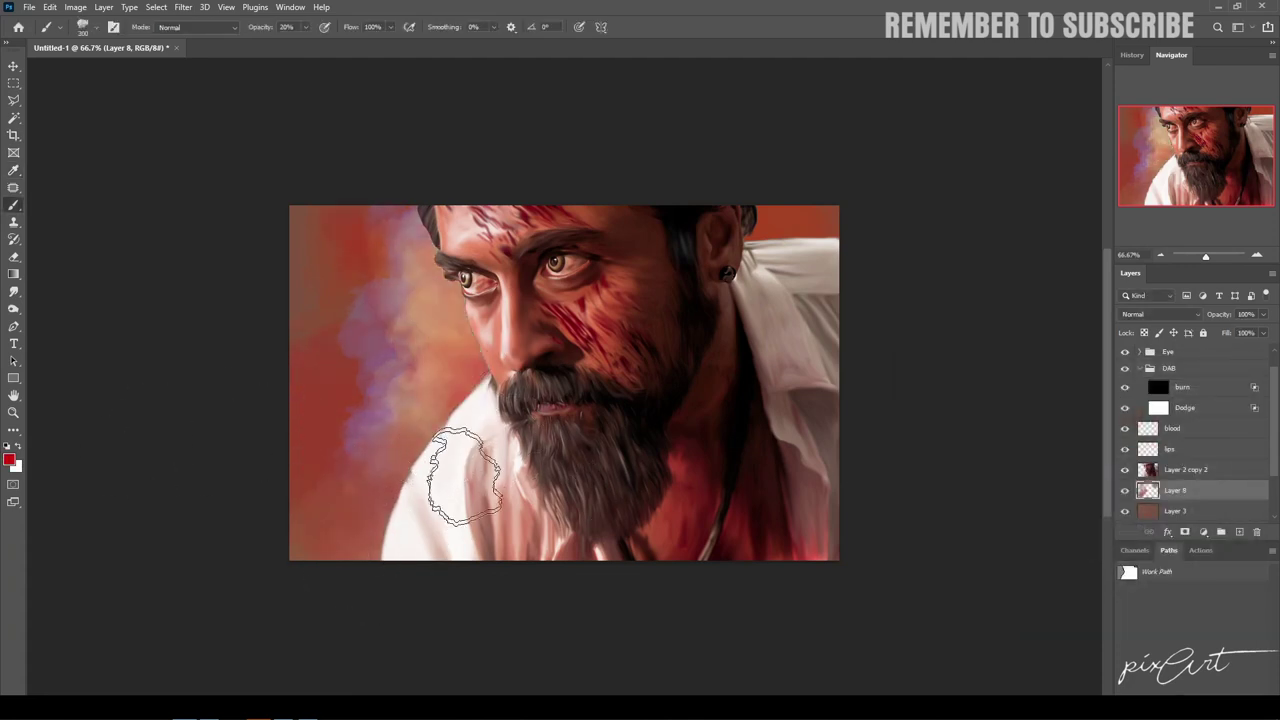
{"action": "left_click_drag", "start_coordinate": [810, 255], "coordinate": [791, 206]}
{"action": "mouse_move", "coordinate": [480, 330]}
{"action": "left_mouse_down"}
{"action": "mouse_move", "coordinate": [371, 528]}
{"action": "mouse_move", "coordinate": [332, 518]}
{"action": "left_mouse_up"}
{"action": "mouse_move", "coordinate": [329, 229]}
{"action": "left_mouse_down"}
{"action": "mouse_move", "coordinate": [329, 263]}
{"action": "mouse_move", "coordinate": [467, 384]}
{"action": "mouse_move", "coordinate": [445, 228]}
{"action": "mouse_move", "coordinate": [358, 550]}
{"action": "left_mouse_up"}
Step: Darken the hair edge by the ear and cycle the colour through brighter red, light yellow, deep red
{"action": "left_click", "coordinate": [7, 446]}
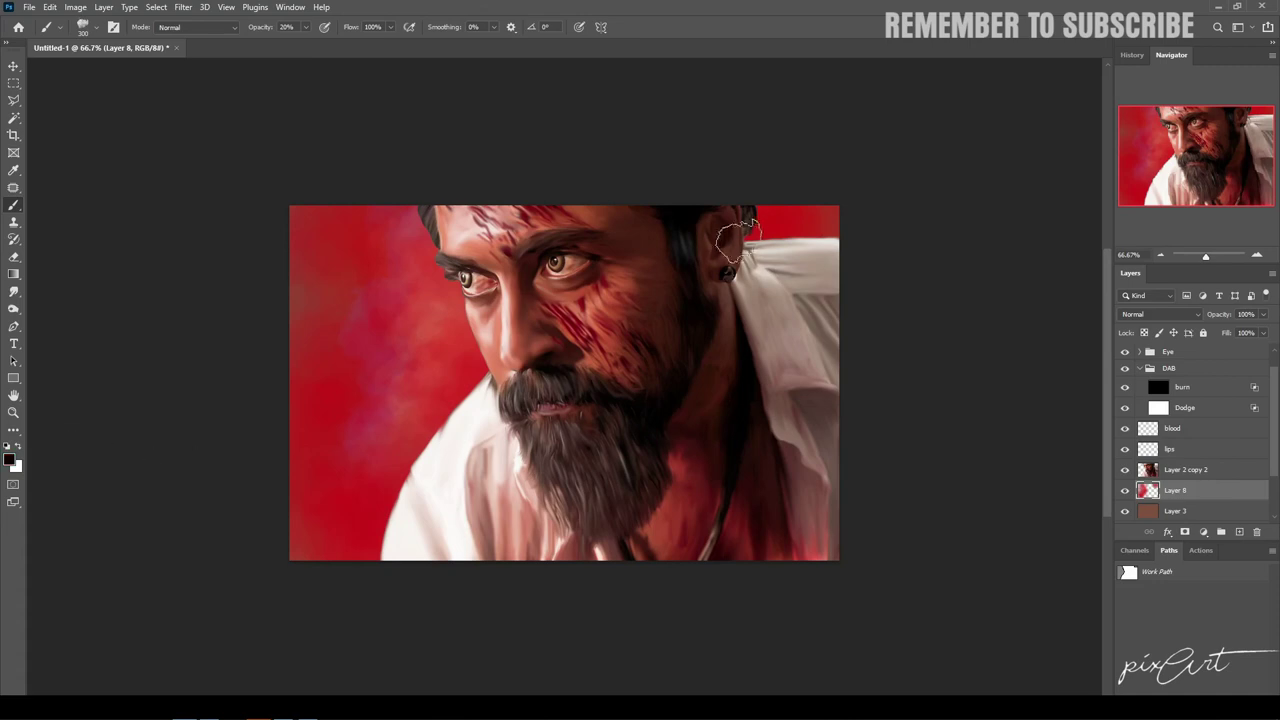
{"action": "left_click_drag", "start_coordinate": [745, 230], "coordinate": [752, 240]}
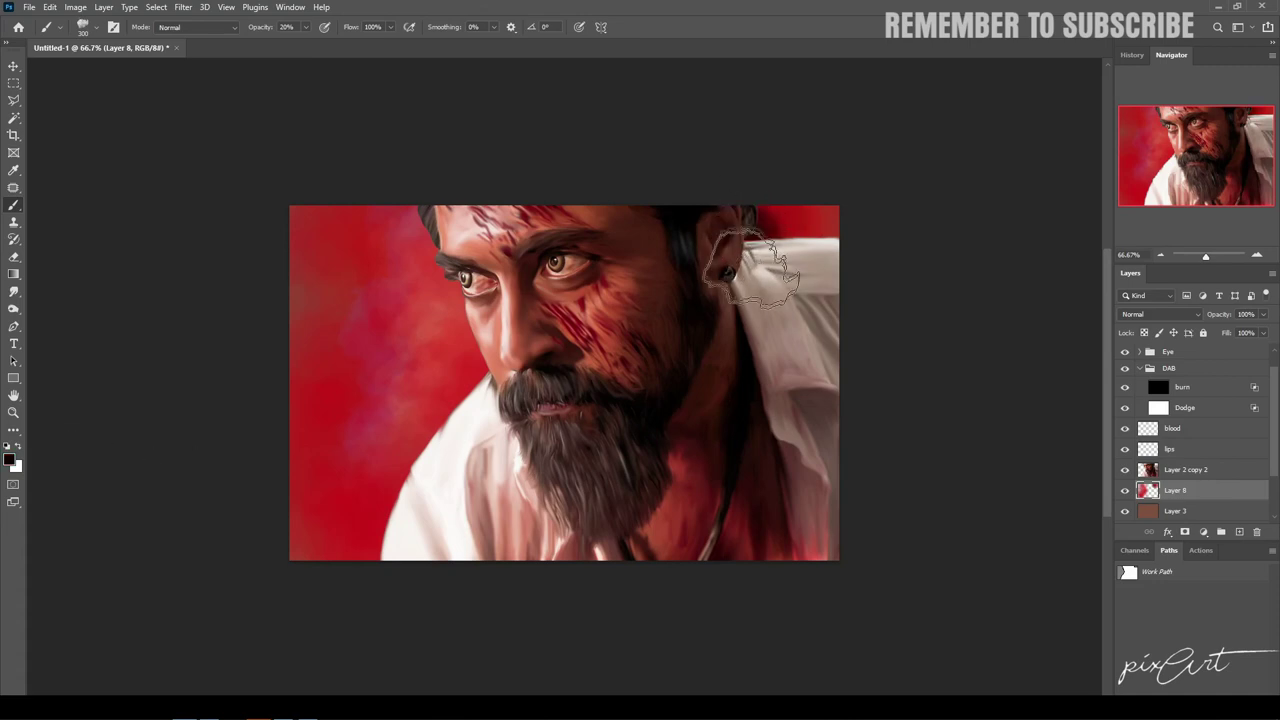
{"action": "left_click", "coordinate": [768, 242], "text": "alt"}
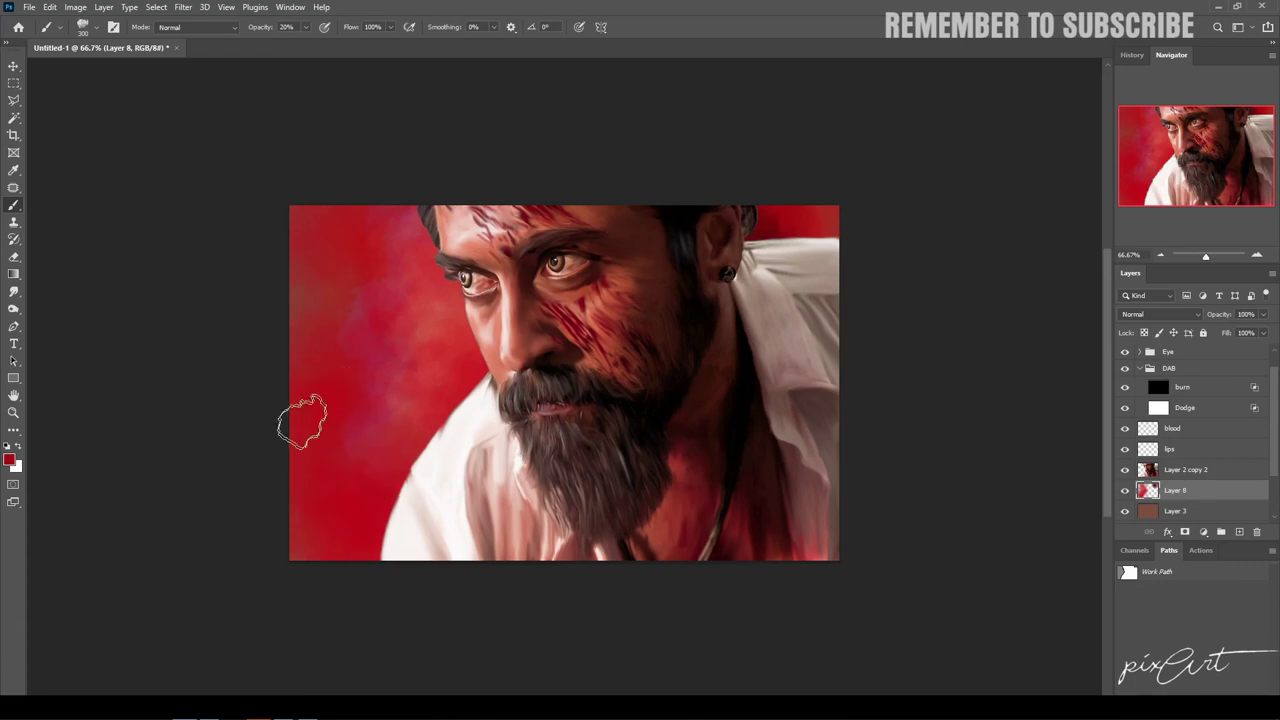
{"action": "left_click", "coordinate": [9, 460]}
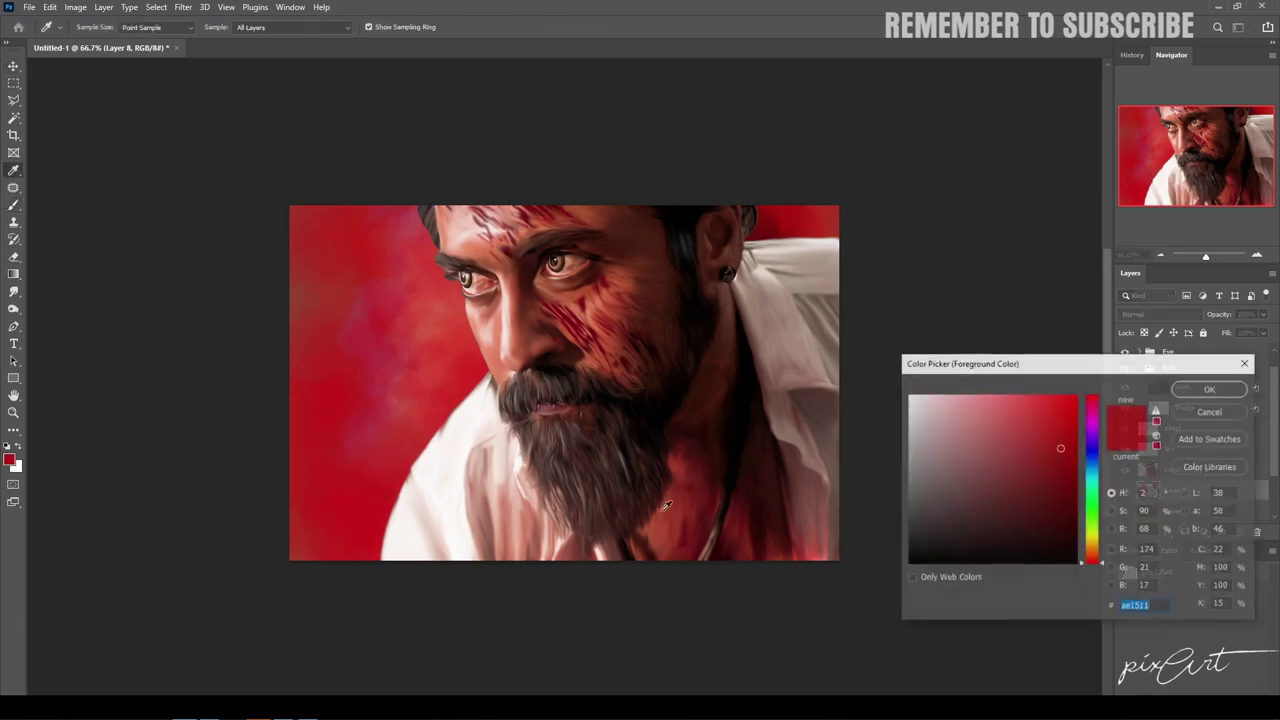
{"action": "left_click", "coordinate": [1037, 413]}
{"action": "key", "text": "Return"}
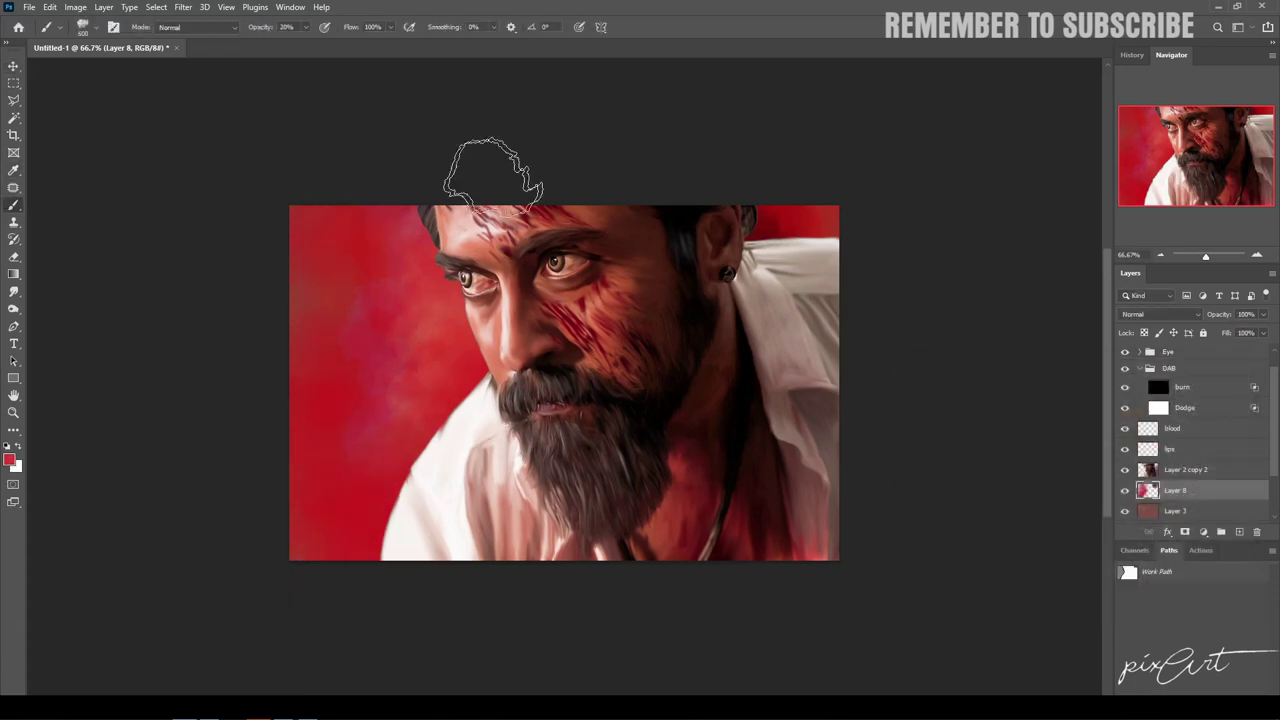
{"action": "left_click", "coordinate": [9, 460]}
{"action": "left_click", "coordinate": [1092, 545]}
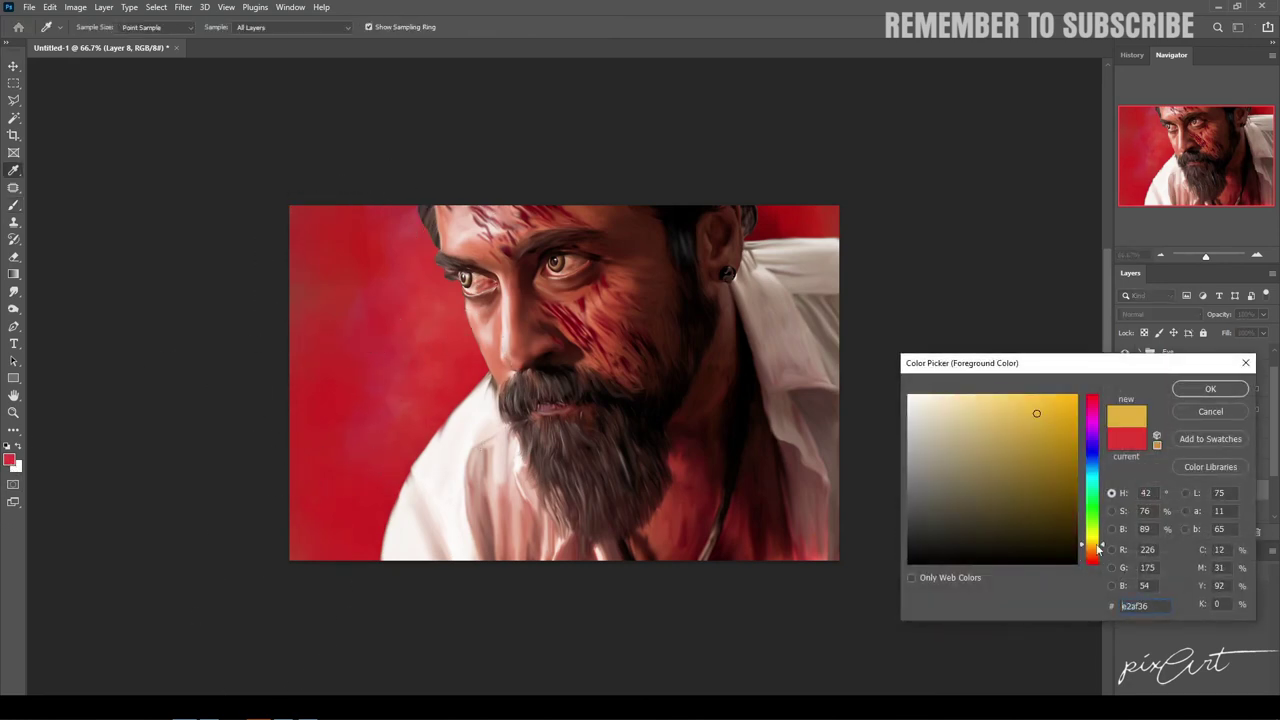
{"action": "left_click", "coordinate": [998, 395]}
{"action": "left_click", "coordinate": [1208, 388]}
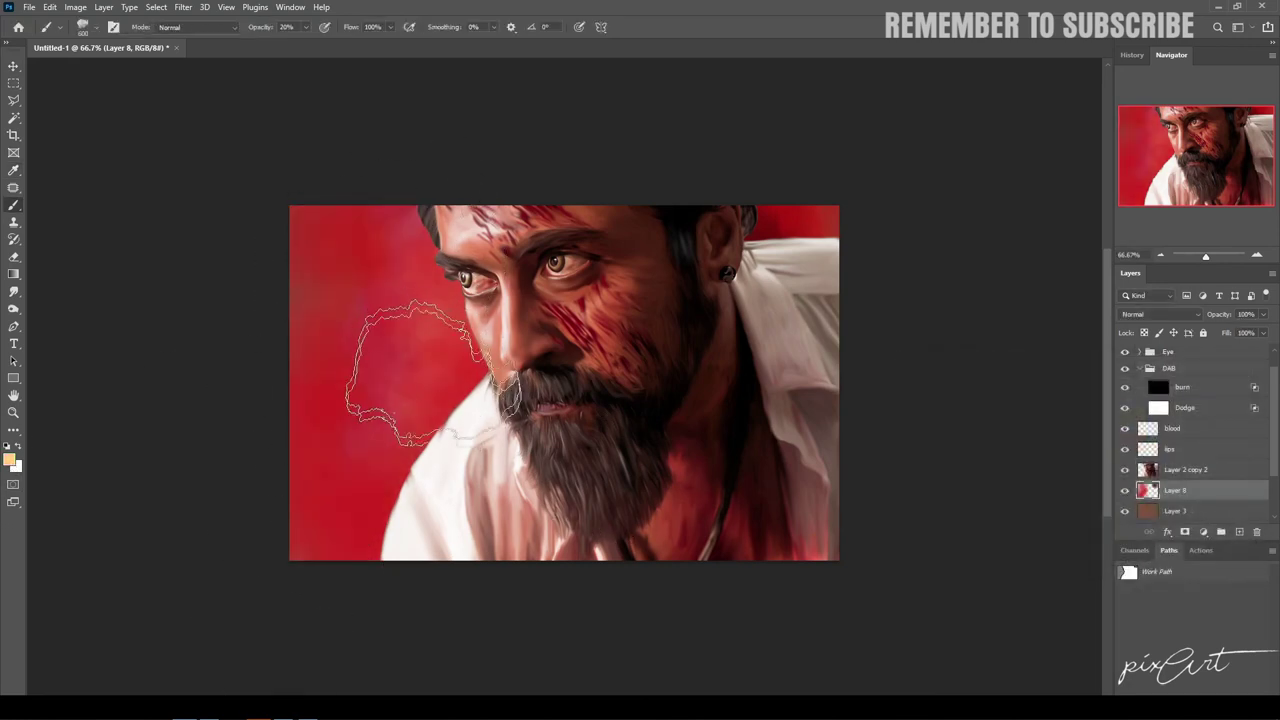
{"action": "left_click", "coordinate": [380, 250], "text": "alt"}
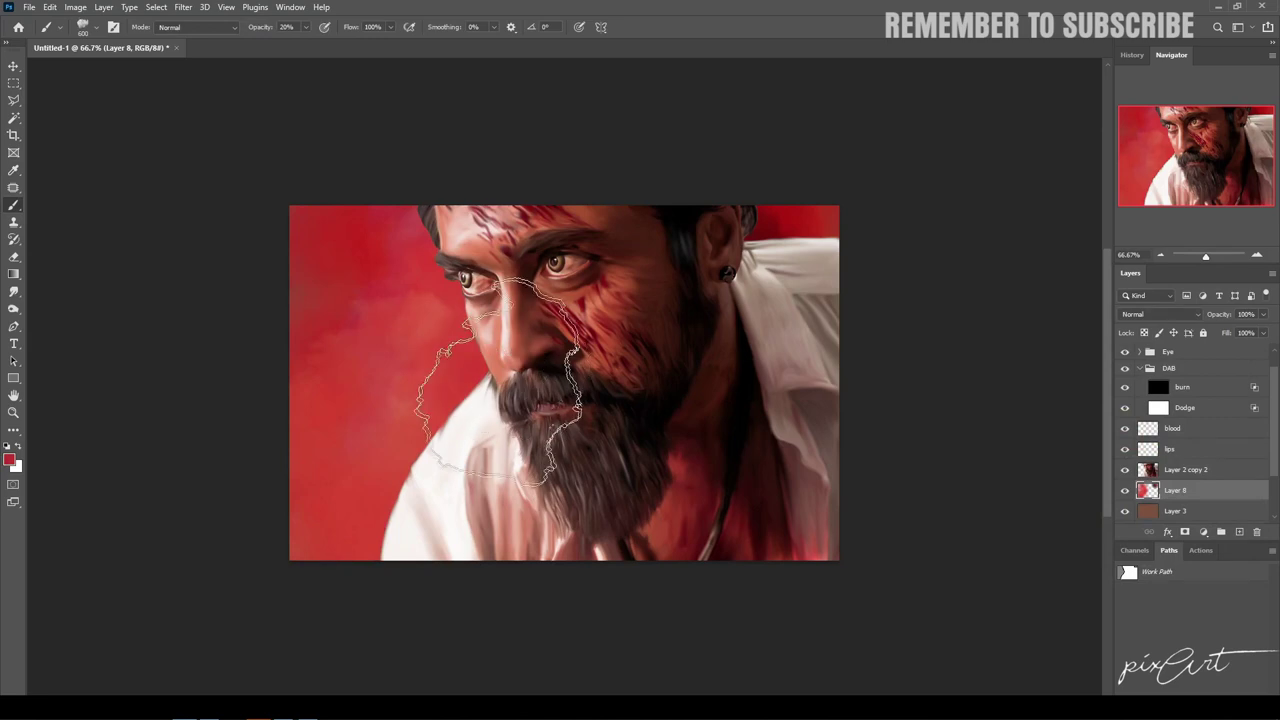
Step: Group Layer 7 down to Layer 2 copy as 'painting' and add a Vibrance adjustment above it
{"action": "left_click", "coordinate": [14, 66]}
{"action": "key", "text": "ctrl+plus"}
{"action": "scroll", "coordinate": [1200, 450], "scroll_direction": "up", "scroll_amount": 2}
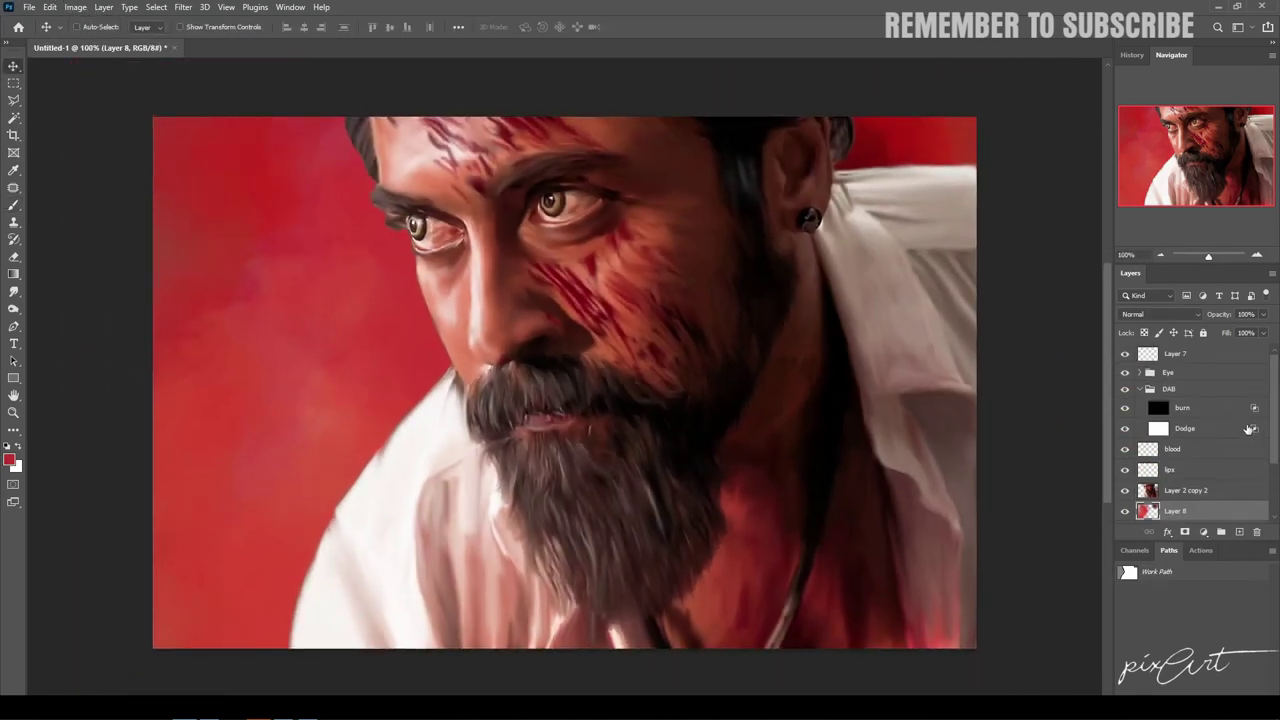
{"action": "left_click", "coordinate": [1175, 354]}
{"action": "left_click", "coordinate": [1203, 532]}
{"action": "key", "text": "Escape"}
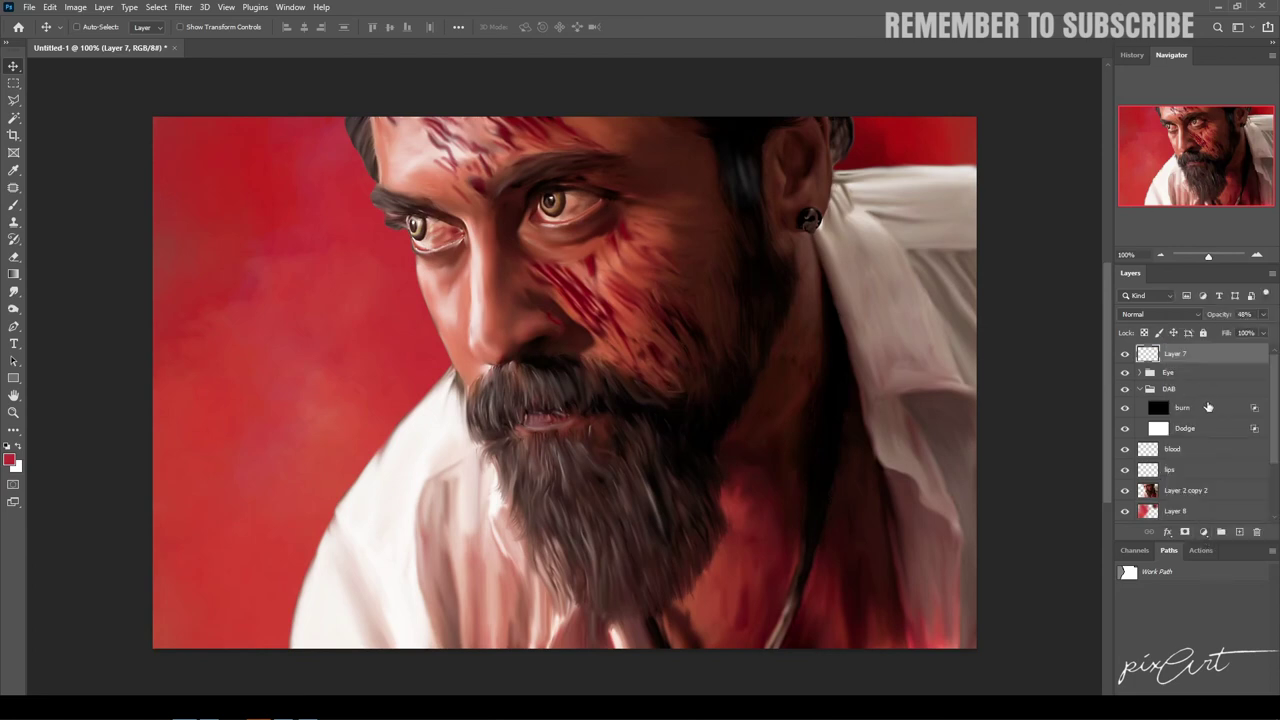
{"action": "left_click", "coordinate": [1205, 491], "text": "shift"}
{"action": "key", "text": "ctrl+g"}
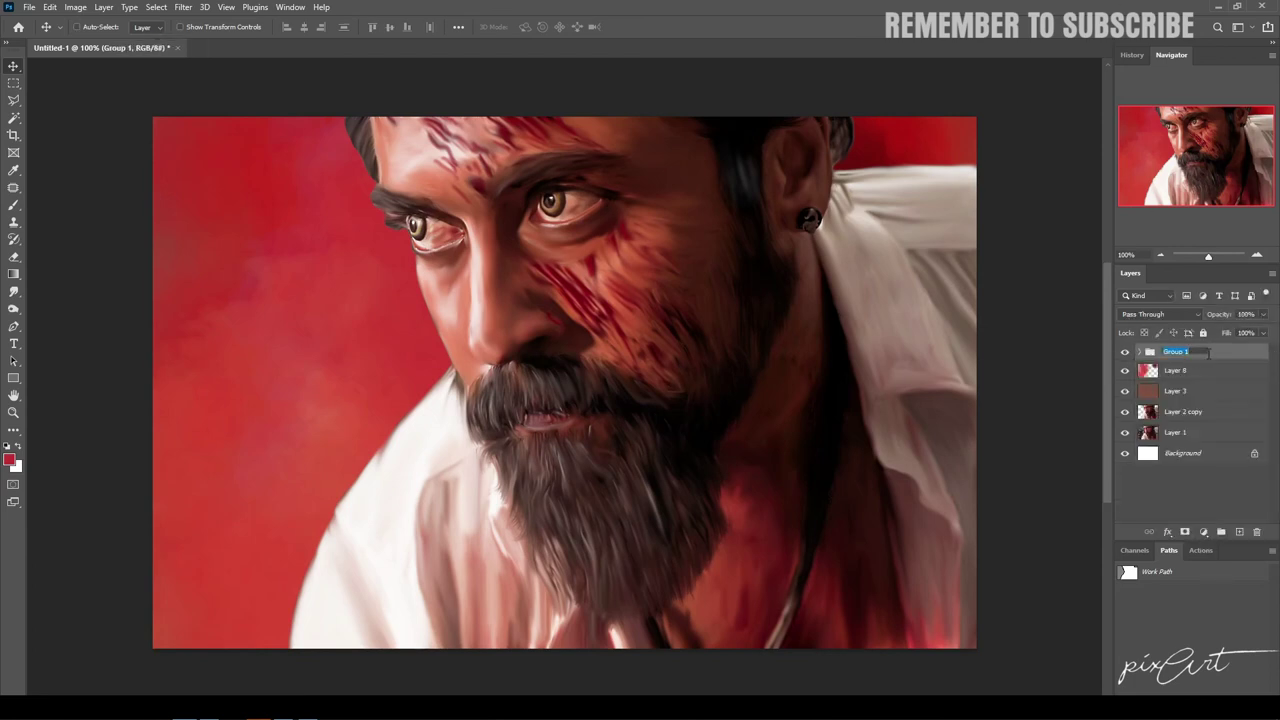
{"action": "type", "text": "painting"}
{"action": "key", "text": "Return"}
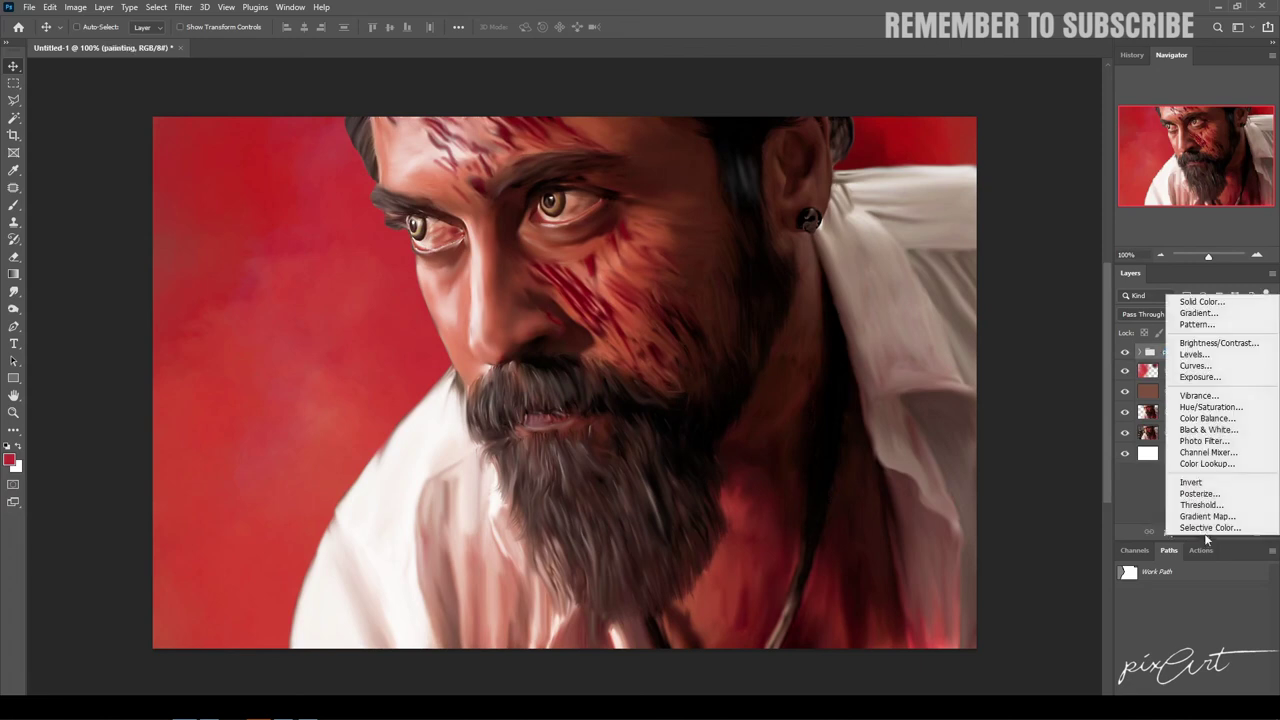
{"action": "left_click", "coordinate": [1203, 532]}
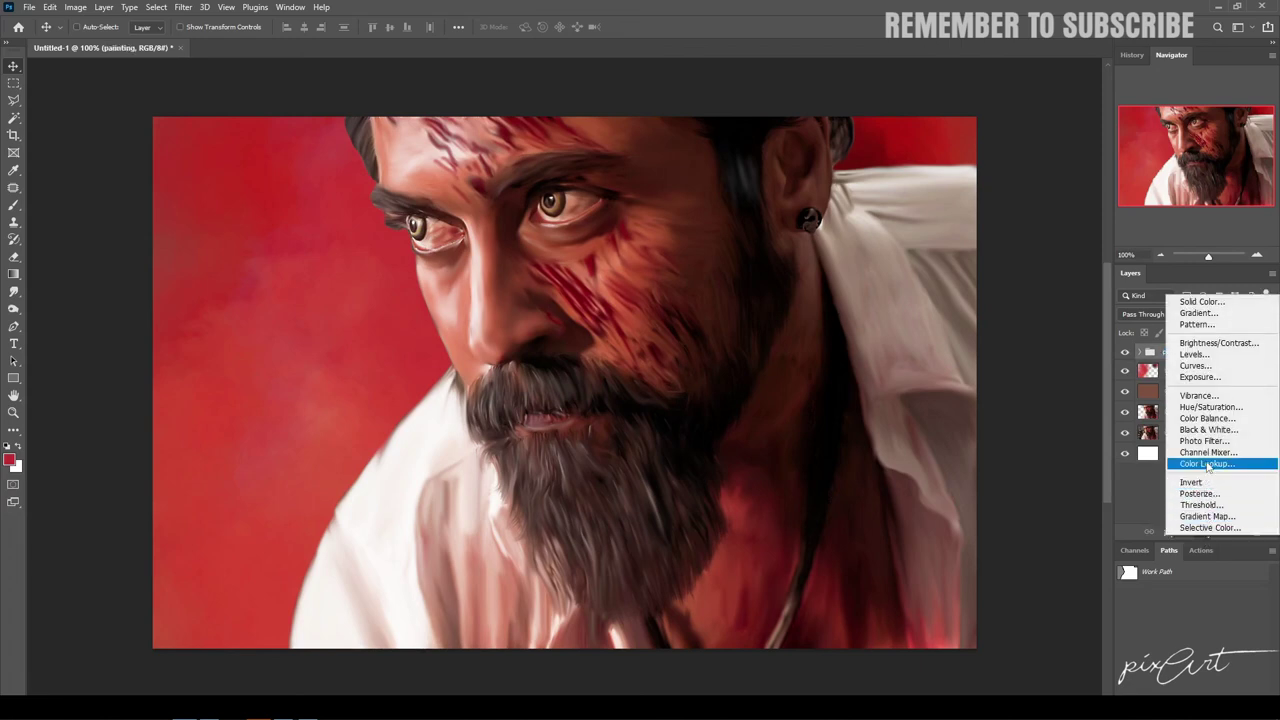
{"action": "left_click", "coordinate": [1199, 396]}
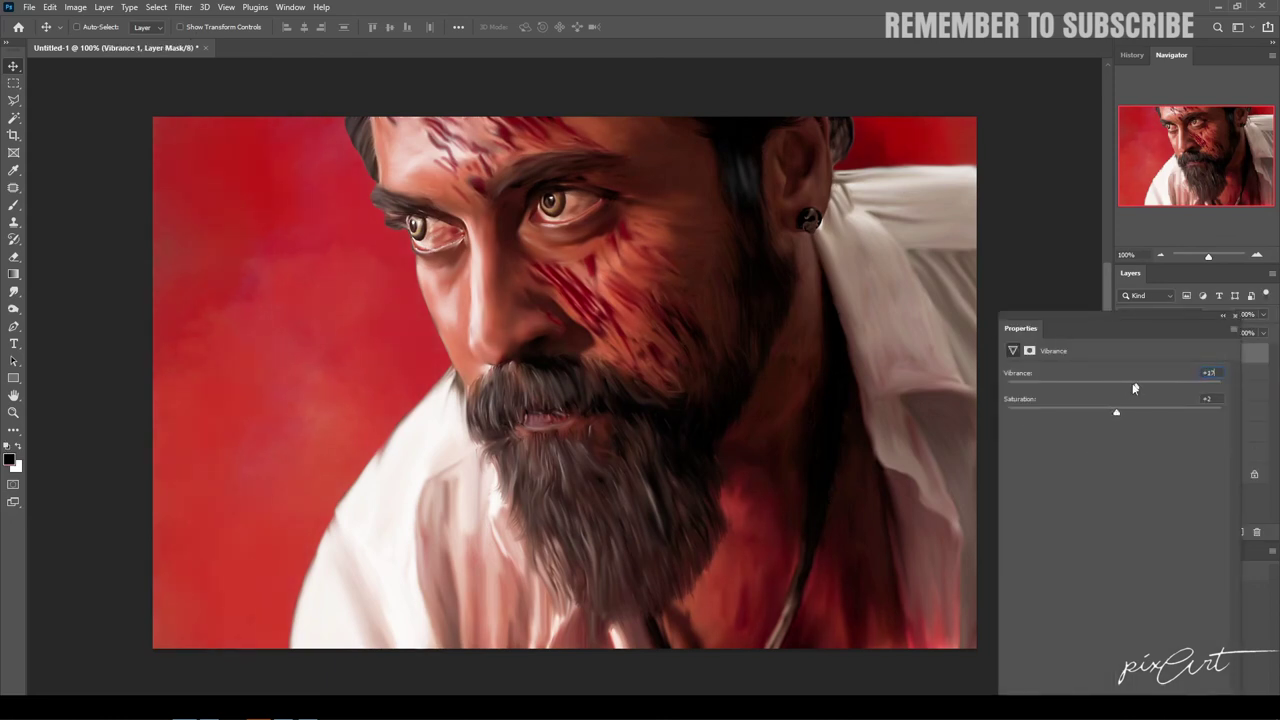
Step: Set Vibrance to +4 and add a Curves adjustment with the white point at 218
{"action": "left_click_drag", "start_coordinate": [1134, 388], "coordinate": [1119, 389]}
{"action": "left_click", "coordinate": [1233, 317]}
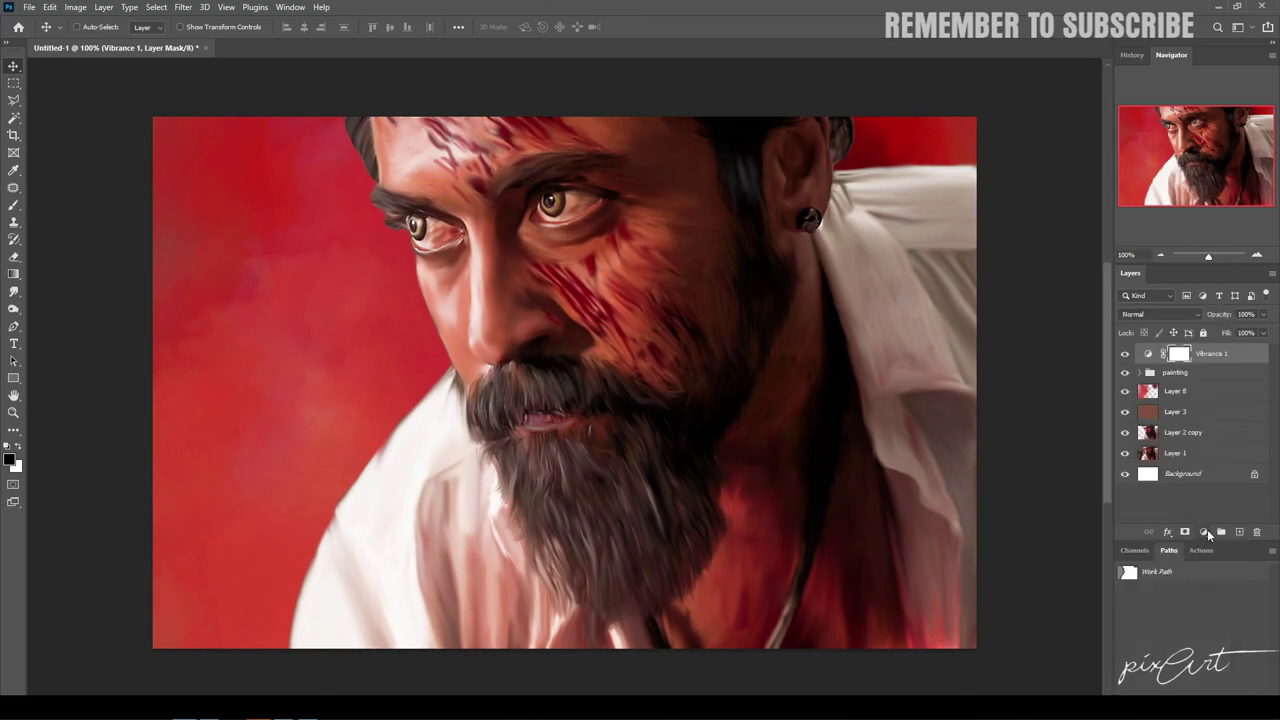
{"action": "left_click", "coordinate": [1202, 532]}
{"action": "left_click_drag", "start_coordinate": [1211, 581], "coordinate": [1189, 582]}
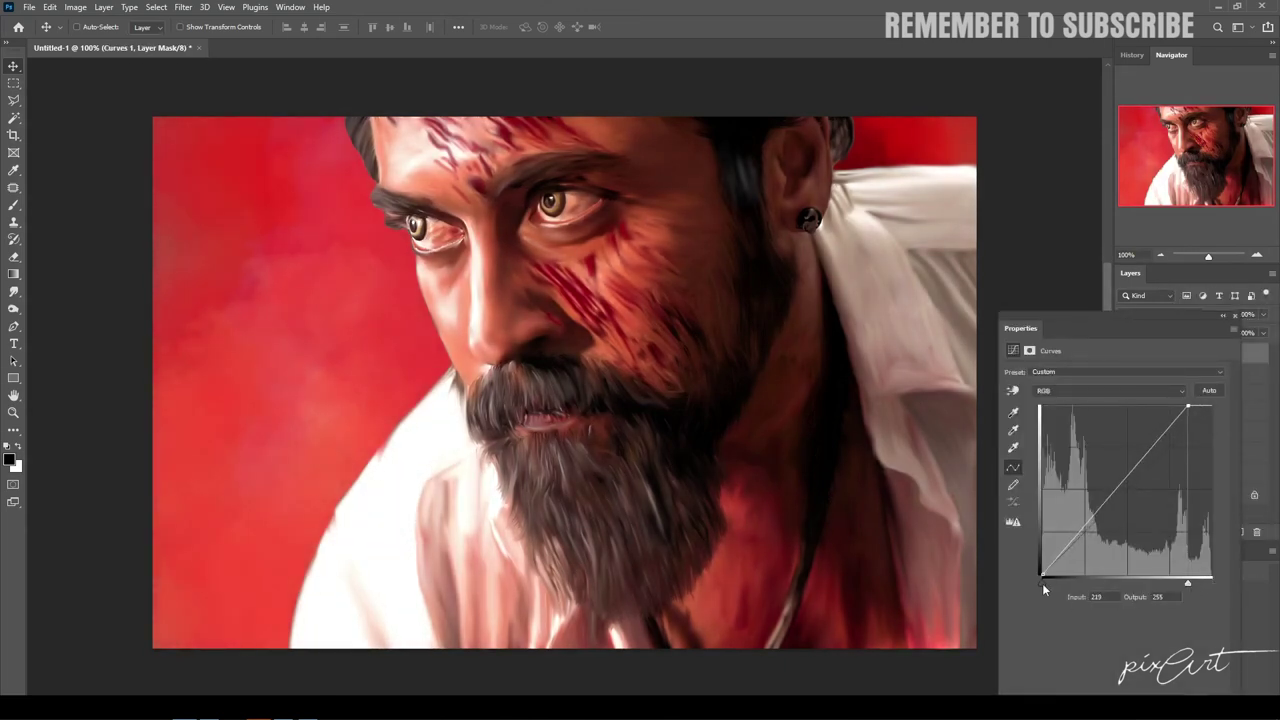
{"action": "left_click_drag", "start_coordinate": [1042, 583], "coordinate": [1035, 588]}
{"action": "left_click_drag", "start_coordinate": [1042, 571], "coordinate": [1044, 573]}
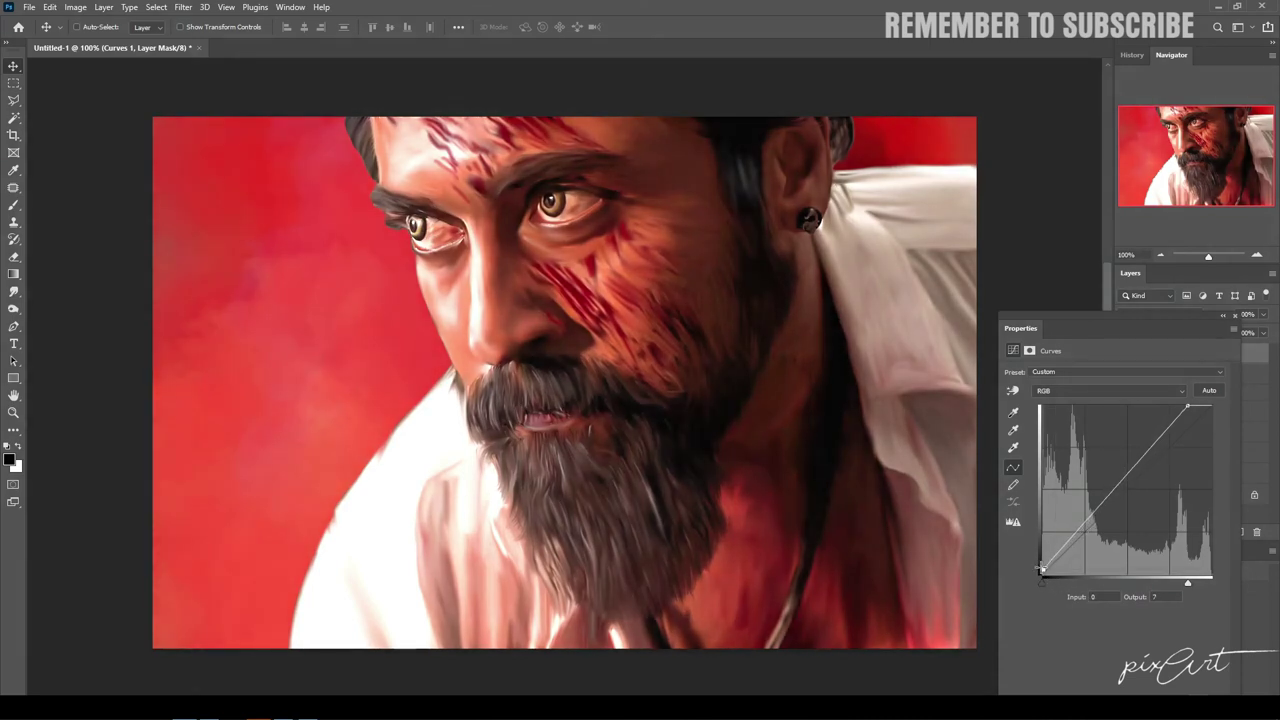
{"action": "left_click", "coordinate": [1188, 584]}
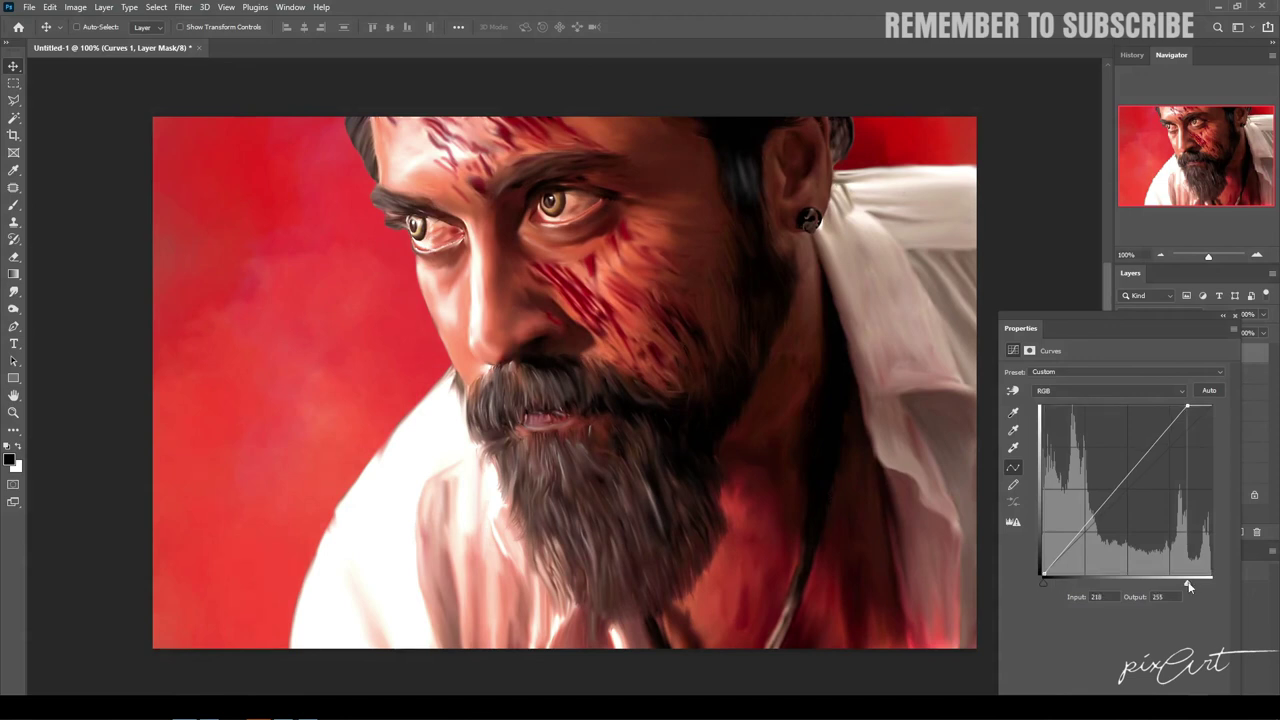
{"action": "left_click", "coordinate": [1235, 316]}
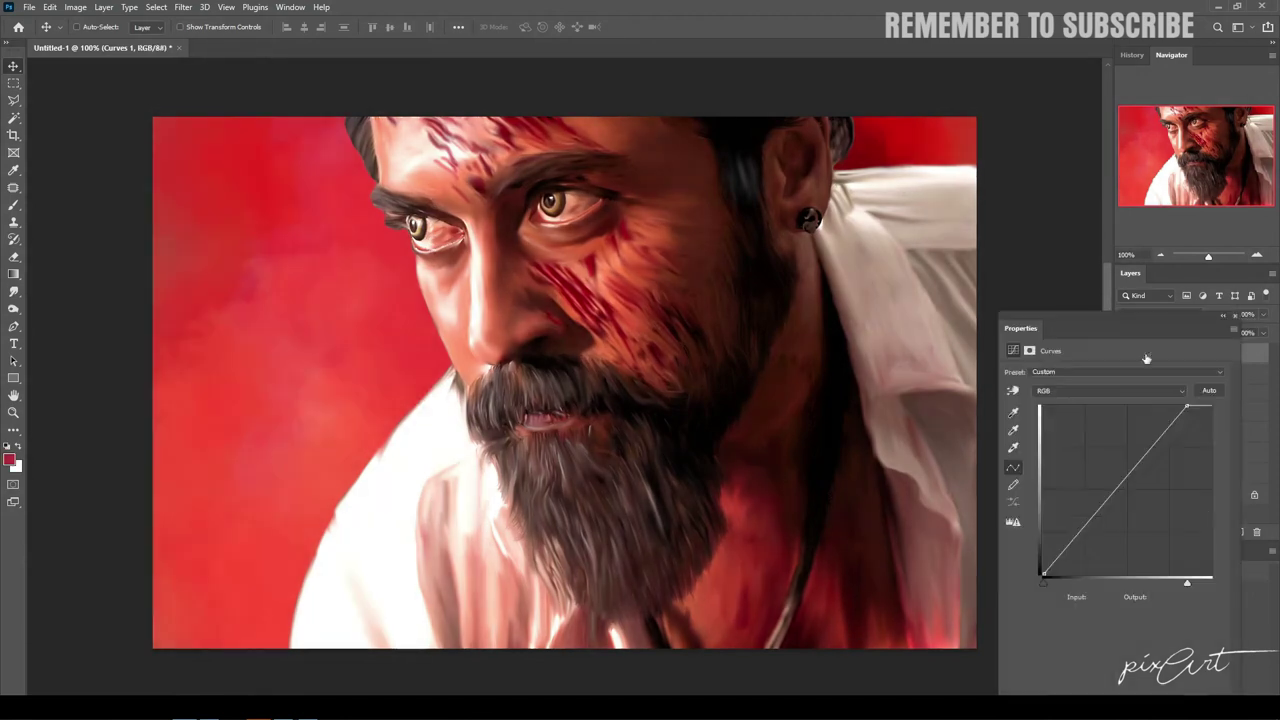
Step: Lower the Curves opacity to 29% and stamp all visible layers into a new Layer 9
{"action": "double_click", "coordinate": [1148, 354]}
{"action": "left_click_drag", "start_coordinate": [1110, 330], "coordinate": [1065, 287]}
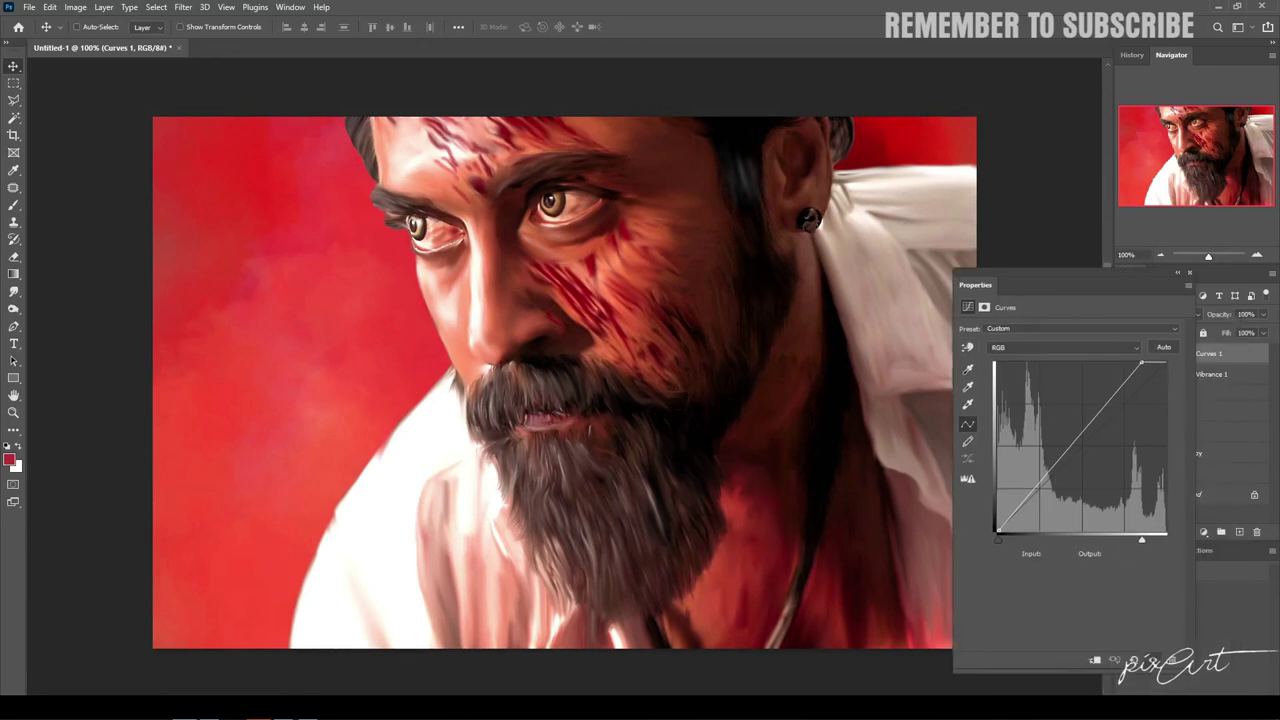
{"action": "left_click", "coordinate": [1189, 272]}
{"action": "left_click_drag", "start_coordinate": [1263, 333], "coordinate": [1221, 334]}
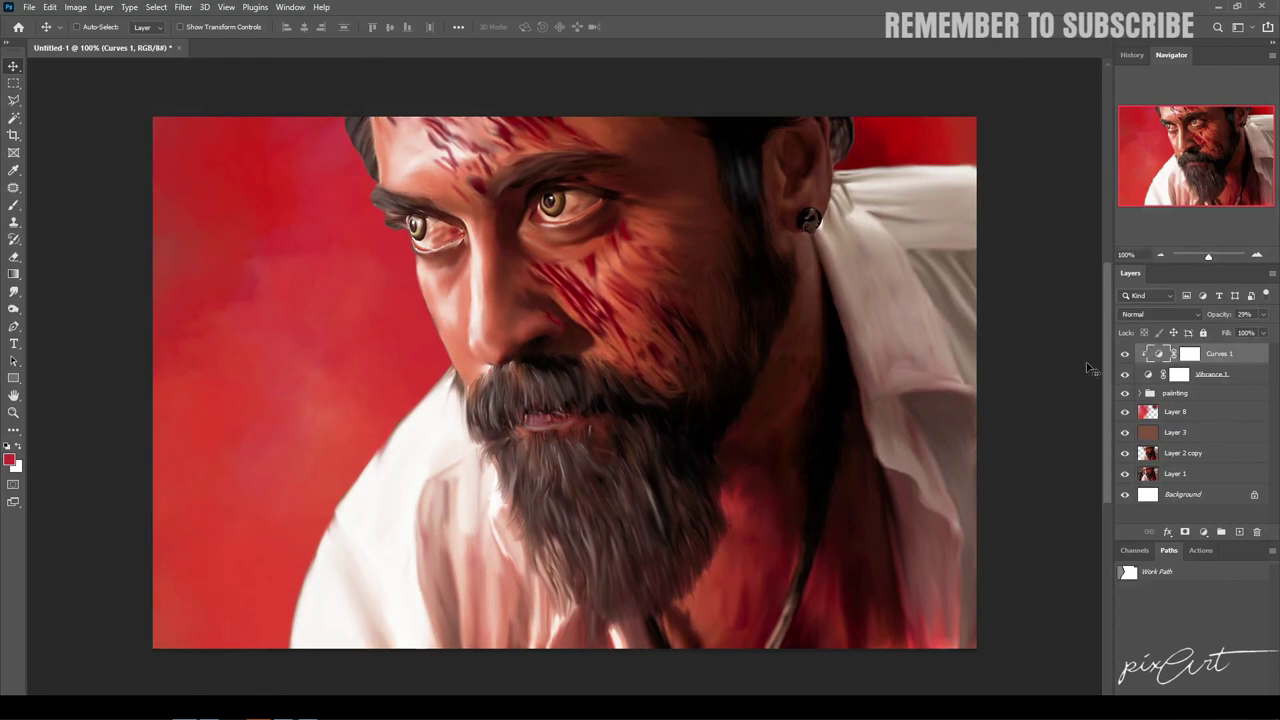
{"action": "key", "text": "ctrl+minus"}
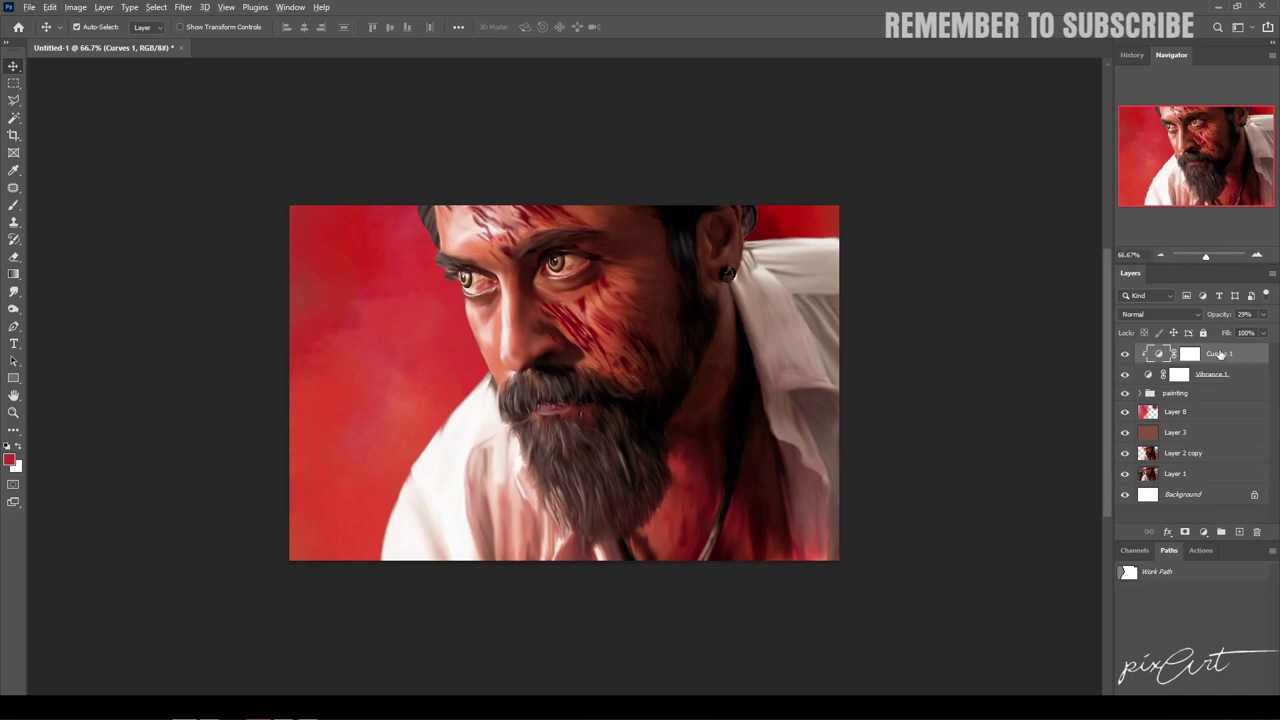
{"action": "key", "text": "ctrl+shift+alt+n"}
{"action": "scroll", "coordinate": [890, 380], "scroll_direction": "up", "scroll_amount": 3}
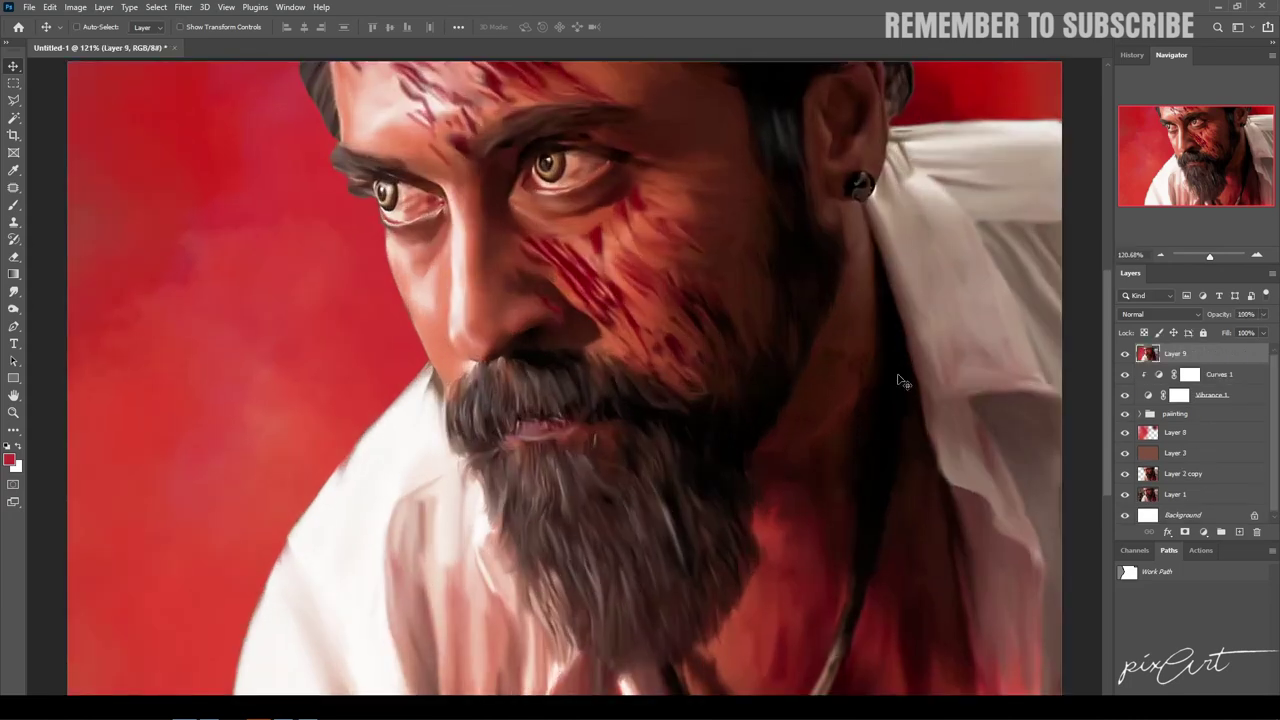
Step: Empty the new Layer 9 and pick a black soft round brush
{"action": "key", "text": "ctrl+z"}
{"action": "key", "text": "ctrl+z"}
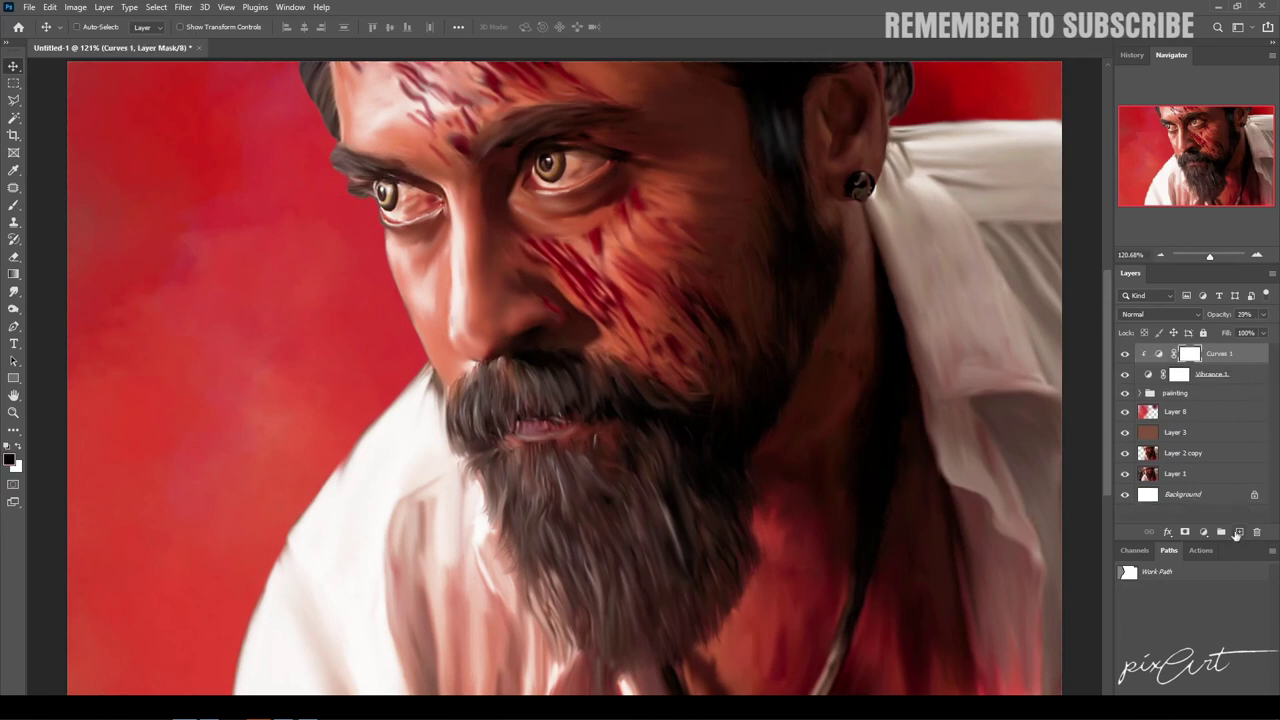
{"action": "key", "text": "ctrl+shift+z"}
{"action": "key", "text": "d"}
{"action": "key", "text": "b"}
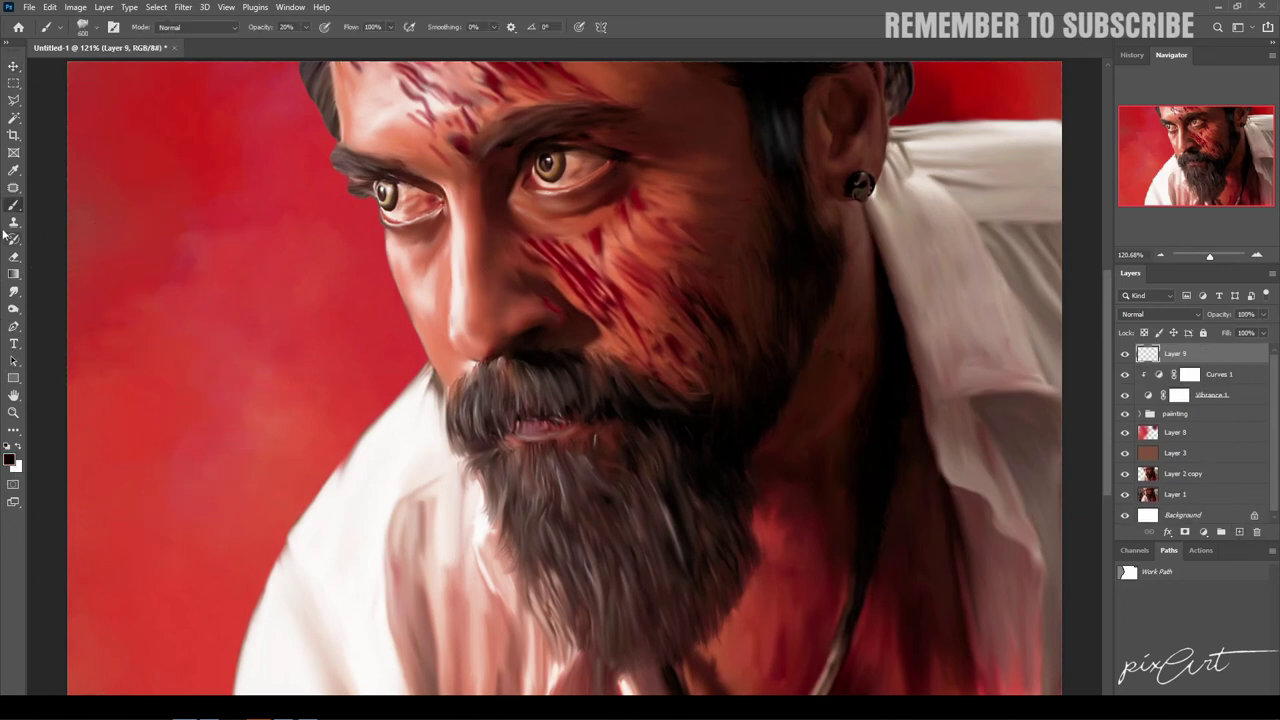
{"action": "left_click", "coordinate": [92, 27]}
{"action": "scroll", "coordinate": [160, 300], "scroll_direction": "up", "scroll_amount": 5}
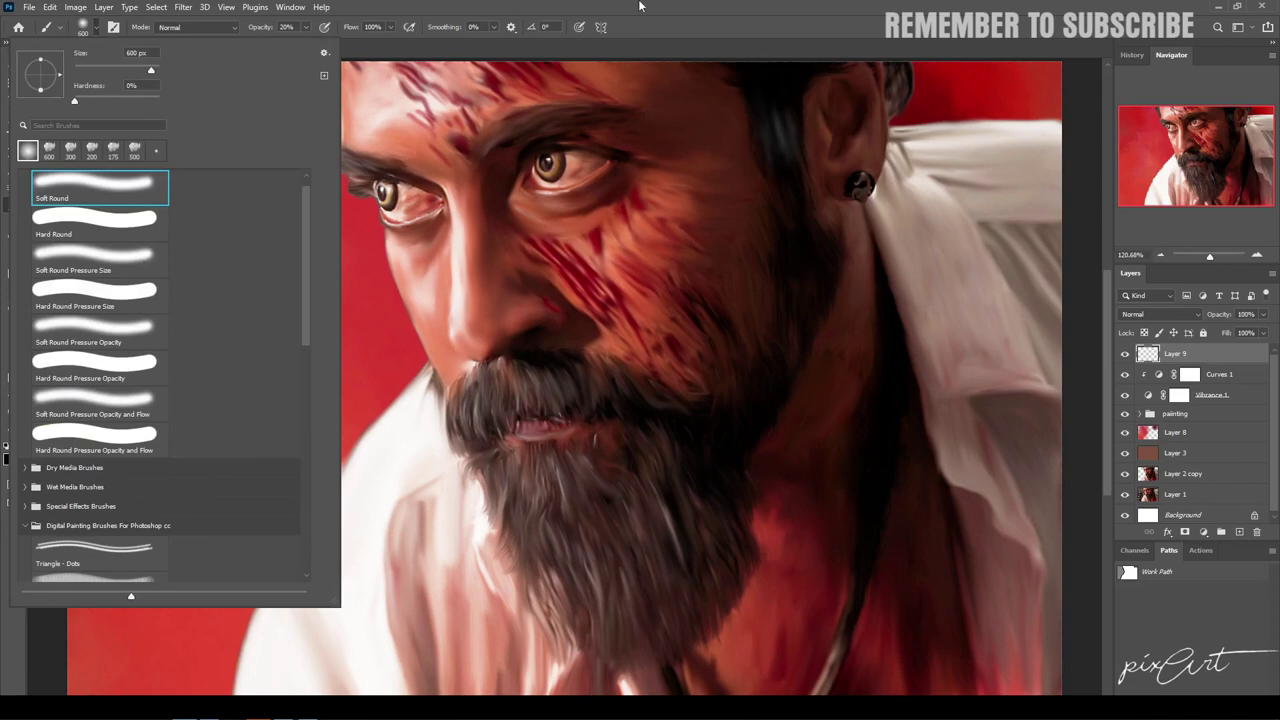
{"action": "key", "text": "Return"}
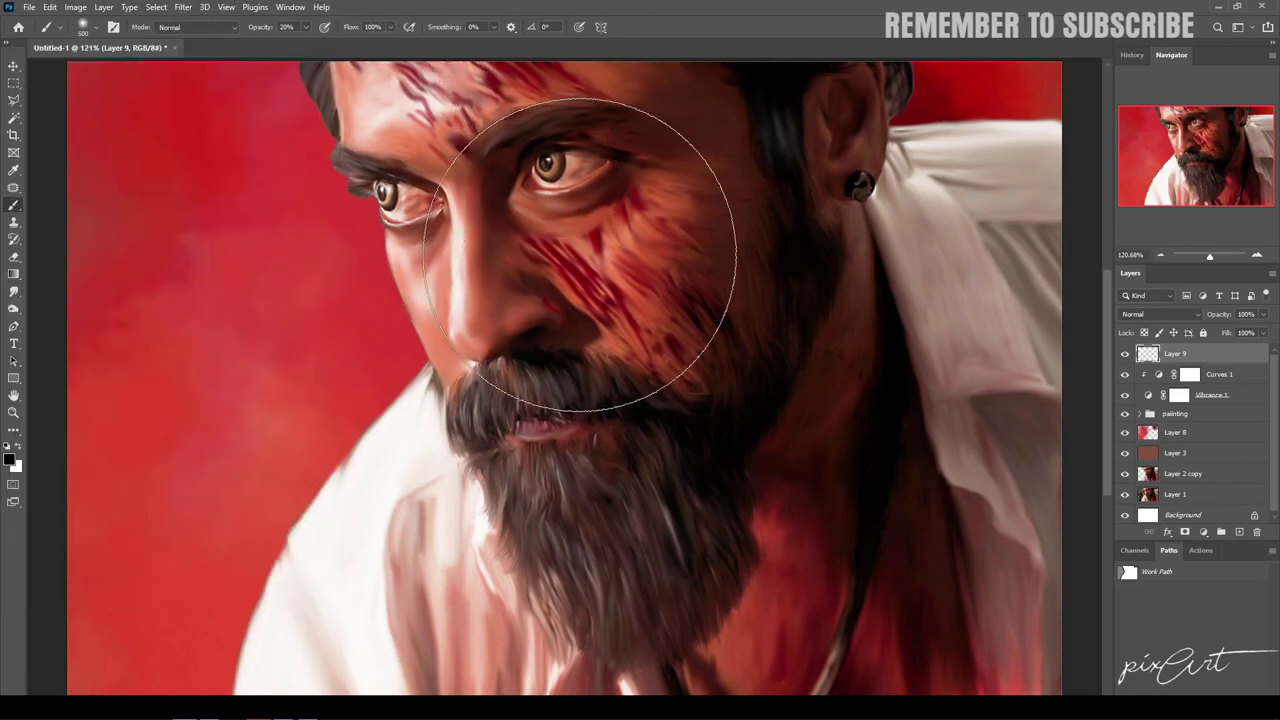
Step: Shrink the brush to a fine tip and paint thin dark lines under both lower eyelids
{"action": "right_click", "coordinate": [578, 254], "text": "alt"}
{"action": "left_click_drag", "start_coordinate": [547, 268], "coordinate": [360, 328]}
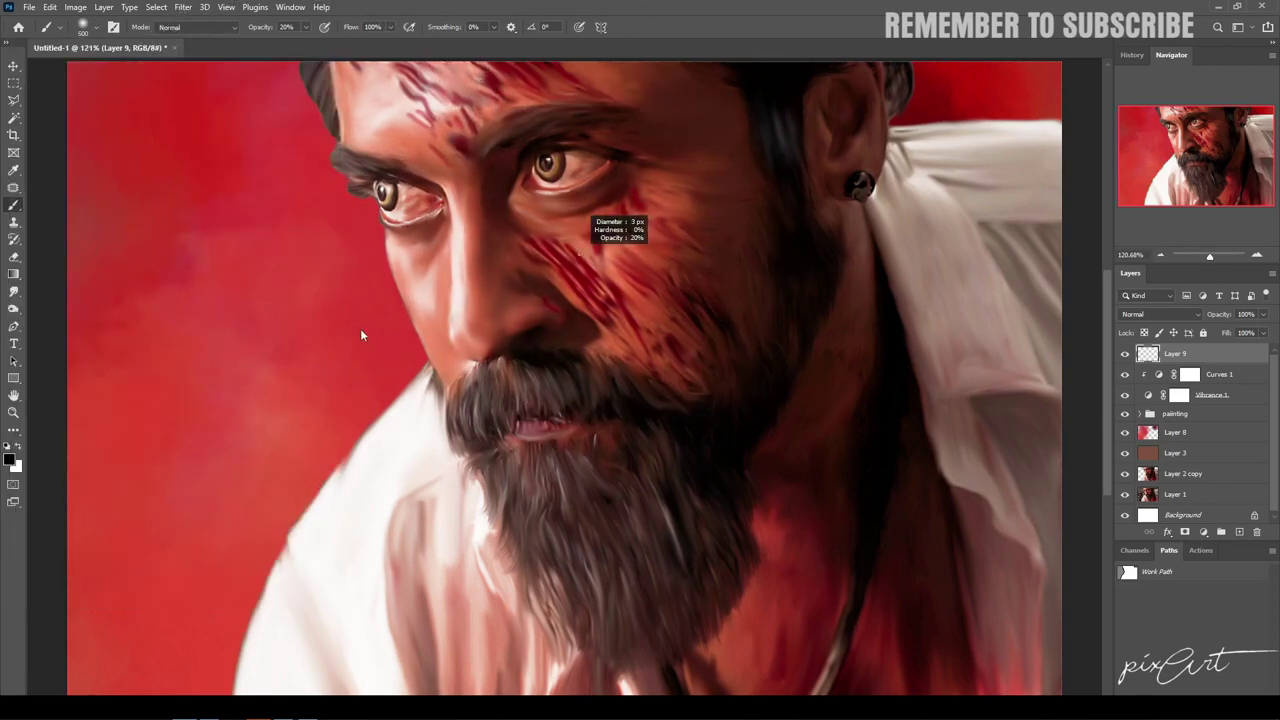
{"action": "scroll", "coordinate": [529, 192], "scroll_direction": "up", "scroll_amount": 4}
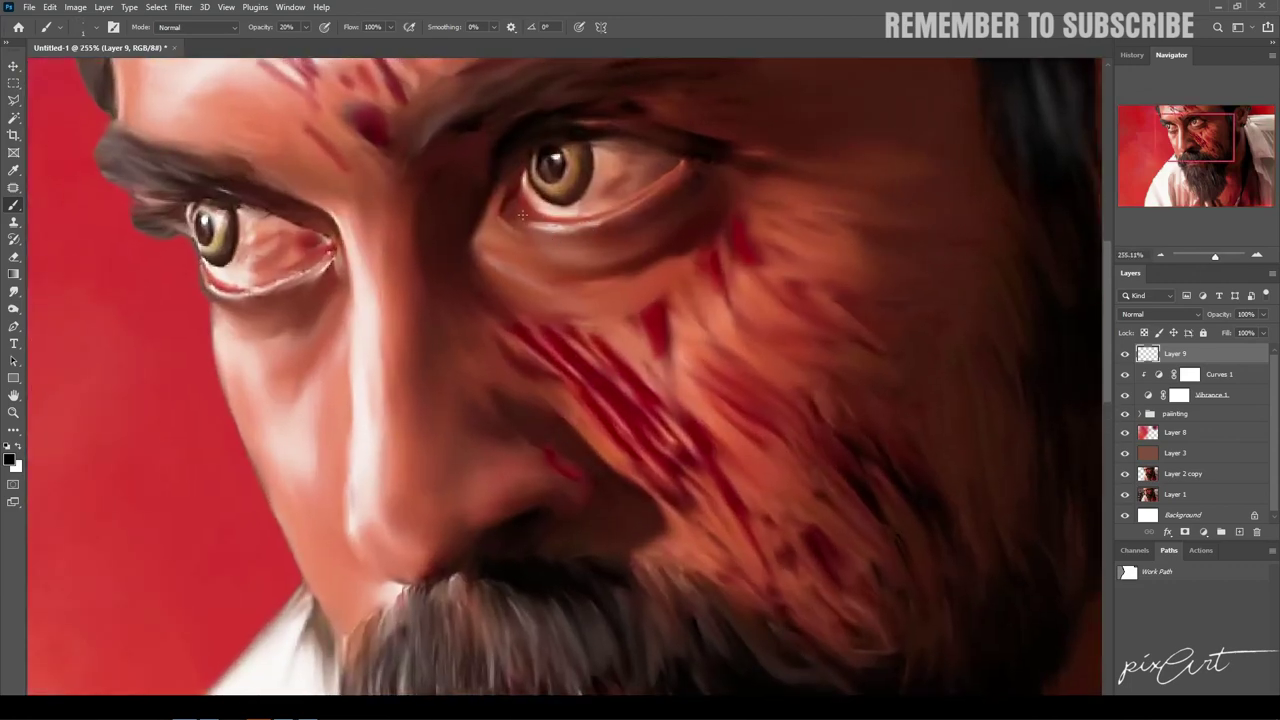
{"action": "left_click_drag", "start_coordinate": [528, 222], "coordinate": [575, 230]}
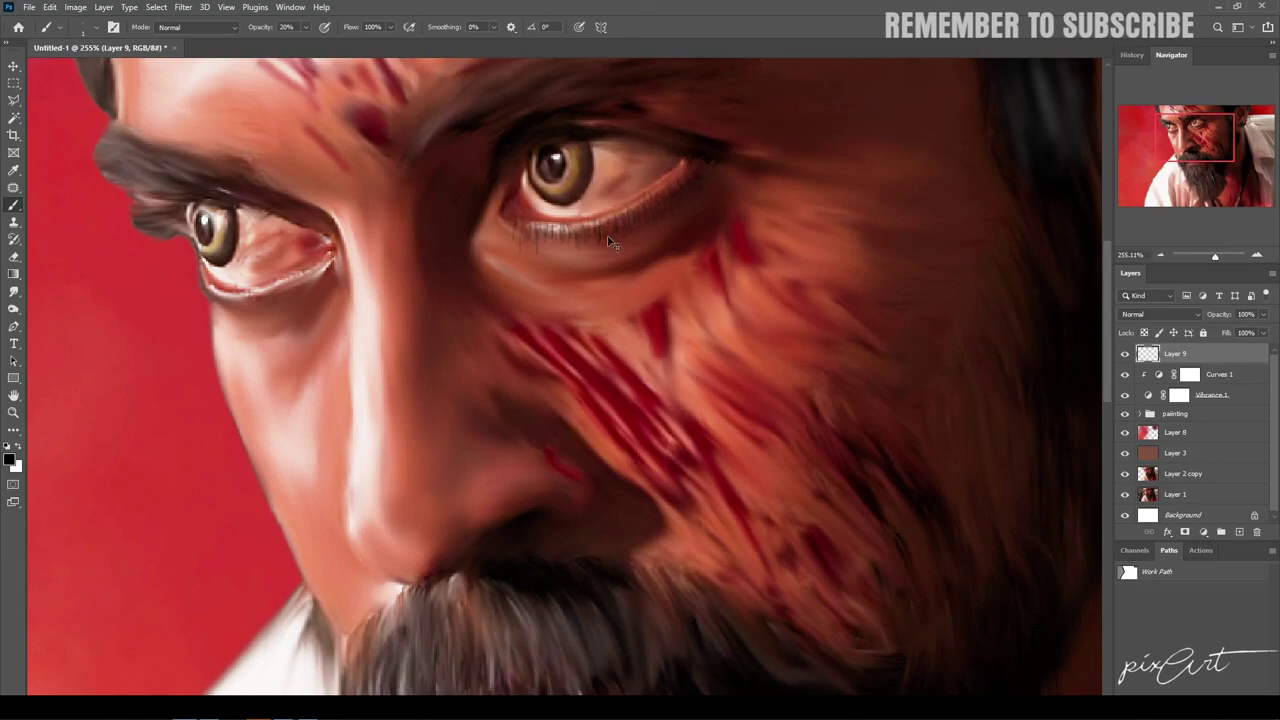
{"action": "scroll", "coordinate": [612, 240], "scroll_direction": "down", "scroll_amount": 10}
{"action": "scroll", "coordinate": [560, 330], "scroll_direction": "up", "scroll_amount": 5}
{"action": "scroll", "coordinate": [498, 422], "scroll_direction": "up", "scroll_amount": 2}
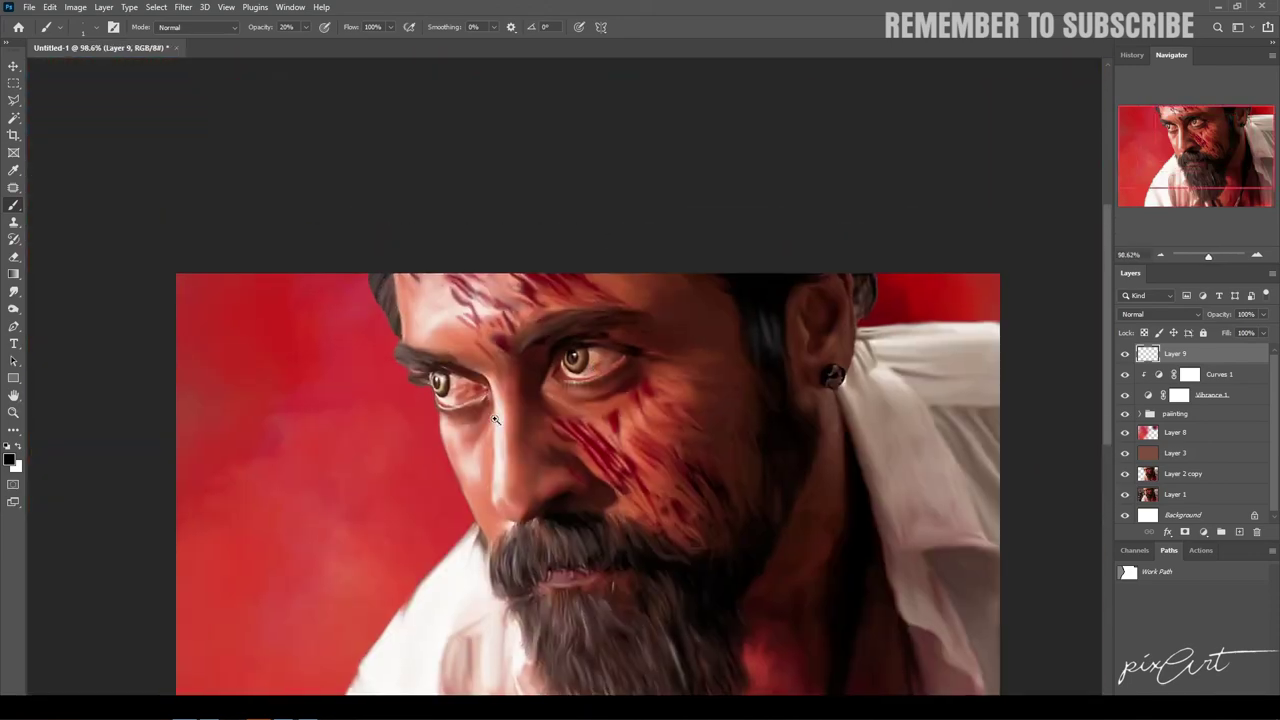
{"action": "scroll", "coordinate": [498, 422], "scroll_direction": "up", "scroll_amount": 3}
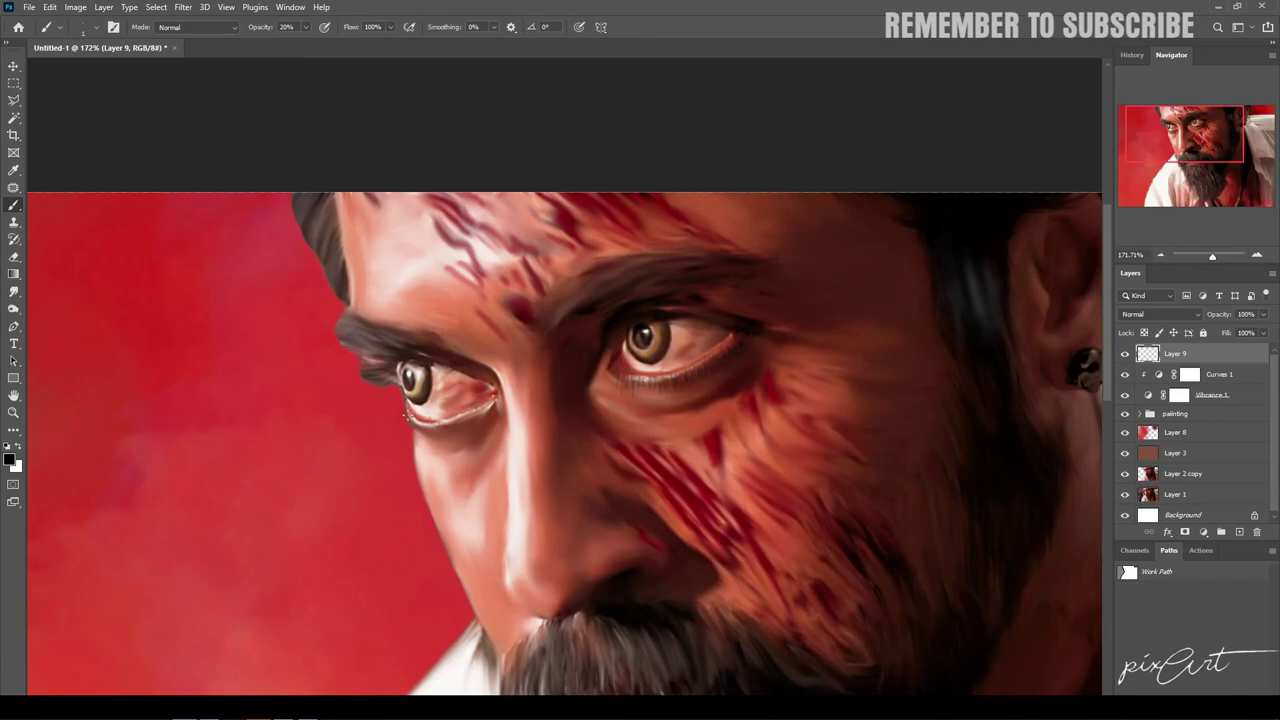
{"action": "left_click_drag", "start_coordinate": [406, 413], "coordinate": [410, 411]}
Step: Delete the empty Layer 9, select Curves 1, and stamp all visible layers into a new Layer 9
{"action": "key", "text": "ctrl+minus"}
{"action": "key", "text": "ctrl+minus"}
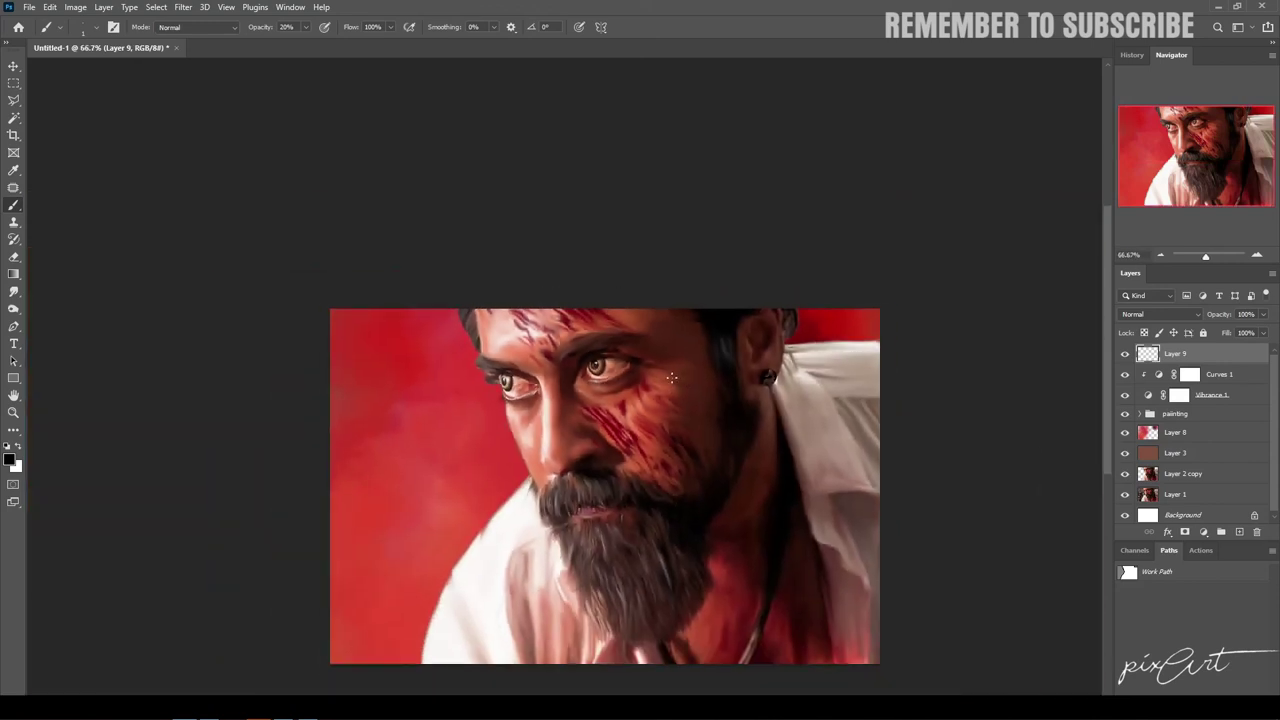
{"action": "key", "text": "v"}
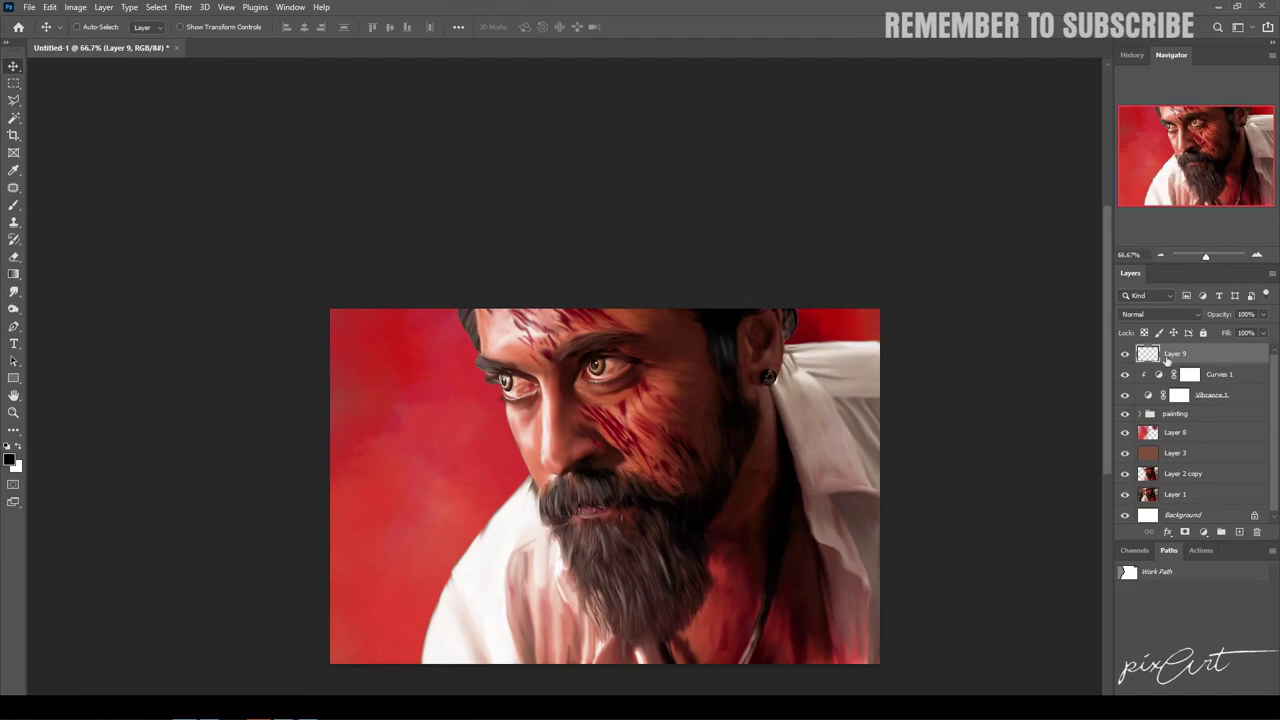
{"action": "key", "text": "Delete"}
{"action": "key", "text": "ctrl+0"}
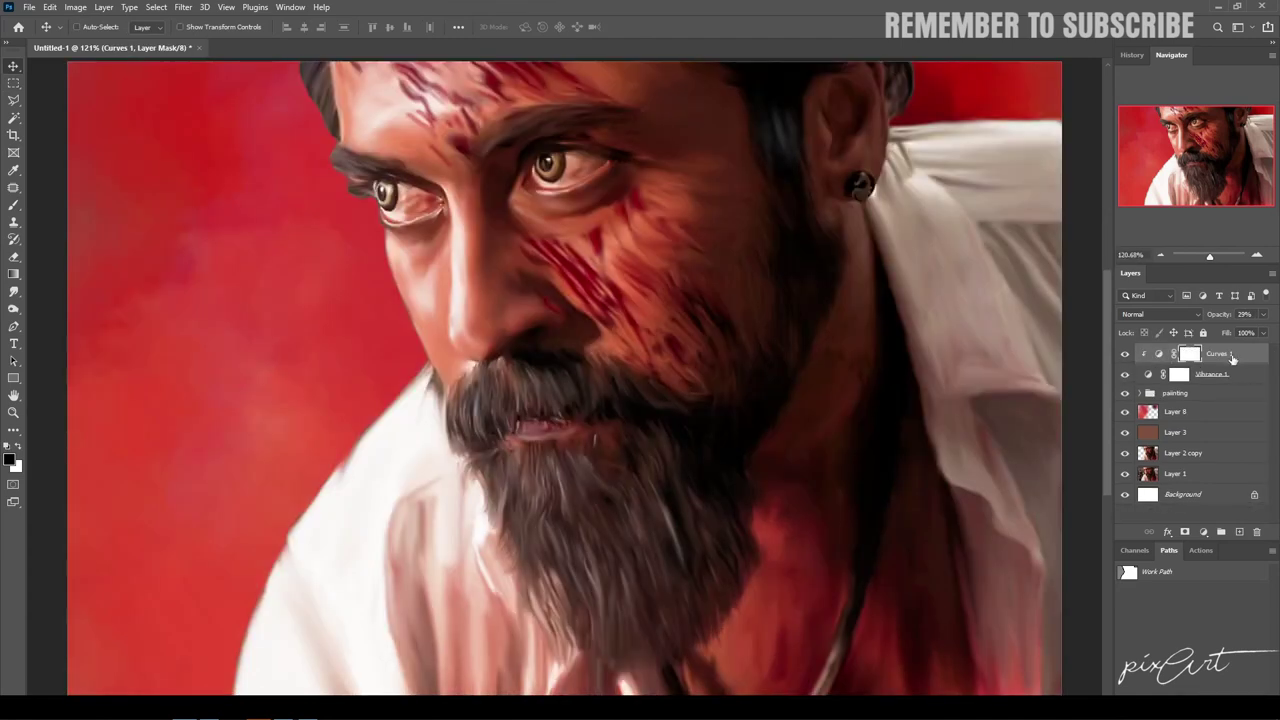
{"action": "left_click", "coordinate": [1233, 358]}
{"action": "key", "text": "ctrl"}
{"action": "key", "text": "ctrl+z"}
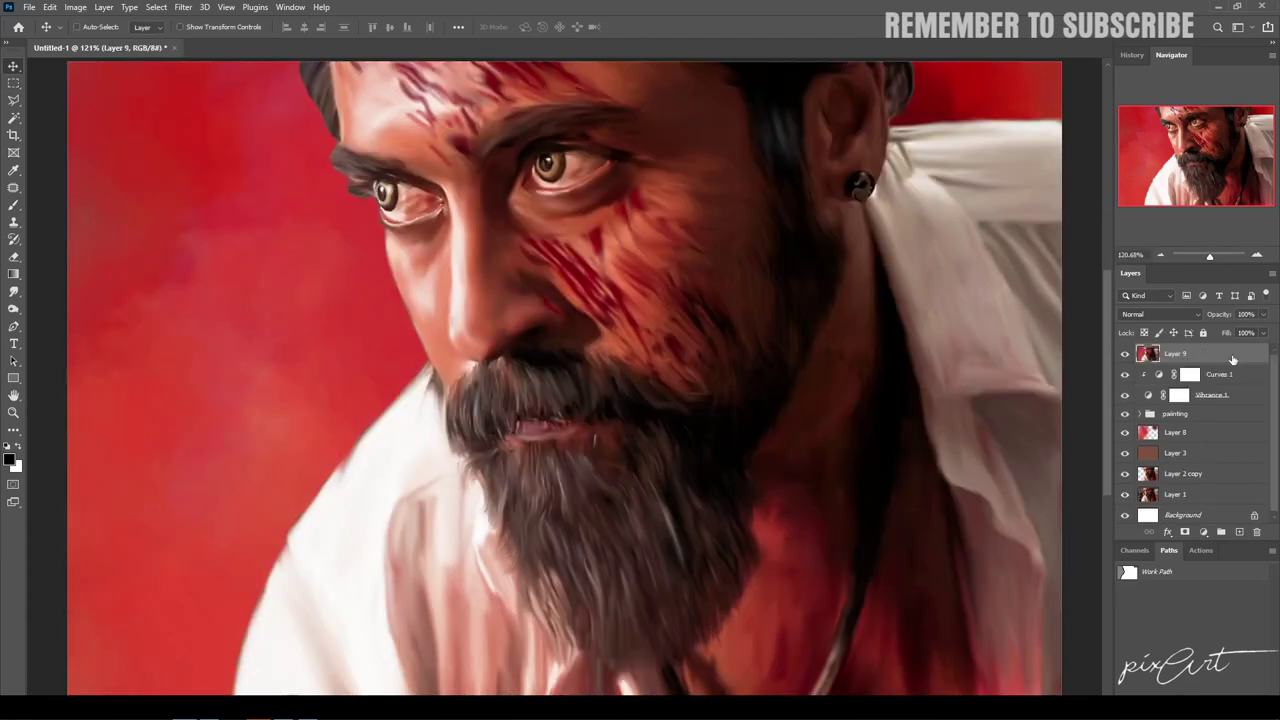